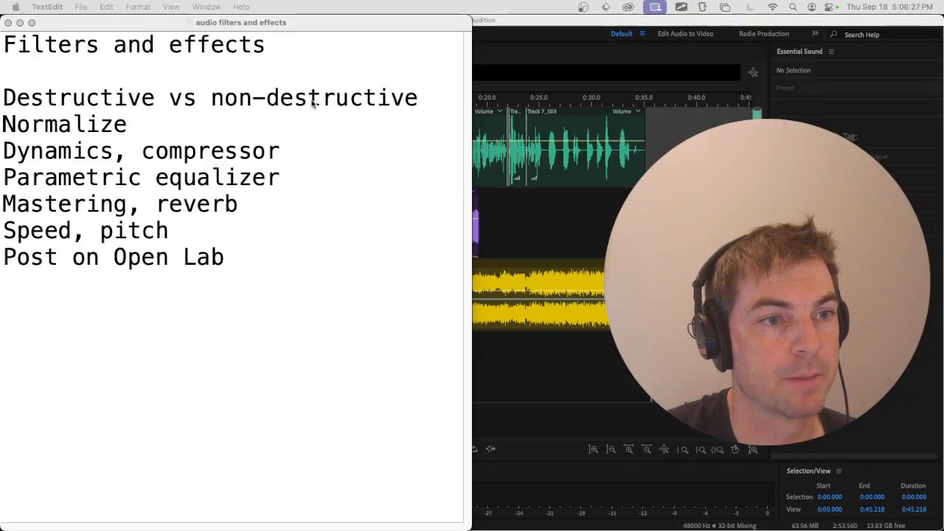
# Highlight the "Destructive vs non-destructive" line in the notes, and place the cursor after "Normalize".
pyautogui.click(144, 82)
pyautogui.tripleClick(151, 98)
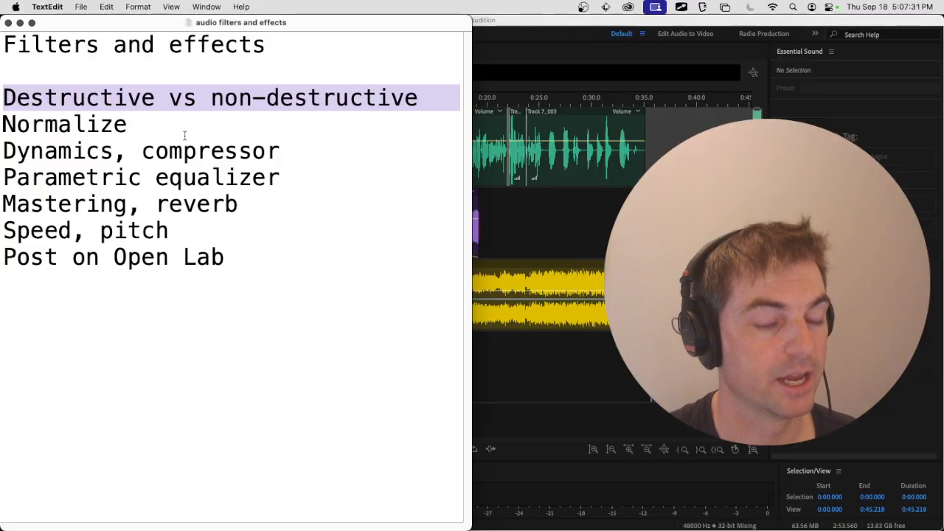
pyautogui.click(140, 125)
pyautogui.press('BackSpace')
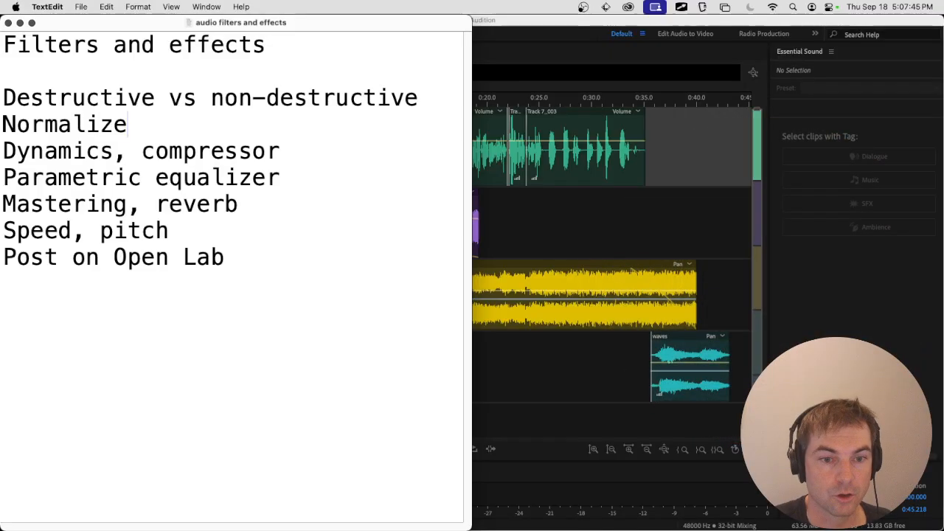
# Switch to Adobe Audition and look over the modem, background music and waves tracks of the editing_01 session.
pyautogui.press('super+Tab')
pyautogui.press('super+Tab')
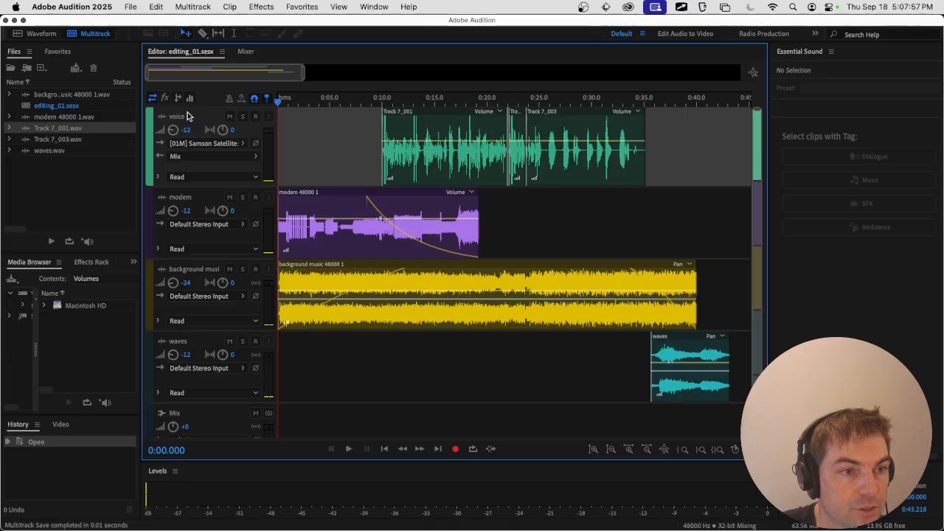
pyautogui.click(197, 197)
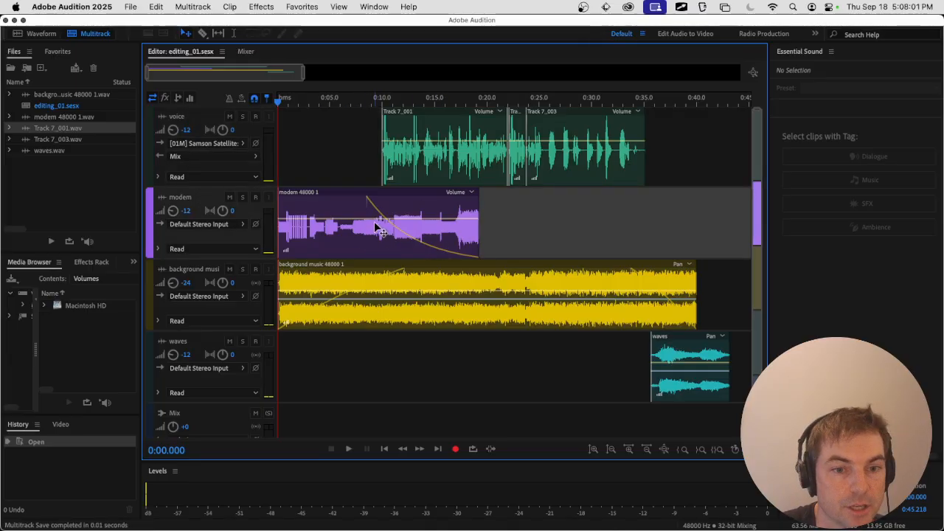
pyautogui.click(221, 270)
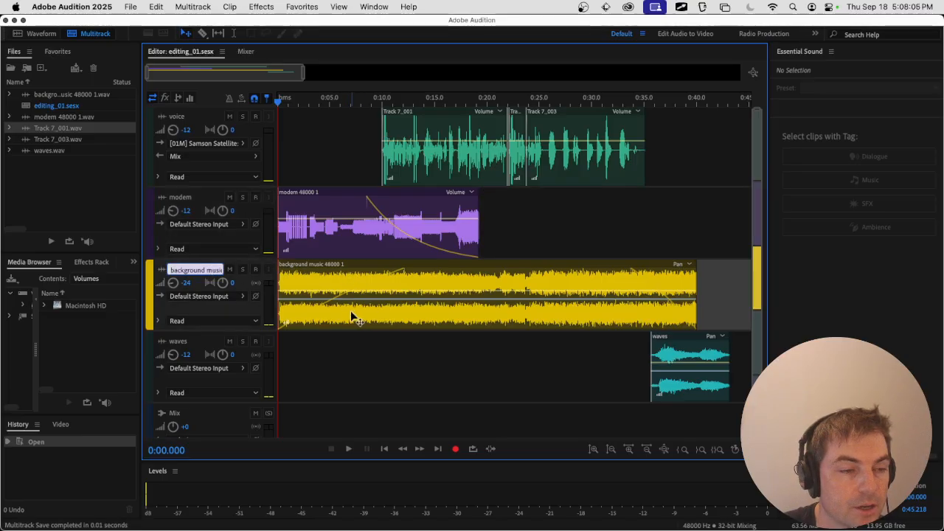
pyautogui.click(210, 343)
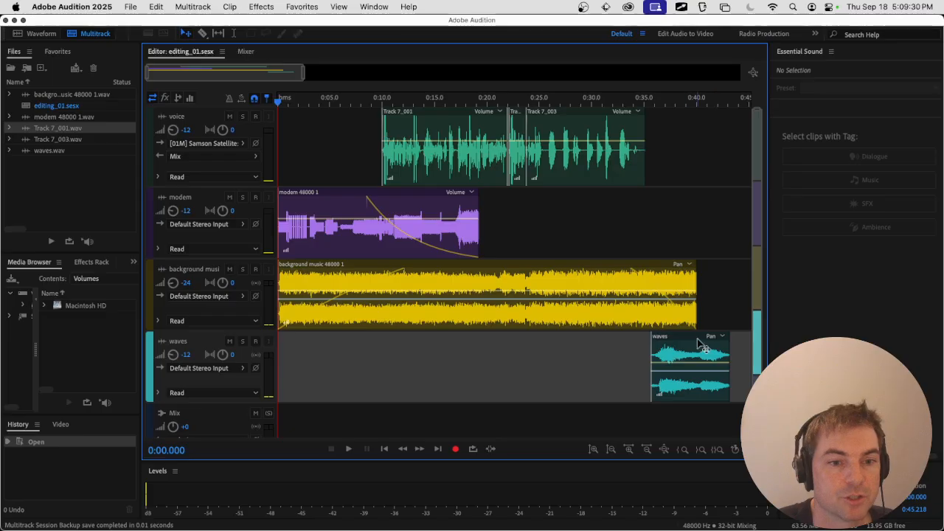
# Examine the voice track's clips up close: Track 7_001 and the two pieces of Track 7_003.
pyautogui.moveTo(757, 396); pyautogui.dragTo(737, 284)
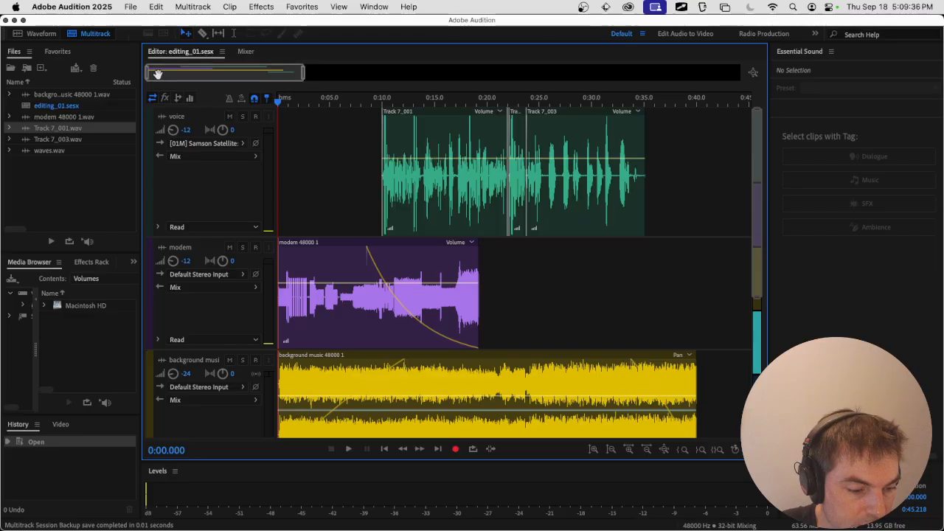
pyautogui.moveTo(147, 73); pyautogui.dragTo(215, 72)
pyautogui.moveTo(287, 74); pyautogui.dragTo(267, 72)
pyautogui.click(404, 146)
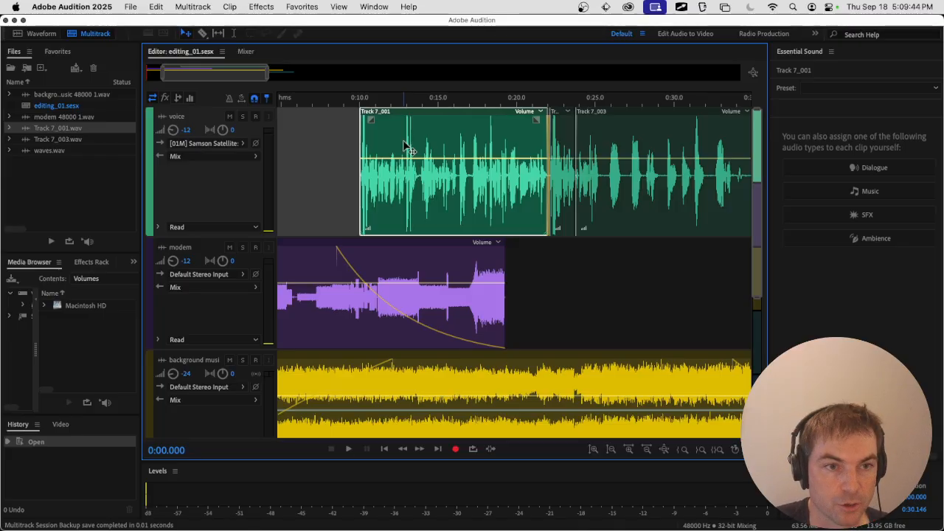
pyautogui.hscroll(2, 404, 146)
pyautogui.click(541, 133)
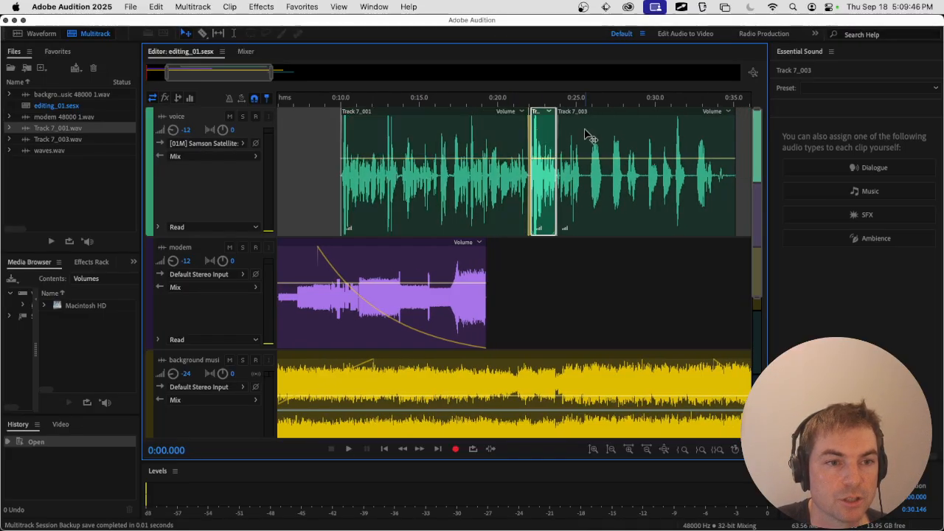
pyautogui.click(585, 134)
pyautogui.click(546, 130)
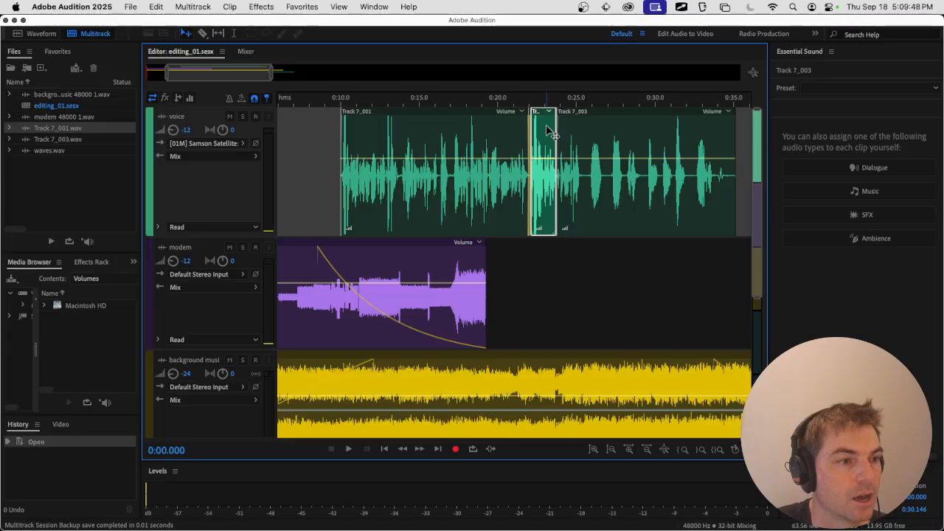
pyautogui.click(581, 138)
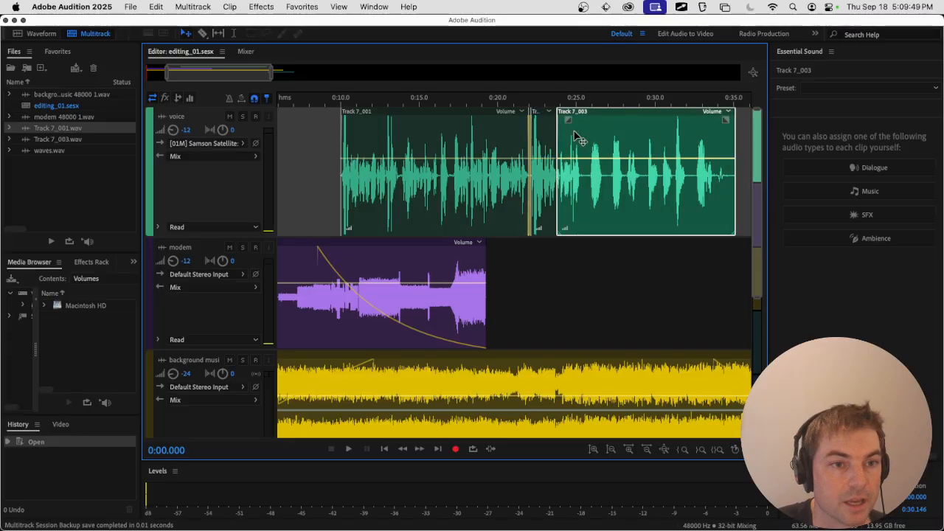
pyautogui.click(534, 134)
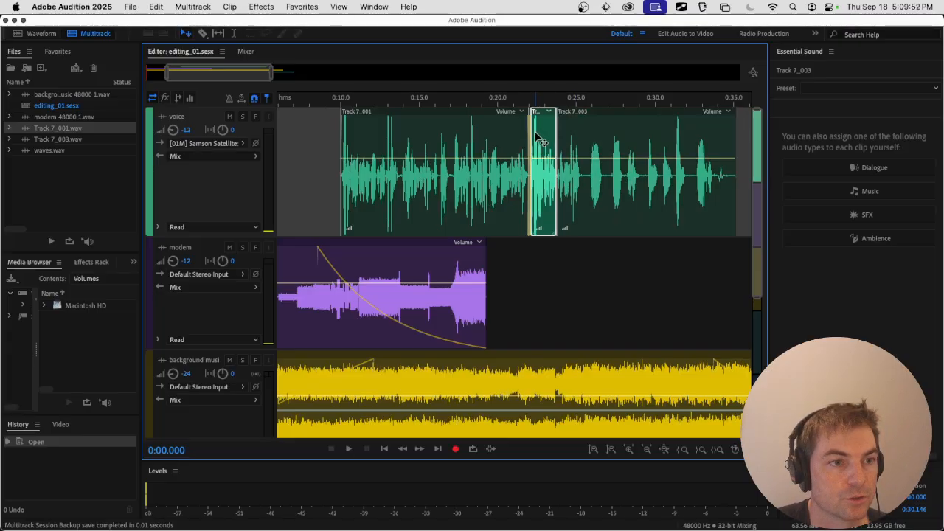
pyautogui.click(475, 142)
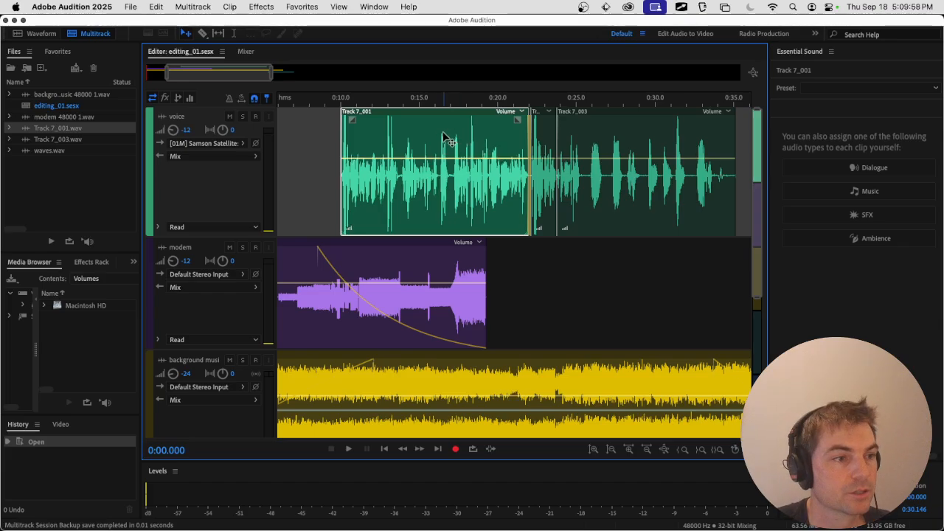
# Reveal the source file Track 7_001.wav in Finder and duplicate it in the same folder.
pyautogui.click(79, 136)
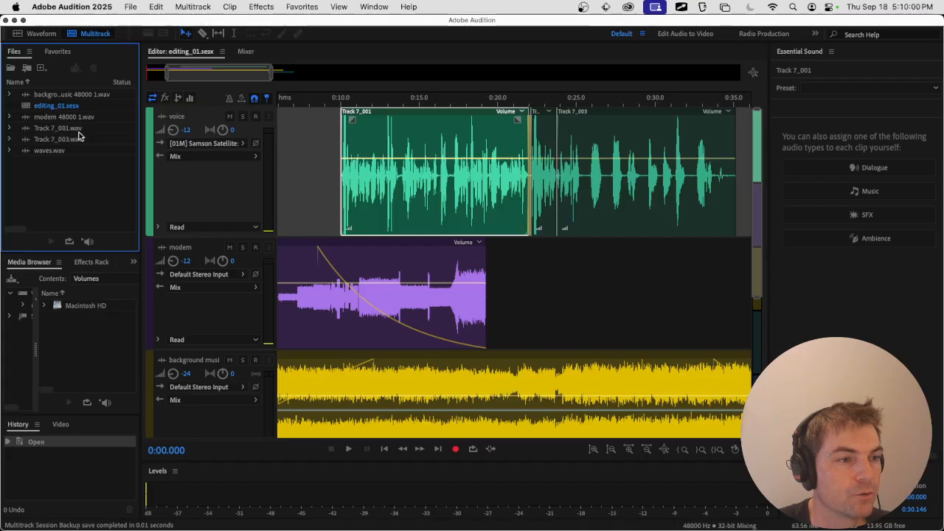
pyautogui.click(81, 137)
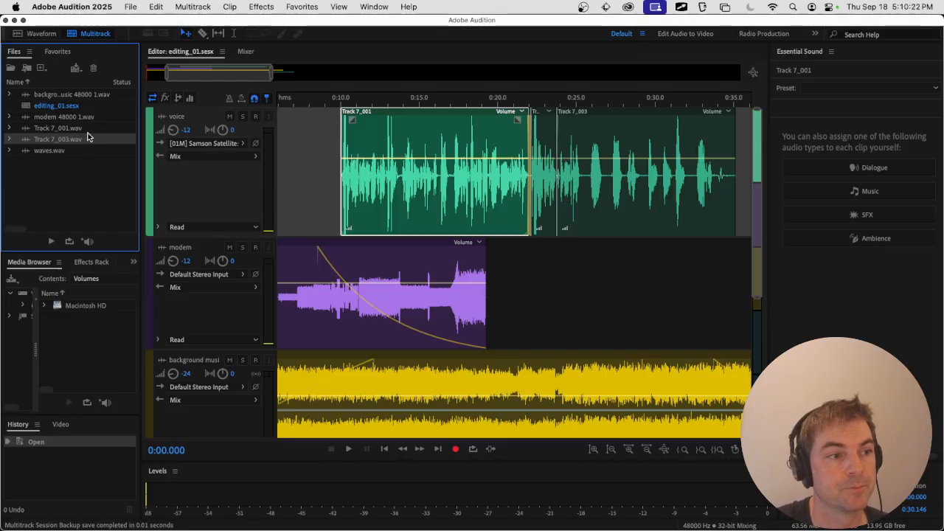
pyautogui.click(80, 129)
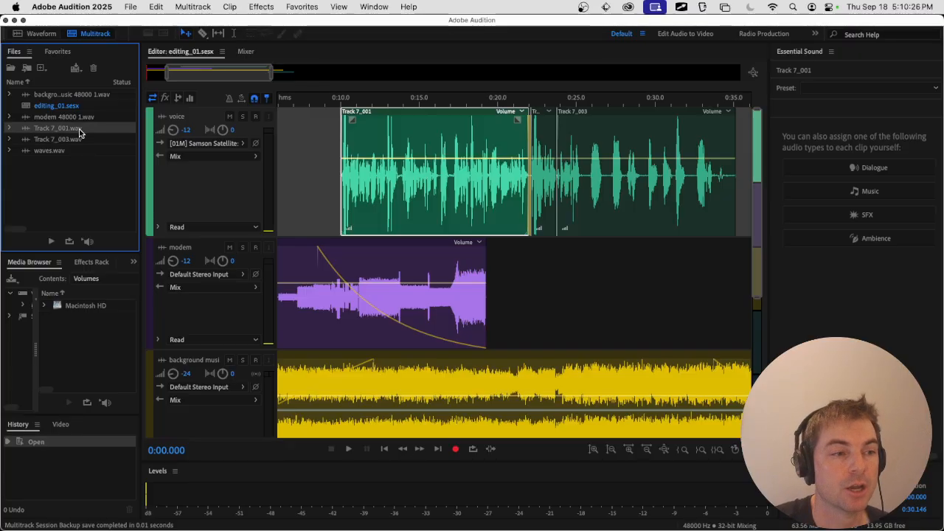
pyautogui.rightClick(71, 128)
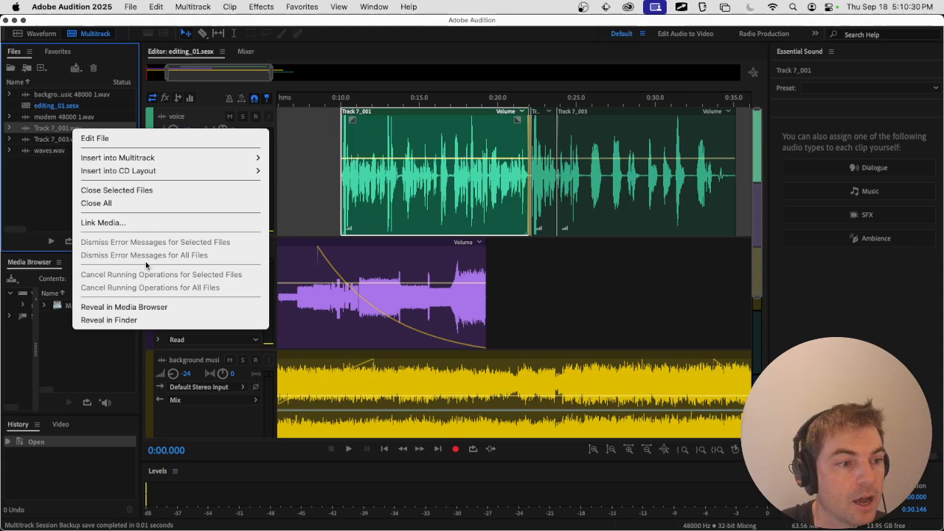
pyautogui.click(111, 319)
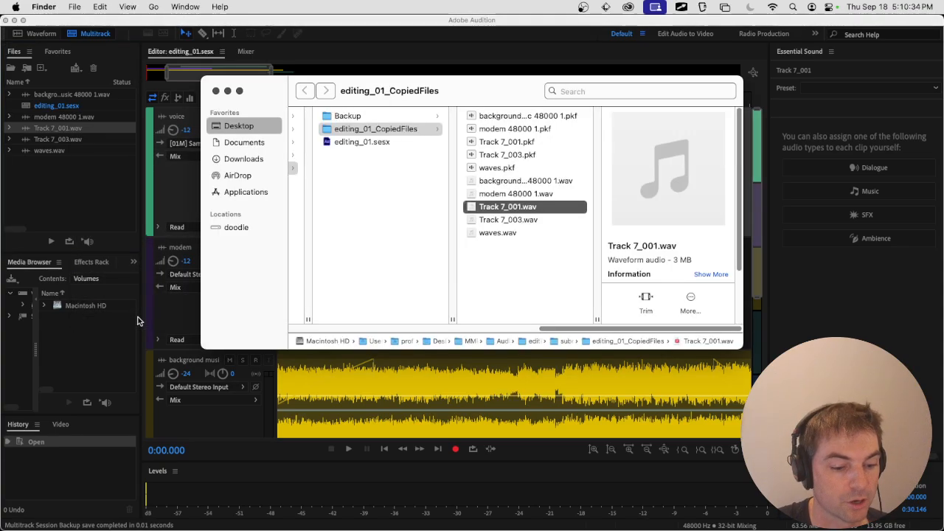
pyautogui.rightClick(530, 209)
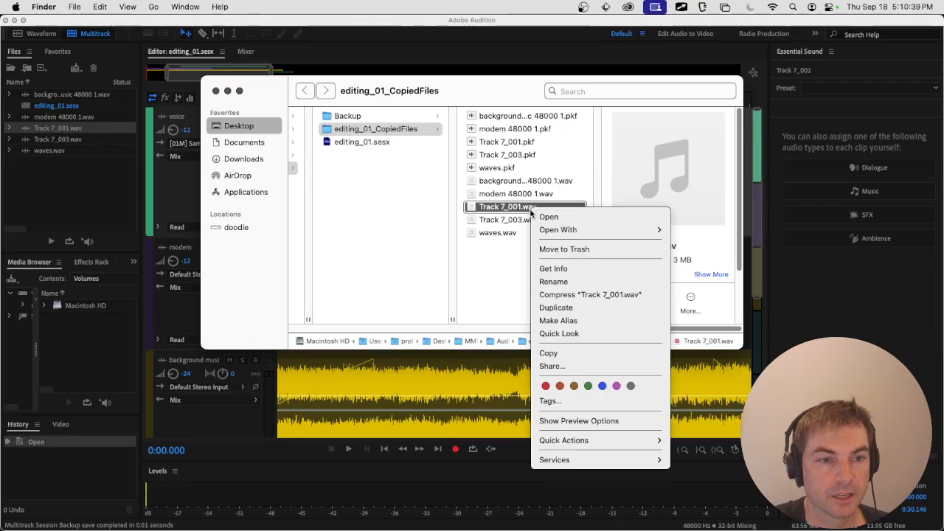
pyautogui.click(581, 308)
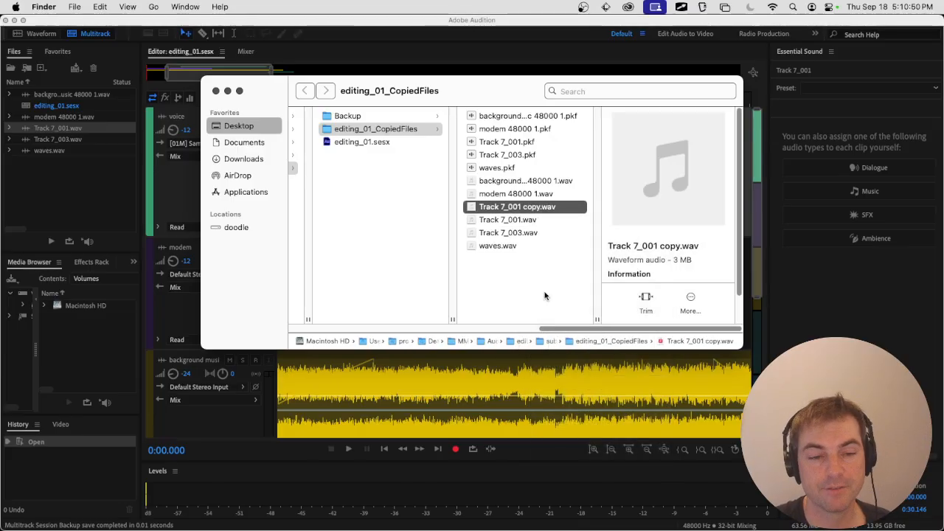
# Duplicate Track 7_003.wav in the editing_01_CopiedFiles folder and close the Finder window.
pyautogui.click(535, 234)
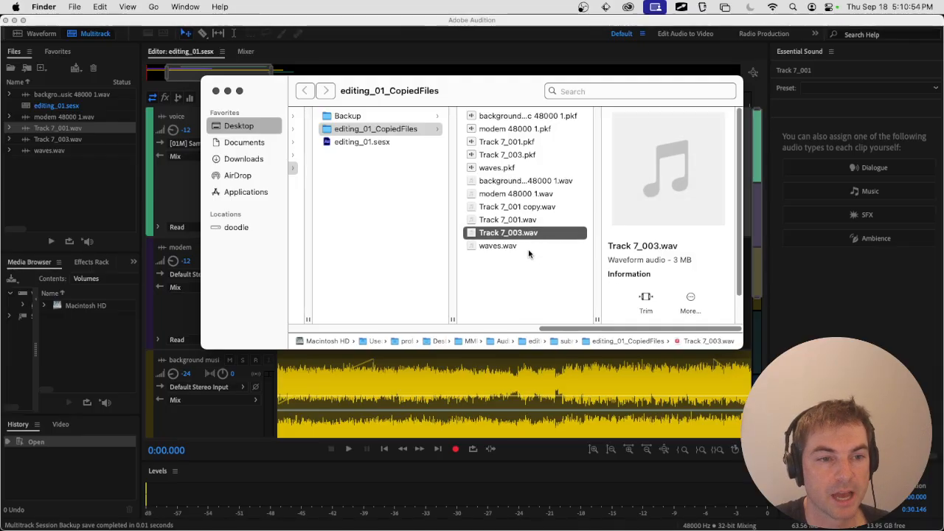
pyautogui.rightClick(531, 236)
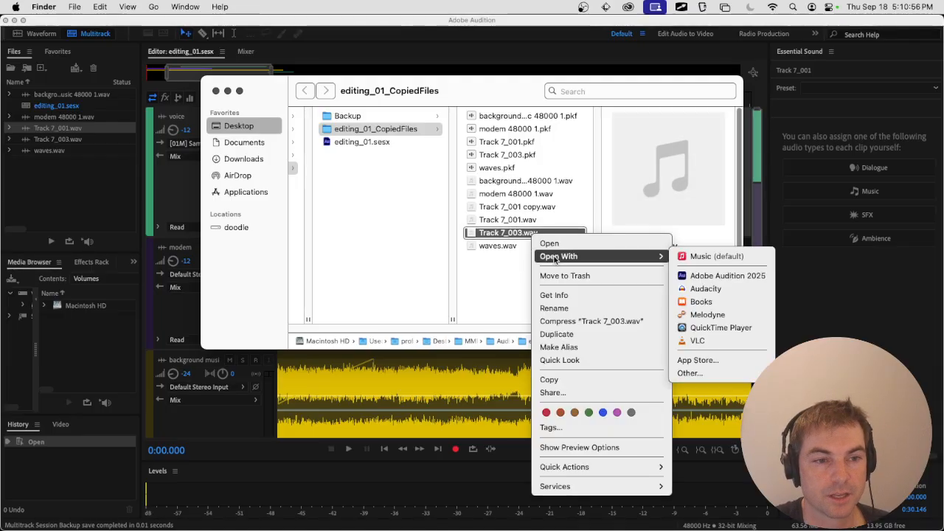
pyautogui.click(556, 334)
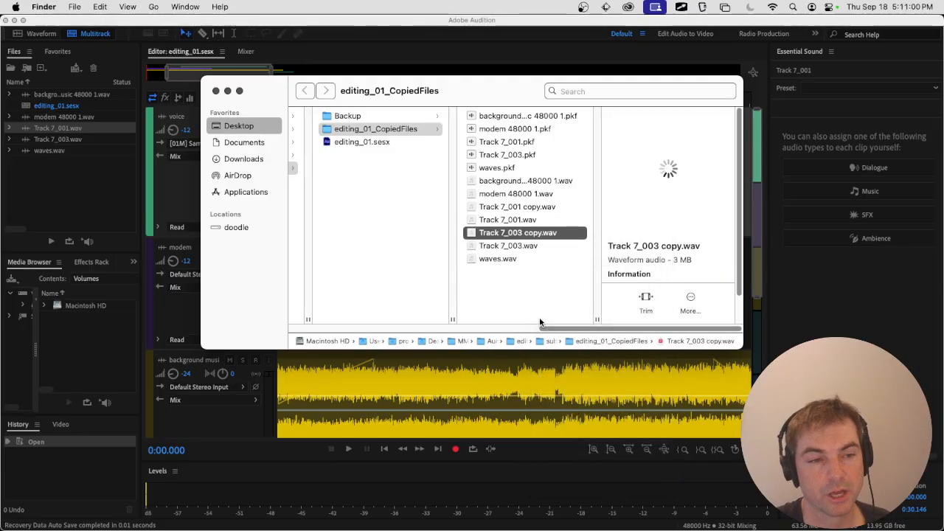
pyautogui.click(216, 91)
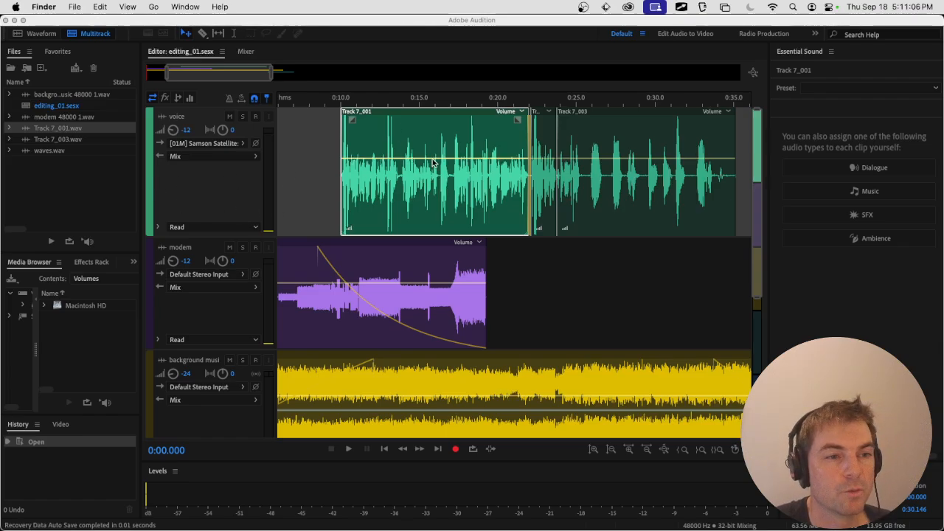
# Inspect the Track 7_001 voice clip in the Waveform editor and return to the multitrack session.
pyautogui.click(469, 142)
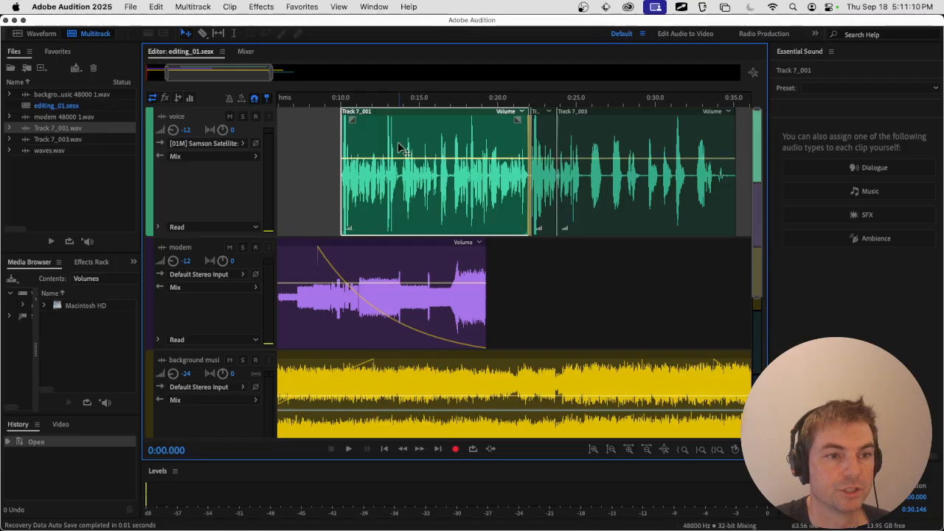
pyautogui.doubleClick(433, 137)
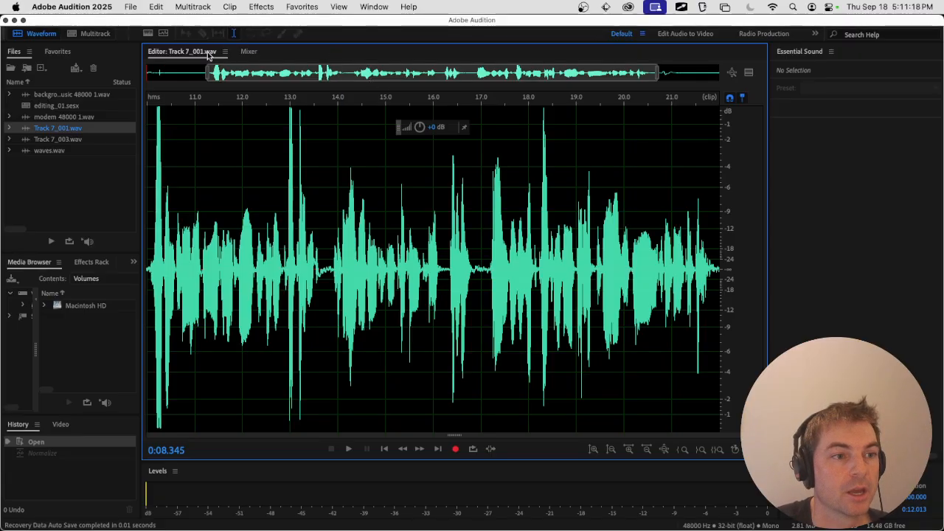
pyautogui.click(100, 33)
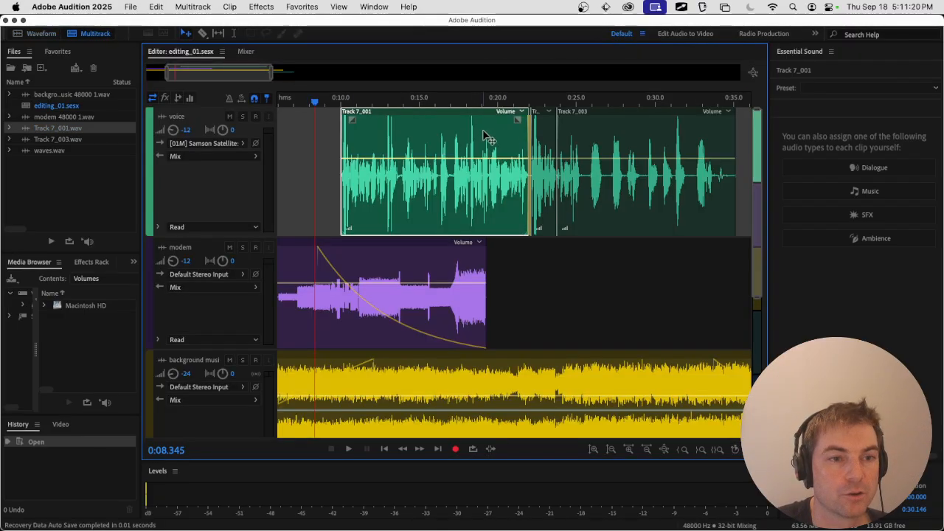
# Inspect both Track 7_003 voice clips in the Waveform editor, short one first, returning to the multitrack session after each.
pyautogui.click(546, 136)
pyautogui.doubleClick(546, 136)
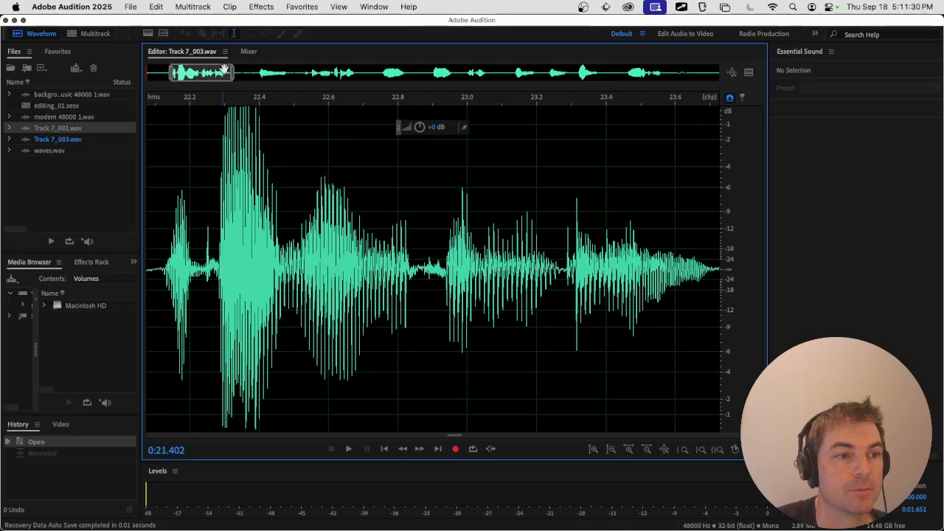
pyautogui.doubleClick(275, 175)
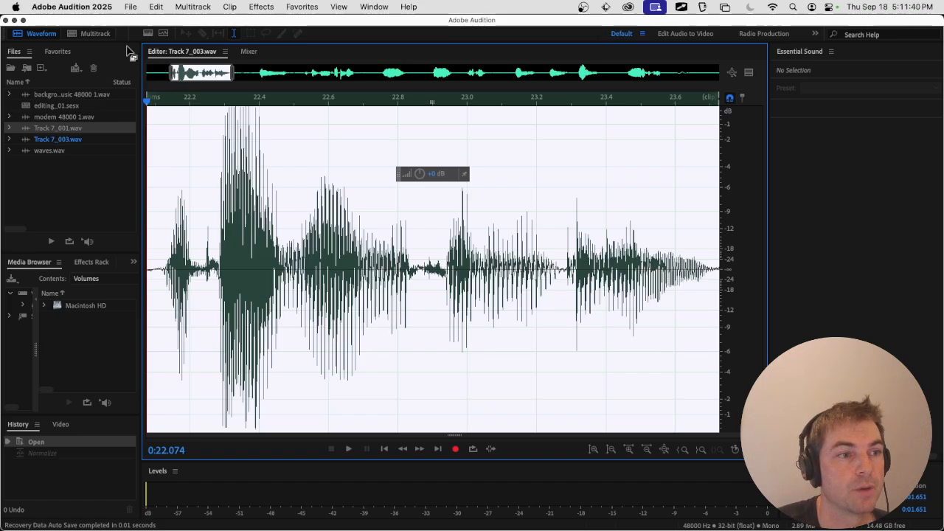
pyautogui.click(96, 33)
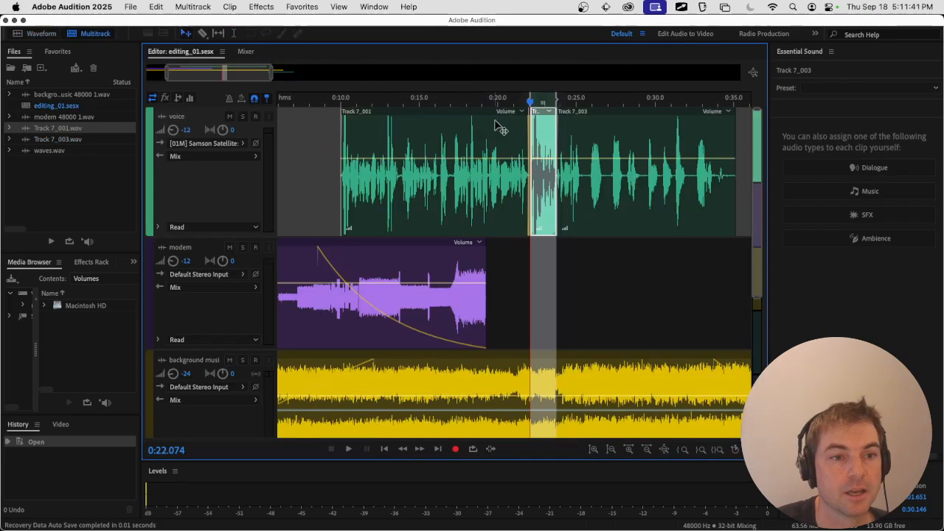
pyautogui.doubleClick(572, 140)
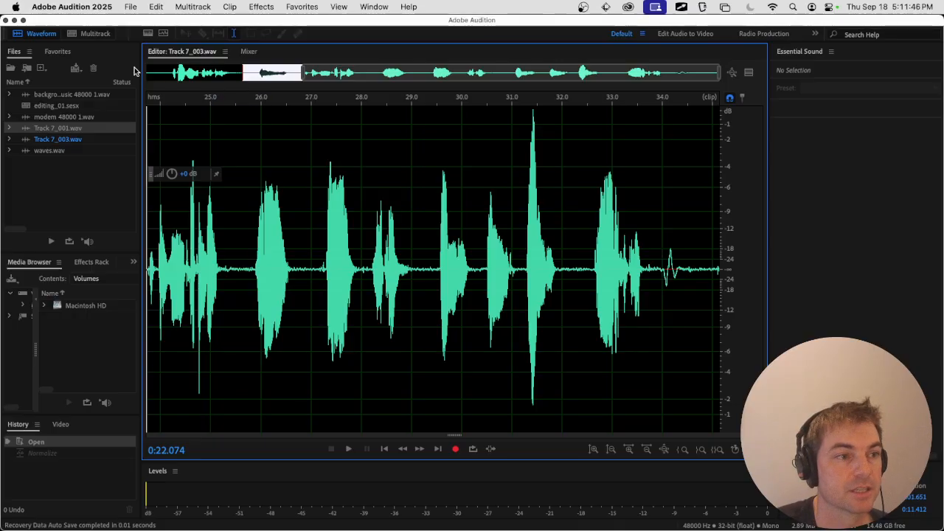
pyautogui.click(96, 33)
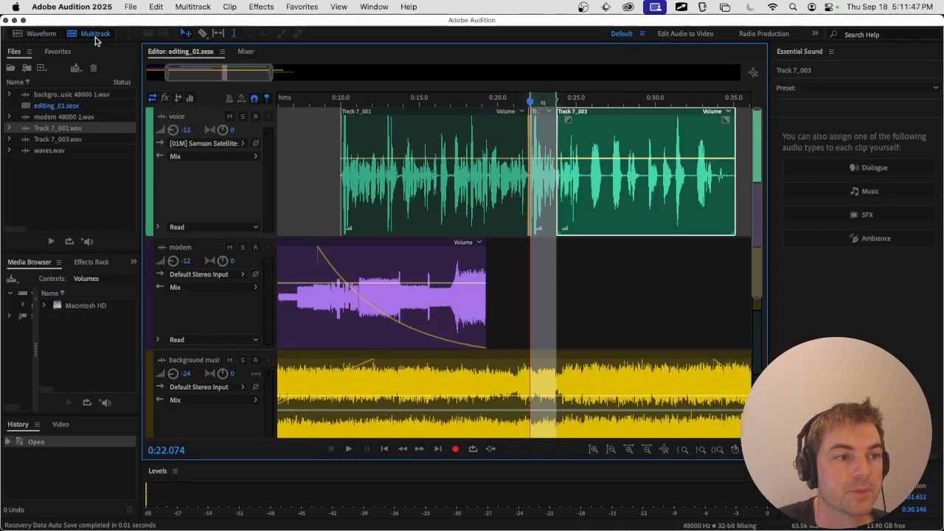
# Open the Track 7_001 voice clip in the Waveform editor for destructive editing.
pyautogui.doubleClick(352, 140)
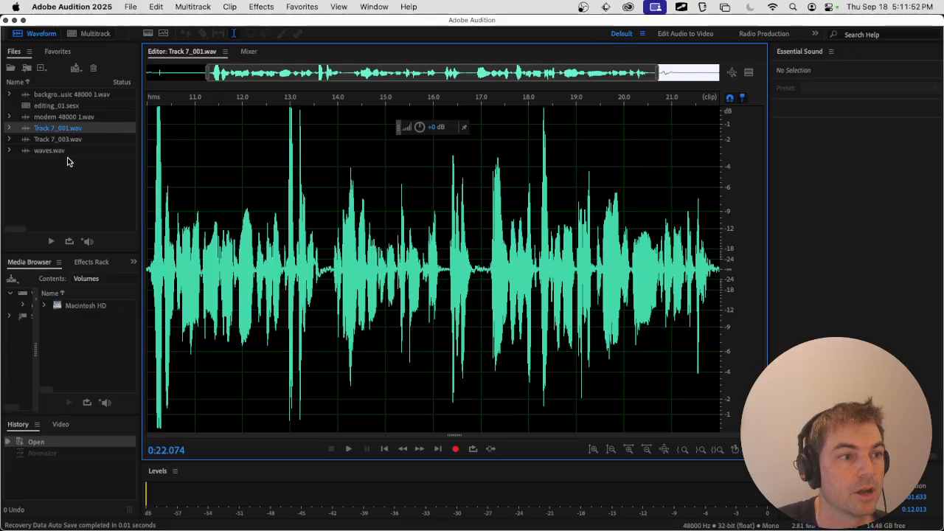
pyautogui.click(85, 34)
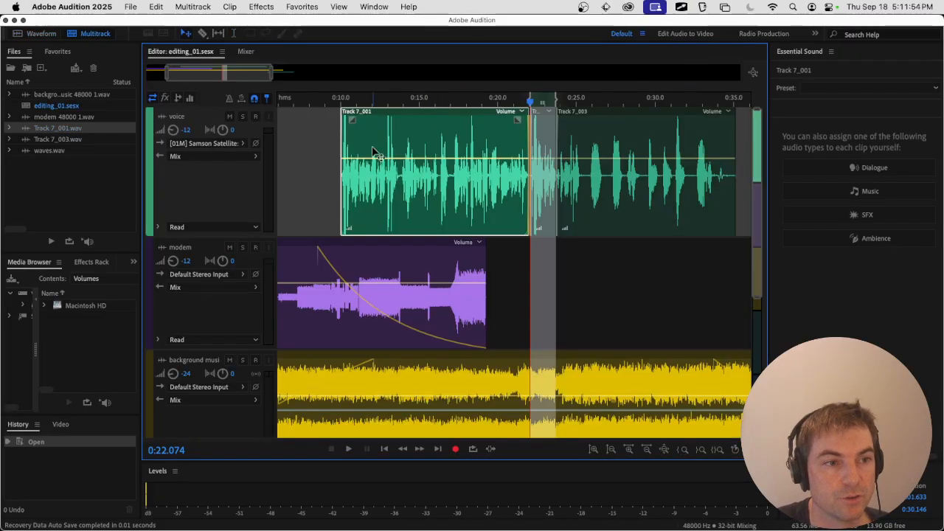
pyautogui.click(37, 34)
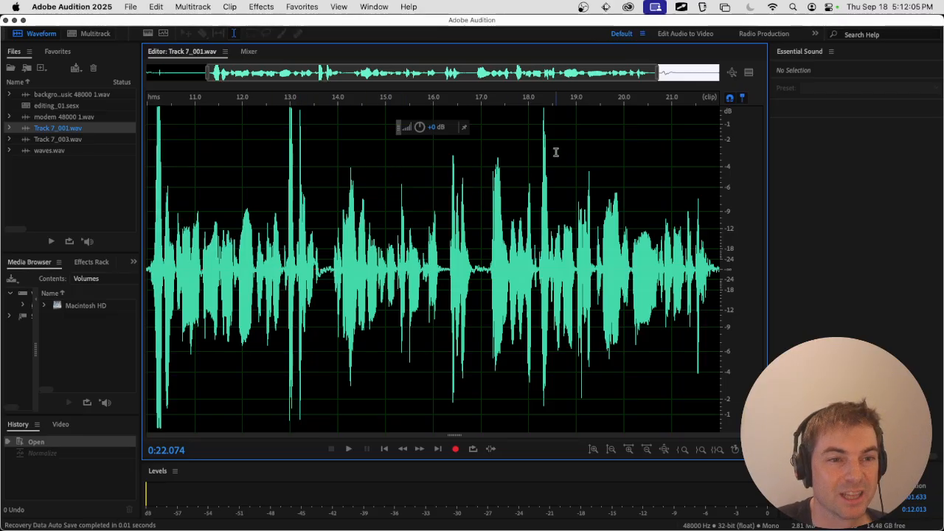
# Play back the loud passages starting near 12.8 s and 18.1 s in the Track 7_001 waveform.
pyautogui.click(281, 190)
pyautogui.press('space')
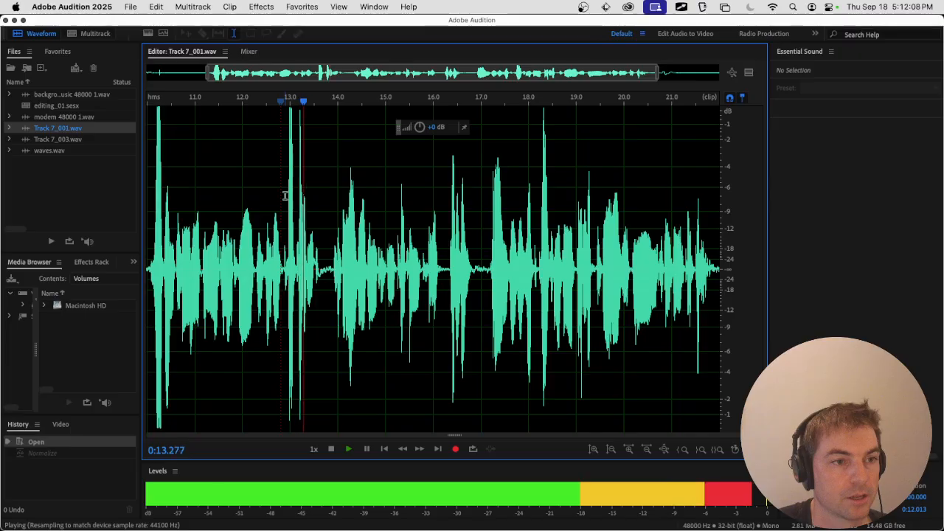
pyautogui.press('space')
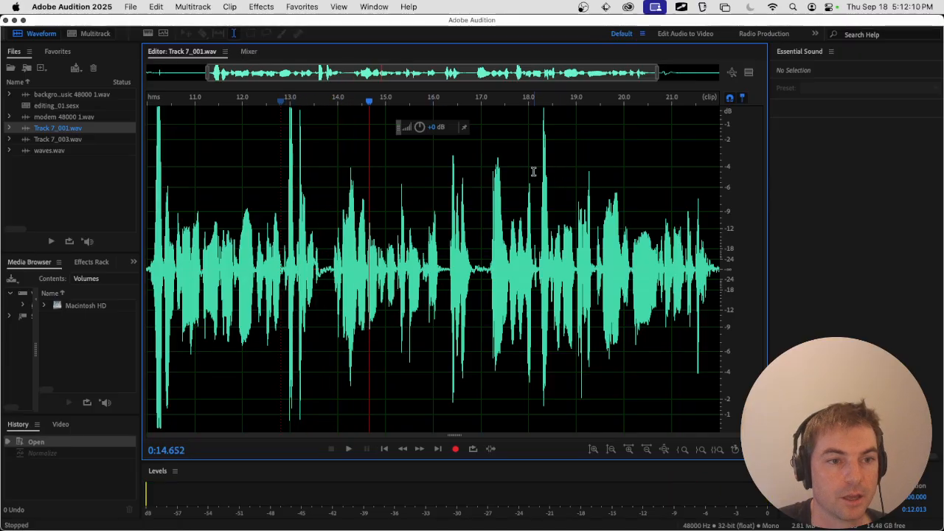
pyautogui.click(532, 172)
pyautogui.press('space')
pyautogui.press('space')
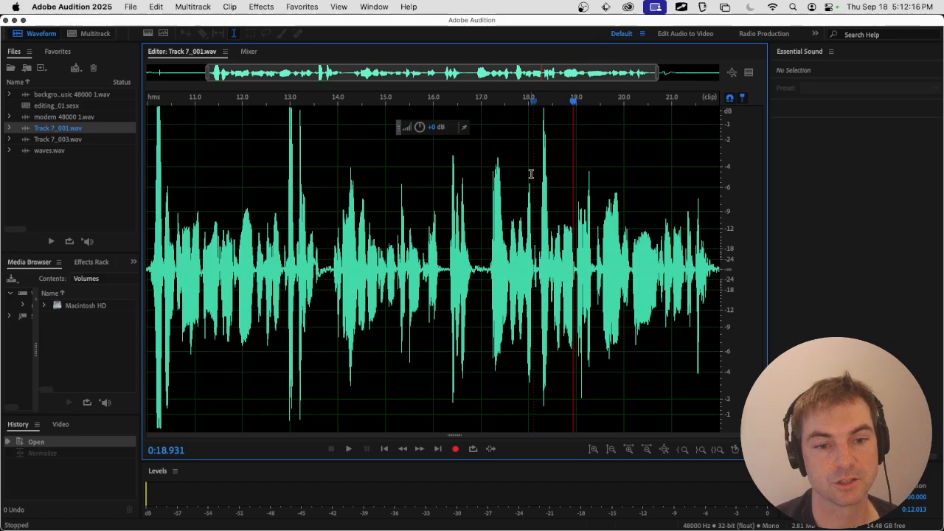
pyautogui.hscroll(-2, 531, 174)
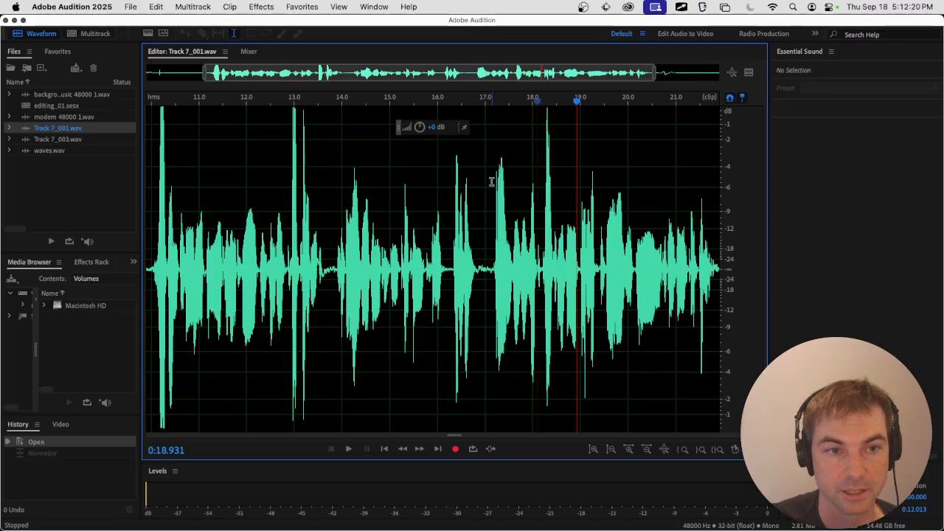
pyautogui.click(749, 74)
pyautogui.click(749, 73)
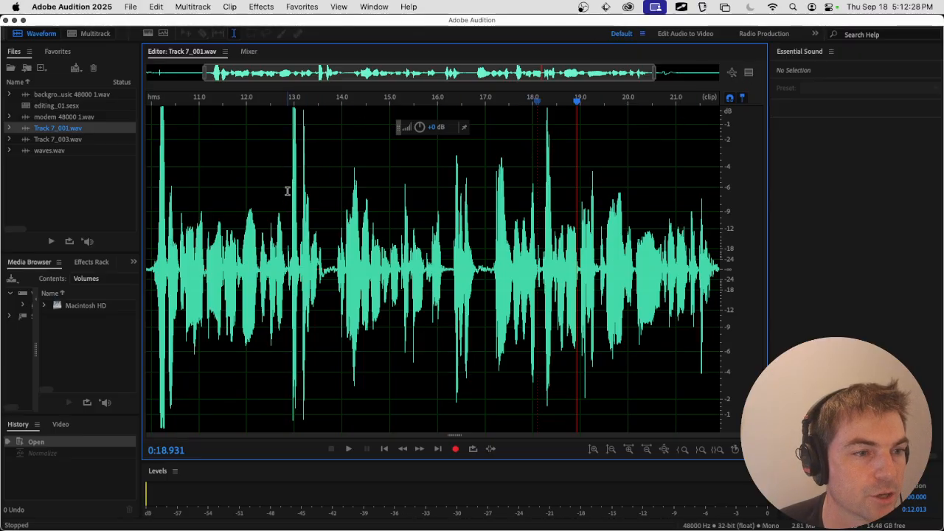
# Select the whole Track 7_001 clip in the Waveform editor and open the Normalize process for it.
pyautogui.click(360, 161)
pyautogui.doubleClick(360, 162)
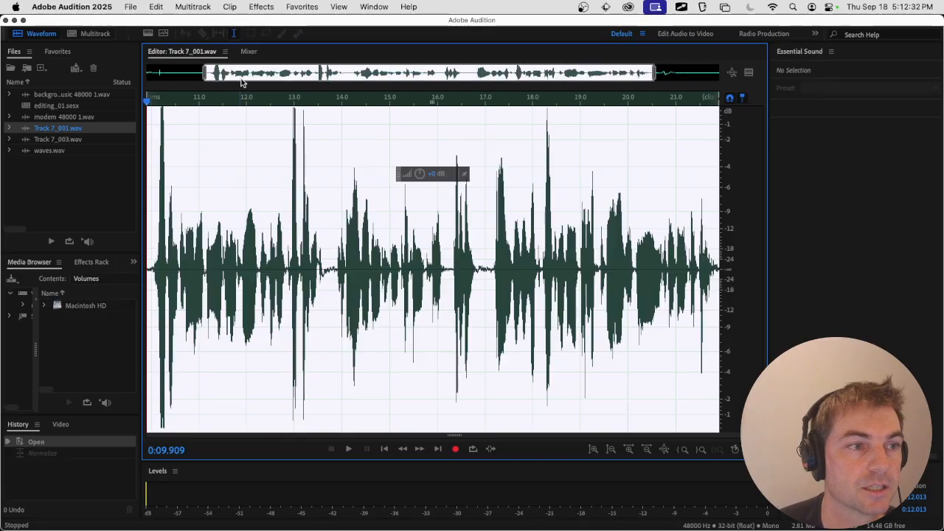
pyautogui.click(260, 9)
pyautogui.moveTo(311, 230)
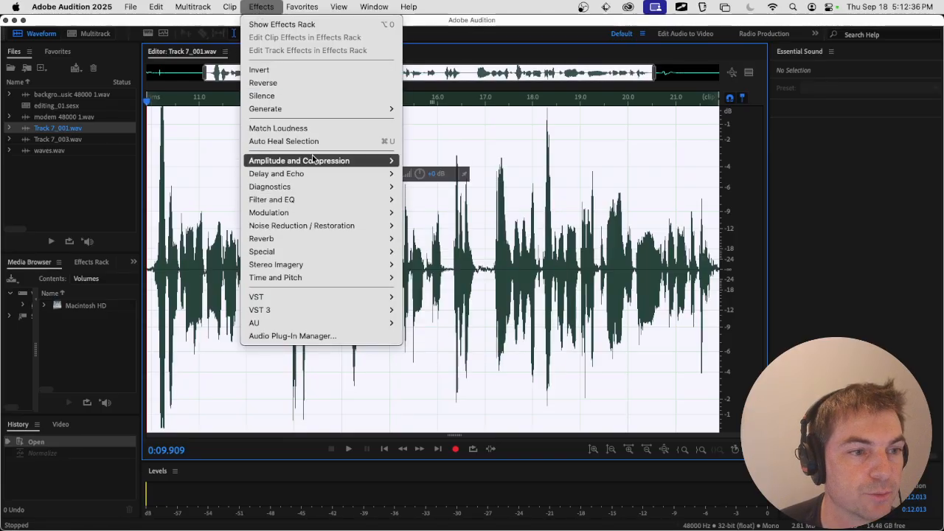
pyautogui.moveTo(316, 165)
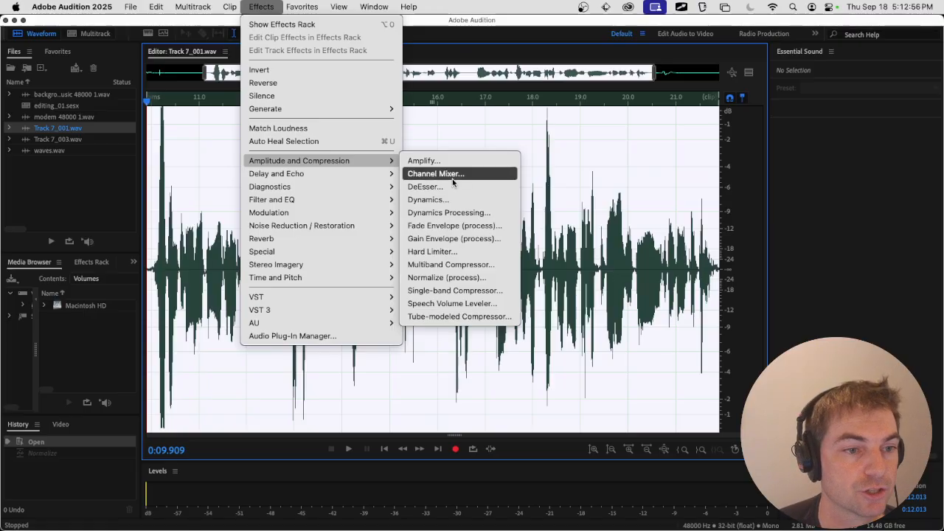
pyautogui.click(440, 277)
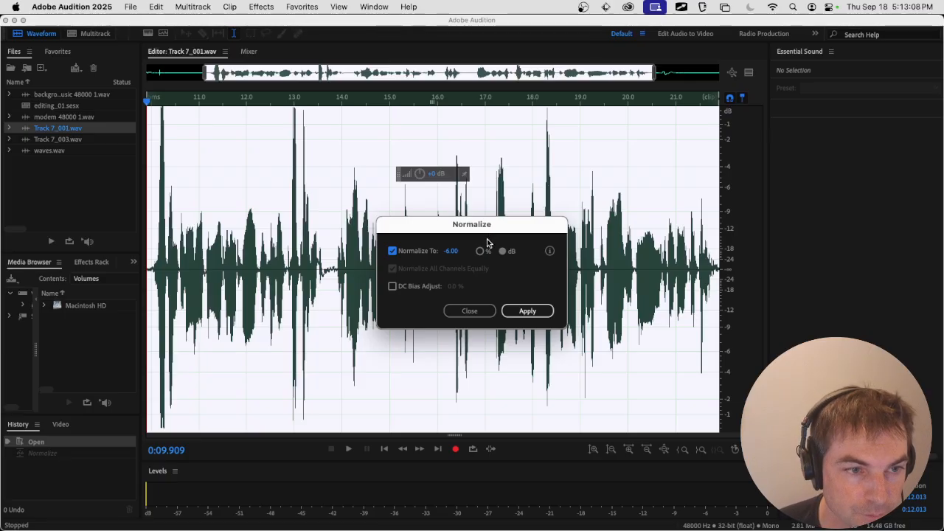
# Switch the Normalize target to percent, set it to 100, and reduce it to 92.1.
pyautogui.click(480, 251)
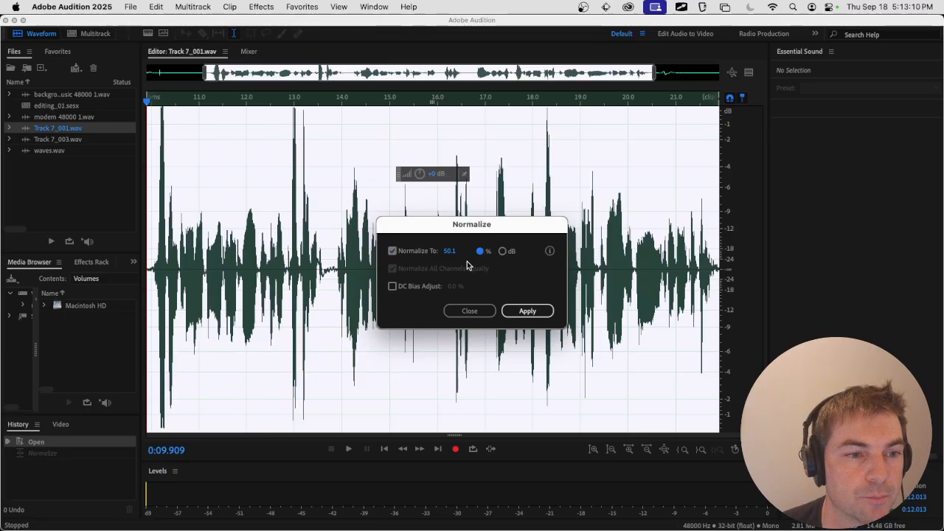
pyautogui.click(449, 251)
pyautogui.write('100')
pyautogui.press('Return')
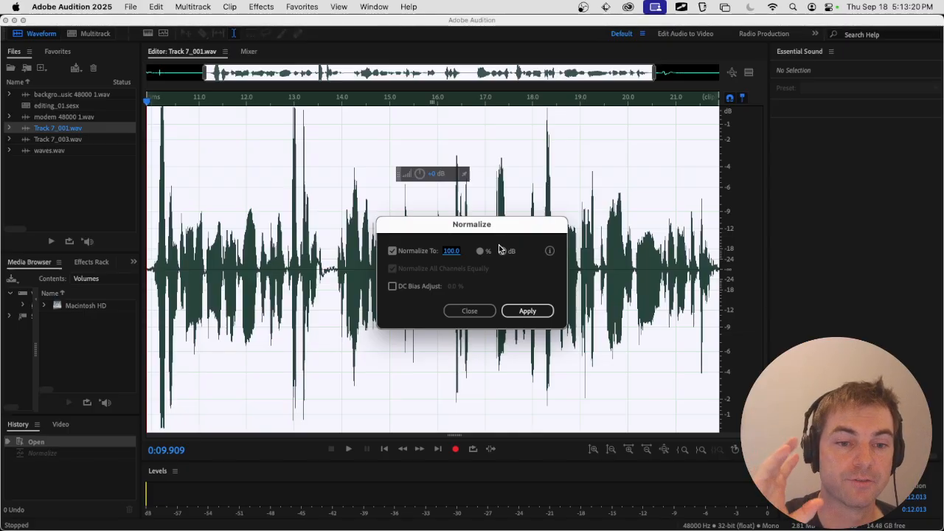
pyautogui.moveTo(451, 252); pyautogui.dragTo(422, 260)
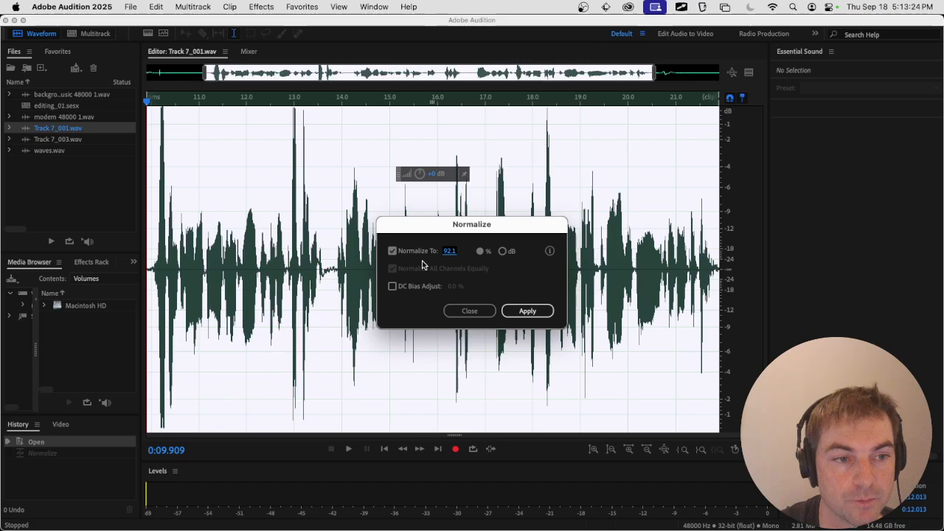
# Switch the Normalize target to decibels and set it to -6 dB.
pyautogui.click(502, 252)
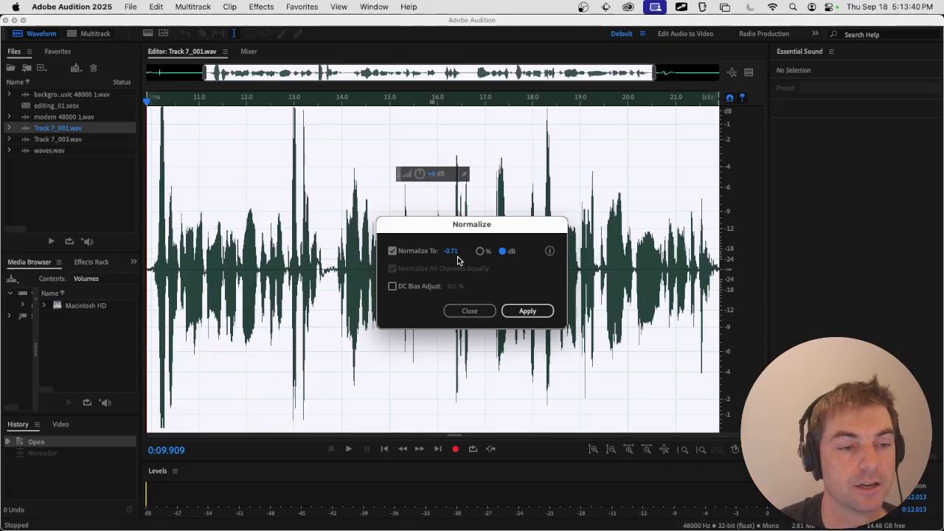
pyautogui.click(454, 251)
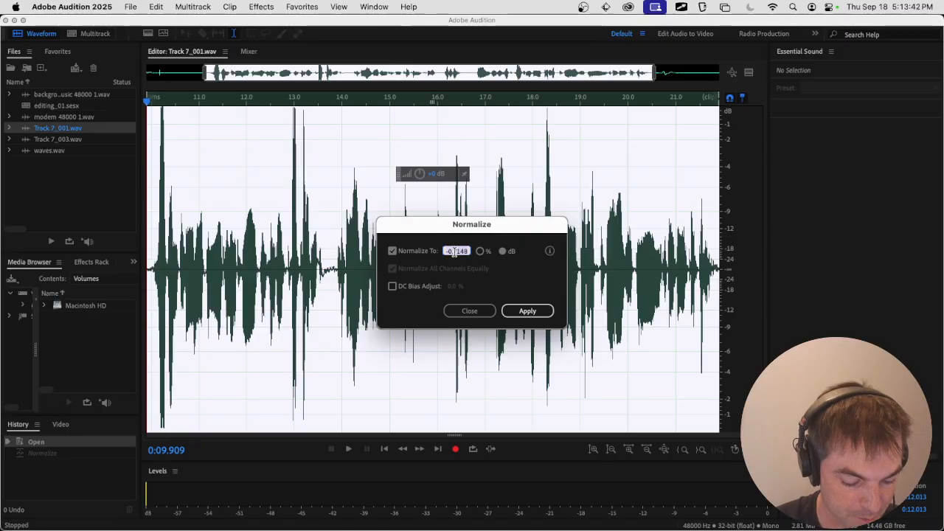
pyautogui.write('-6')
pyautogui.press('Return')
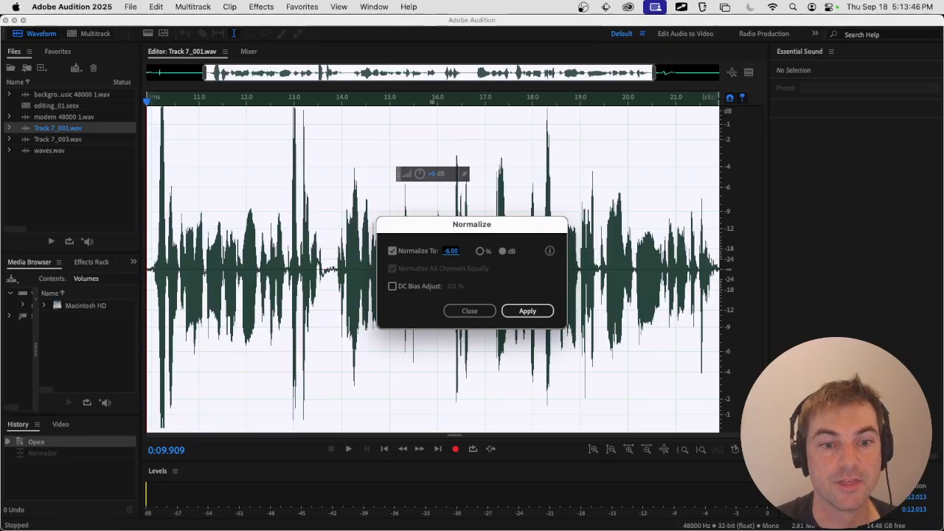
# Check the percentage equivalent of the -6 dB target, return to decibels and set it to -3 dB.
pyautogui.click(479, 251)
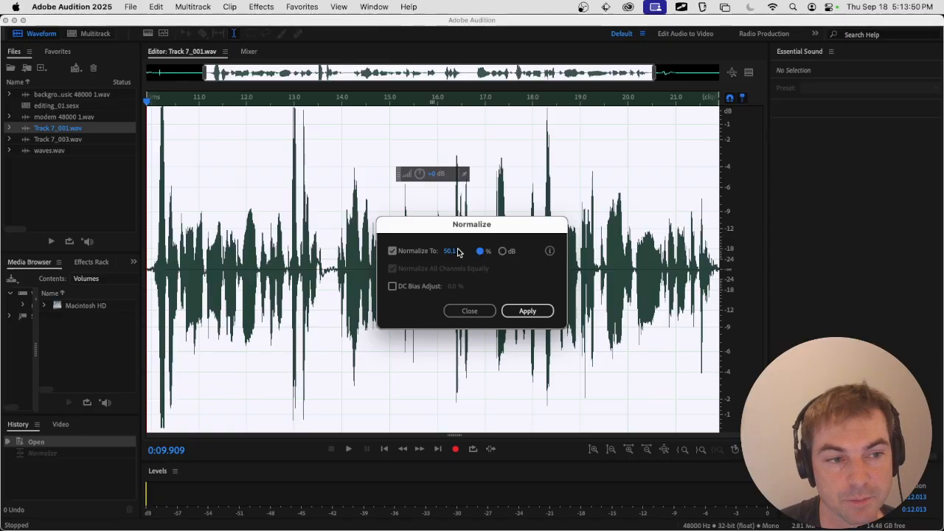
pyautogui.click(502, 251)
pyautogui.click(451, 253)
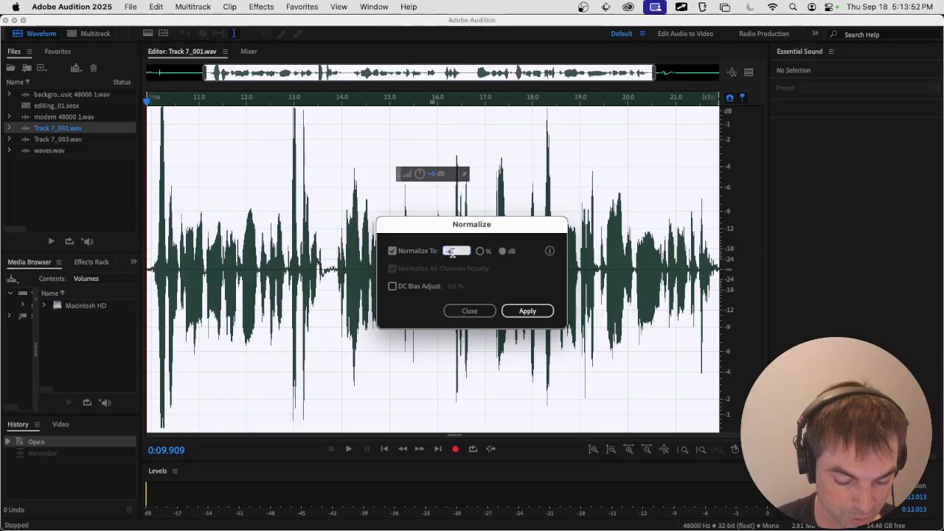
pyautogui.write('-3')
pyautogui.press('Return')
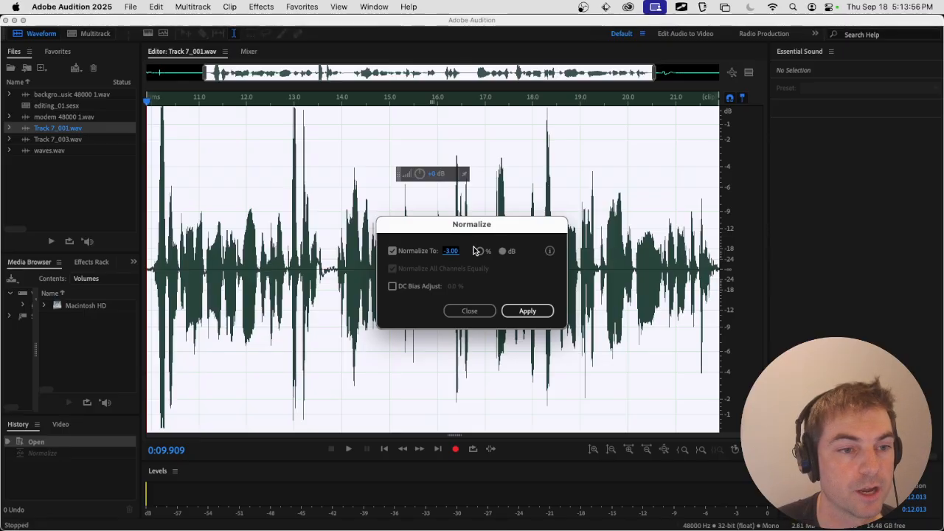
# Check the percentage equivalent of the -3 dB target, return to decibels and set it to -1 dB.
pyautogui.click(479, 251)
pyautogui.click(503, 251)
pyautogui.click(458, 252)
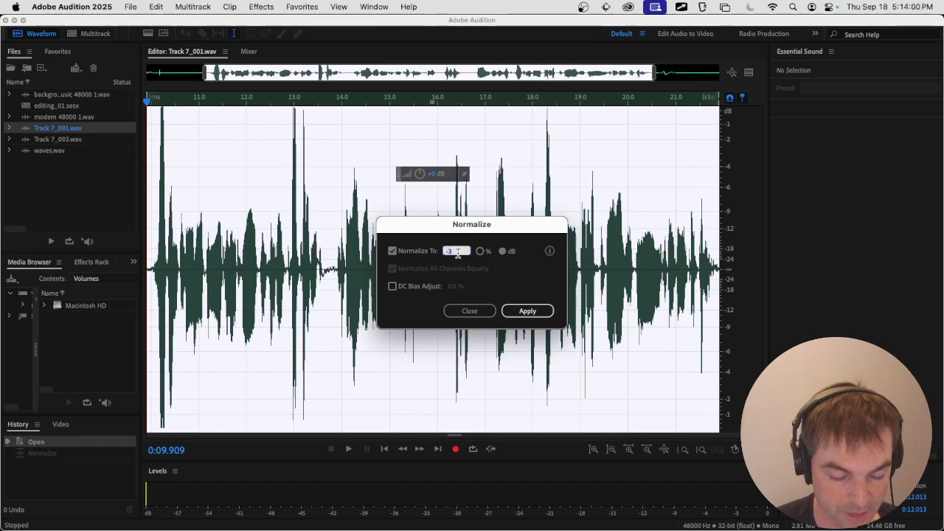
pyautogui.press('Return')
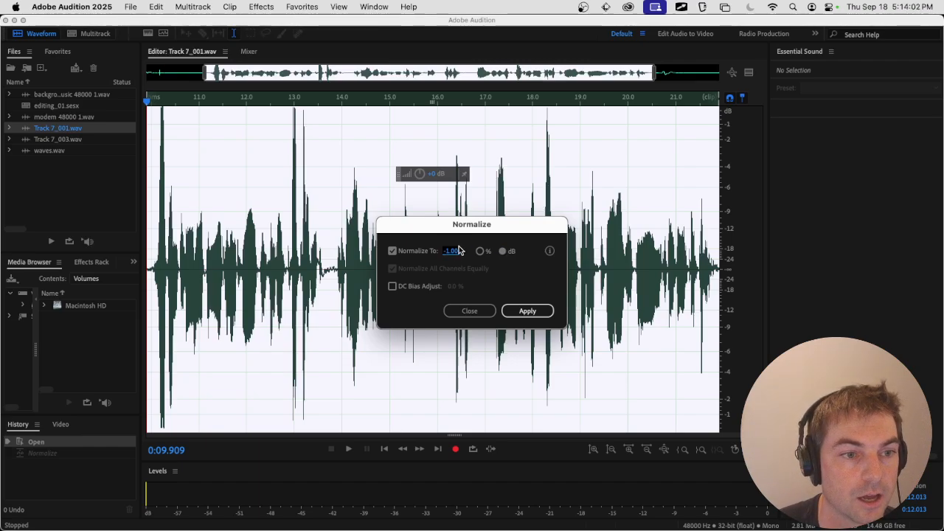
# Check the -1 dB target as a percentage, set it back to -6 dB, and apply Normalize to the Track 7_001 clip.
pyautogui.click(480, 250)
pyautogui.click(504, 252)
pyautogui.click(457, 251)
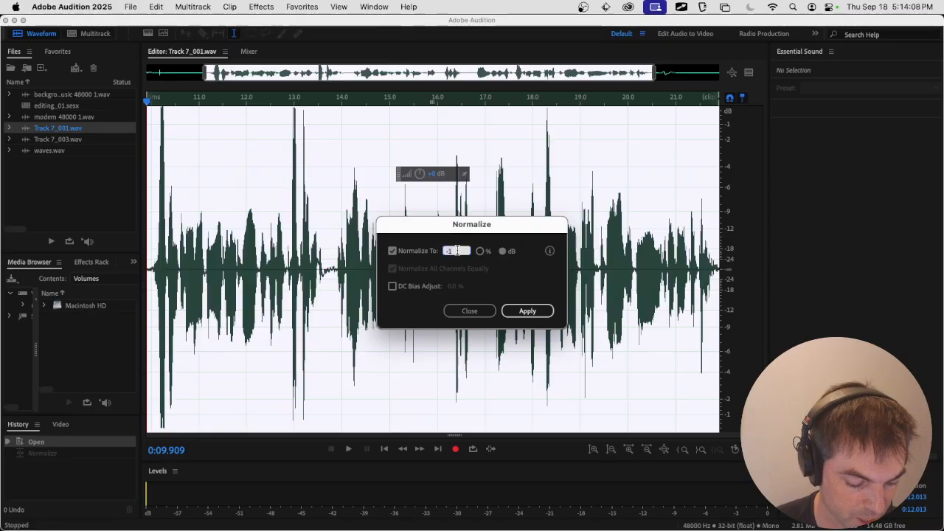
pyautogui.press('Return')
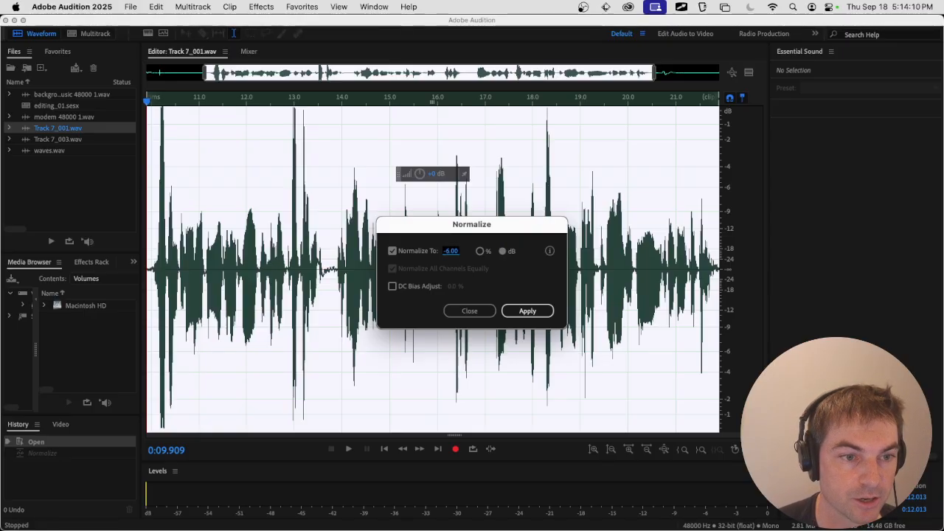
pyautogui.click(527, 310)
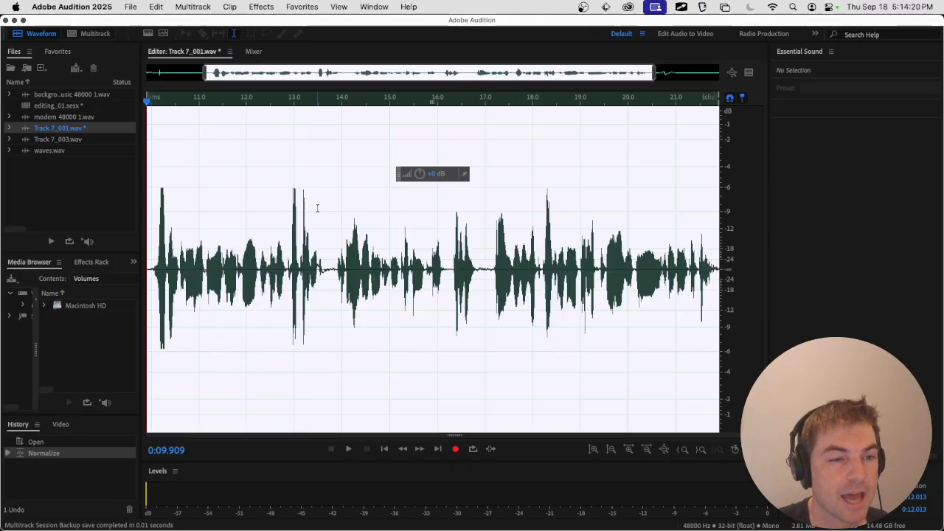
# Undo and redo the normalization to compare the waveforms, and play the normalized clip from about 12.9 s.
pyautogui.press('super+z')
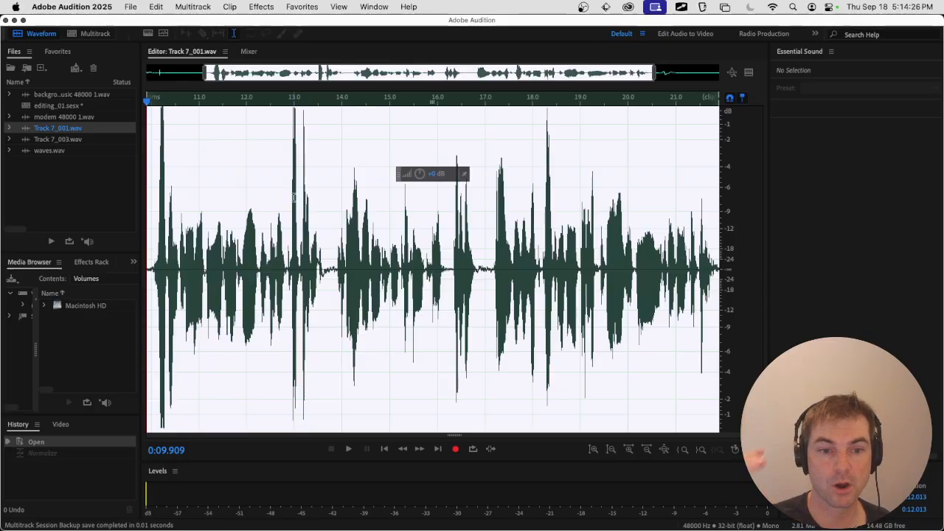
pyautogui.press('super+shift+z')
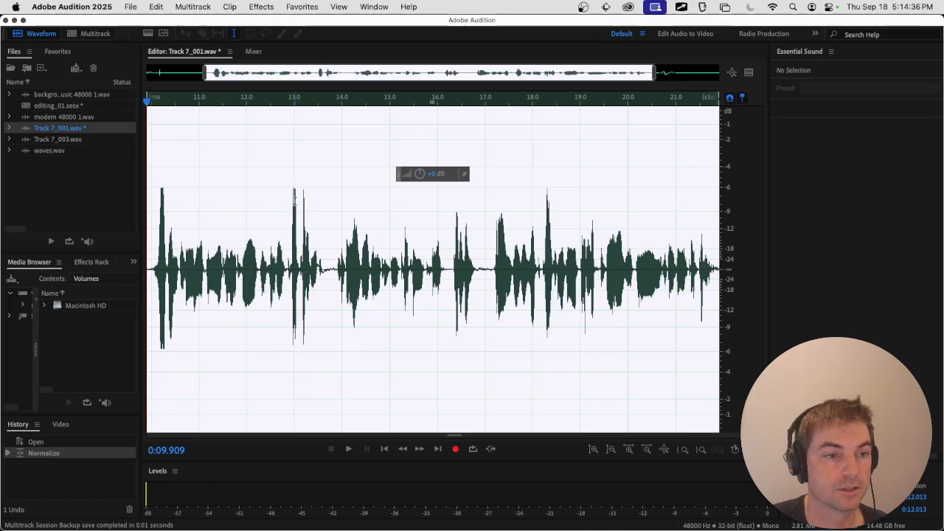
pyautogui.click(288, 225)
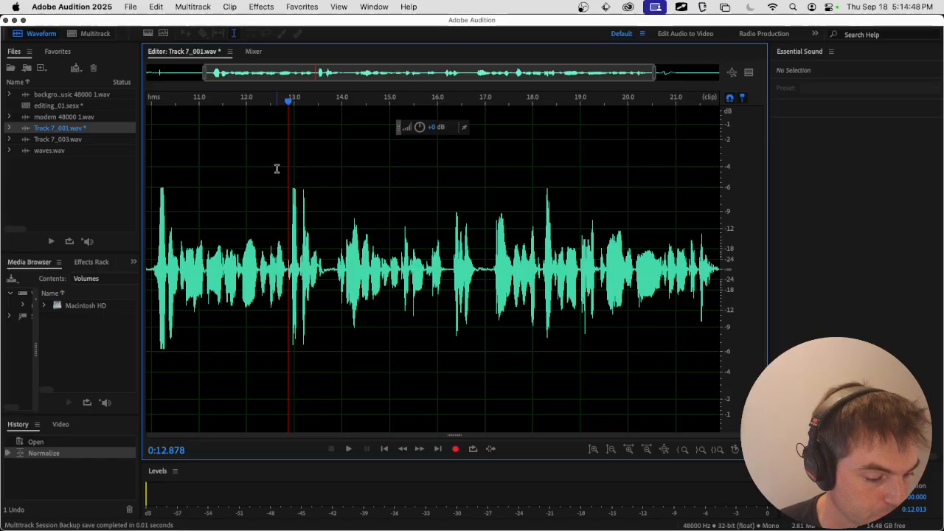
pyautogui.press('space')
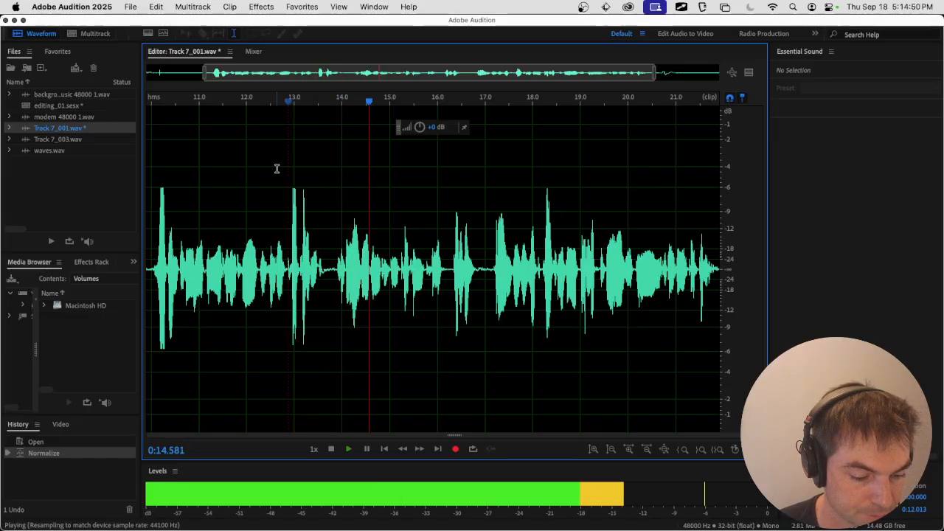
pyautogui.press('space')
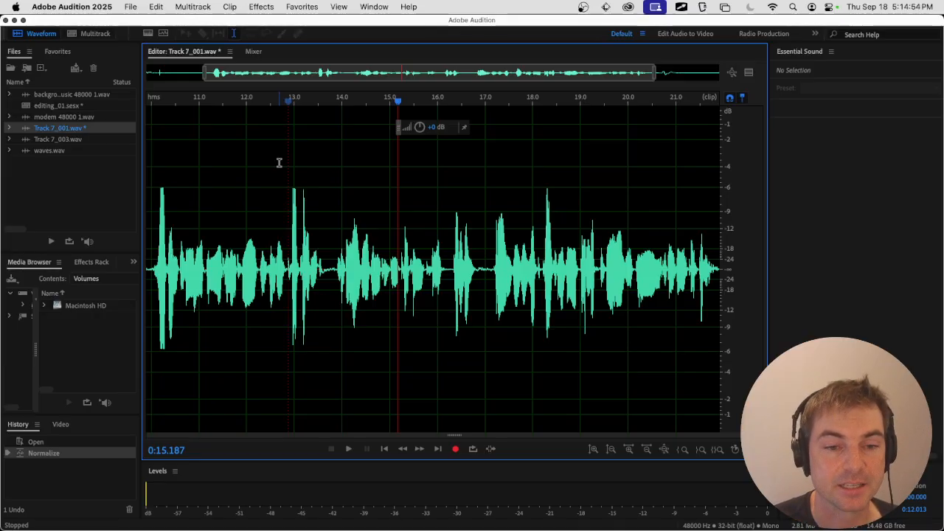
# Save the normalized Track 7_001.wav and return to the multitrack session.
pyautogui.press('super+s')
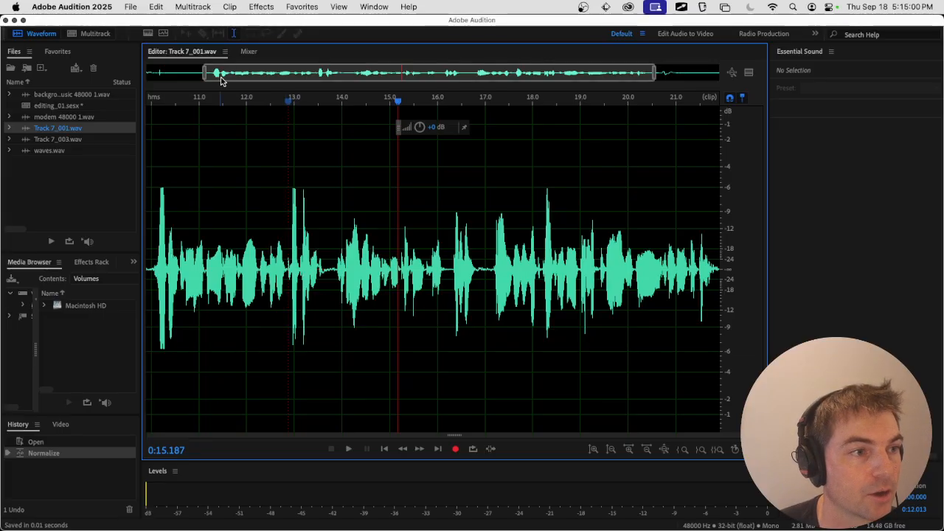
pyautogui.click(94, 34)
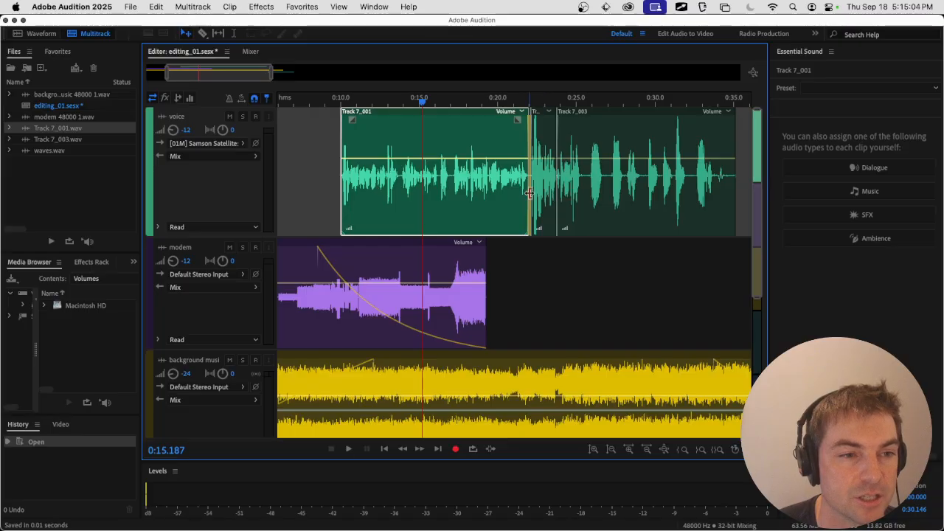
# Open the short Track 7_003 voice clip in the Waveform editor and select the whole clip.
pyautogui.hscroll(3, 528, 196)
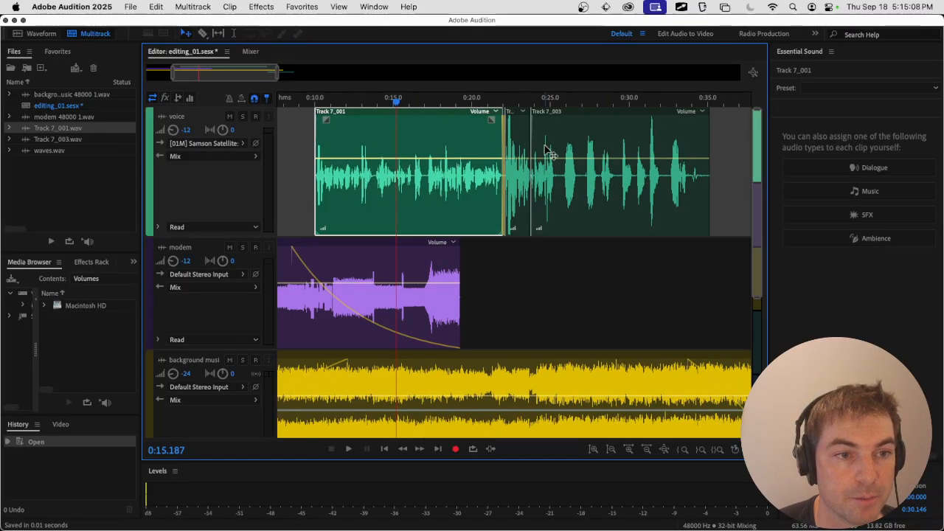
pyautogui.click(520, 142)
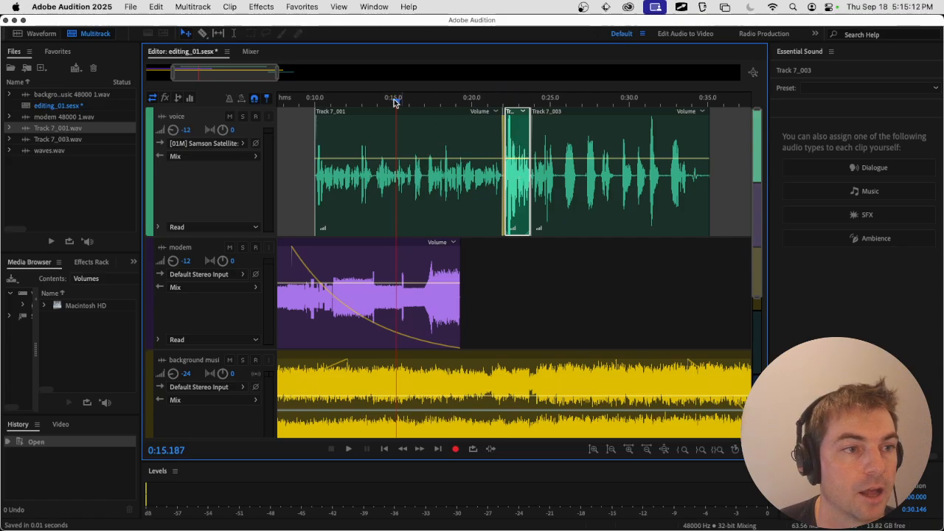
pyautogui.doubleClick(518, 139)
pyautogui.doubleClick(392, 162)
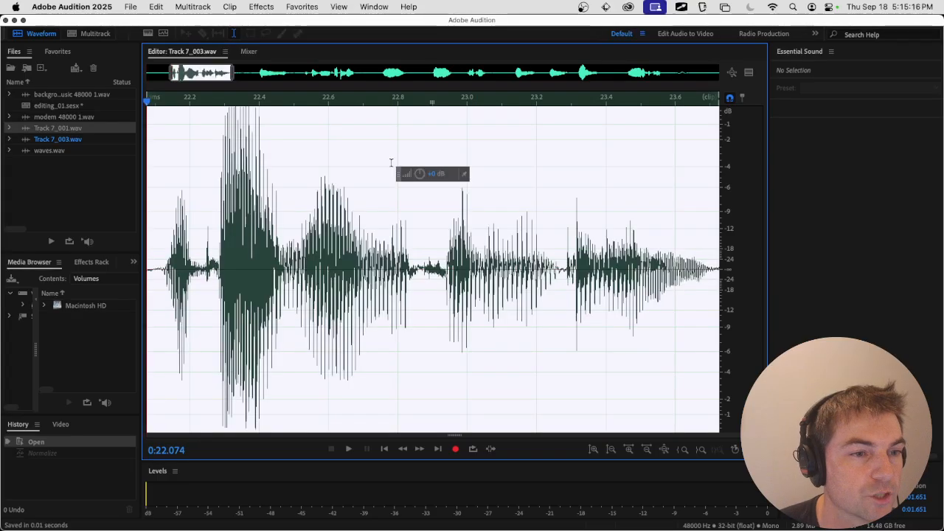
# Normalize the selected short Track 7_003 clip to -6 dB and save the file.
pyautogui.click(260, 8)
pyautogui.moveTo(307, 112)
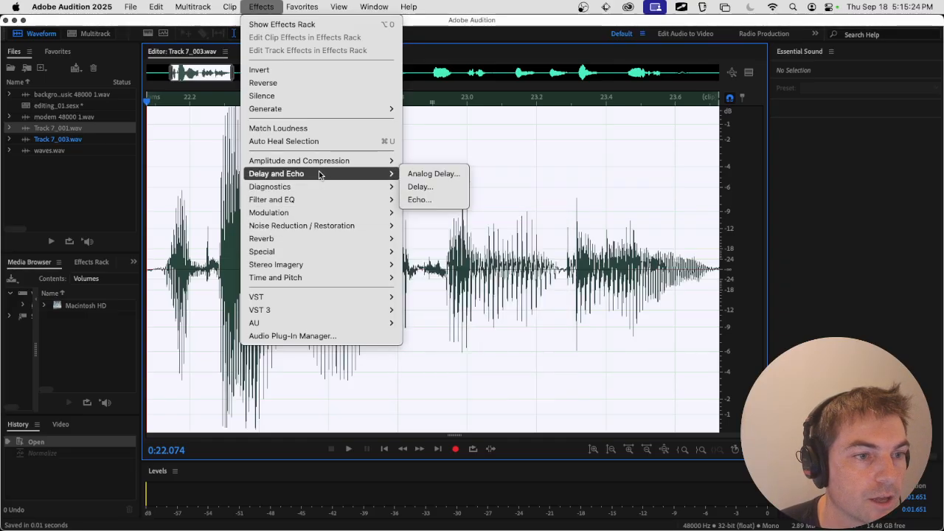
pyautogui.moveTo(327, 165)
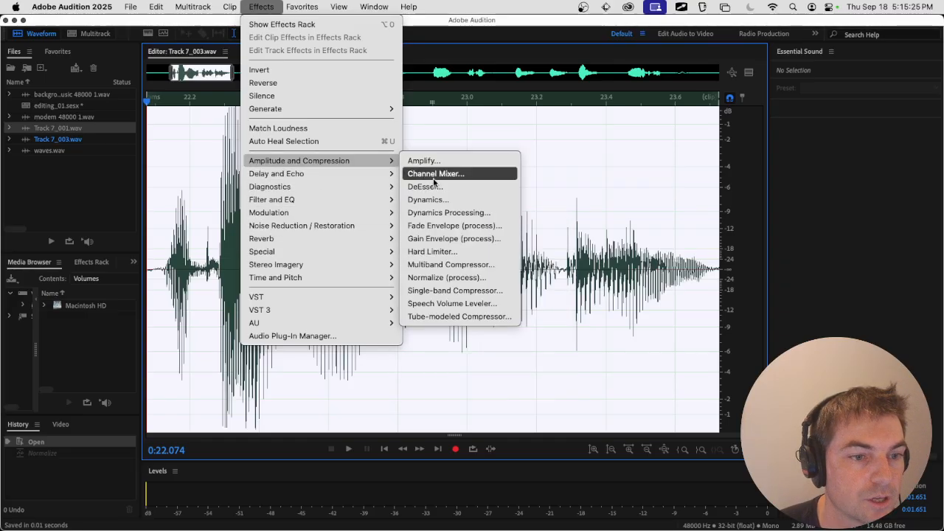
pyautogui.click(432, 278)
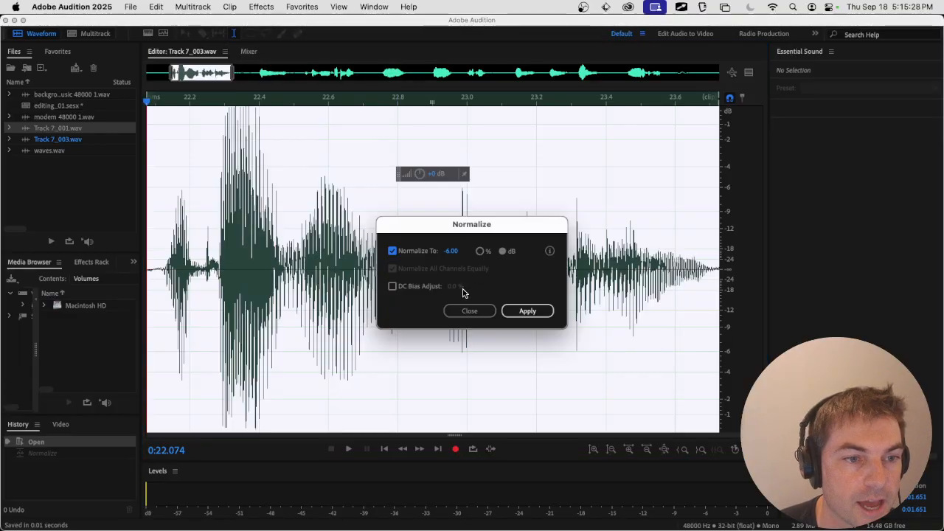
pyautogui.click(521, 314)
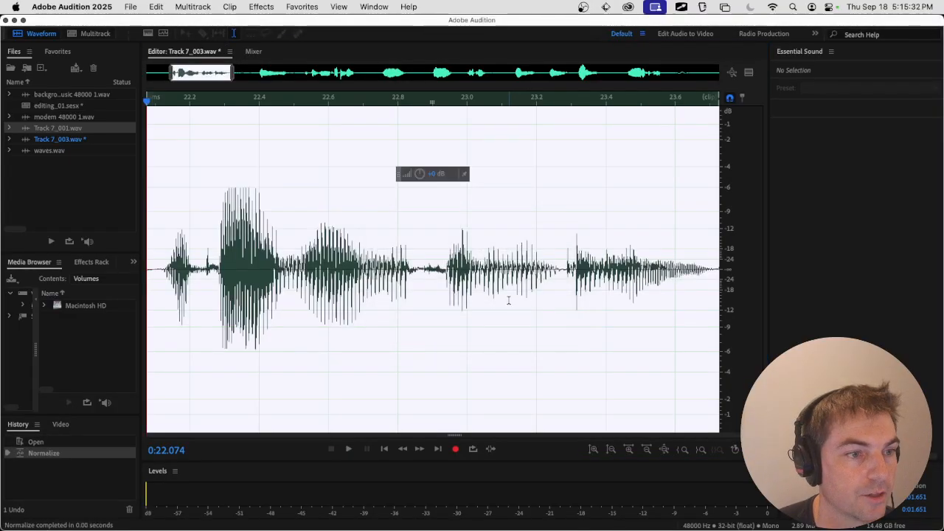
pyautogui.press('super+s')
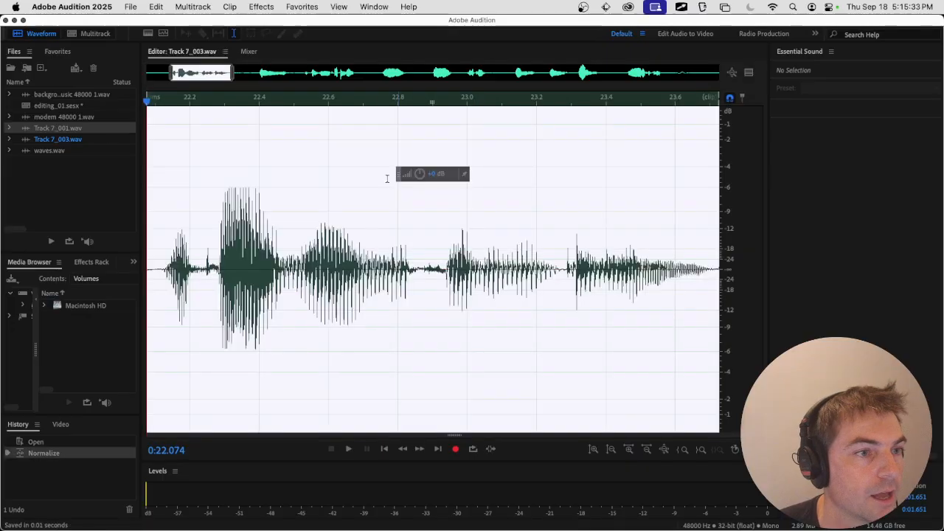
# Check the last Track 7_003 clip's waveform against the other voice clips in the multitrack session, and save the session.
pyautogui.click(108, 35)
pyautogui.doubleClick(570, 150)
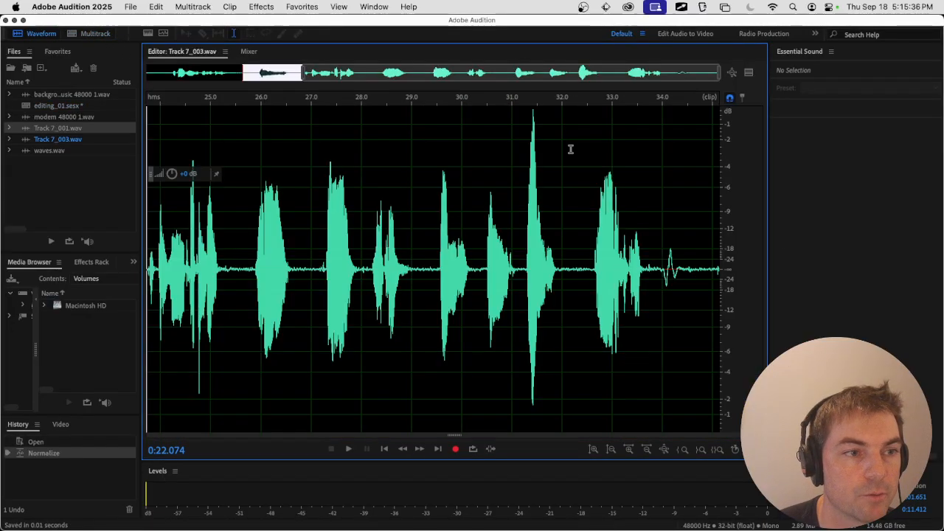
pyautogui.click(105, 35)
pyautogui.doubleClick(569, 132)
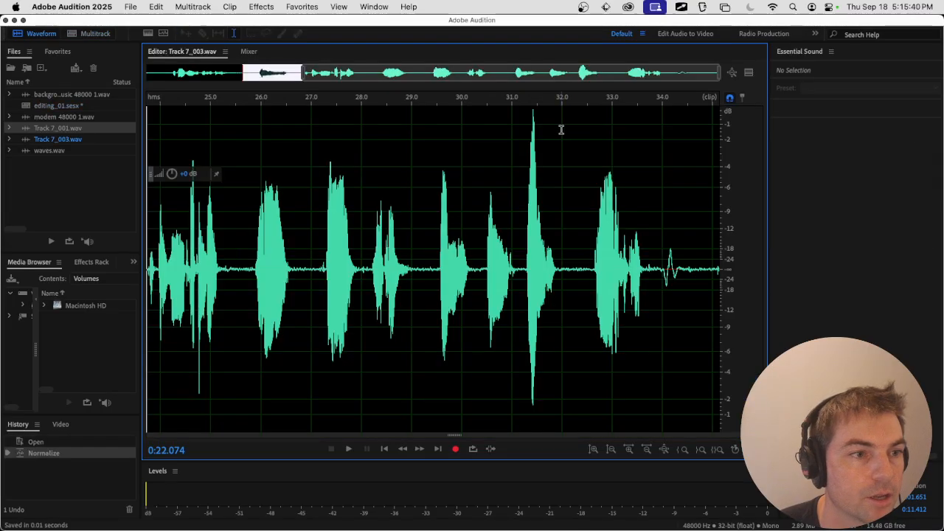
pyautogui.click(89, 33)
pyautogui.click(424, 149)
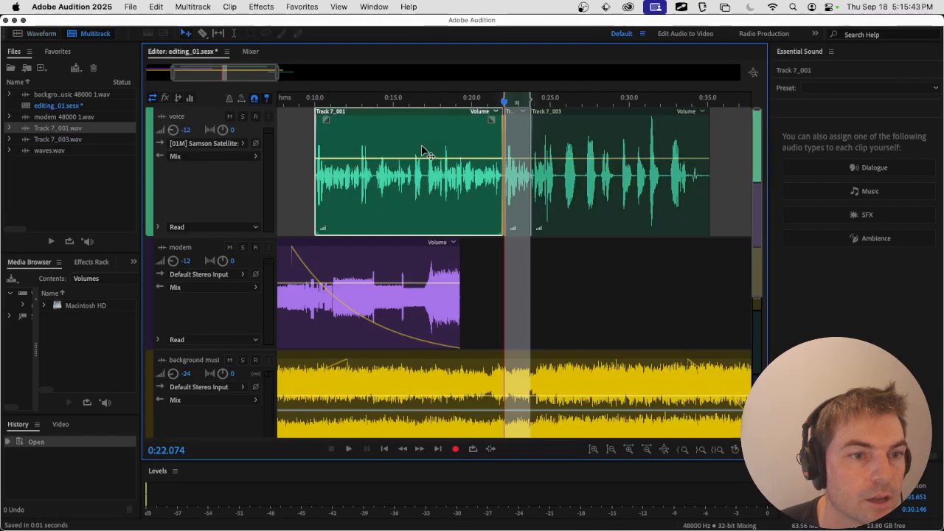
pyautogui.click(521, 147)
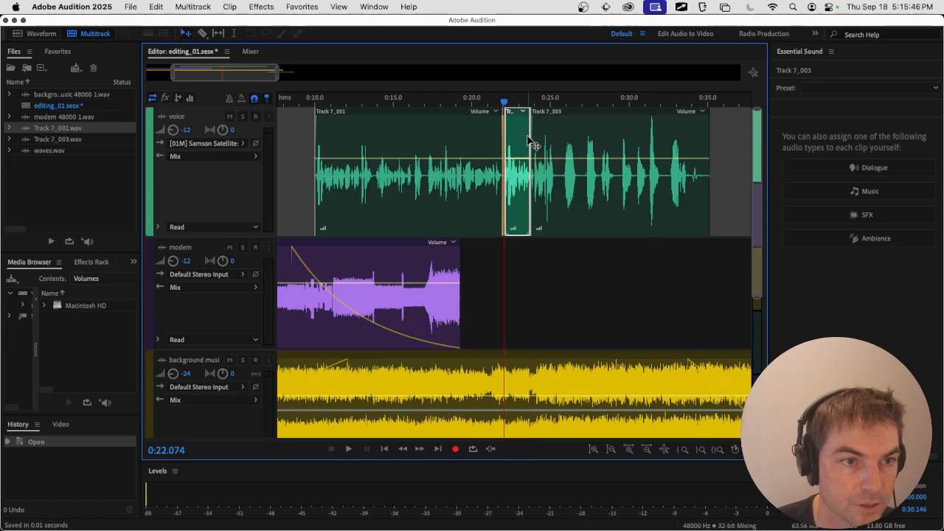
pyautogui.press('super+s')
# Normalize the entire last Track 7_003 voice clip to -6 dB in the Waveform editor and save the file.
pyautogui.doubleClick(565, 143)
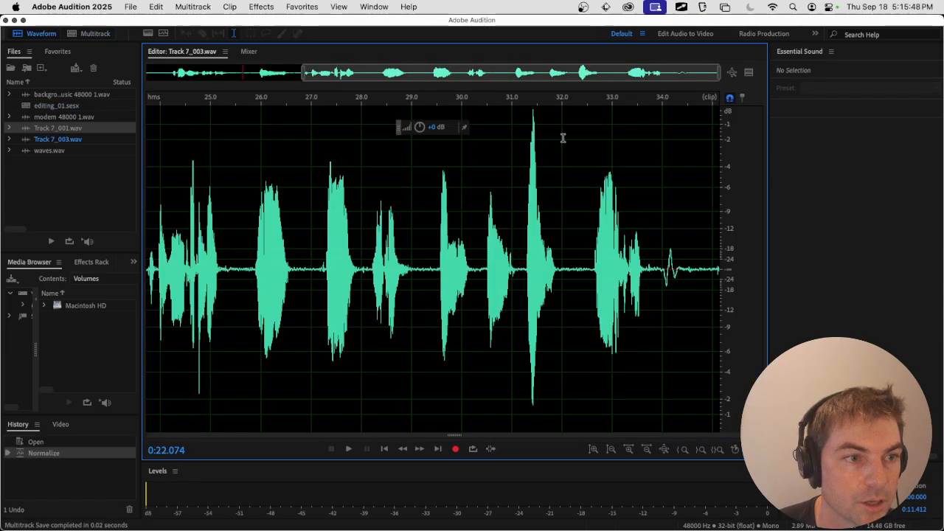
pyautogui.doubleClick(404, 148)
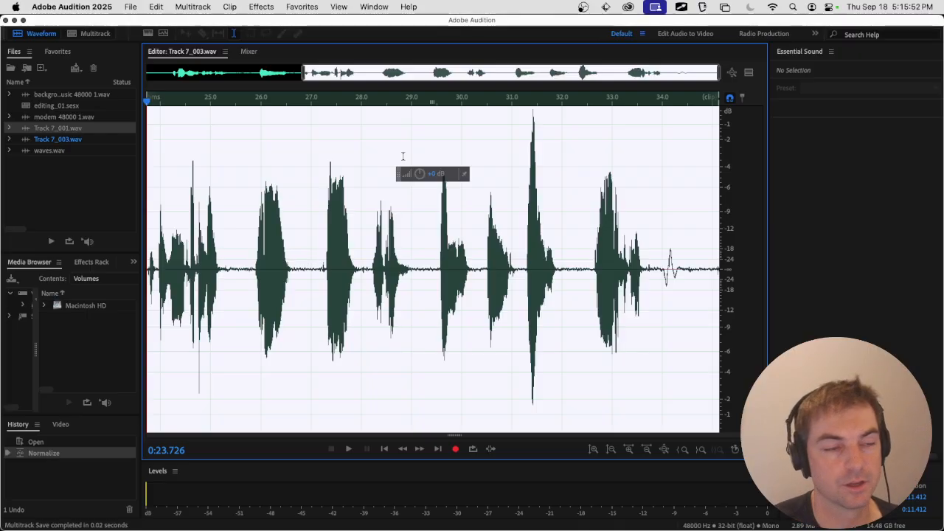
pyautogui.click(260, 7)
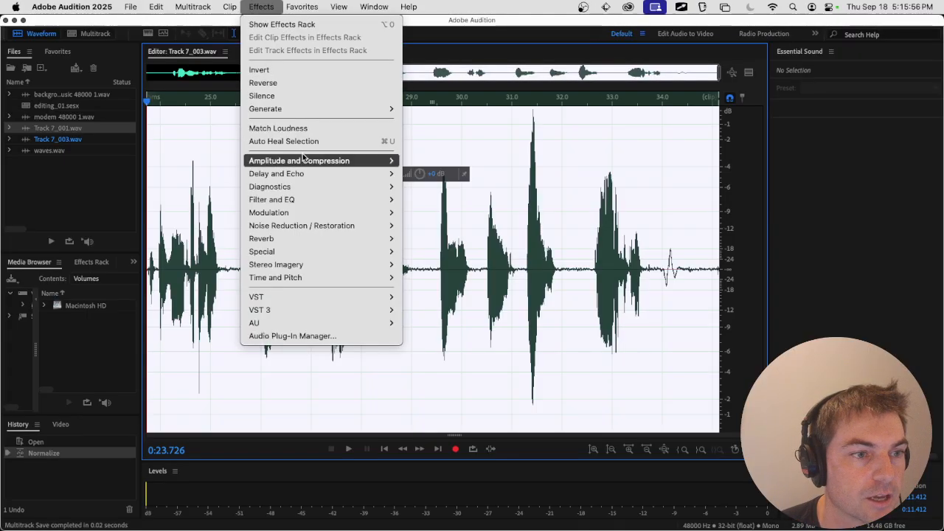
pyautogui.moveTo(310, 160)
pyautogui.click(448, 277)
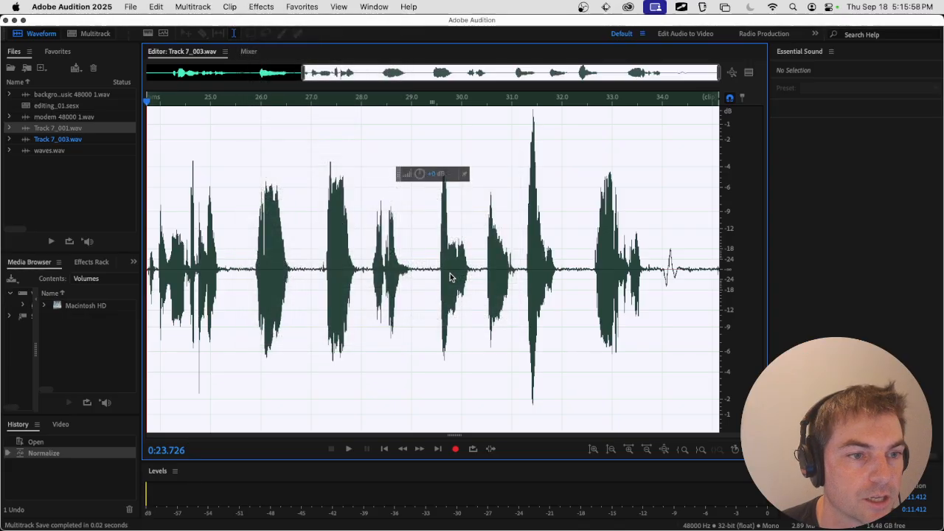
pyautogui.click(510, 308)
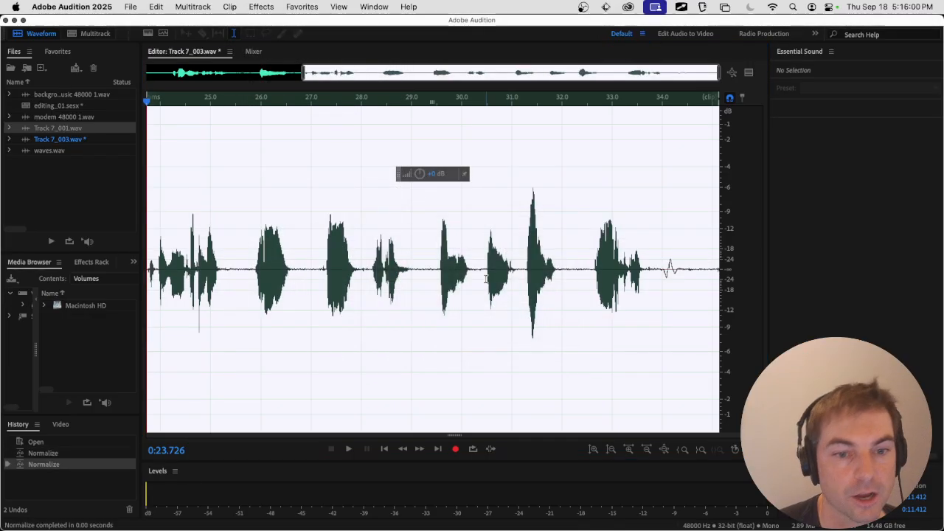
pyautogui.press('super+s')
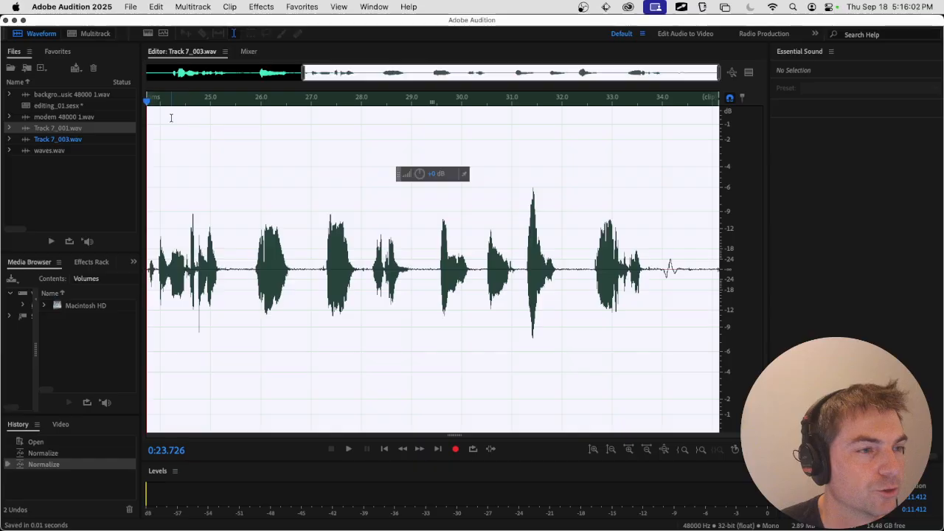
# Return to the multitrack session and play the mix from about 9.6 s, just before the first voice clip.
pyautogui.click(100, 35)
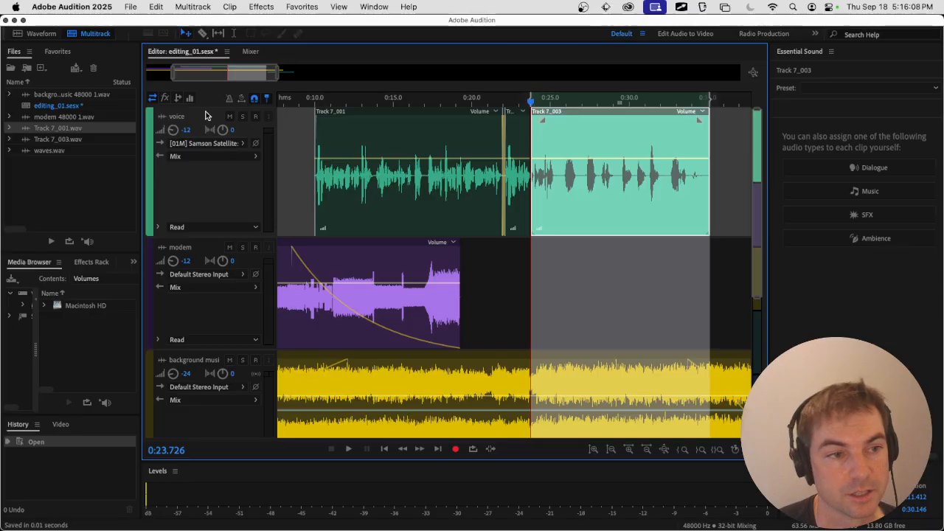
pyautogui.click(303, 151)
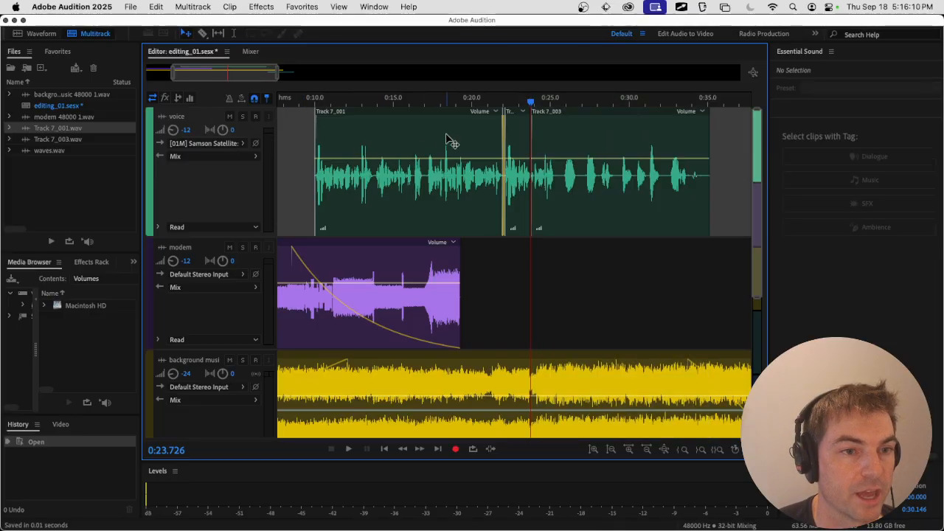
pyautogui.click(398, 97)
pyautogui.press('space')
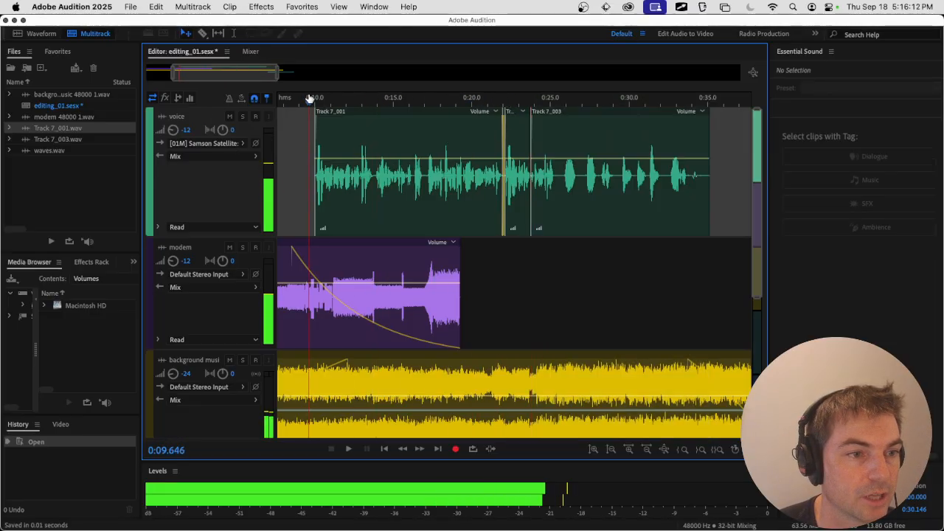
pyautogui.click(311, 98)
pyautogui.press('space')
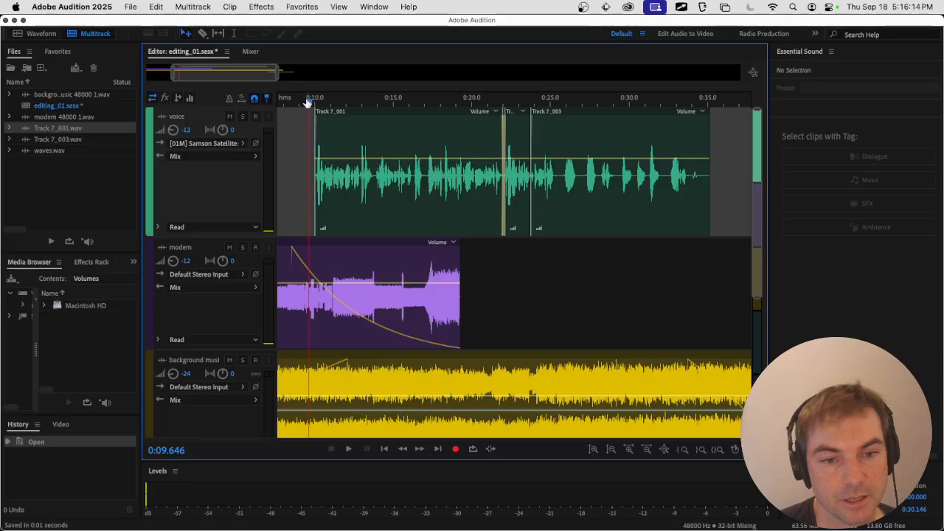
pyautogui.press('space')
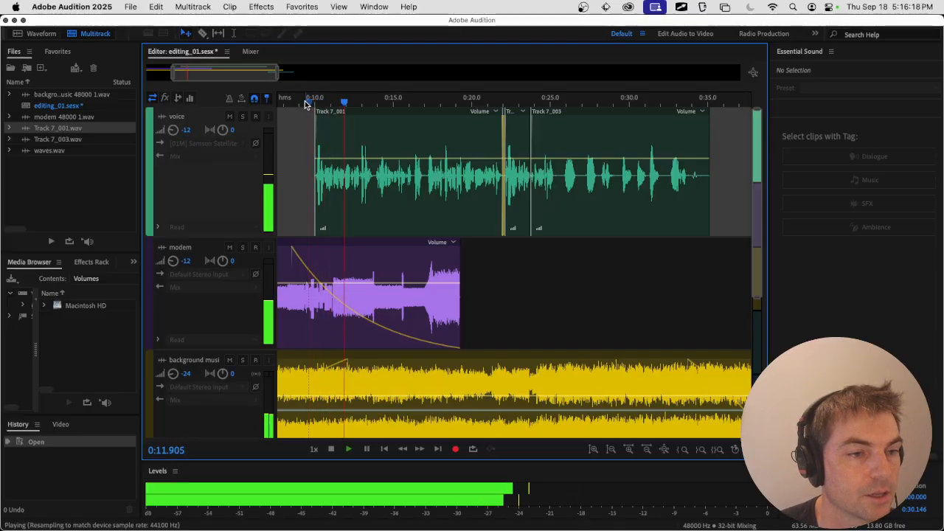
pyautogui.press('space')
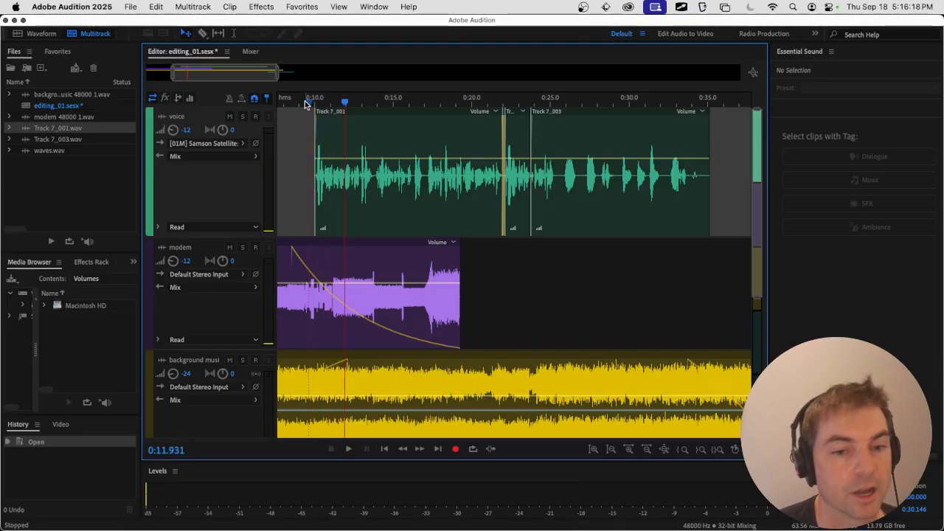
# Set the voice track's volume to -6 dB.
pyautogui.click(185, 131)
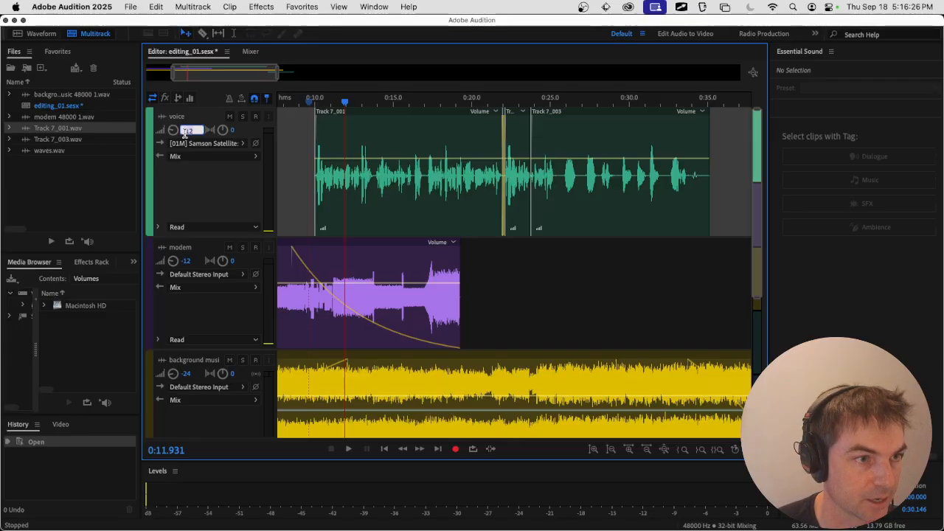
pyautogui.press('Return')
pyautogui.scroll(-2, 310, 106)
pyautogui.scroll(2, 312, 145)
# Play the mix again from just before the first voice clip, and save the multitrack session.
pyautogui.press('space')
pyautogui.click(302, 98)
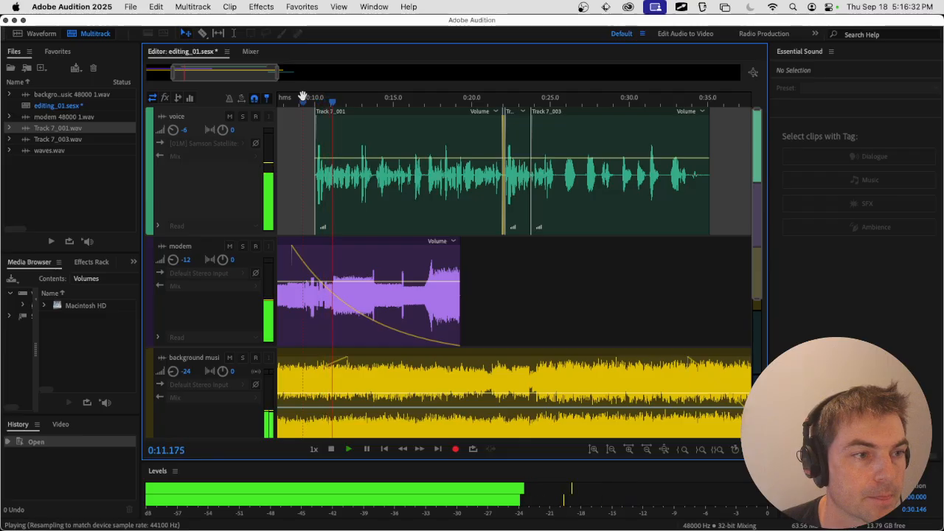
pyautogui.press('space')
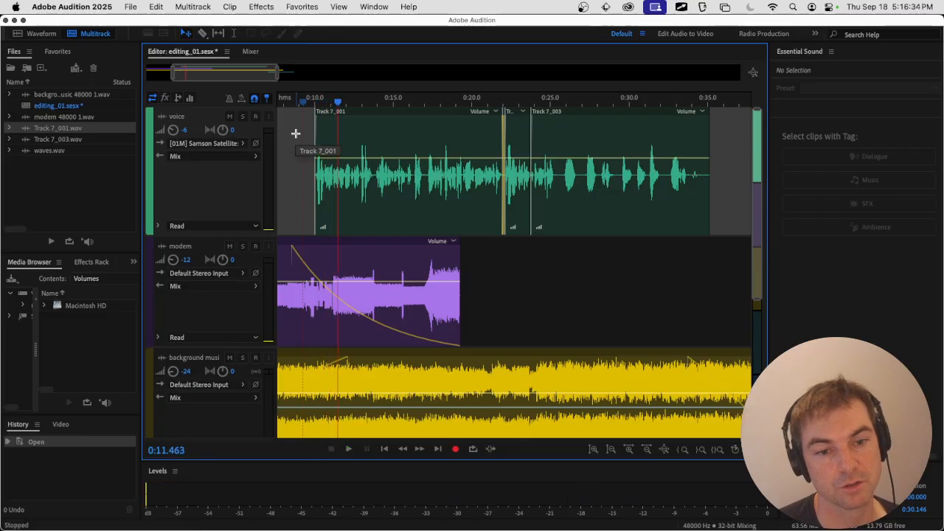
pyautogui.press('super+s')
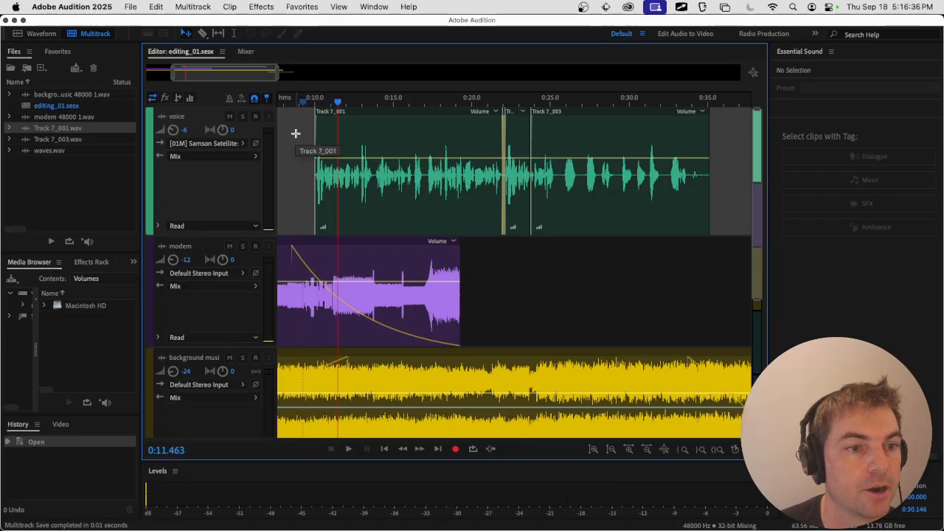
# Open the Track 7_001 clip in the Waveform editor, and highlight the "Dynamics, compressor" line in the TextEdit outline.
pyautogui.doubleClick(391, 136)
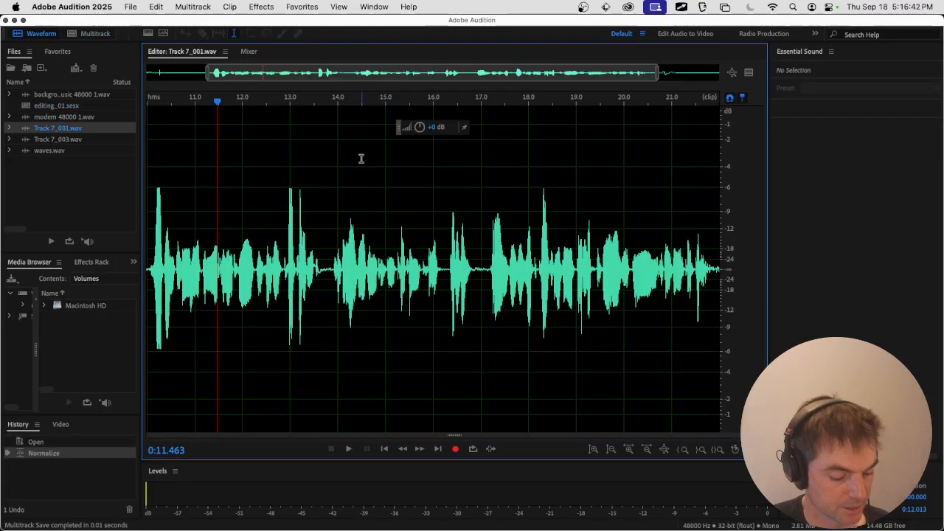
pyautogui.press('super+Tab')
pyautogui.click(540, 271)
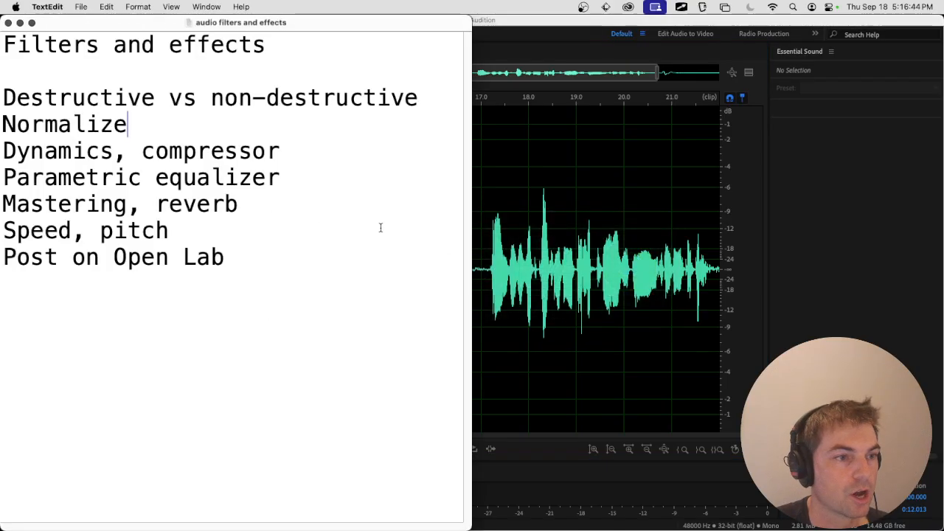
pyautogui.click(140, 150)
pyautogui.click(292, 150)
pyautogui.moveTo(292, 150); pyautogui.dragTo(4, 151)
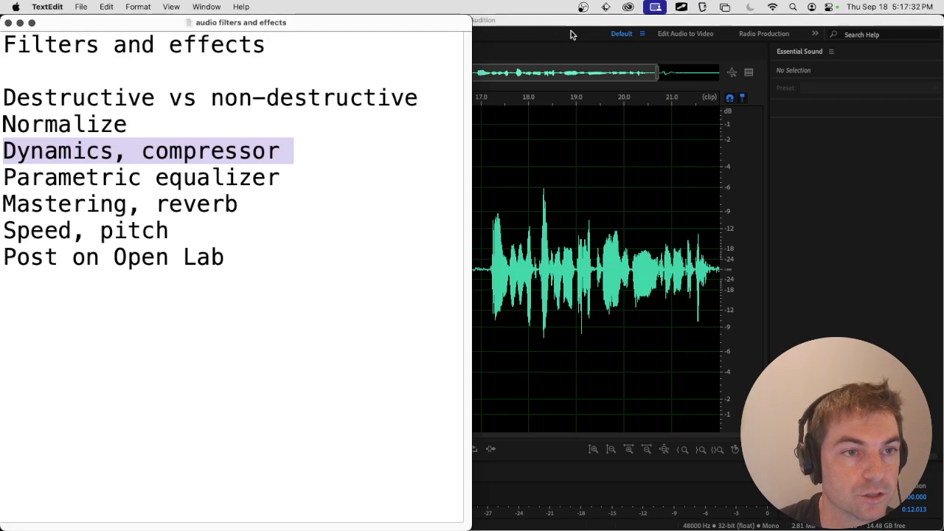
# Switch back to Adobe Audition, select the whole Track 7_001 clip, and show the Preview Editor.
pyautogui.click(543, 37)
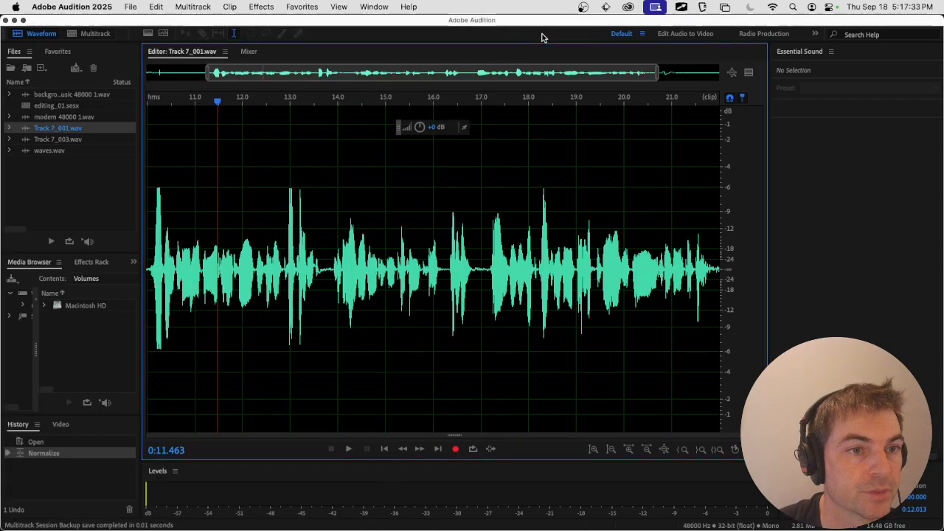
pyautogui.doubleClick(425, 228)
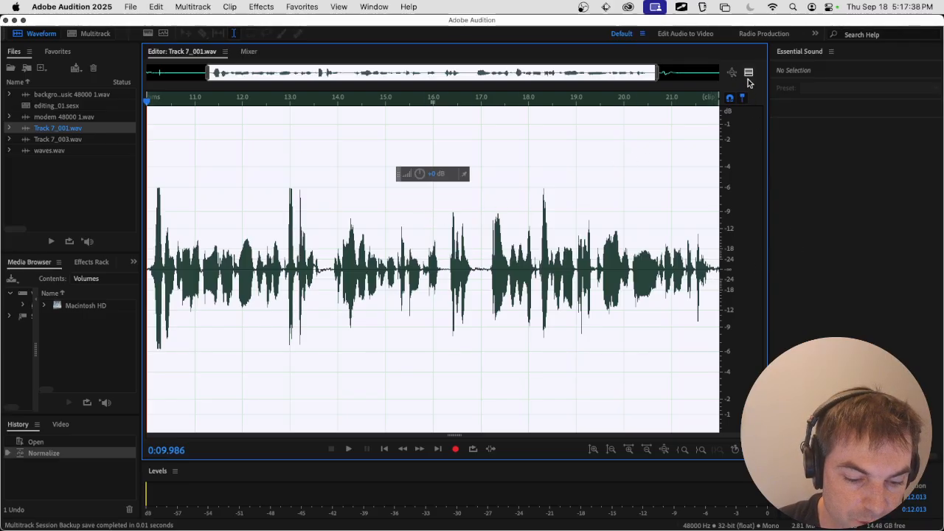
pyautogui.click(748, 75)
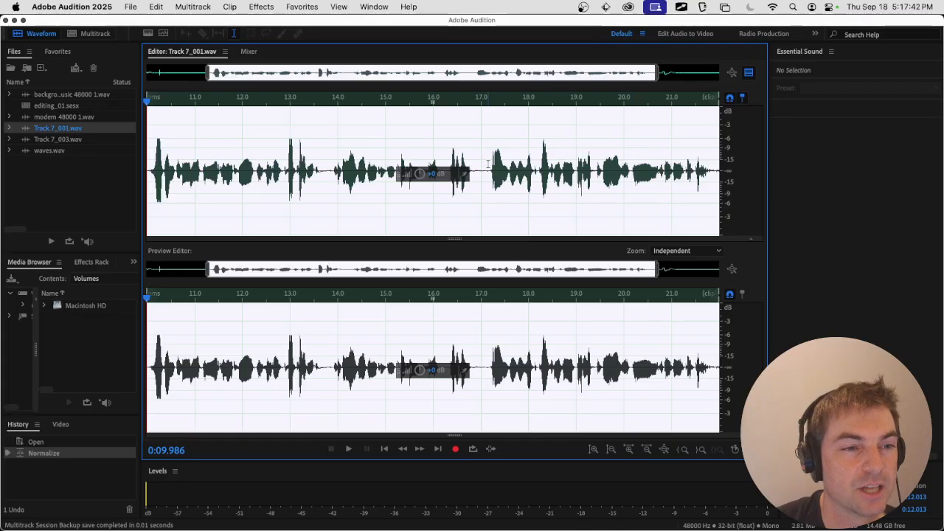
# Move the volume HUD clear of the Track 7_001 waveform and open the Dynamics effect for the selected clip.
pyautogui.moveTo(400, 174); pyautogui.dragTo(609, 123)
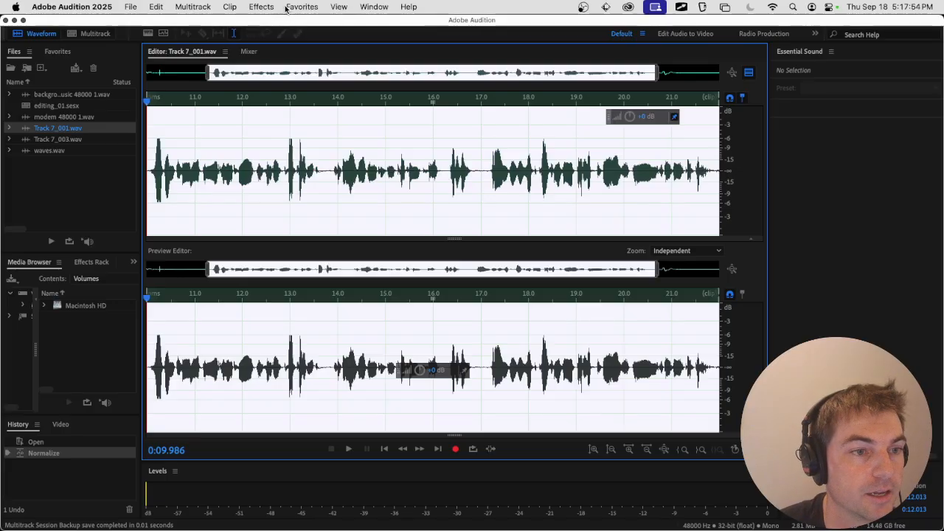
pyautogui.click(251, 7)
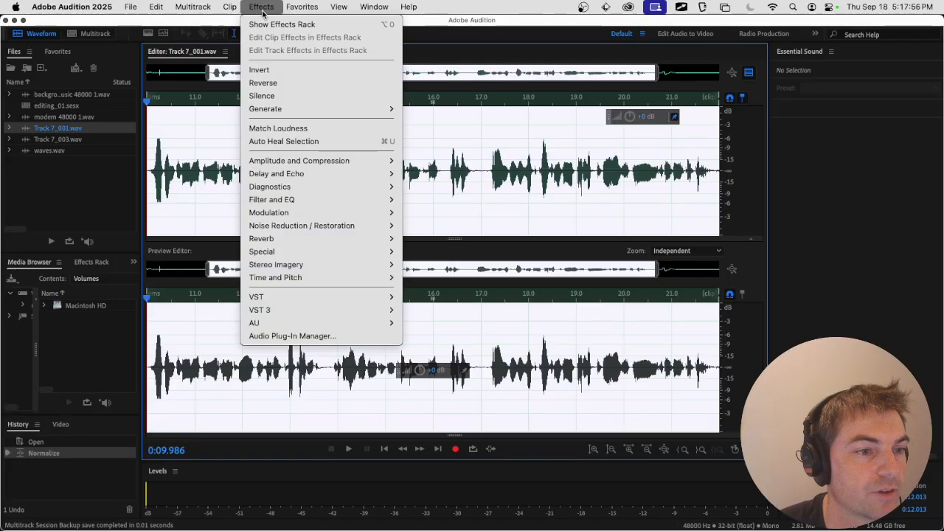
pyautogui.moveTo(322, 165)
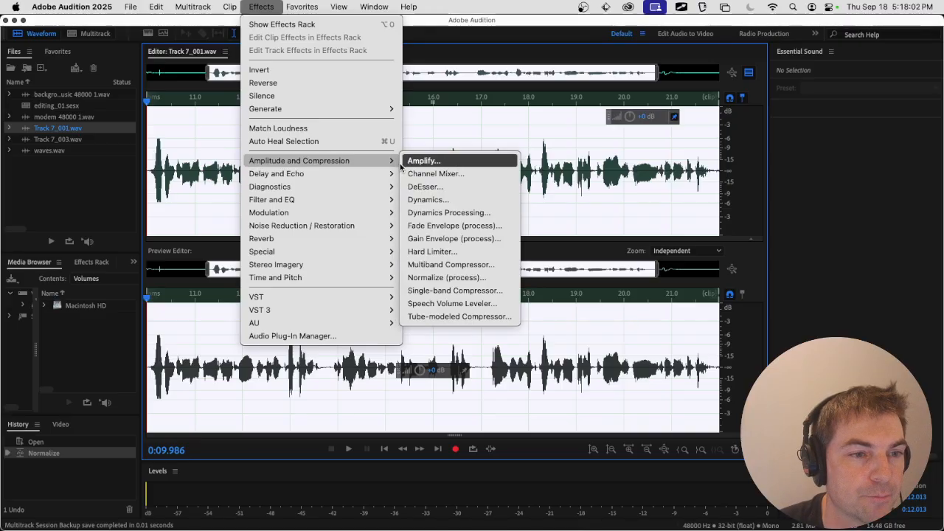
pyautogui.click(419, 199)
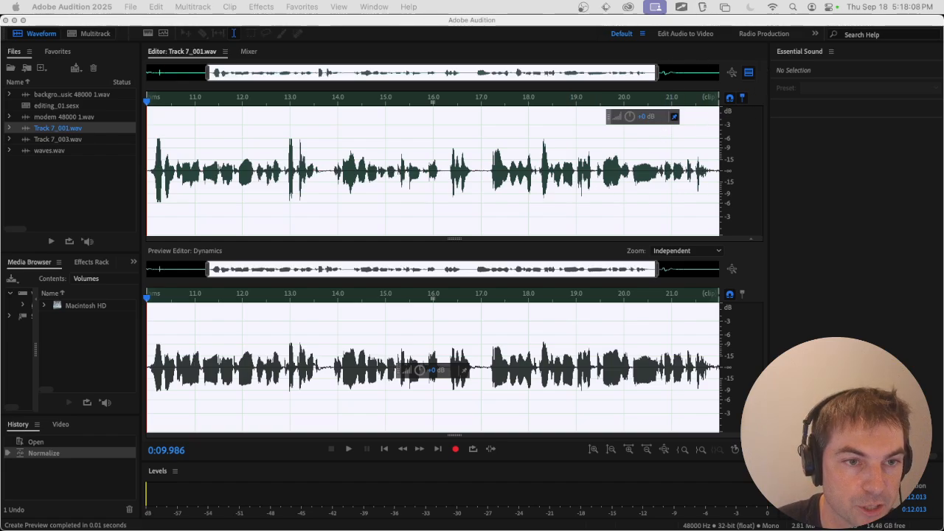
# Reset the Dynamics effect to the (Default) preset, enable its Compressor, and move the effect window aside to uncover the waveforms.
pyautogui.moveTo(482, 0); pyautogui.dragTo(306, 131)
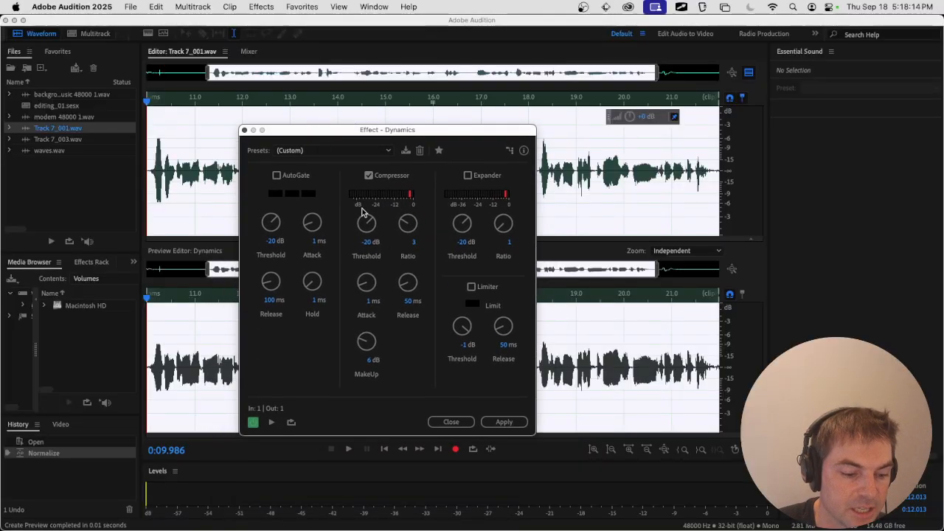
pyautogui.click(359, 151)
pyautogui.click(354, 161)
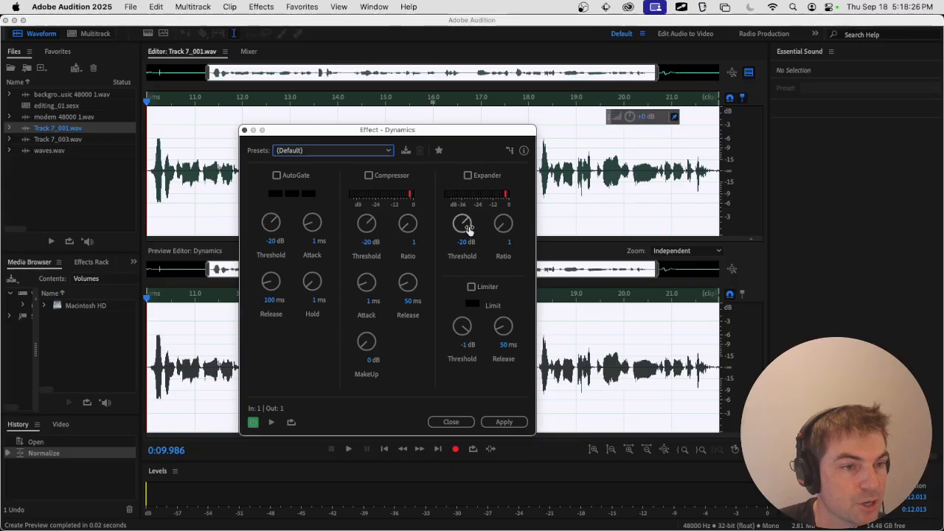
pyautogui.click(369, 176)
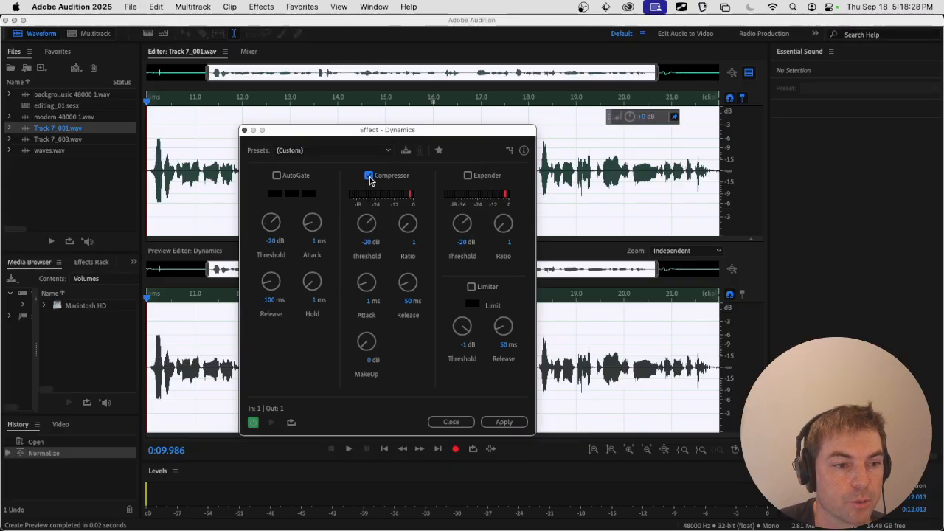
pyautogui.moveTo(387, 130); pyautogui.dragTo(616, 103)
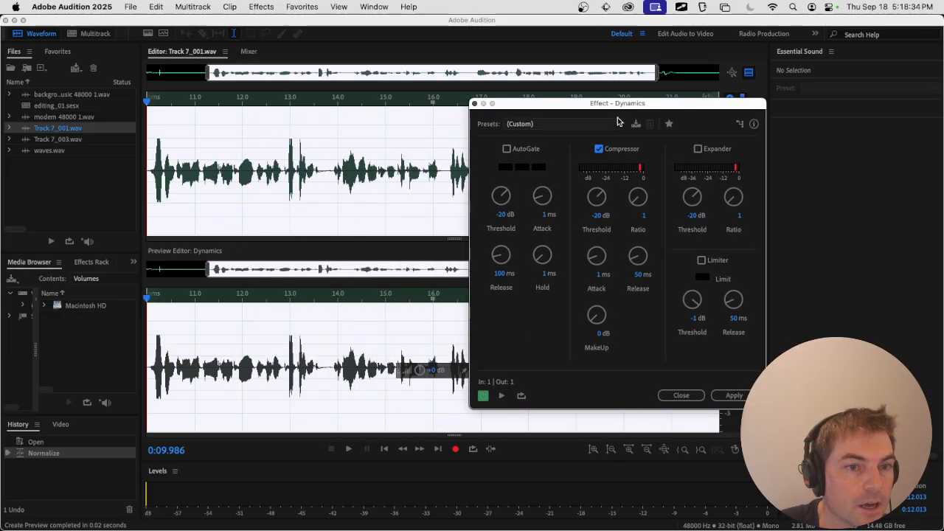
pyautogui.click(598, 148)
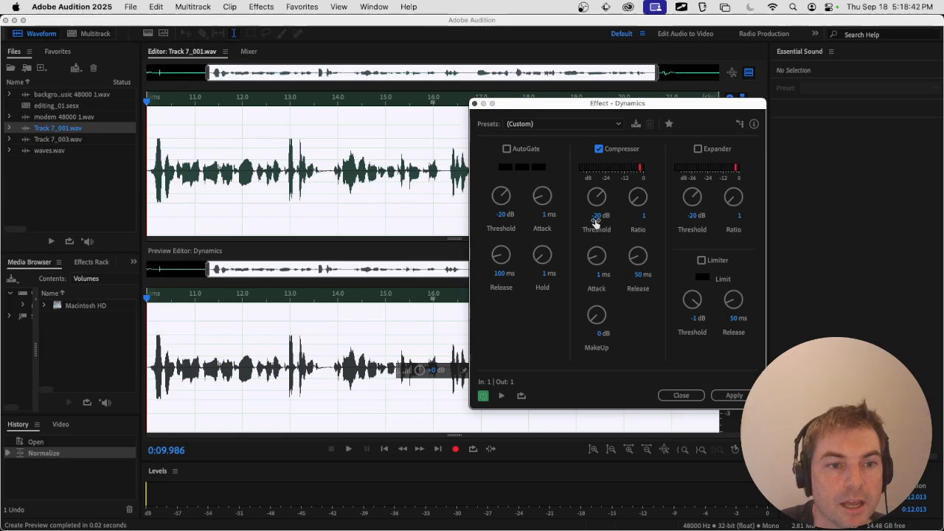
# Try a compressor ratio of 3 in the Dynamics preview, and set the ratio back to 1 for comparison.
pyautogui.click(640, 215)
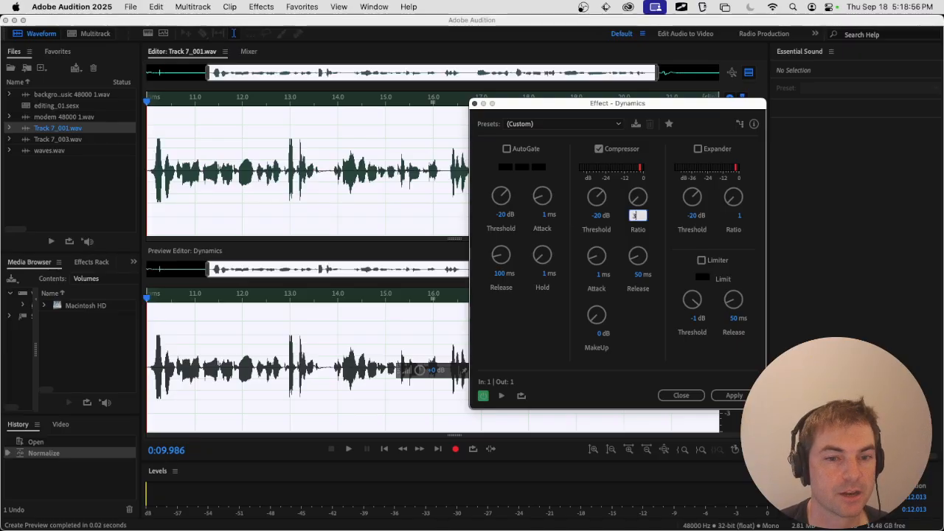
pyautogui.press('Return')
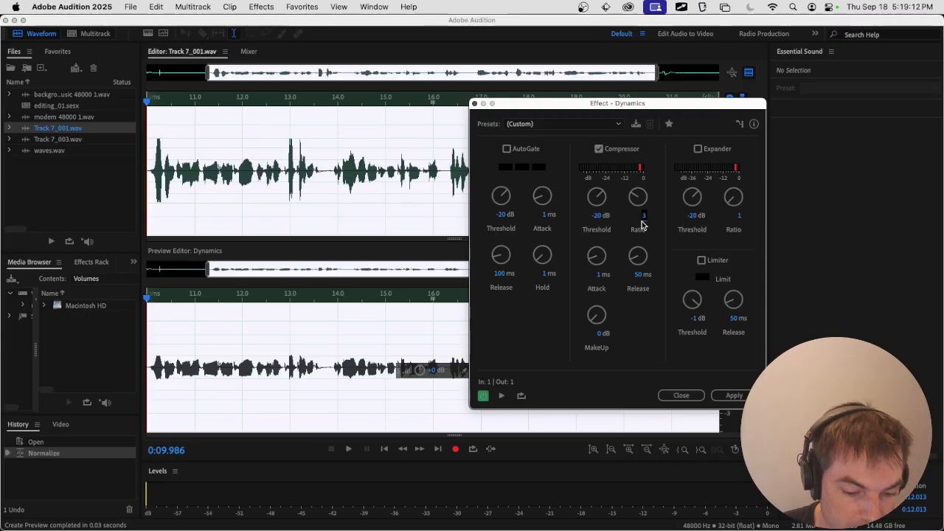
pyautogui.click(645, 219)
pyautogui.write('1')
pyautogui.press('Return')
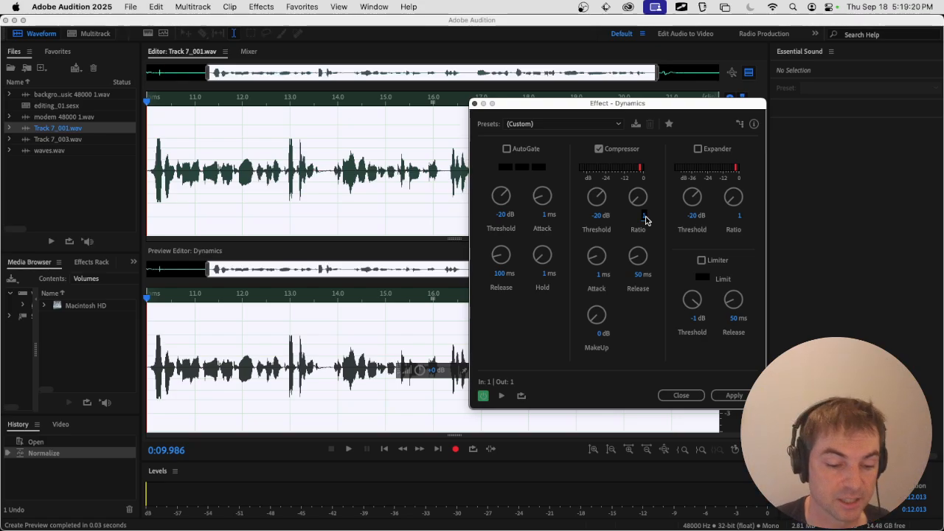
# Set the compressor ratio to 3 and the MakeUp gain to 6 dB.
pyautogui.click(643, 214)
pyautogui.write('3')
pyautogui.press('Return')
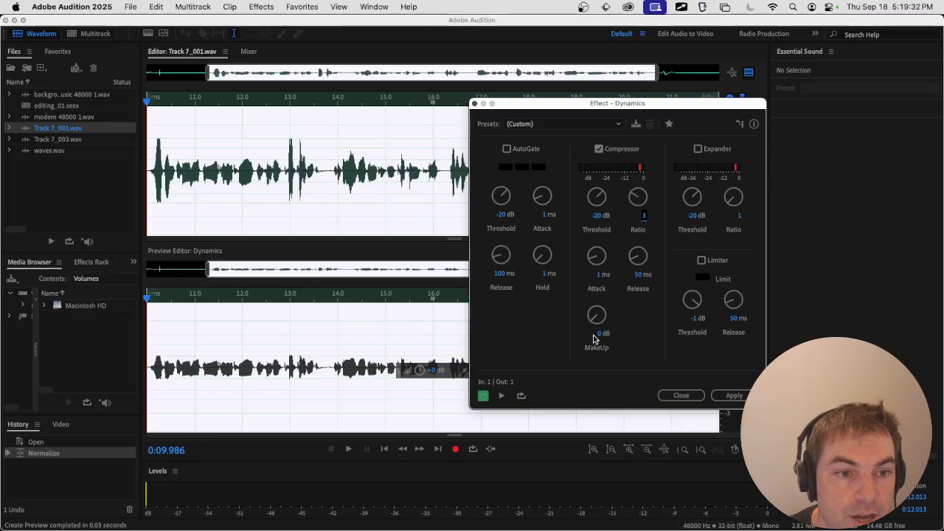
pyautogui.click(606, 337)
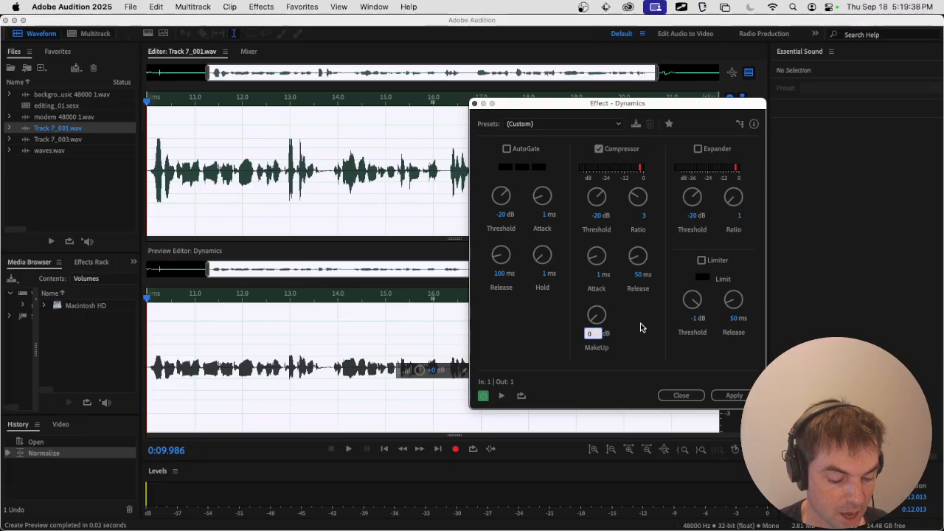
pyautogui.write('6')
pyautogui.press('Return')
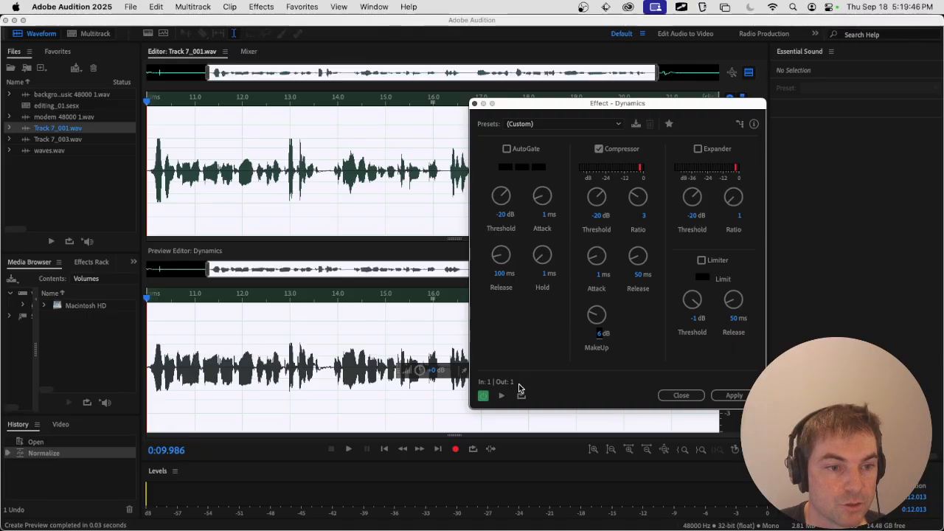
# Preview the compressed sound briefly and apply the Dynamics effect to the Track 7_001 clip.
pyautogui.click(502, 396)
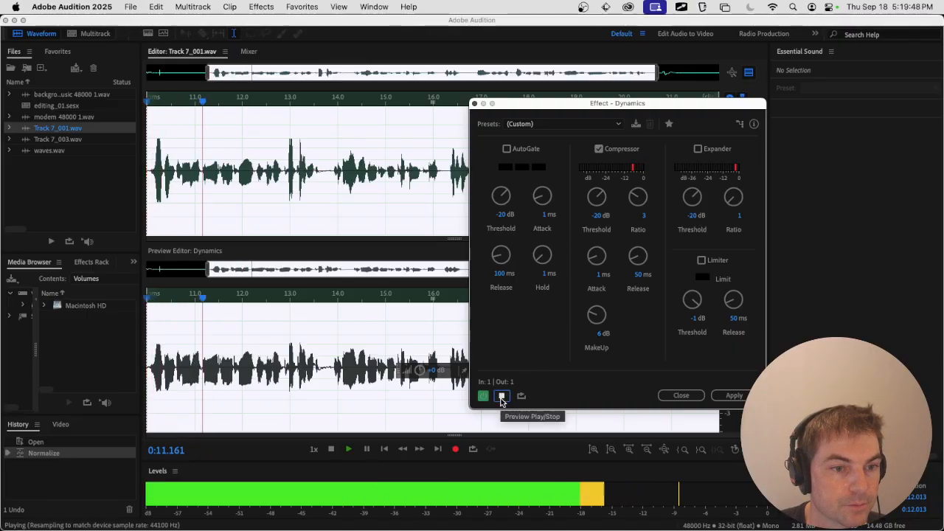
pyautogui.click(501, 396)
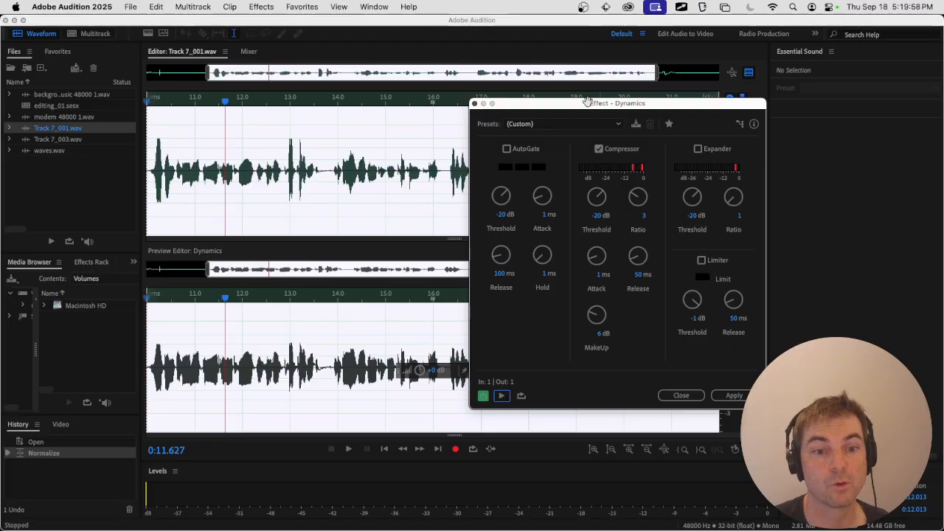
pyautogui.moveTo(618, 103); pyautogui.dragTo(571, 89)
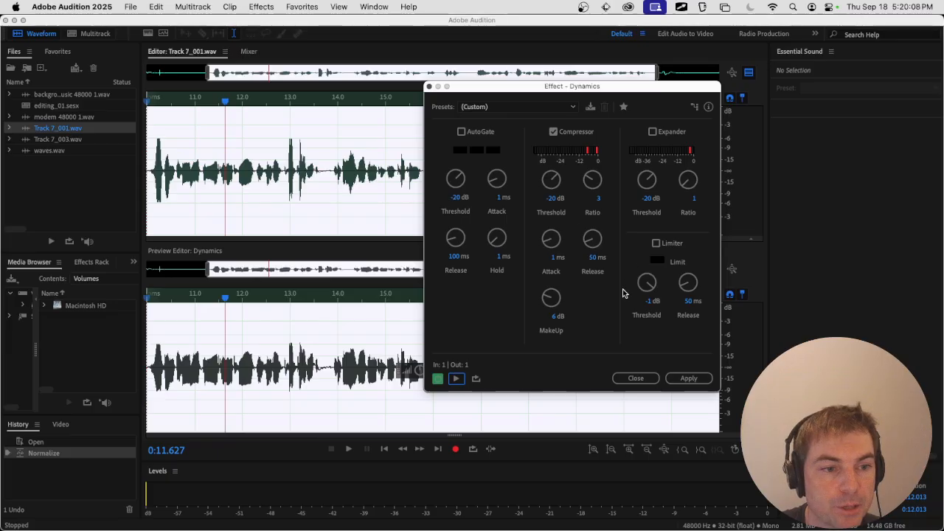
pyautogui.click(687, 379)
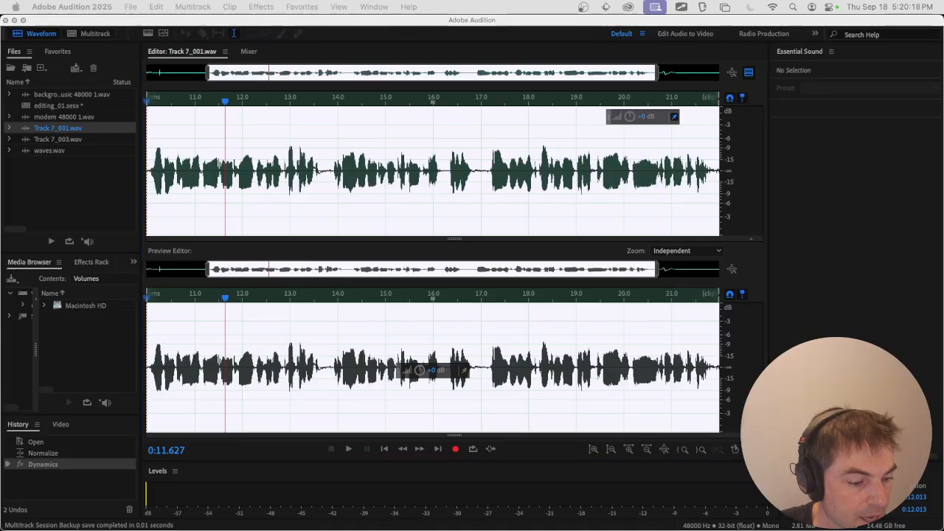
# Return to the multitrack session, open the short middle voice clip in the Waveform editor, and select it entirely.
pyautogui.click(105, 36)
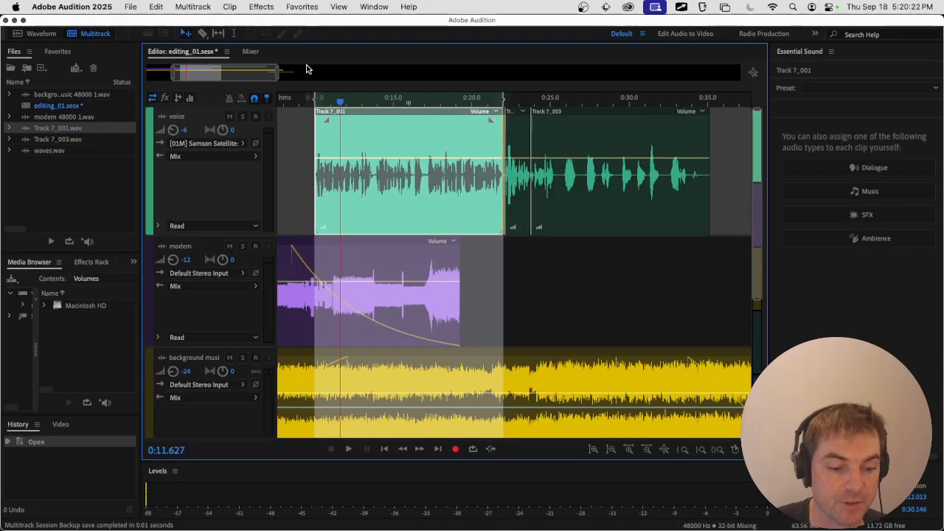
pyautogui.click(520, 140)
pyautogui.doubleClick(521, 140)
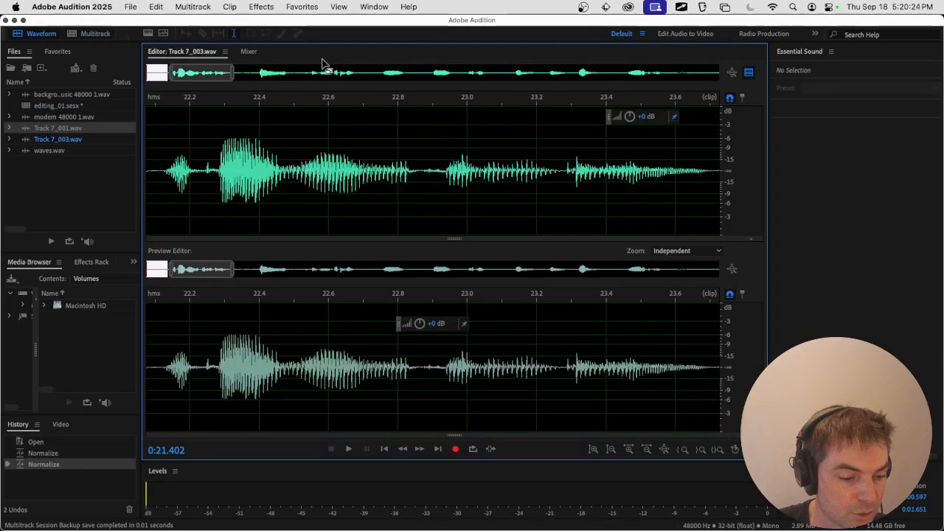
pyautogui.doubleClick(352, 137)
# Apply the Dynamics effect with the same compressor settings to the selected short clip, and save Track 7_003.wav.
pyautogui.click(261, 7)
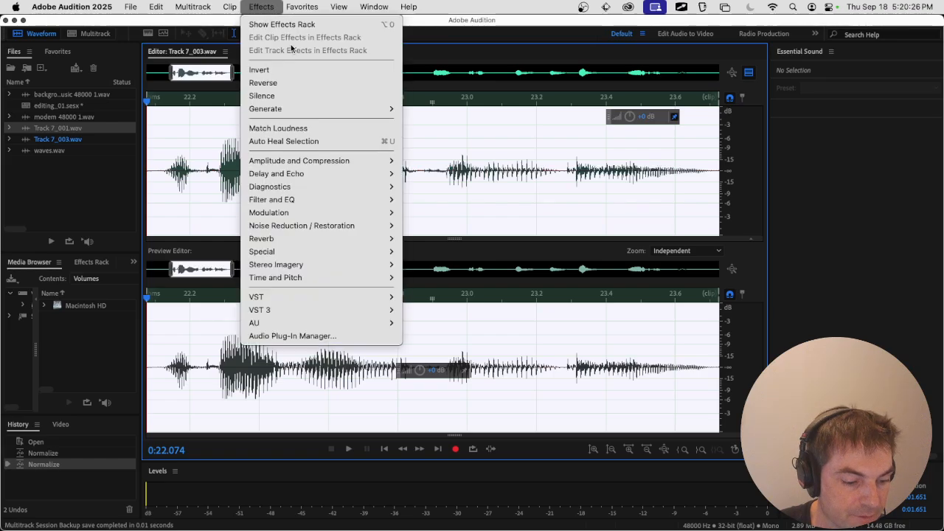
pyautogui.moveTo(318, 228)
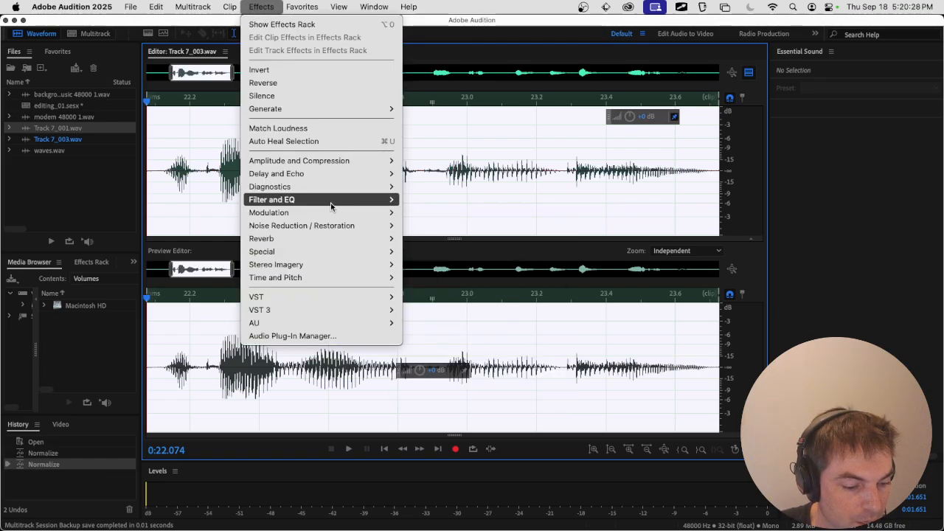
pyautogui.moveTo(345, 160)
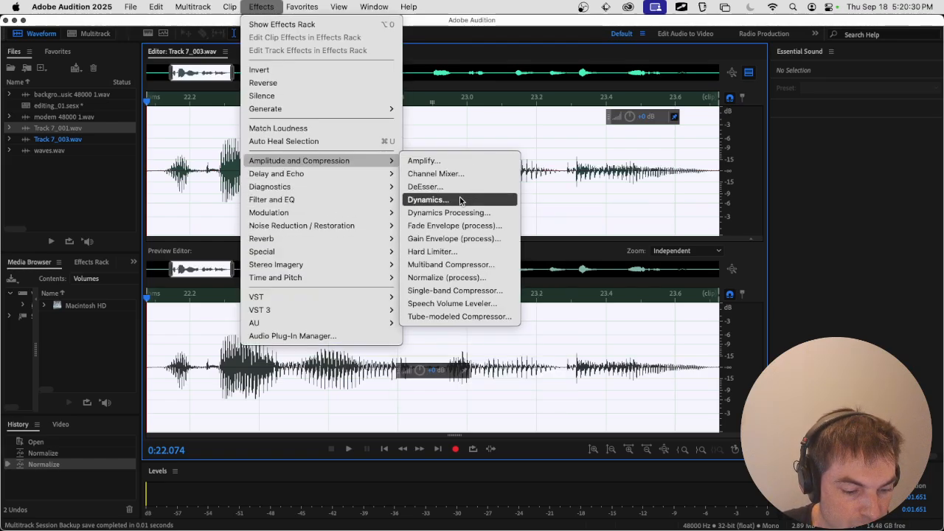
pyautogui.click(458, 199)
pyautogui.click(688, 378)
pyautogui.press('super+s')
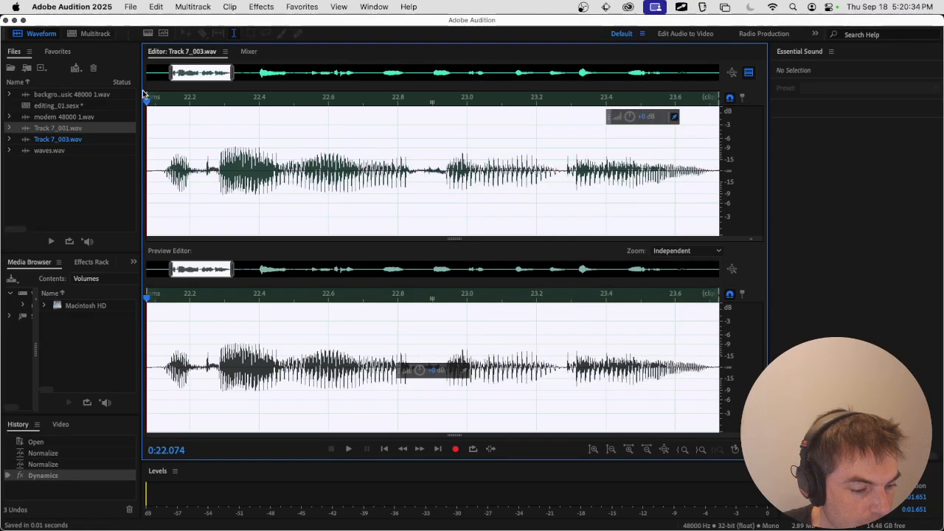
# Return to the multitrack session, open the last Track 7_003 clip in the Waveform editor, and select it entirely.
pyautogui.click(95, 34)
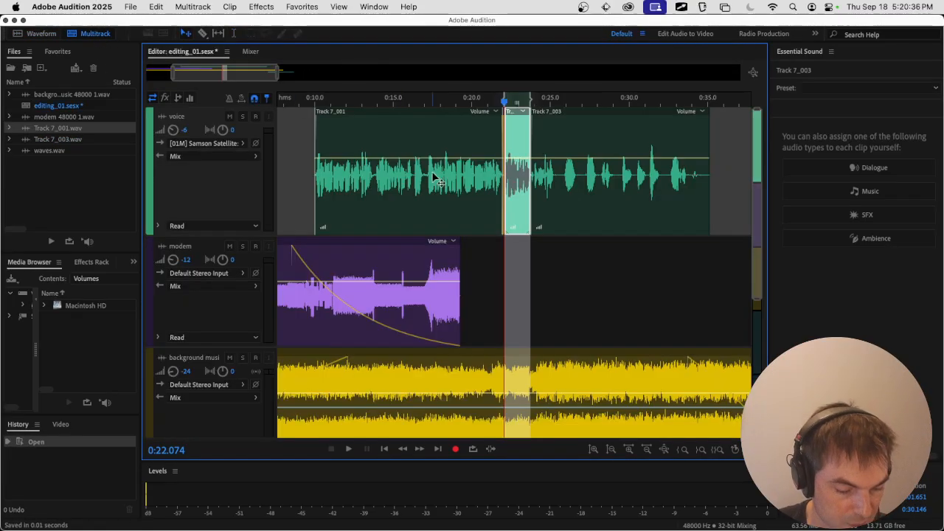
pyautogui.press('g')
pyautogui.doubleClick(623, 138)
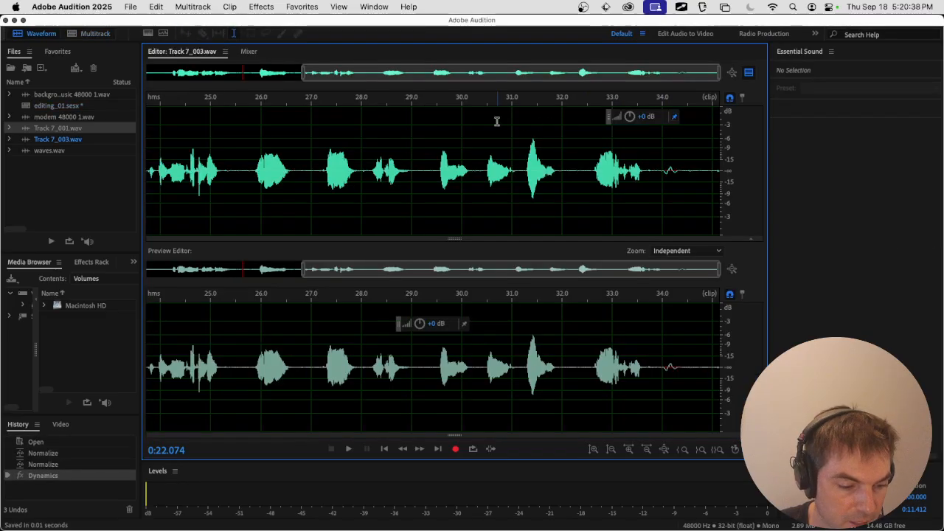
pyautogui.doubleClick(275, 110)
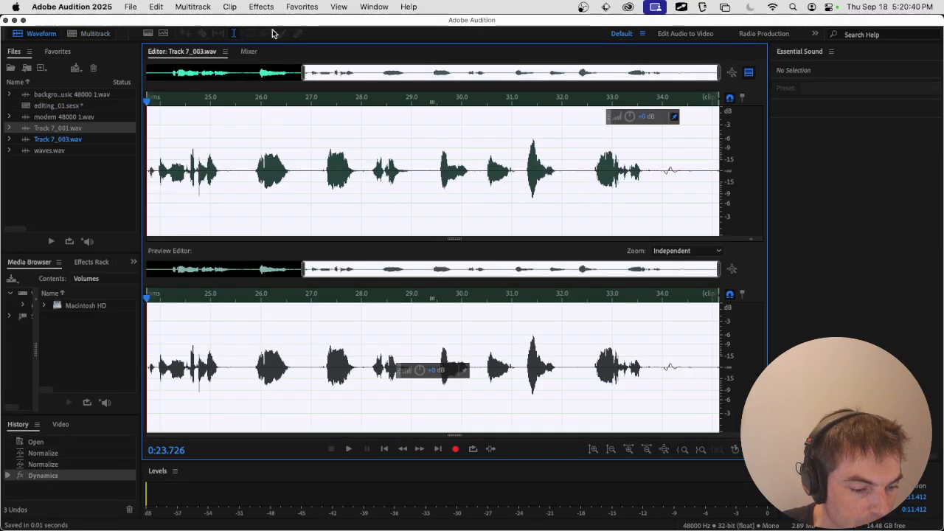
# Apply Dynamics with compressor ratio 3 and 6 dB MakeUp to the selected last voice clip, and save the multitrack session.
pyautogui.click(261, 7)
pyautogui.moveTo(347, 161)
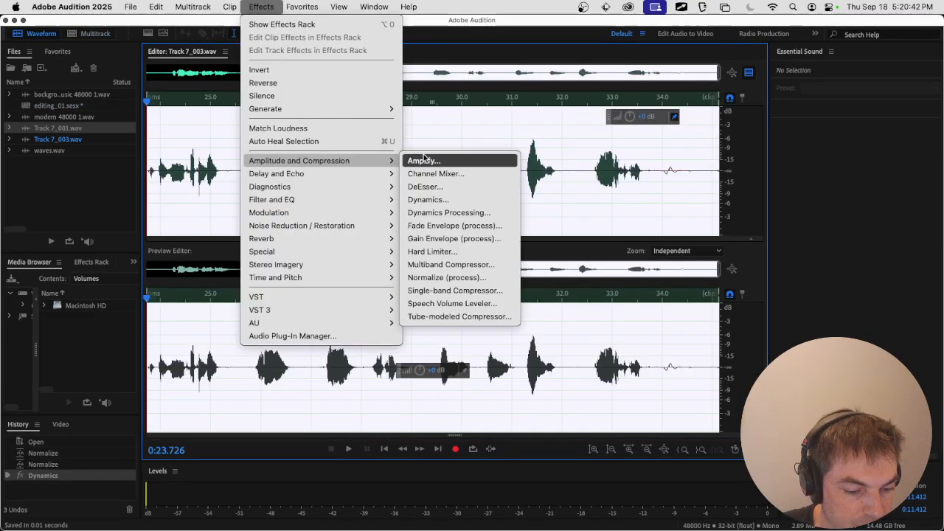
pyautogui.click(446, 199)
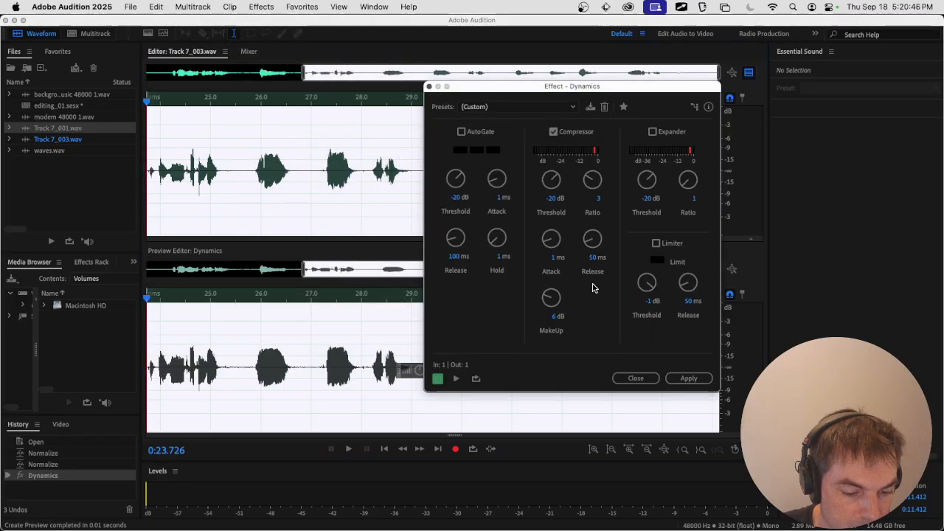
pyautogui.click(689, 378)
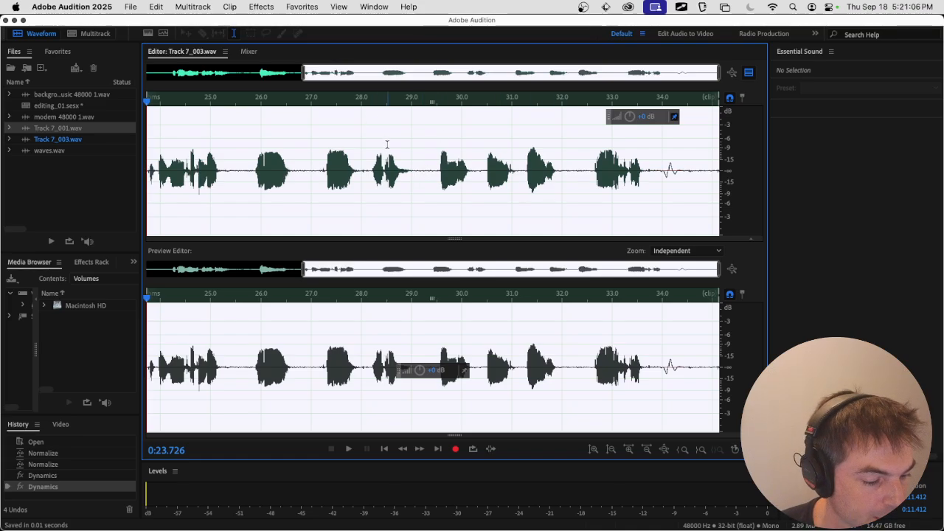
pyautogui.click(89, 33)
pyautogui.press('super+s')
# Play the mix from just before the first voice clip, and set the voice track's volume to 0 dB.
pyautogui.click(304, 127)
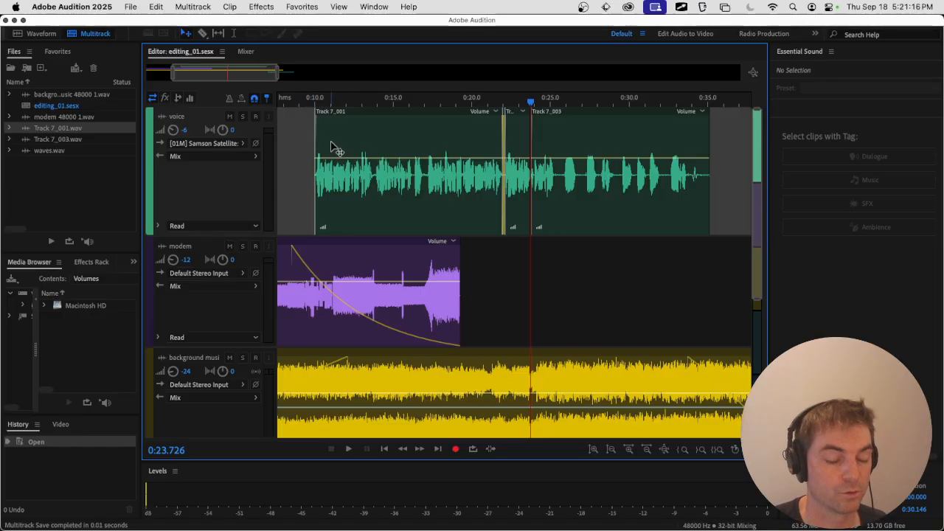
pyautogui.click(310, 134)
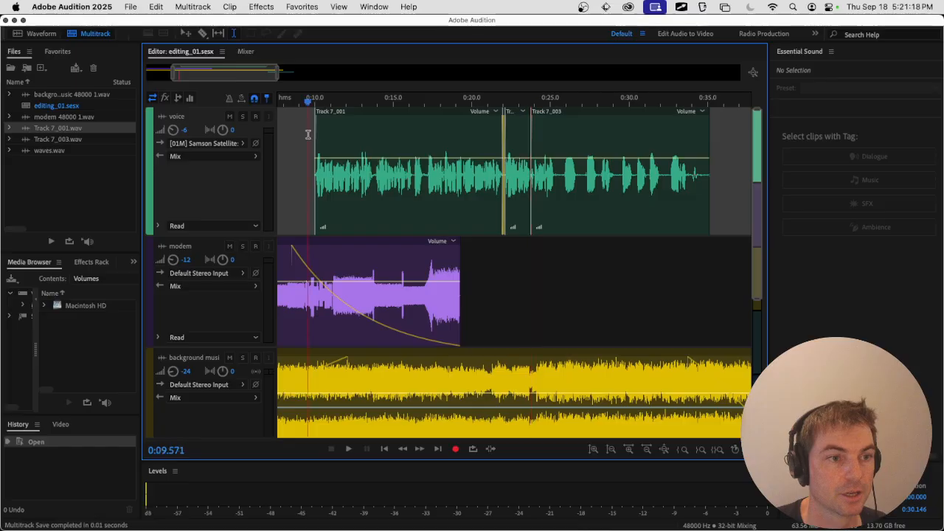
pyautogui.press('space')
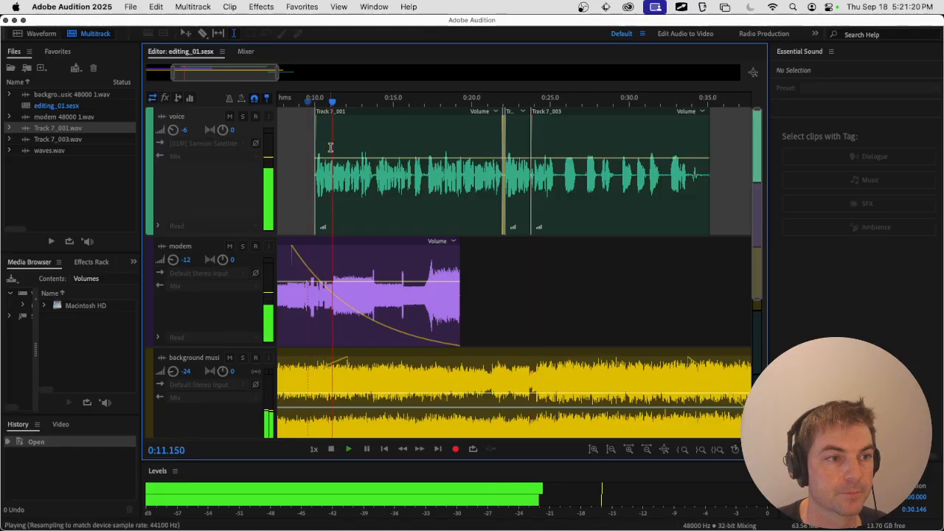
pyautogui.press('space')
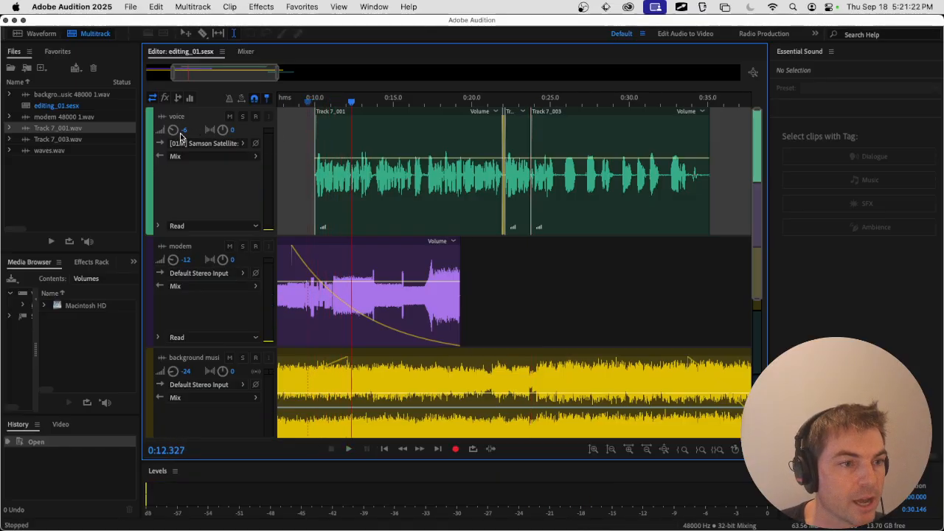
pyautogui.click(184, 130)
pyautogui.write('0')
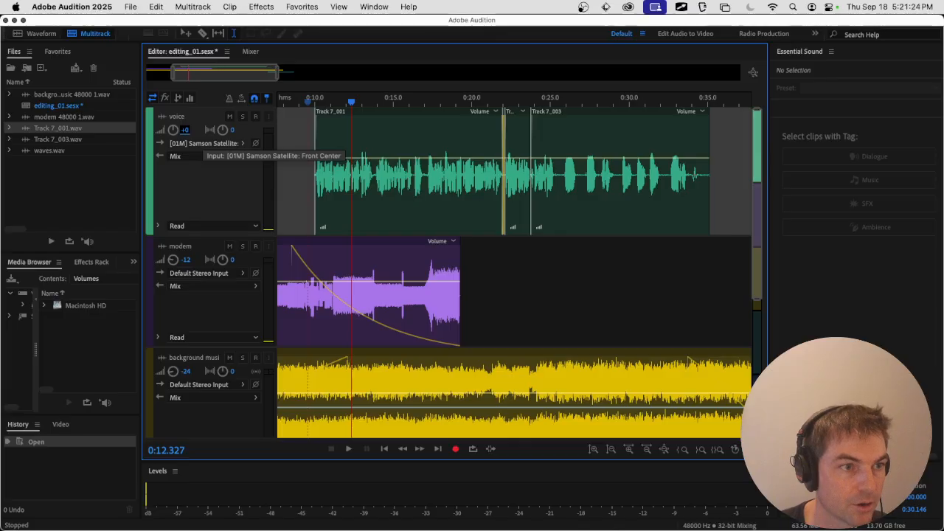
# Check the new voice level by playing the mix again, and save the multitrack session.
pyautogui.click(310, 143)
pyautogui.press('space')
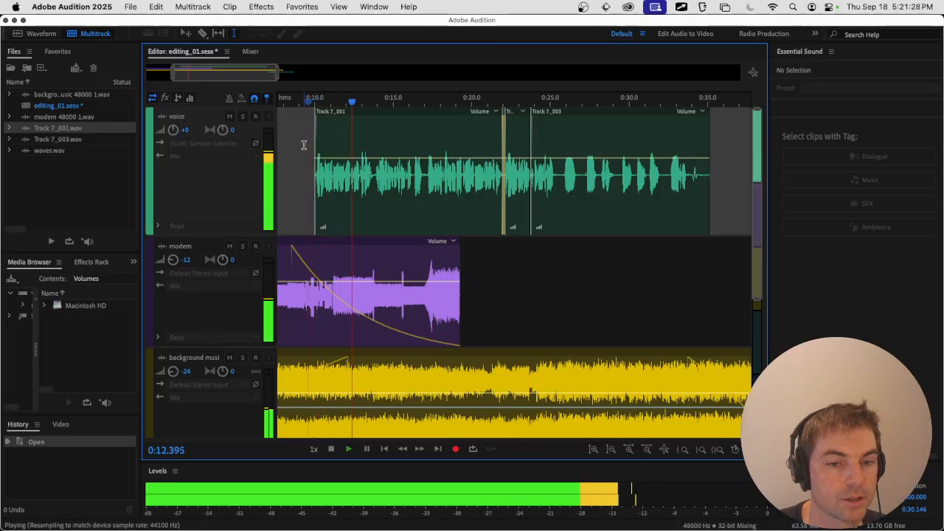
pyautogui.press('space')
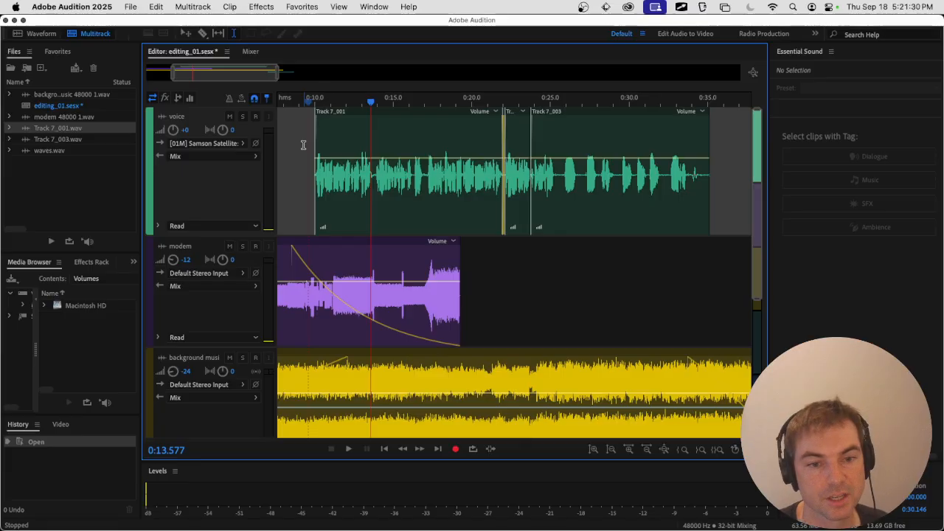
pyautogui.press('super+s')
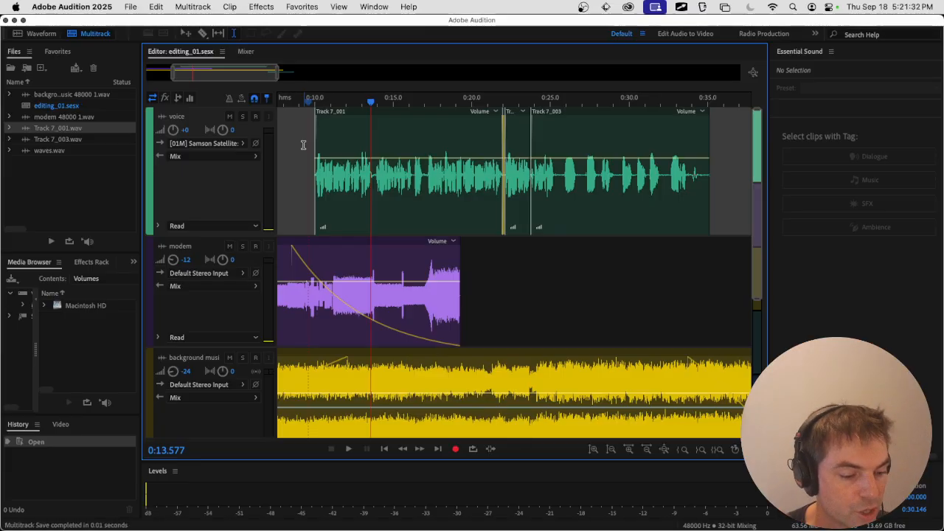
# Open the first Track 7_001 voice clip in the Waveform editor and select the whole clip.
pyautogui.doubleClick(403, 130)
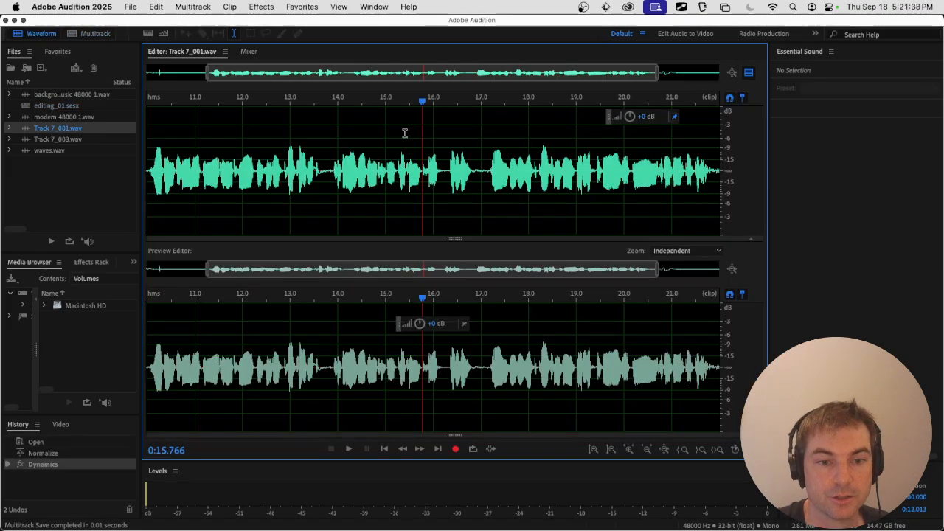
pyautogui.doubleClick(381, 129)
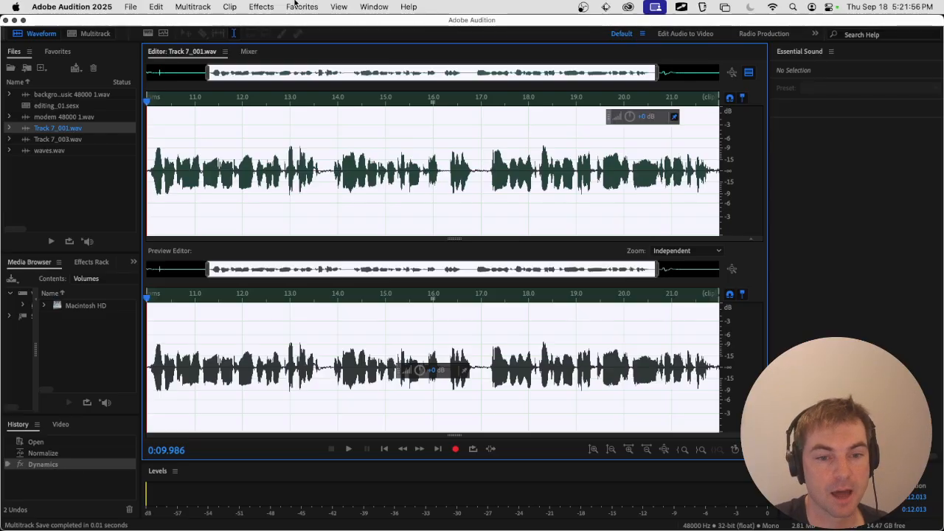
# Switch to the TextEdit notes, highlight the "Parametric equalizer" line, and return to Adobe Audition.
pyautogui.press('super+Tab')
pyautogui.press('super+Tab')
pyautogui.press('super+Tab')
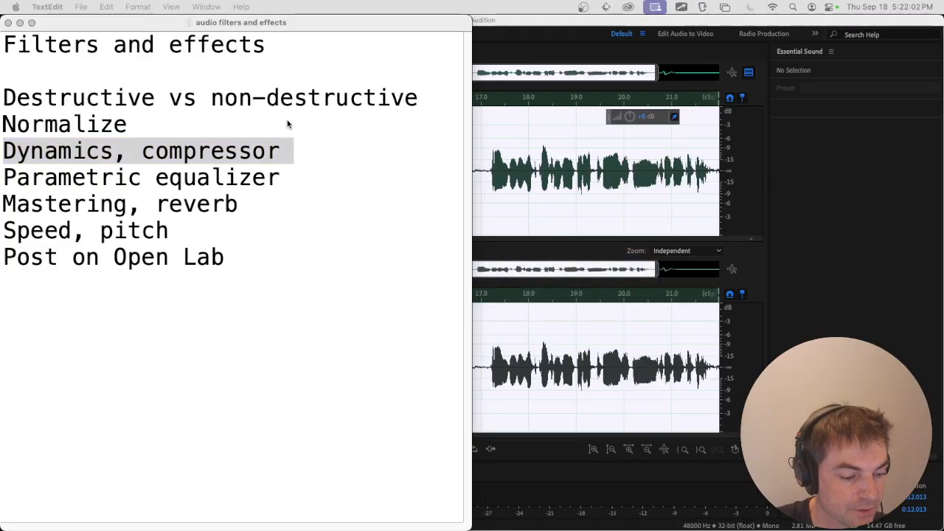
pyautogui.click(241, 185)
pyautogui.doubleClick(206, 185)
pyautogui.click(207, 185)
pyautogui.tripleClick(206, 185)
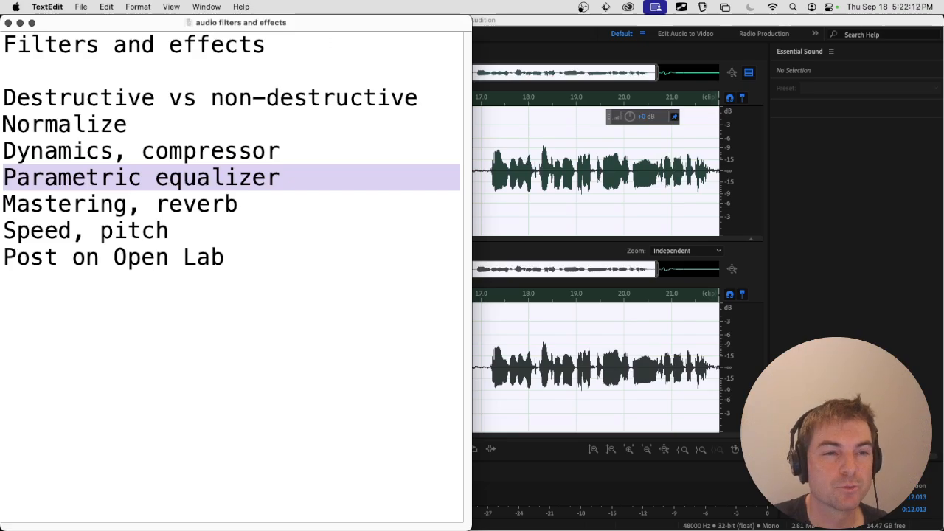
pyautogui.click(507, 32)
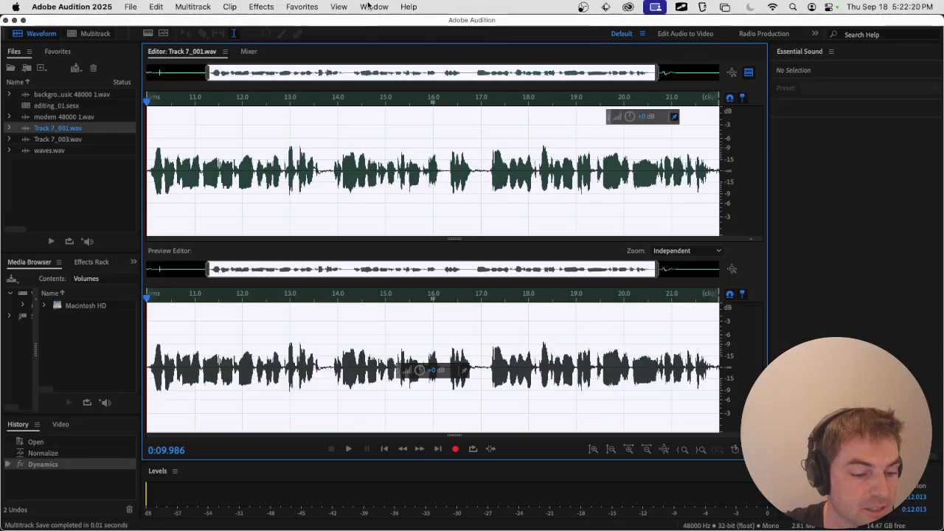
# Open the Parametric Equalizer effect for the selected voice clip and look through its presets, keeping (Default).
pyautogui.click(266, 7)
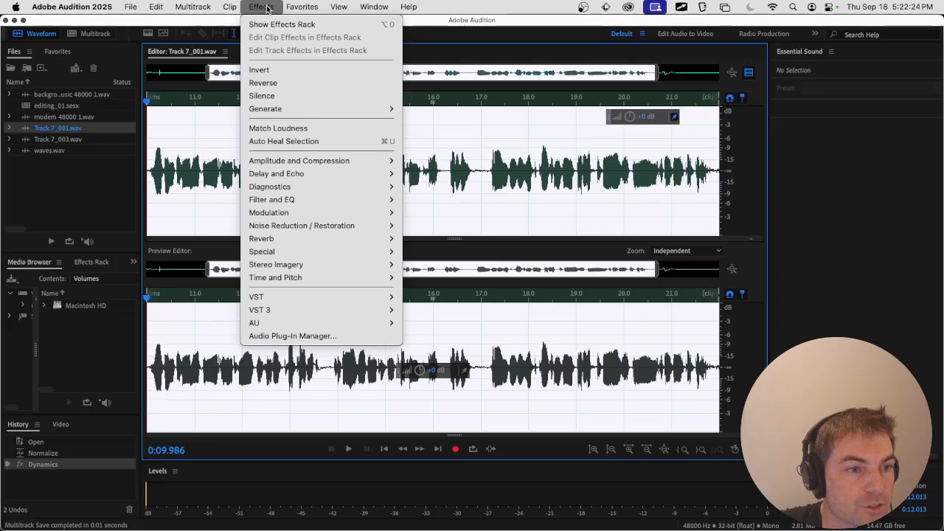
pyautogui.moveTo(301, 202)
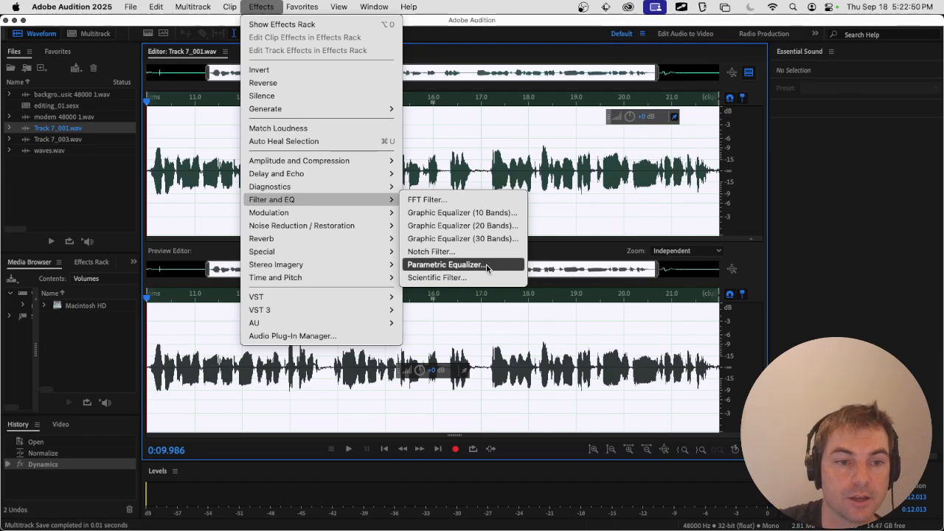
pyautogui.click(485, 265)
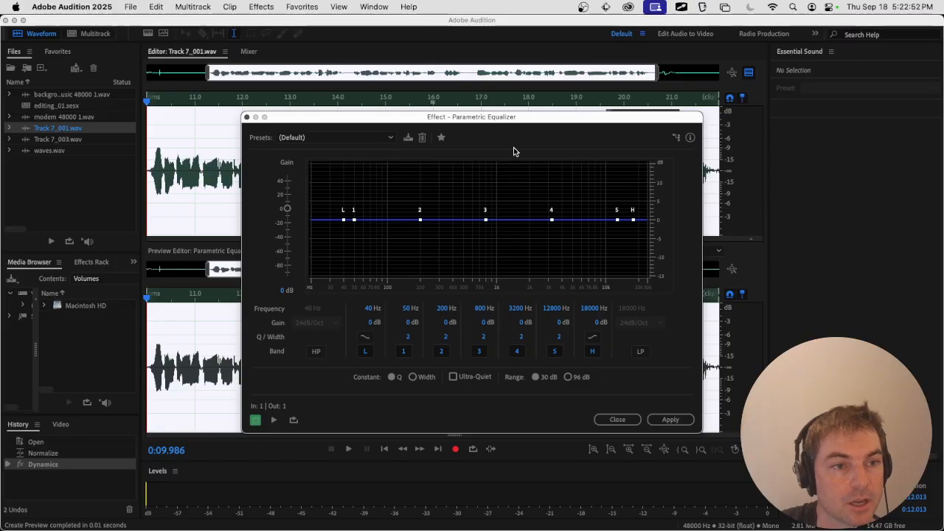
pyautogui.moveTo(488, 119); pyautogui.dragTo(422, 90)
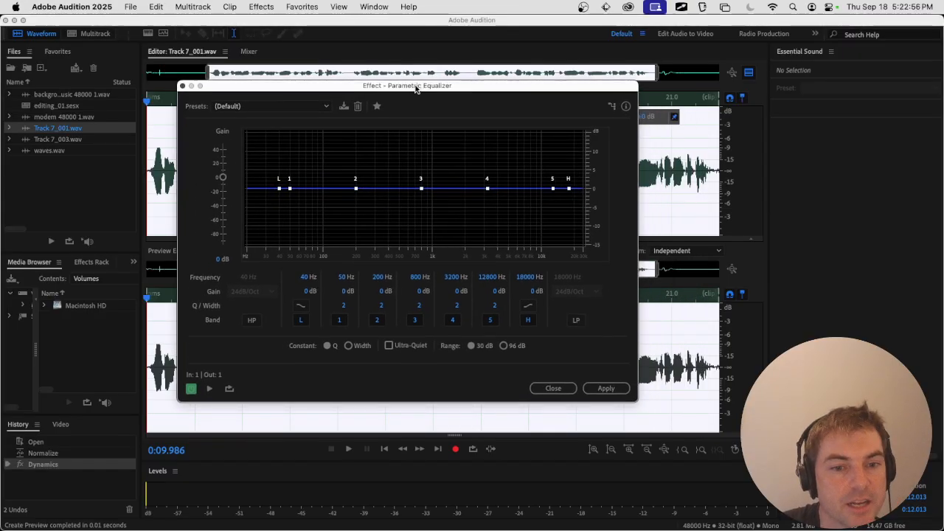
pyautogui.click(323, 109)
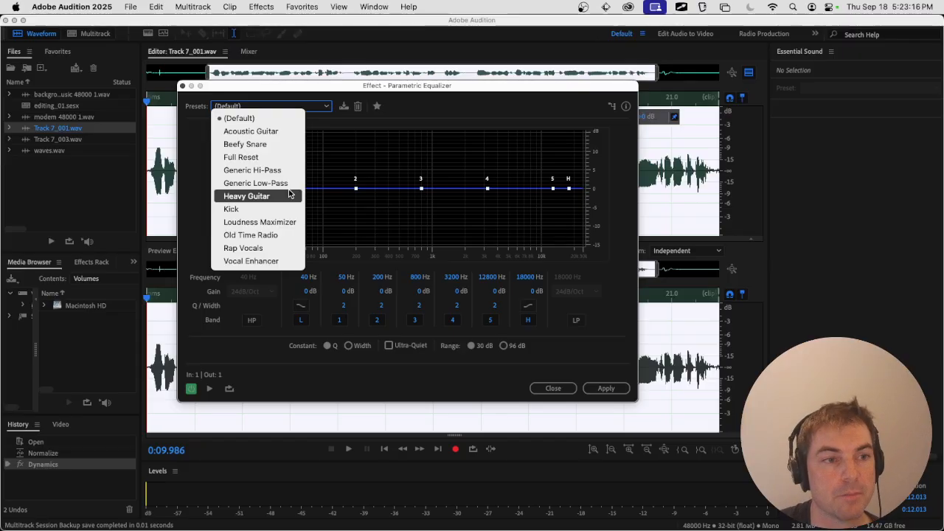
pyautogui.click(428, 111)
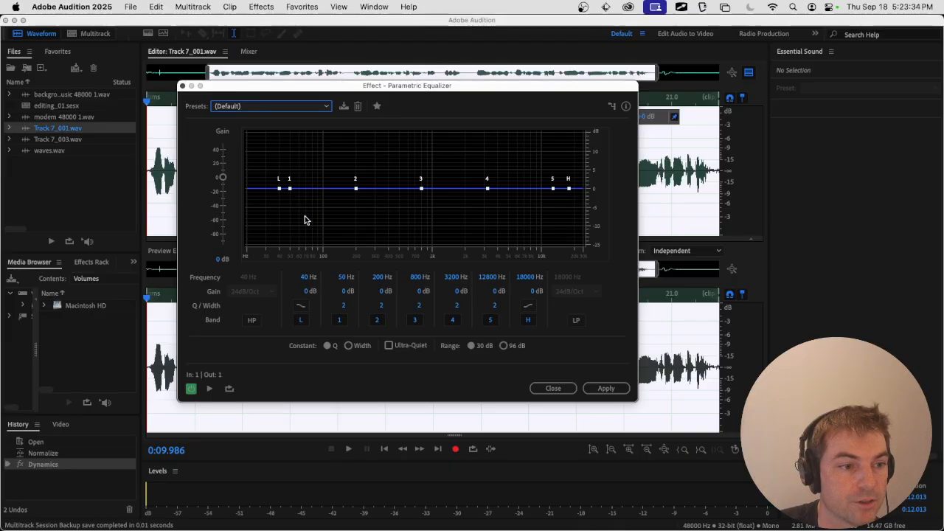
# Preview the voice clip with the flat equalizer curve to examine its frequency spectrum, keeping the waveform in view.
pyautogui.click(209, 389)
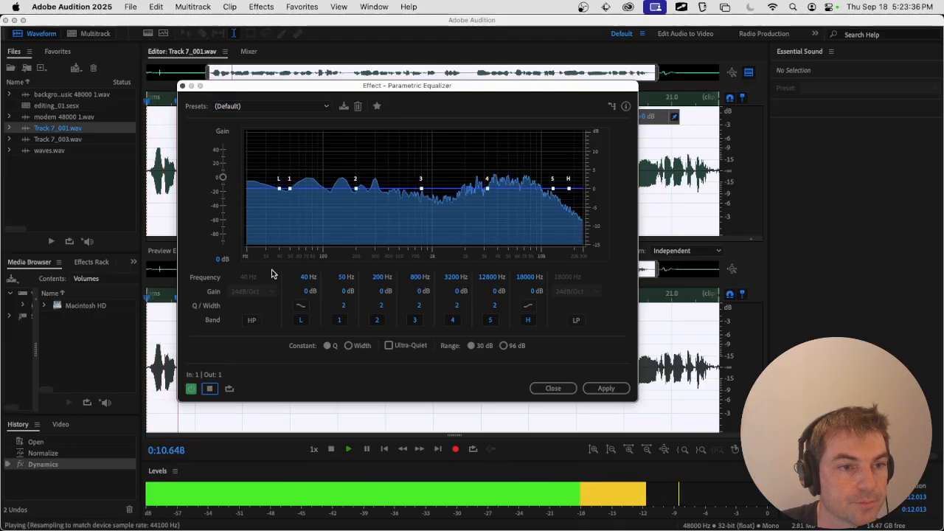
pyautogui.moveTo(373, 90); pyautogui.dragTo(509, 93)
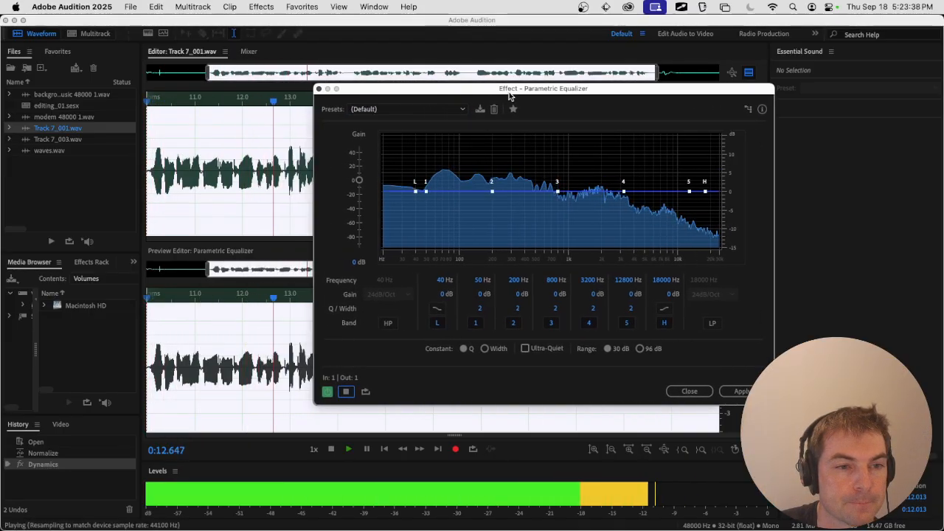
pyautogui.click(348, 391)
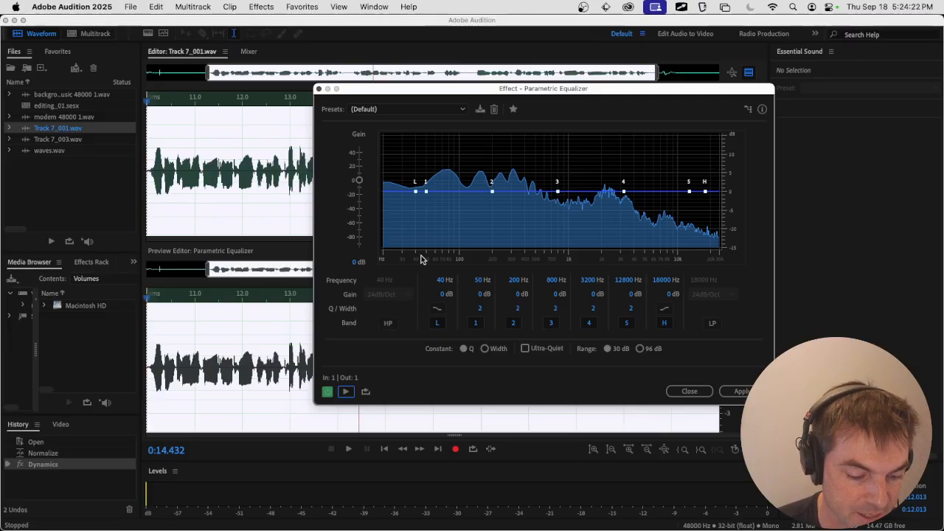
# Enable the equalizer's high-pass filter at 40 Hz with a 24dB/Oct slope and preview the voice clip.
pyautogui.click(388, 324)
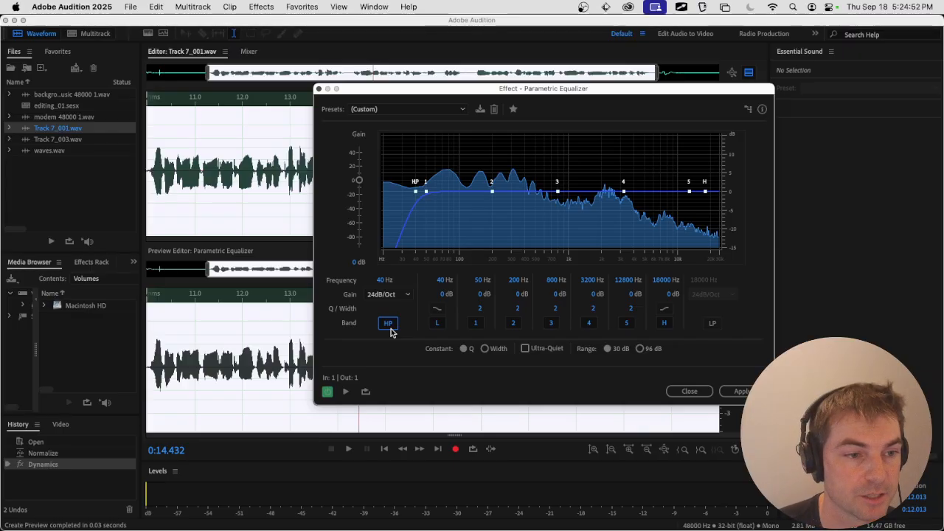
pyautogui.click(345, 393)
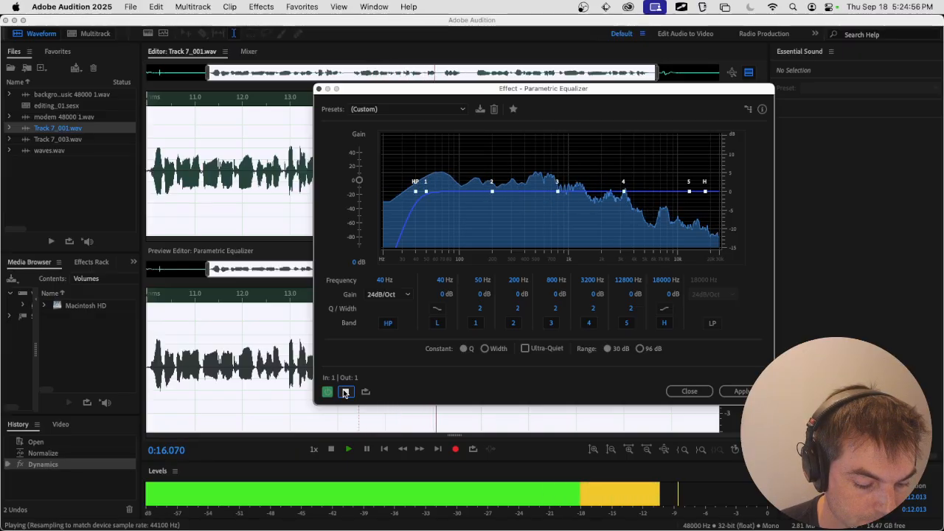
pyautogui.click(345, 393)
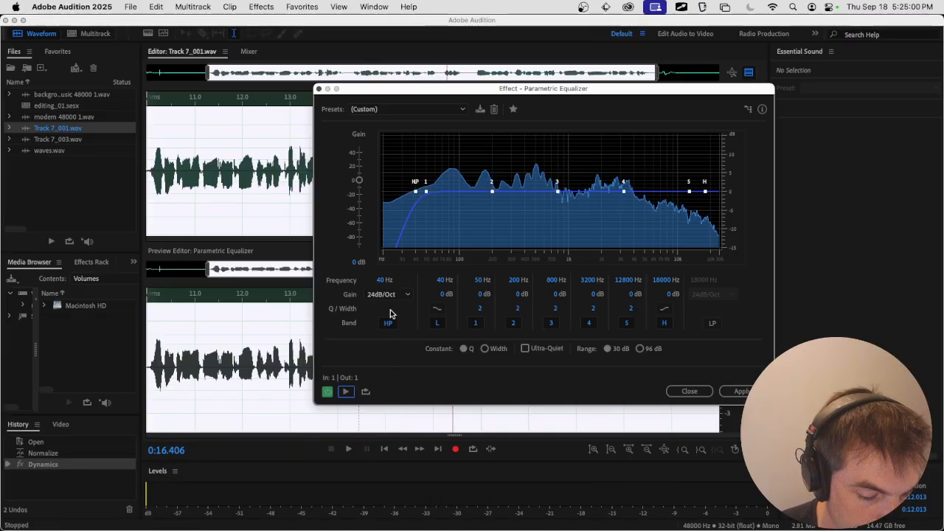
pyautogui.click(347, 393)
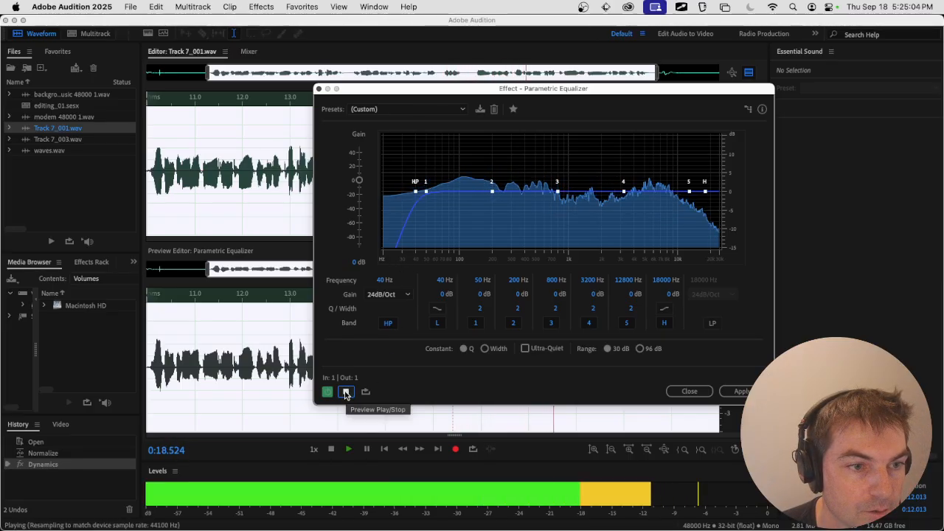
pyautogui.click(347, 393)
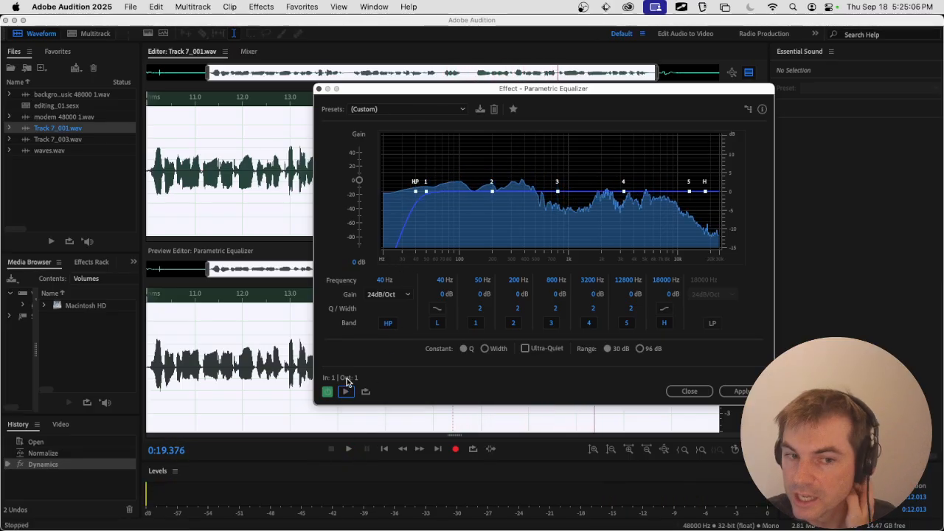
# Try the high-pass cutoff at about 26 Hz and preview the voice clip.
pyautogui.moveTo(415, 191); pyautogui.dragTo(396, 221)
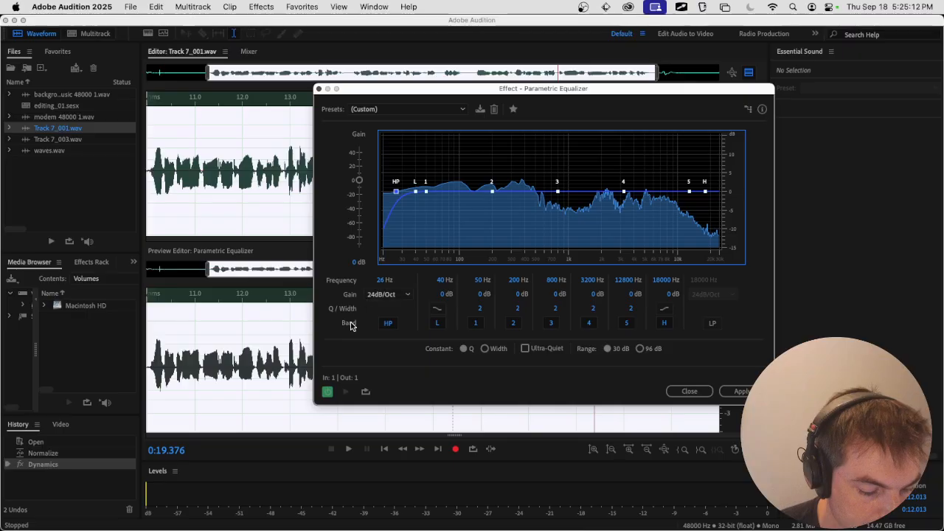
pyautogui.click(347, 392)
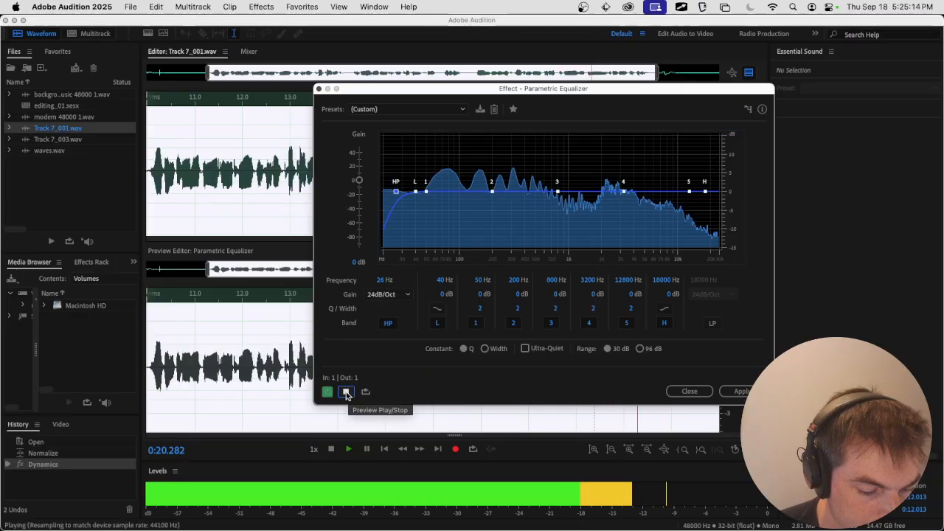
pyautogui.click(345, 391)
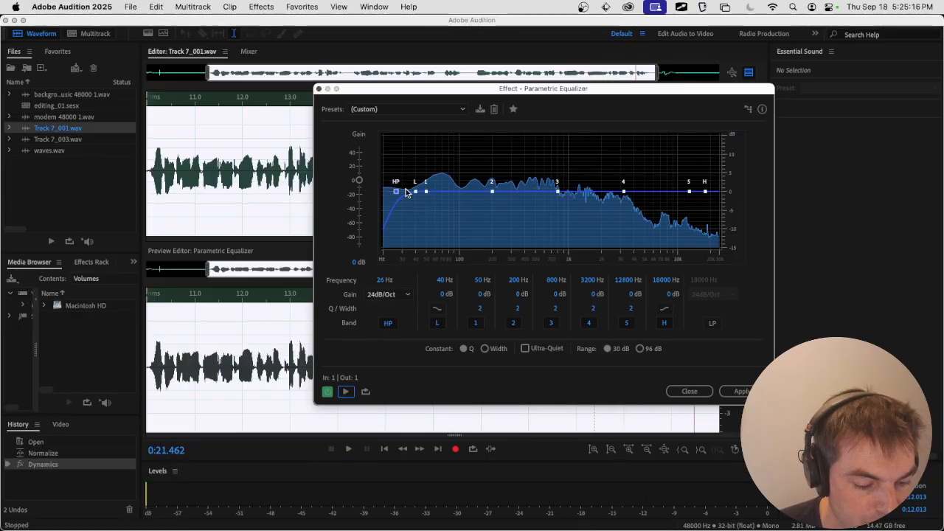
# Raise the high-pass cutoff to about 45 Hz and preview the voice clip with it.
pyautogui.moveTo(400, 193); pyautogui.dragTo(420, 194)
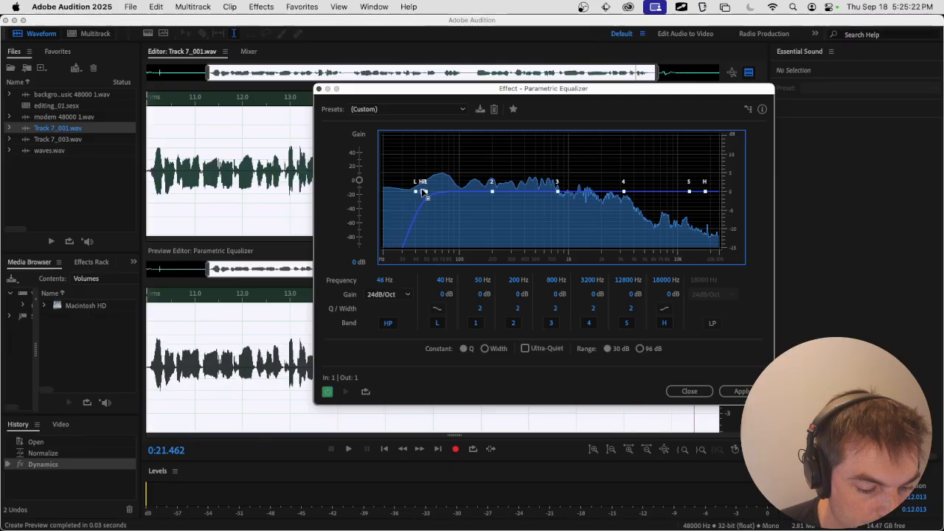
pyautogui.click(346, 392)
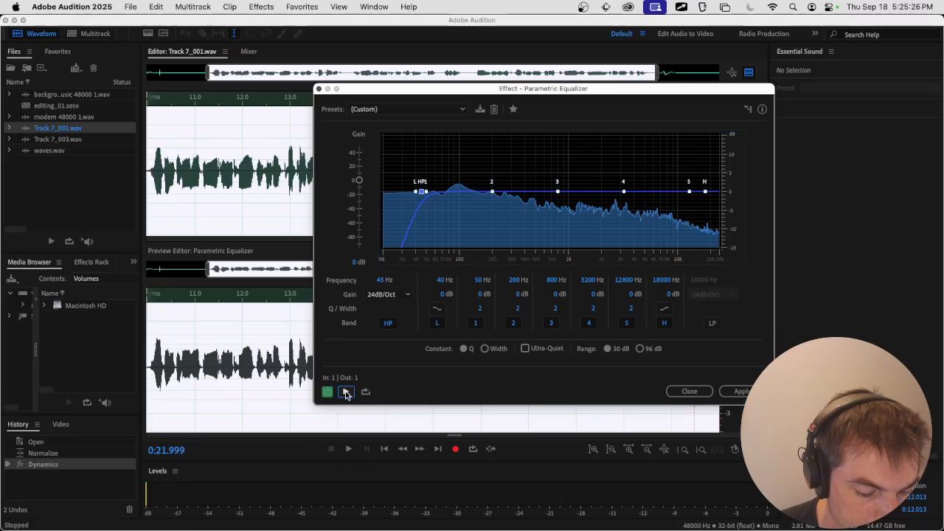
pyautogui.click(346, 391)
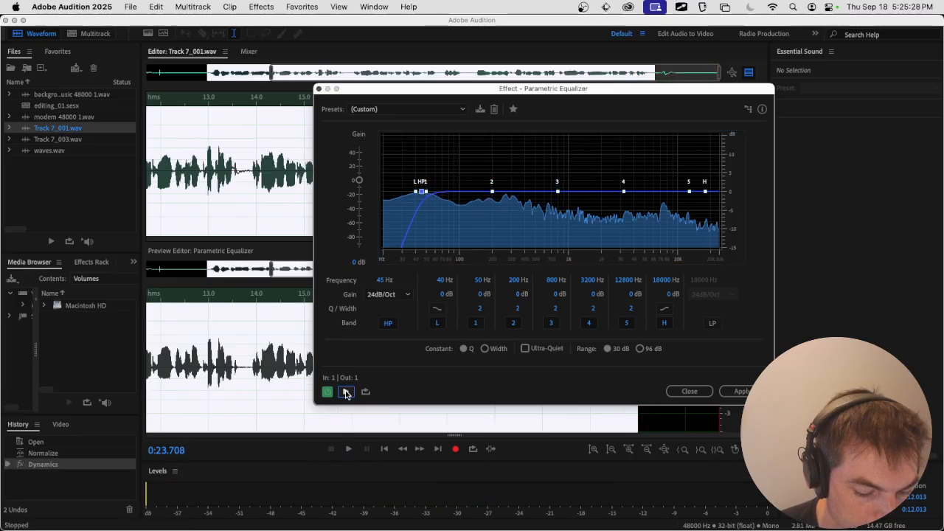
pyautogui.click(347, 391)
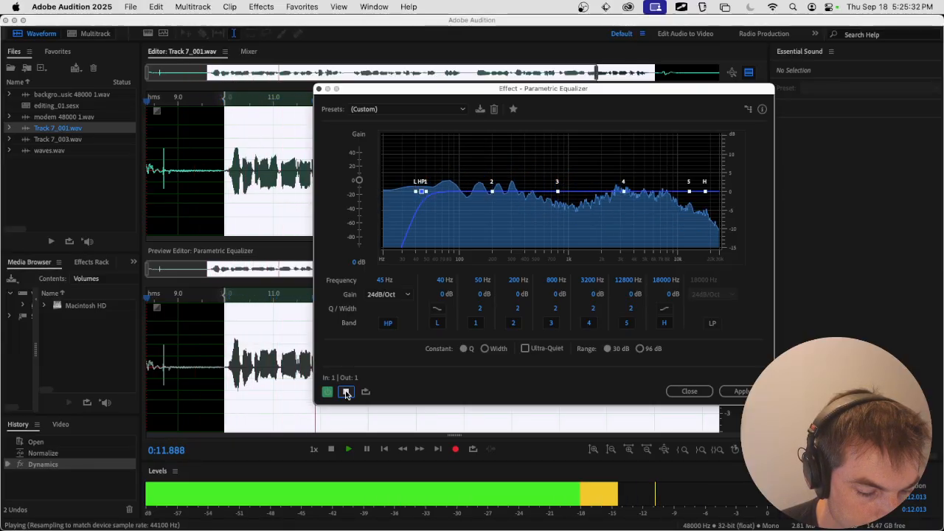
pyautogui.click(346, 392)
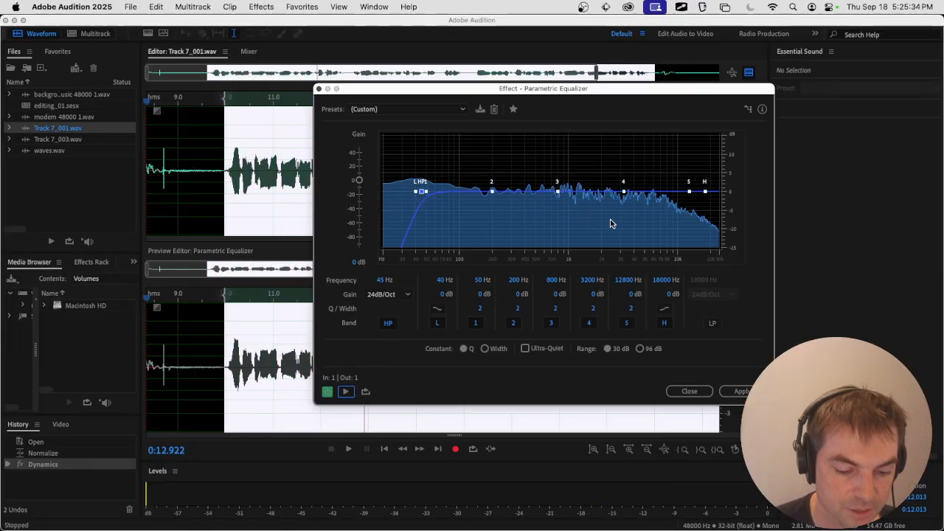
# Enable the low-pass filter with a 24dB/Oct slope and move the H band to about 20672 Hz at -0.2 dB.
pyautogui.click(713, 324)
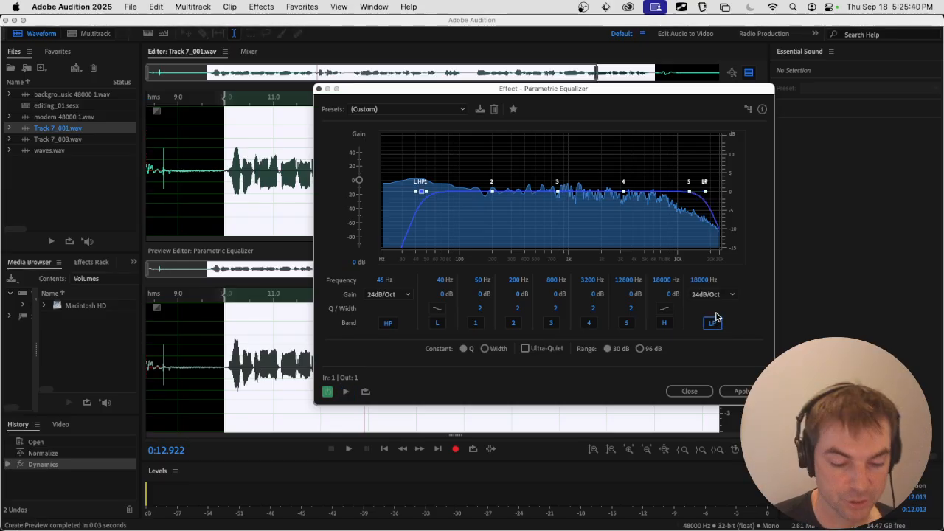
pyautogui.moveTo(705, 192); pyautogui.dragTo(691, 196)
pyautogui.press('super+z')
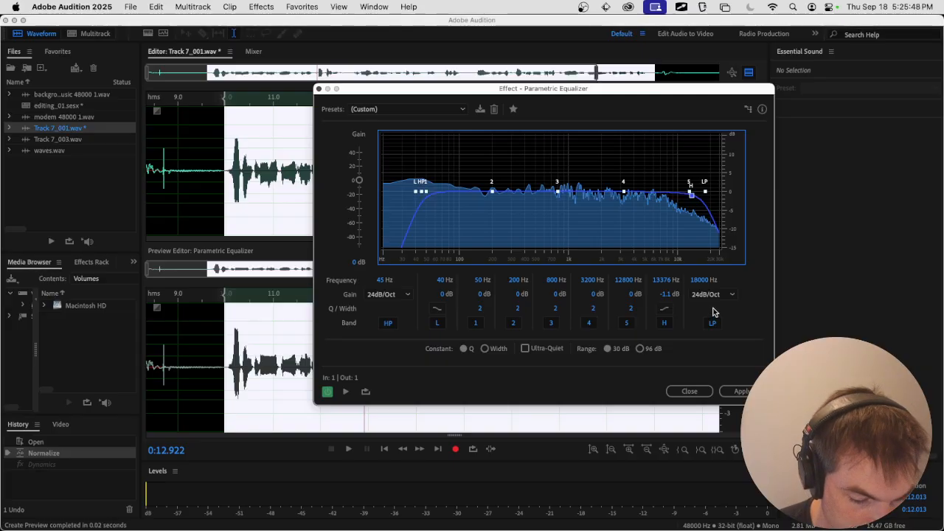
pyautogui.press('shift+super+z')
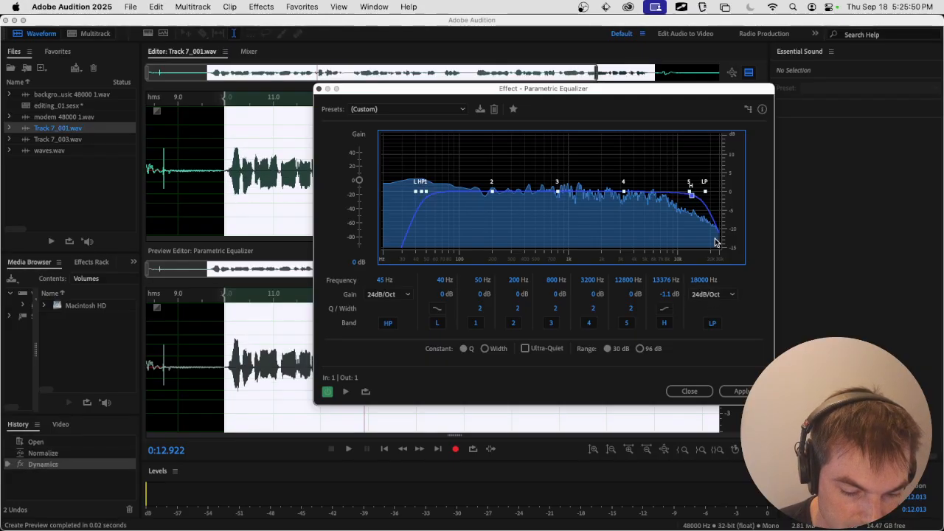
pyautogui.moveTo(690, 194)
pyautogui.mouseDown()
pyautogui.moveTo(714, 198)
pyautogui.moveTo(706, 160)
pyautogui.moveTo(681, 155)
pyautogui.moveTo(693, 186)
pyautogui.moveTo(715, 194)
pyautogui.moveTo(704, 193)
pyautogui.mouseUp()
# Try the low-pass cutoff at about 110 Hz and preview the voice clip.
pyautogui.moveTo(699, 198); pyautogui.dragTo(465, 225)
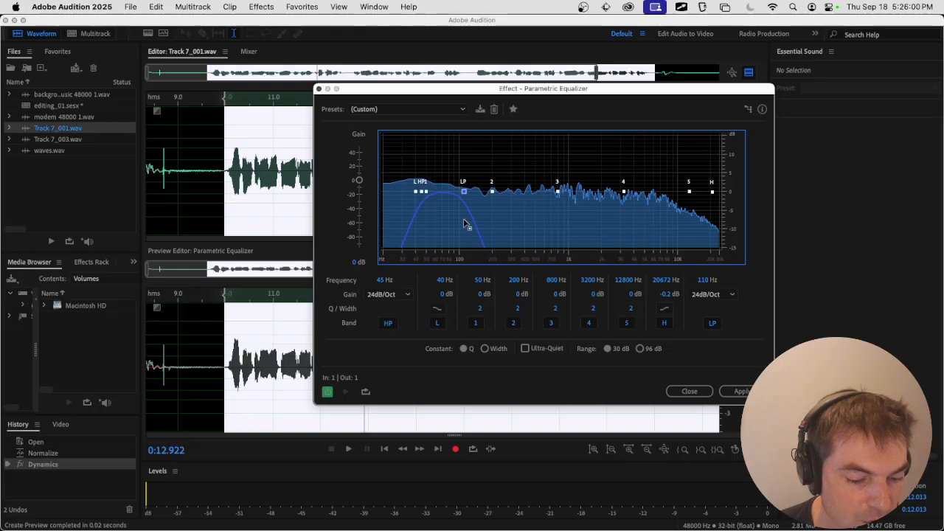
pyautogui.click(345, 395)
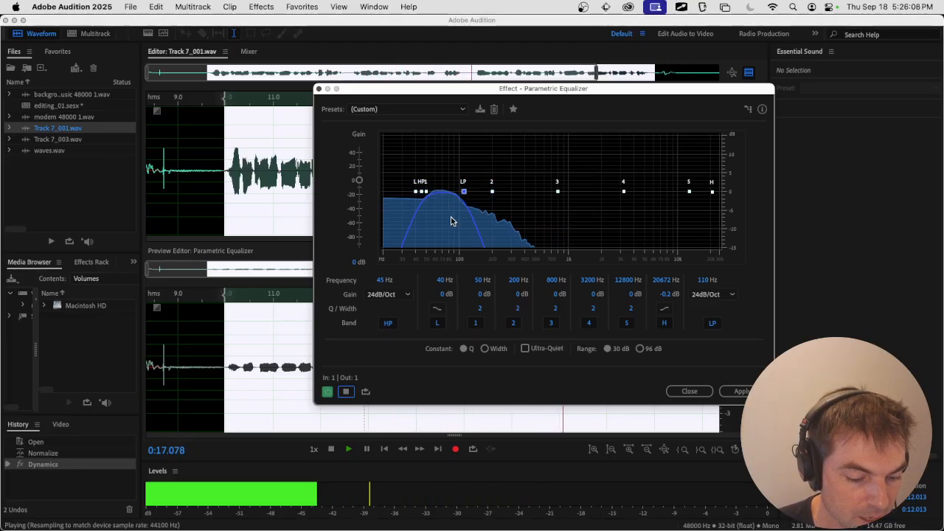
# Raise the low-pass cutoff to about 1425 Hz and preview the filtered voice clip.
pyautogui.moveTo(463, 191); pyautogui.dragTo(580, 205)
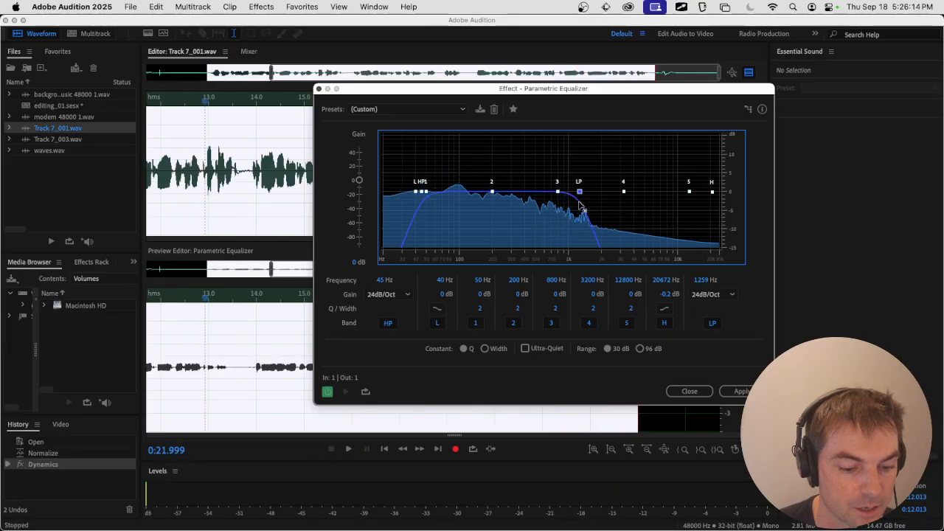
pyautogui.moveTo(396, 98); pyautogui.dragTo(486, 49)
pyautogui.moveTo(664, 152)
pyautogui.mouseDown()
pyautogui.moveTo(689, 151)
pyautogui.moveTo(655, 150)
pyautogui.moveTo(788, 155)
pyautogui.moveTo(670, 161)
pyautogui.mouseUp()
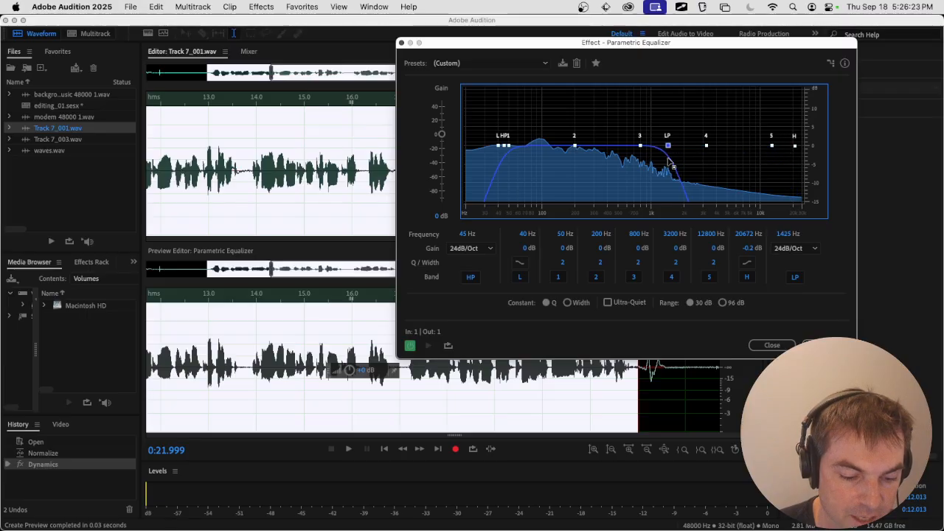
pyautogui.click(429, 346)
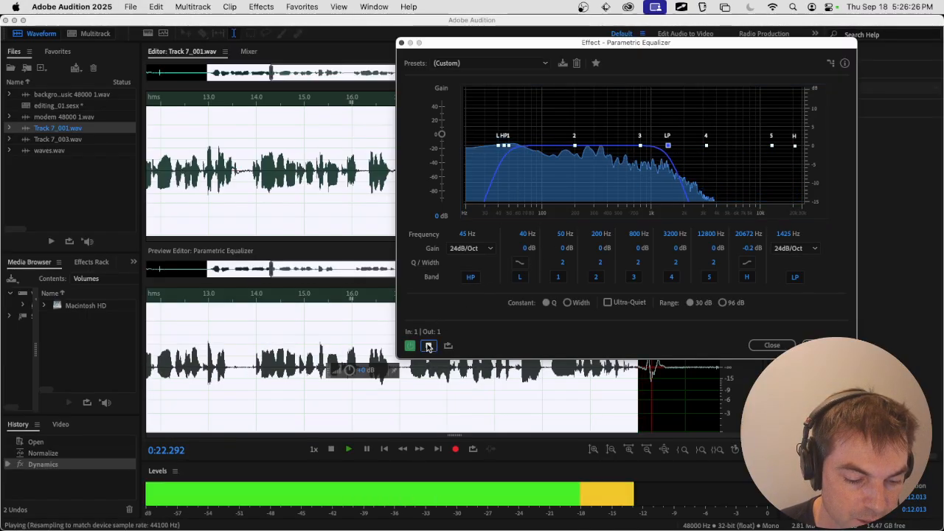
# Replay the filtered voice clip from about 0:11.9 and stop the preview.
pyautogui.click(428, 346)
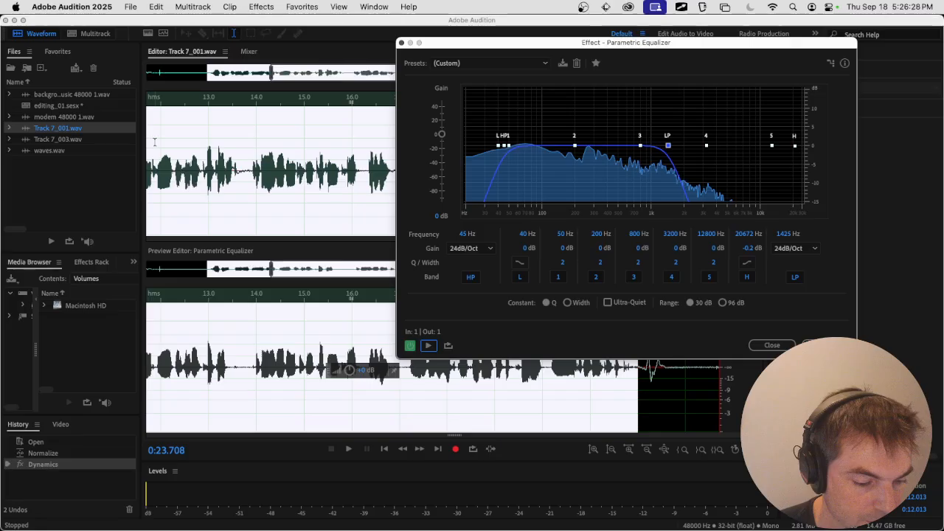
pyautogui.click(157, 101)
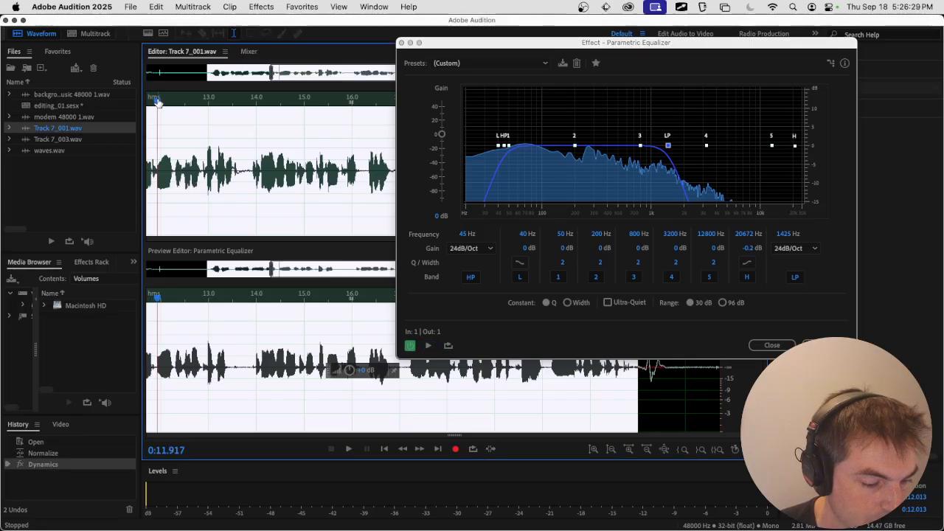
pyautogui.click(429, 347)
pyautogui.click(428, 346)
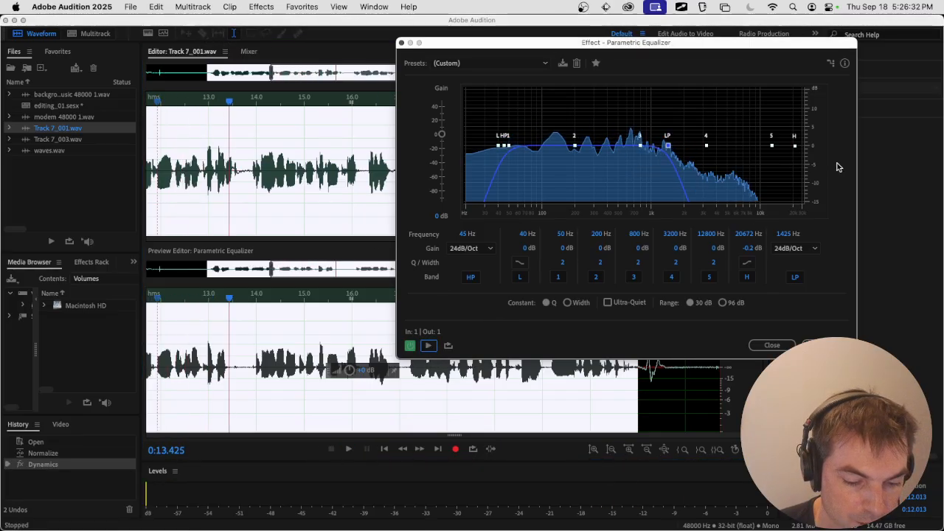
# Try the low-pass cutoff at about 14960 Hz and the high-pass cutoff at about 301 Hz, and preview the voice clip.
pyautogui.moveTo(666, 145); pyautogui.dragTo(779, 161)
pyautogui.moveTo(512, 150); pyautogui.dragTo(596, 163)
pyautogui.click(429, 345)
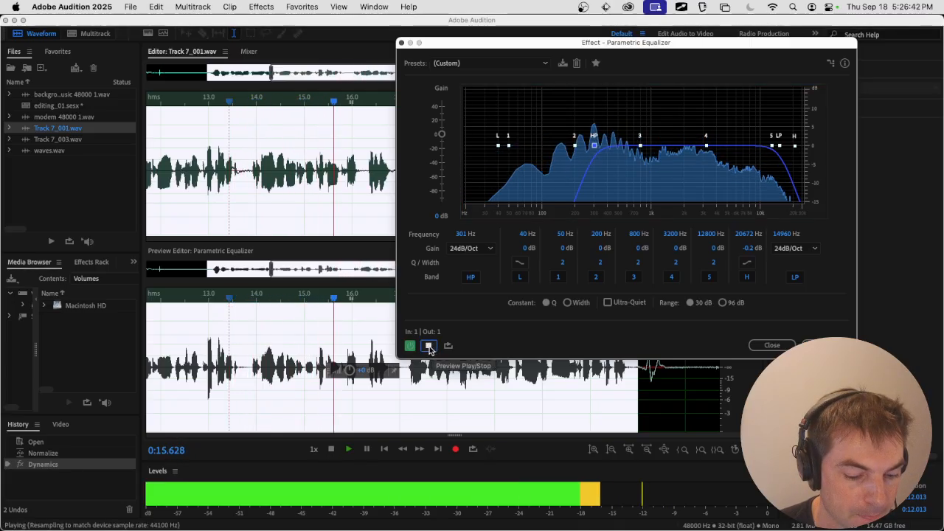
pyautogui.click(429, 346)
# Set the high-pass cutoff to about 45 Hz and the low-pass cutoff to about 10430 Hz, and return the playhead to the clip's start.
pyautogui.moveTo(595, 155); pyautogui.dragTo(505, 159)
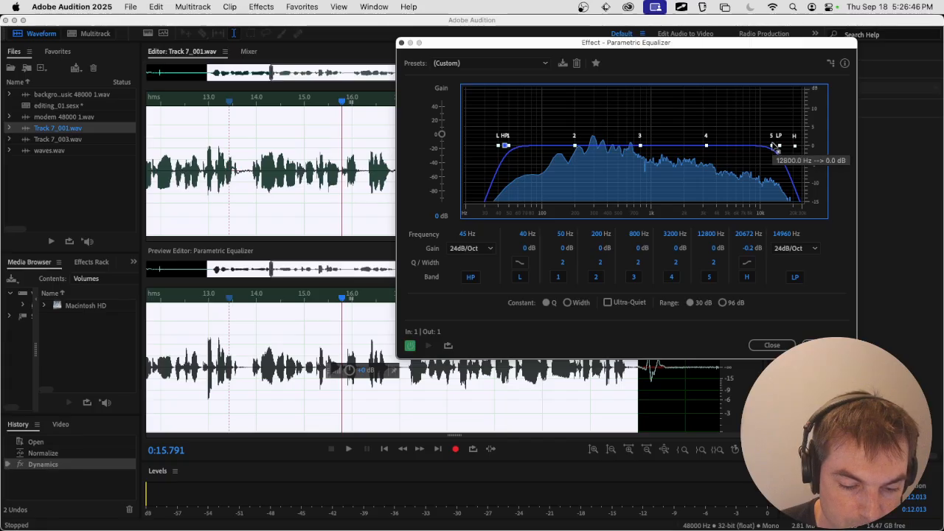
pyautogui.moveTo(778, 145); pyautogui.dragTo(766, 156)
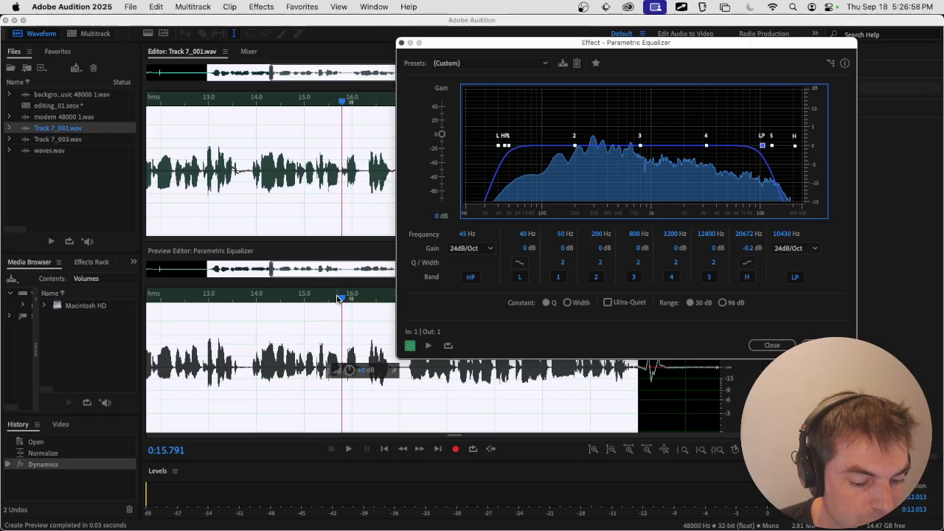
pyautogui.moveTo(341, 299); pyautogui.dragTo(227, 296)
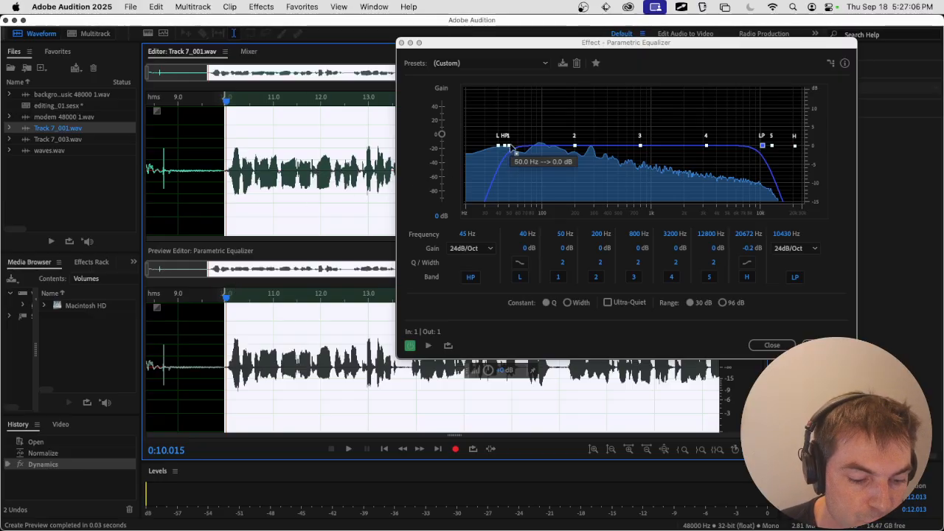
# Try band 1 boosts of 15 dB at about 78 Hz, 3.6 dB at 80 Hz and 15 dB at 97 Hz, previewing the clip.
pyautogui.moveTo(507, 145); pyautogui.dragTo(530, 89)
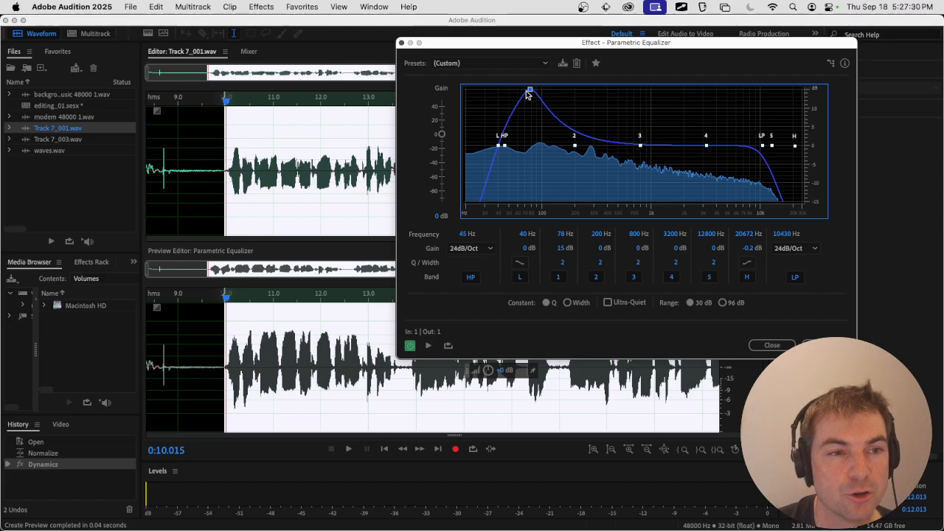
pyautogui.moveTo(530, 92); pyautogui.dragTo(533, 134)
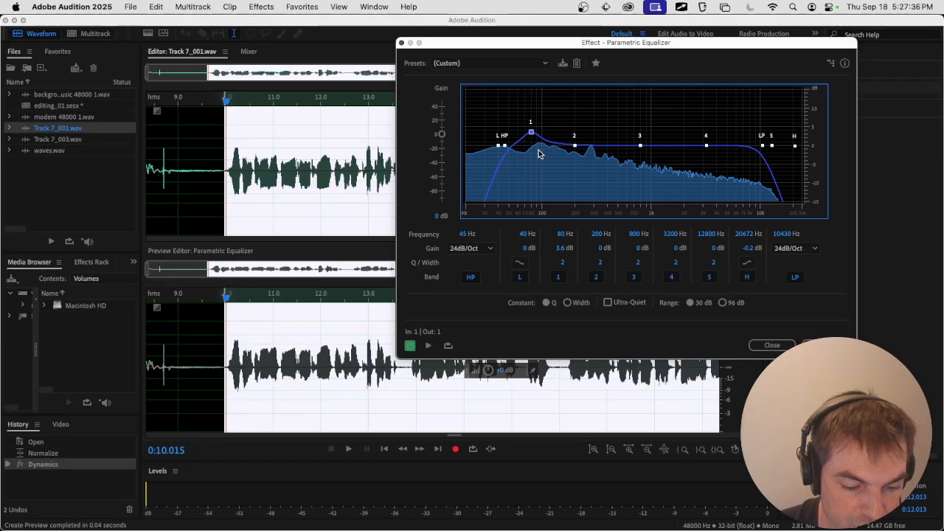
pyautogui.click(428, 345)
pyautogui.moveTo(530, 134); pyautogui.dragTo(541, 89)
pyautogui.click(428, 345)
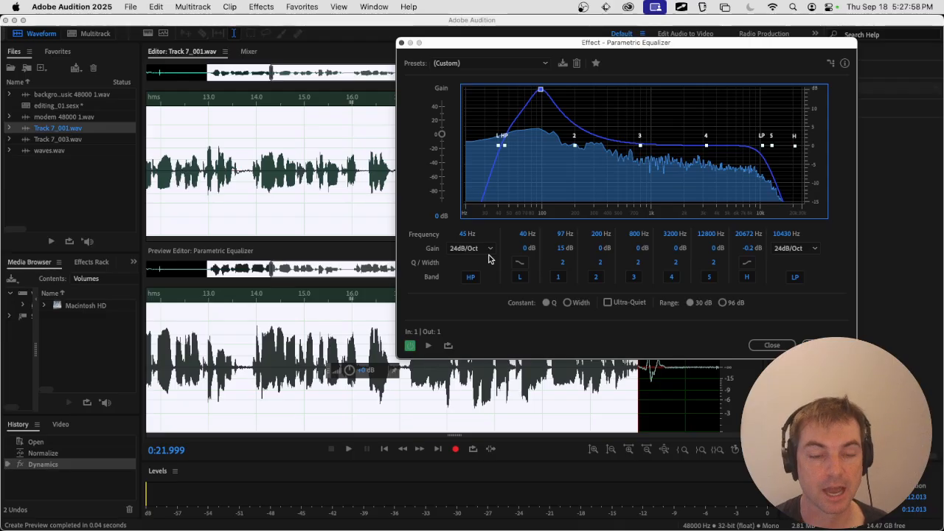
# Set band 1 to about 85 Hz with a 3.9 dB boost and preview the voice clip from about 0:12.1.
pyautogui.moveTo(540, 89); pyautogui.dragTo(526, 89)
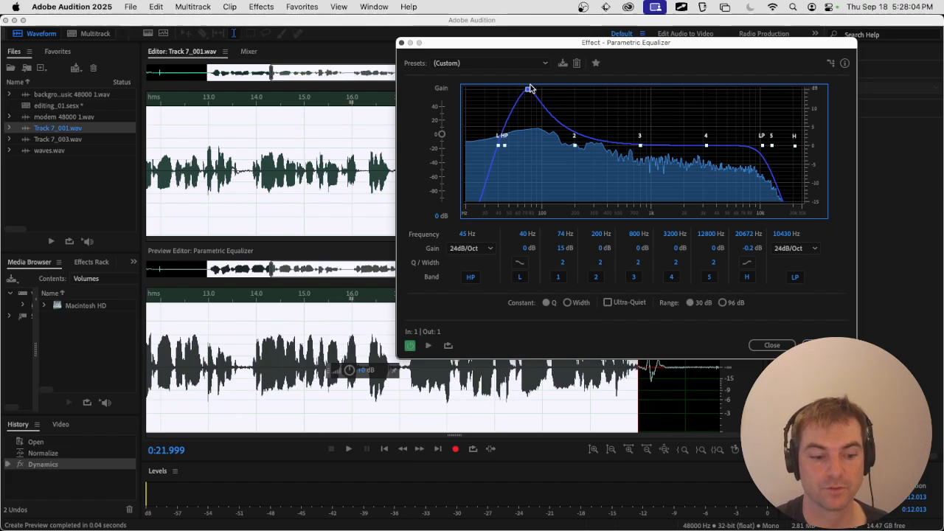
pyautogui.moveTo(528, 89); pyautogui.dragTo(536, 133)
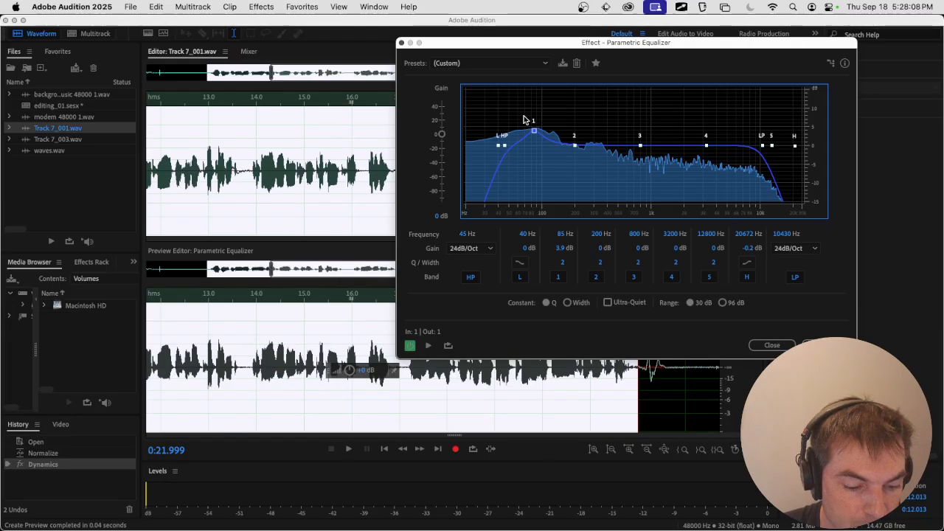
pyautogui.click(431, 344)
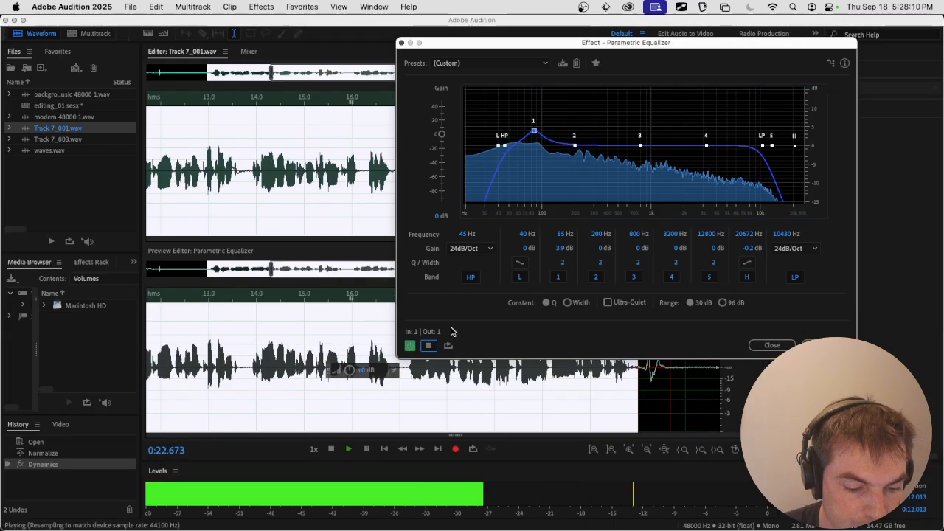
pyautogui.press('space')
pyautogui.click(166, 103)
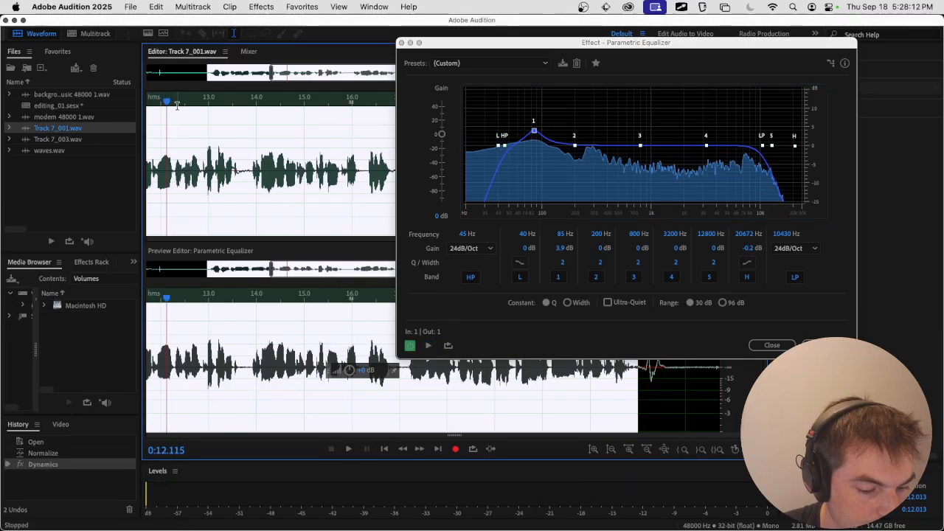
pyautogui.click(431, 346)
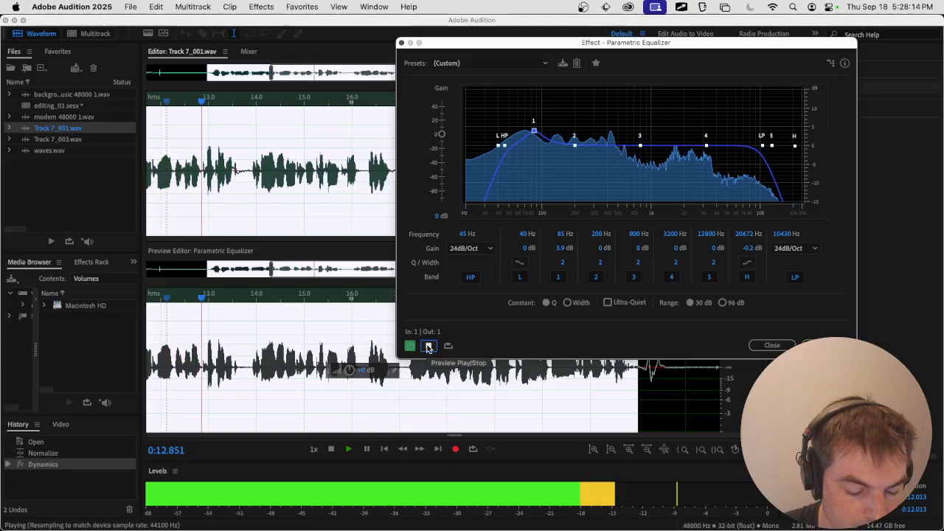
pyautogui.press('space')
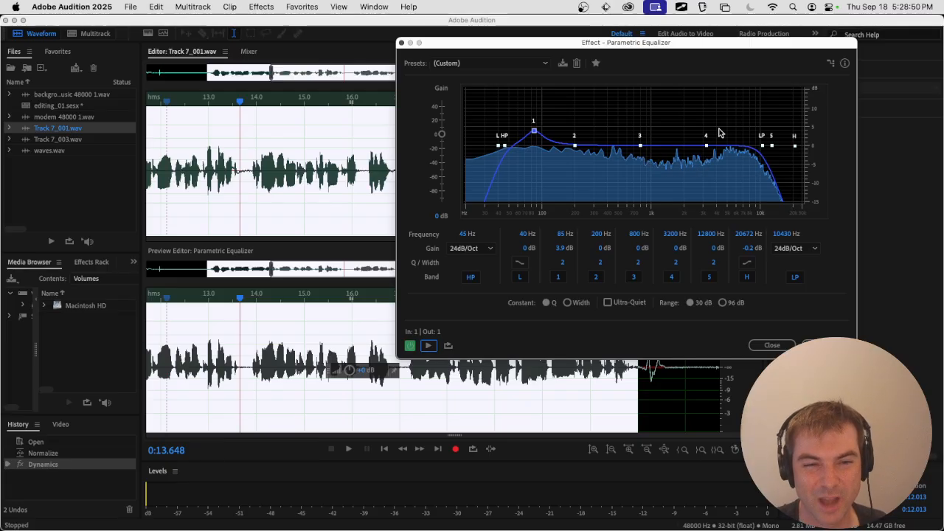
# Turn on looped preview and try a 15 dB boost on band 3 at about 416 Hz during playback.
pyautogui.click(172, 100)
pyautogui.click(447, 345)
pyautogui.click(431, 346)
pyautogui.moveTo(639, 145); pyautogui.dragTo(609, 74)
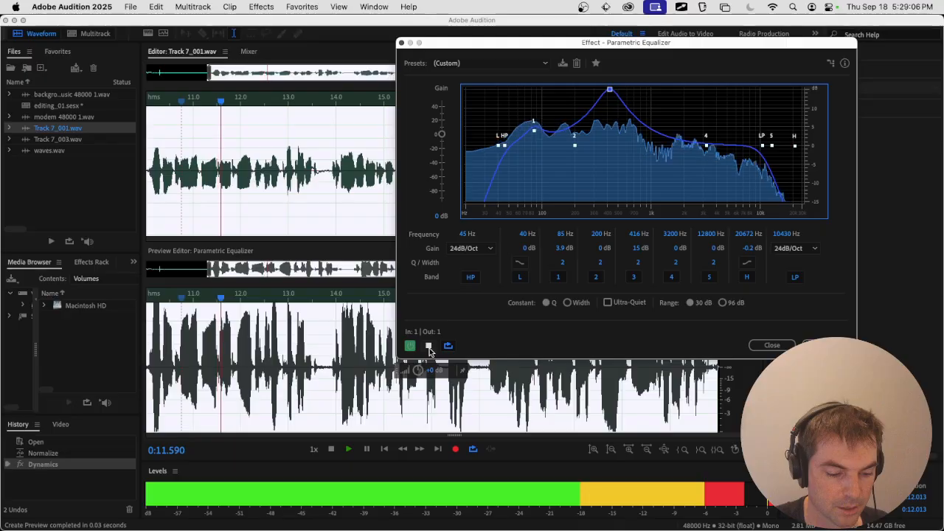
pyautogui.press('space')
# Cut band 3 by about 4.1 dB at 391 Hz and preview the voice clip.
pyautogui.moveTo(610, 90)
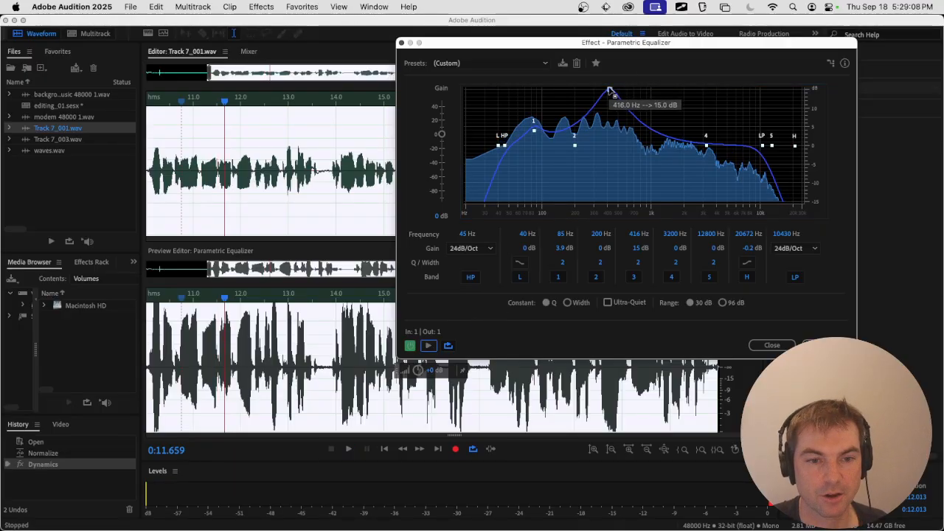
pyautogui.moveTo(609, 91); pyautogui.dragTo(609, 142)
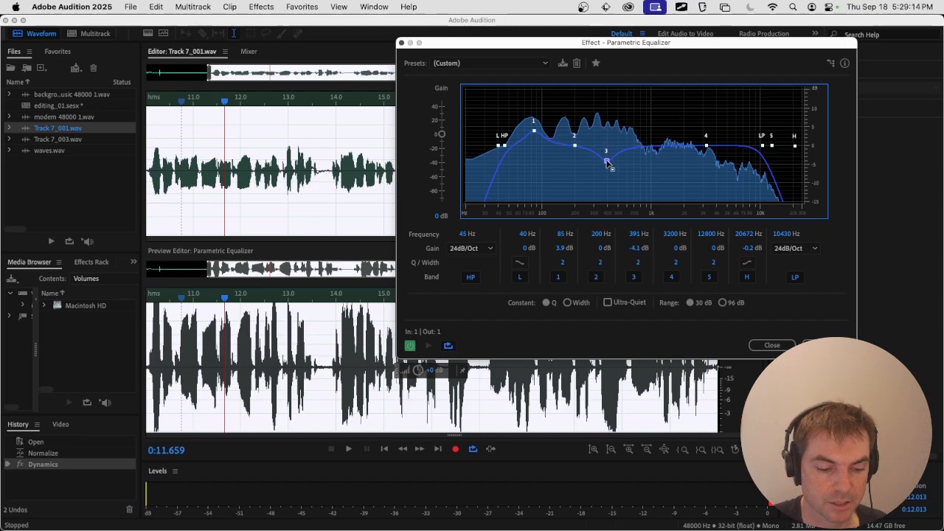
pyautogui.click(428, 346)
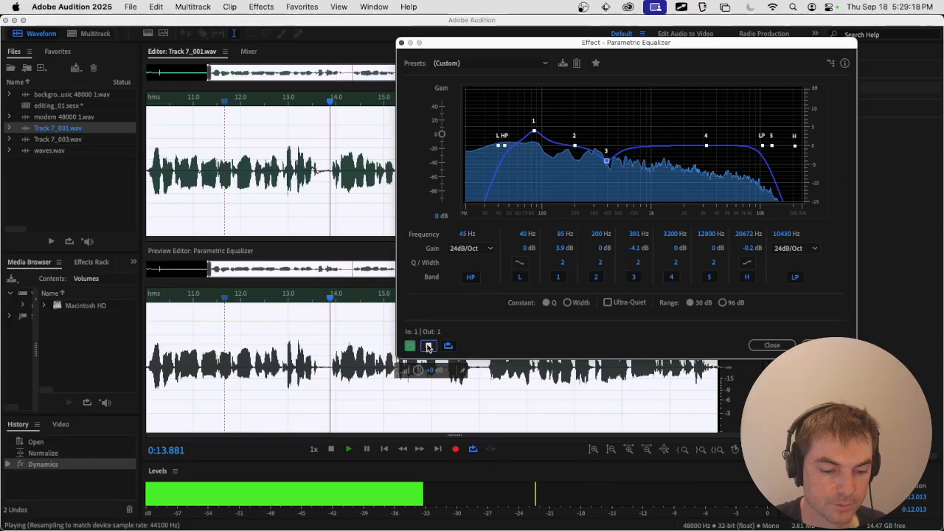
pyautogui.click(428, 346)
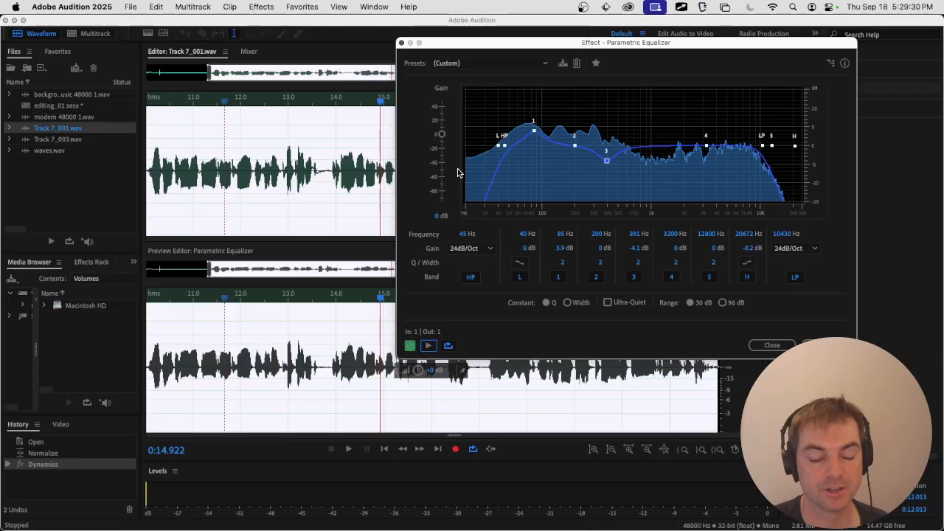
# Apply the Parametric Equalizer to the Track 7_001 clip and save the file.
pyautogui.moveTo(635, 47); pyautogui.dragTo(464, 61)
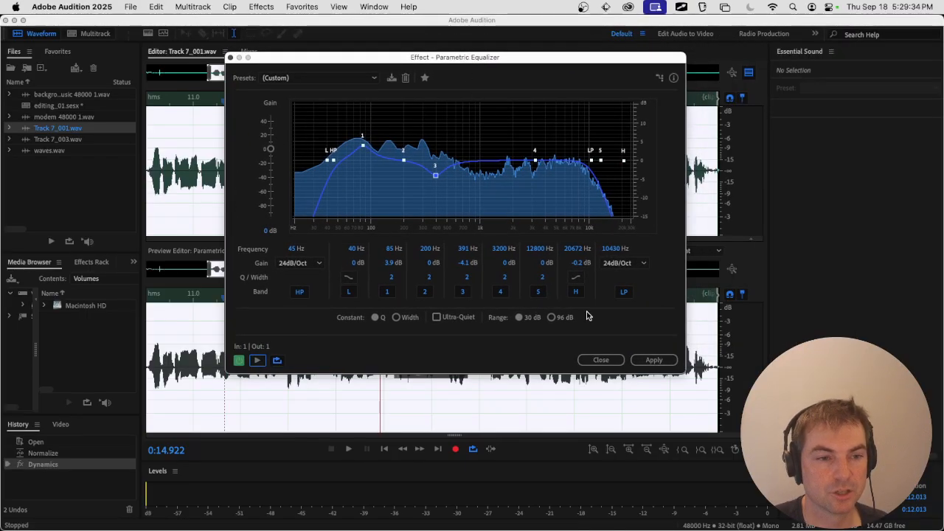
pyautogui.click(643, 361)
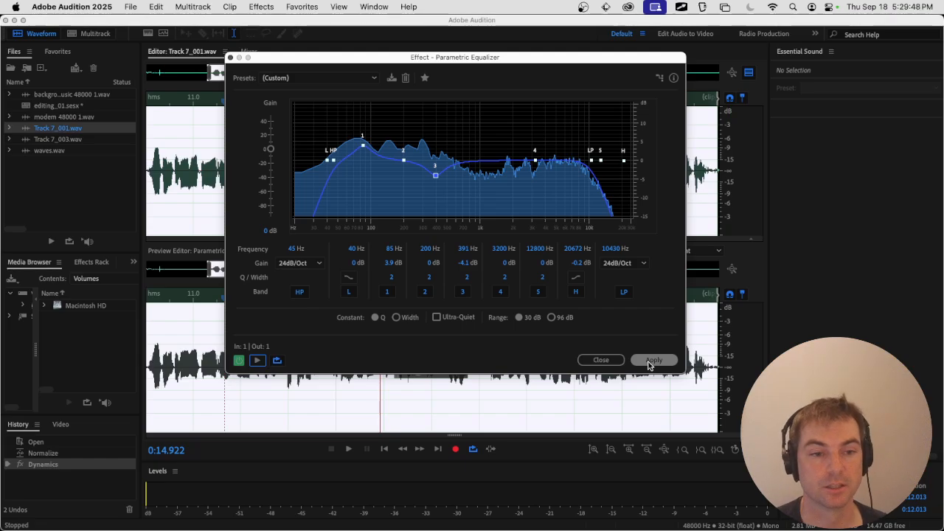
pyautogui.click(653, 359)
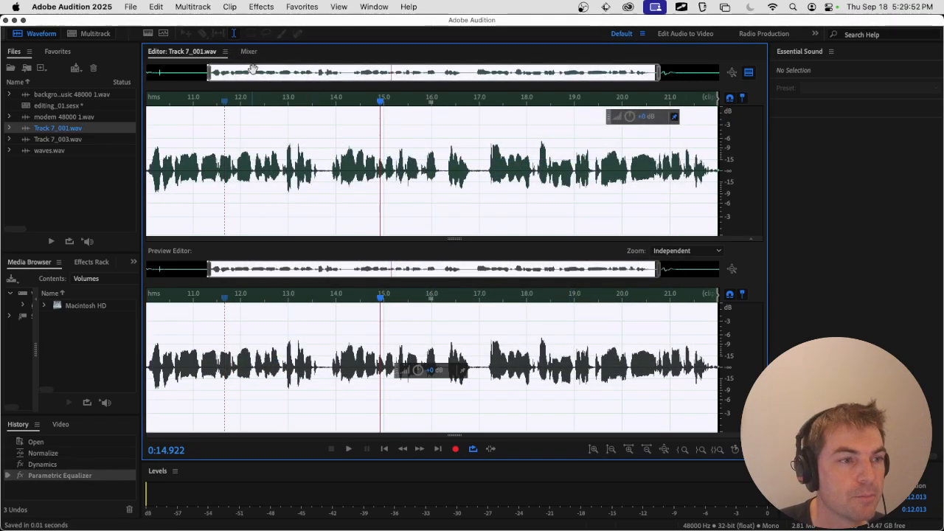
# Apply the Parametric Equalizer with the same settings to the entire short middle voice clip of Track 7_003 and save the file.
pyautogui.click(96, 33)
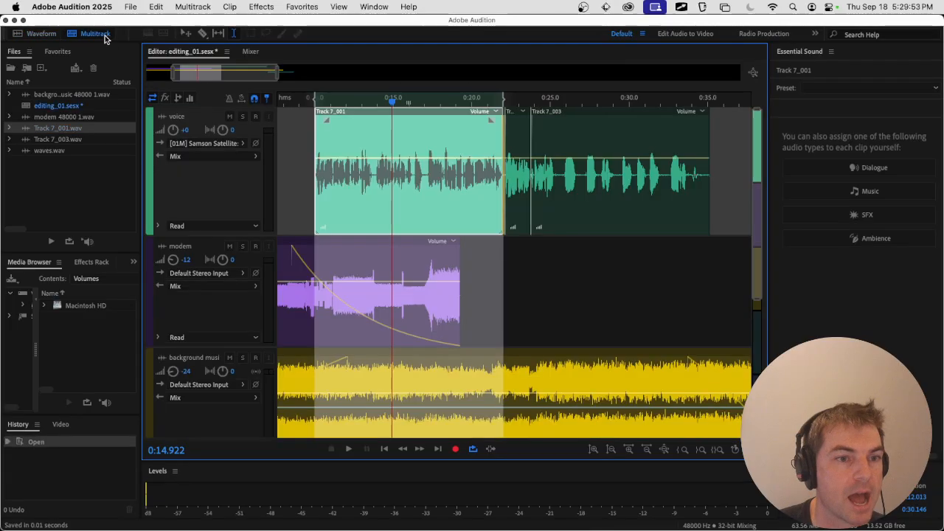
pyautogui.doubleClick(525, 145)
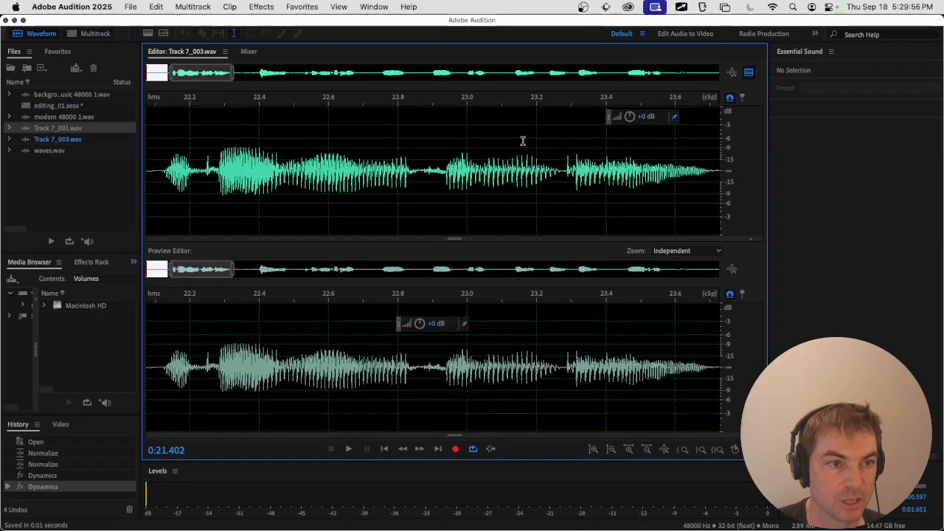
pyautogui.press('super+a')
pyautogui.click(271, 10)
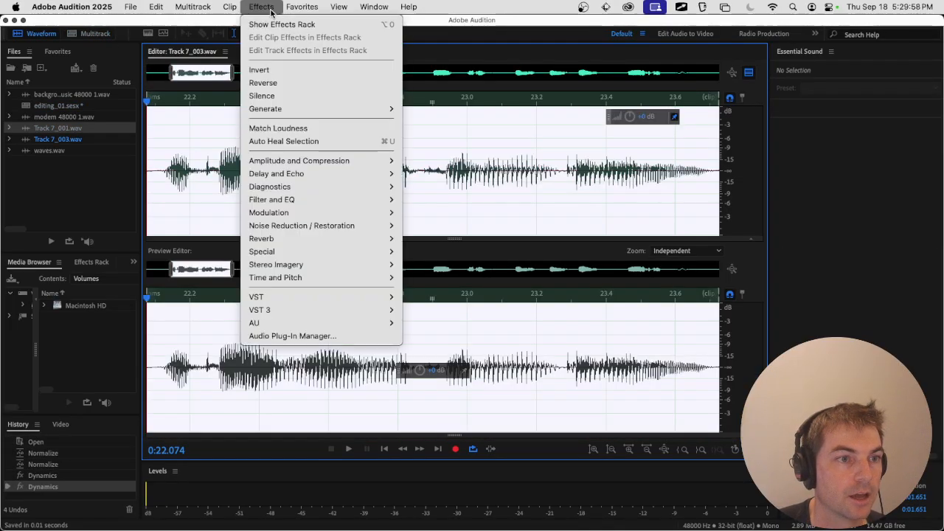
pyautogui.moveTo(317, 160)
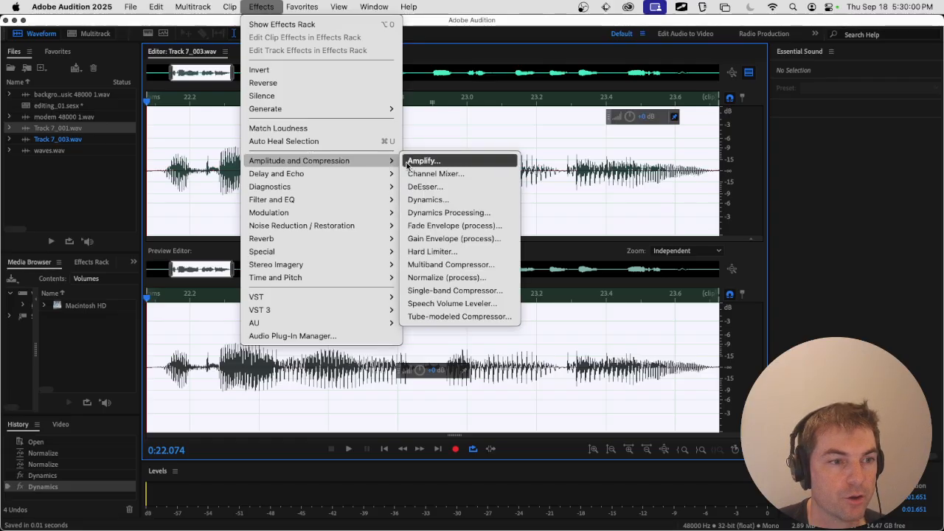
pyautogui.moveTo(351, 199)
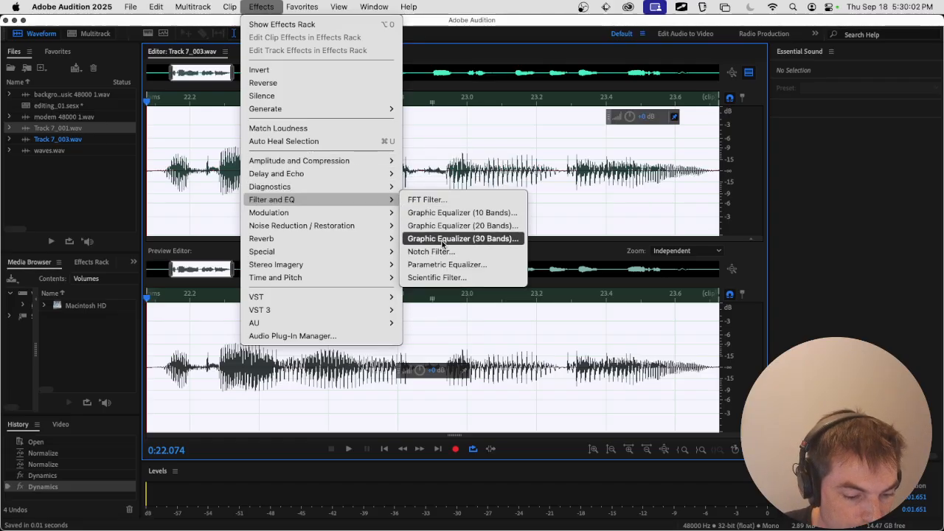
pyautogui.click(446, 265)
pyautogui.click(639, 361)
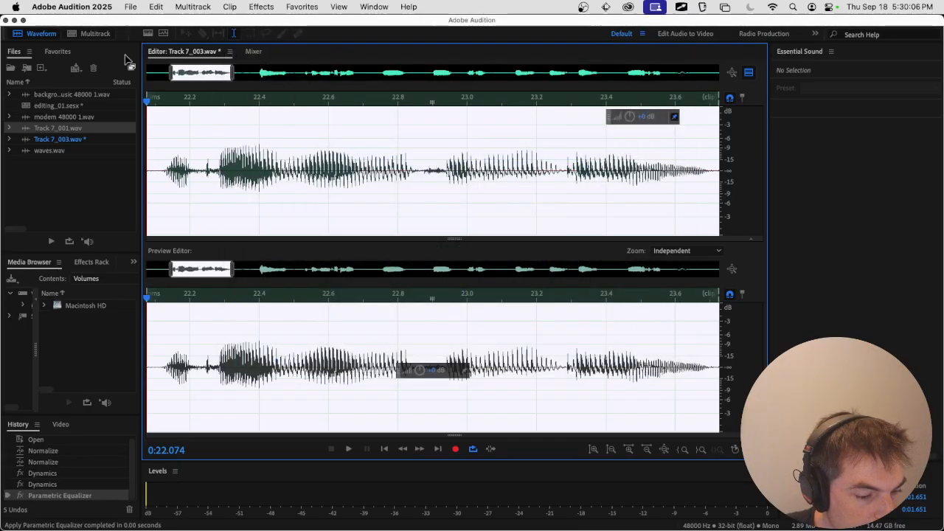
pyautogui.press('super+s')
# Open the last Track 7_003 voice clip in the waveform view and select its entire range for an effect.
pyautogui.click(81, 33)
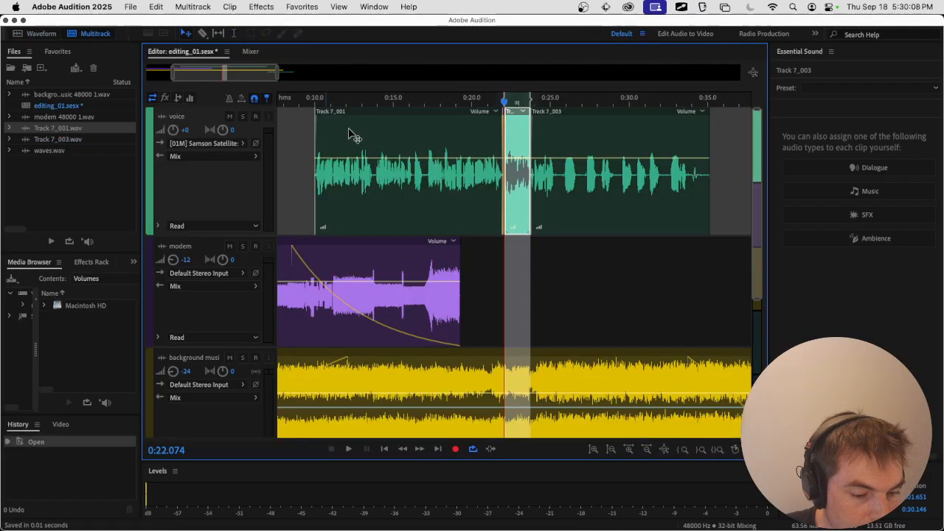
pyautogui.doubleClick(539, 130)
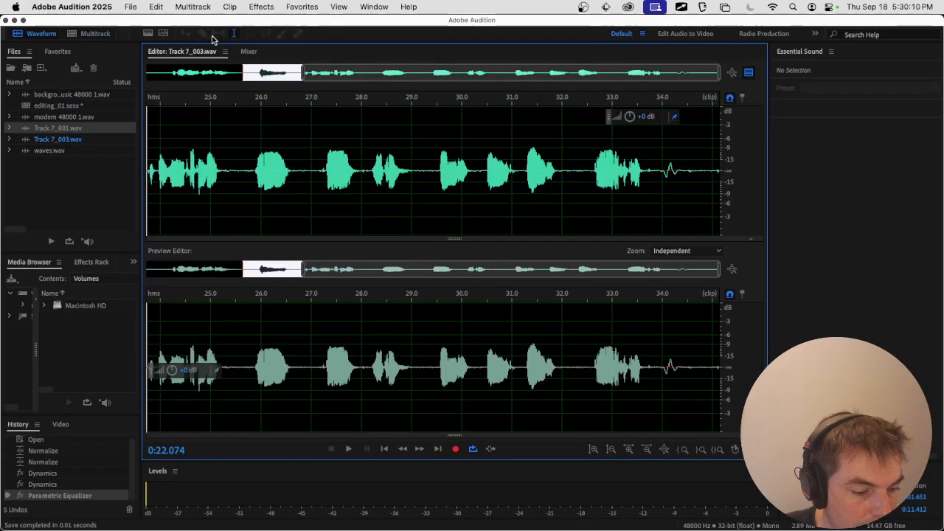
pyautogui.press('super+a')
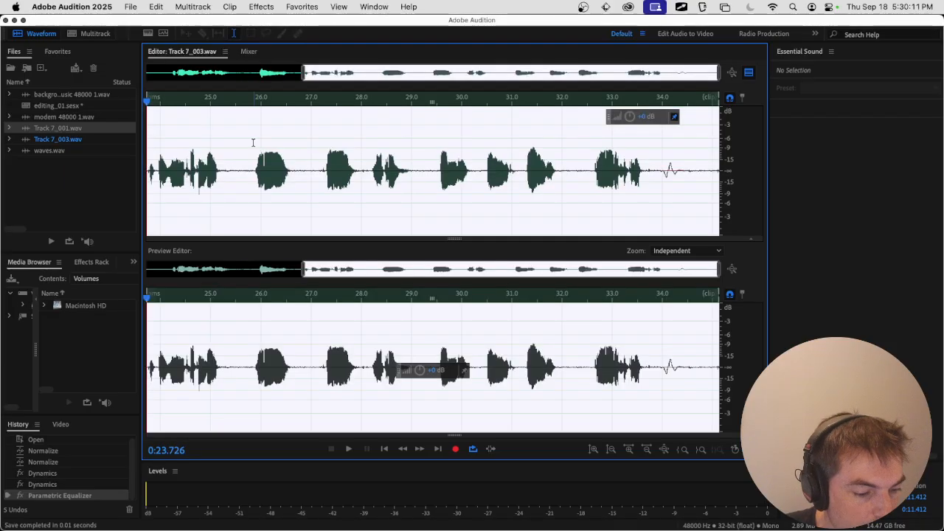
pyautogui.click(262, 7)
pyautogui.moveTo(289, 164)
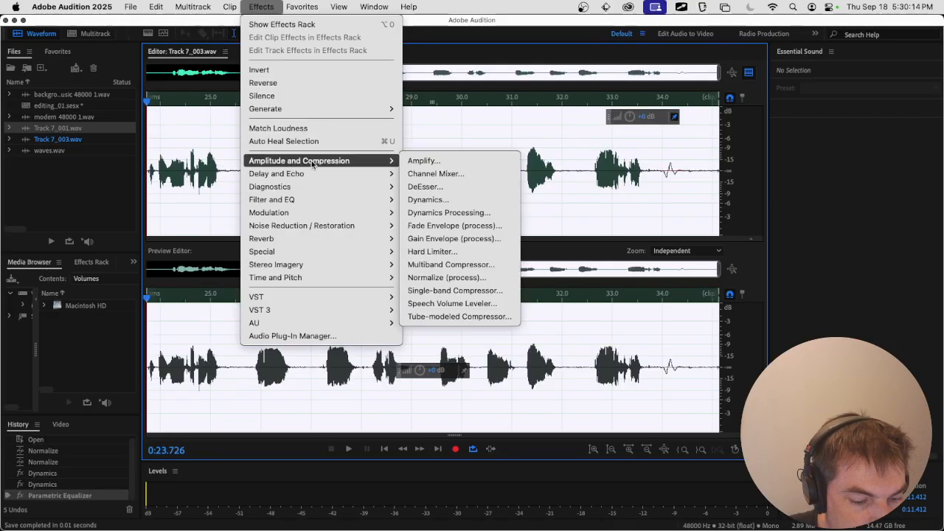
# Apply the Parametric Equalizer to the selected audio in Track 7_003 with its current custom settings.
pyautogui.click(430, 199)
pyautogui.click(687, 379)
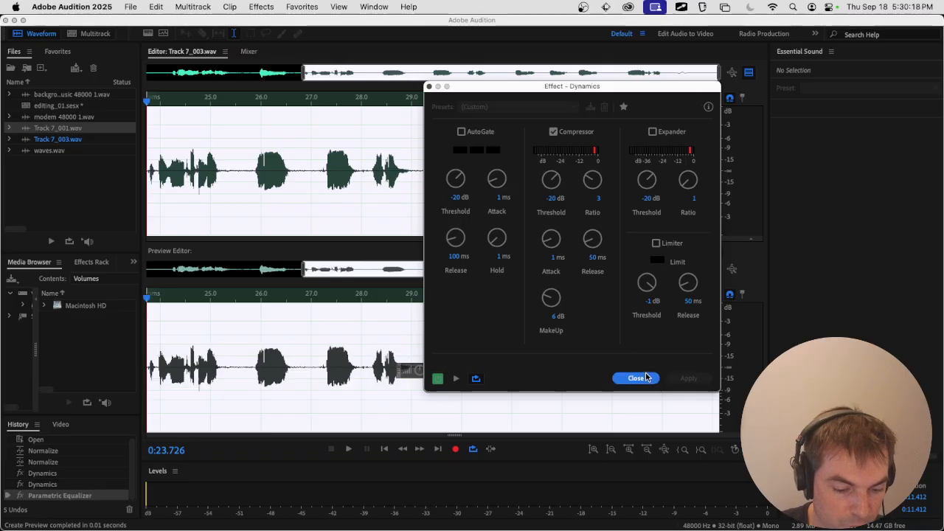
pyautogui.click(261, 7)
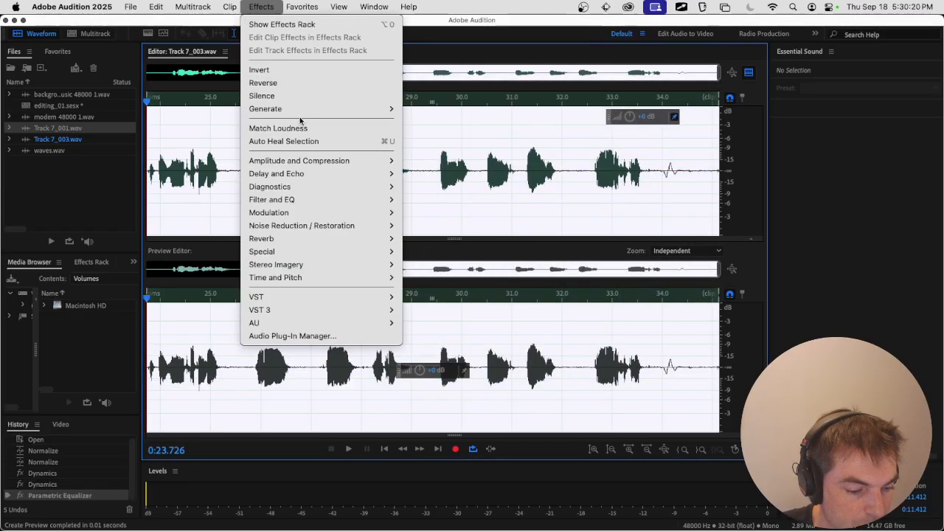
pyautogui.moveTo(321, 200)
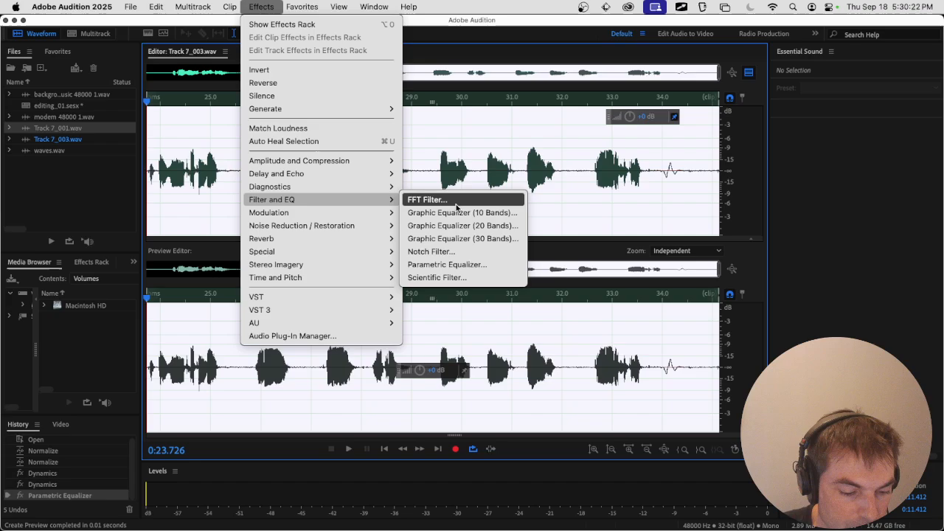
pyautogui.click(462, 265)
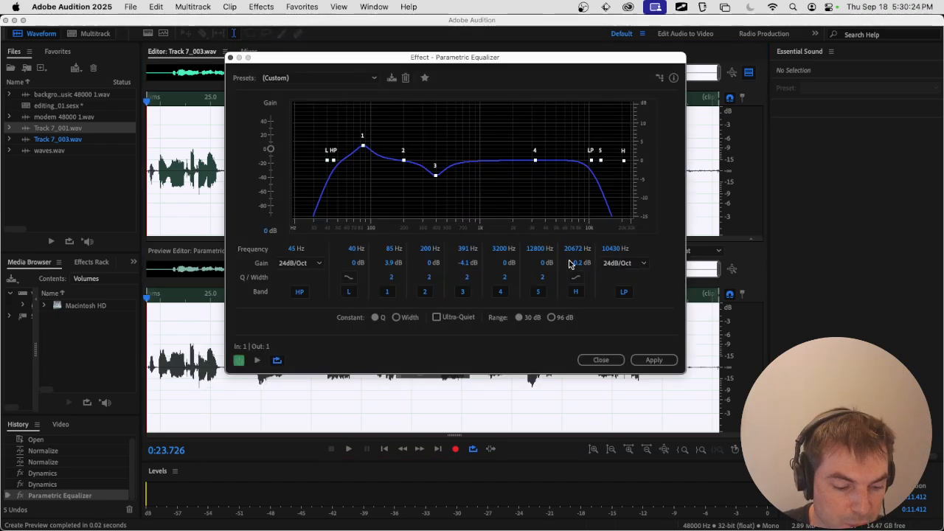
pyautogui.click(653, 359)
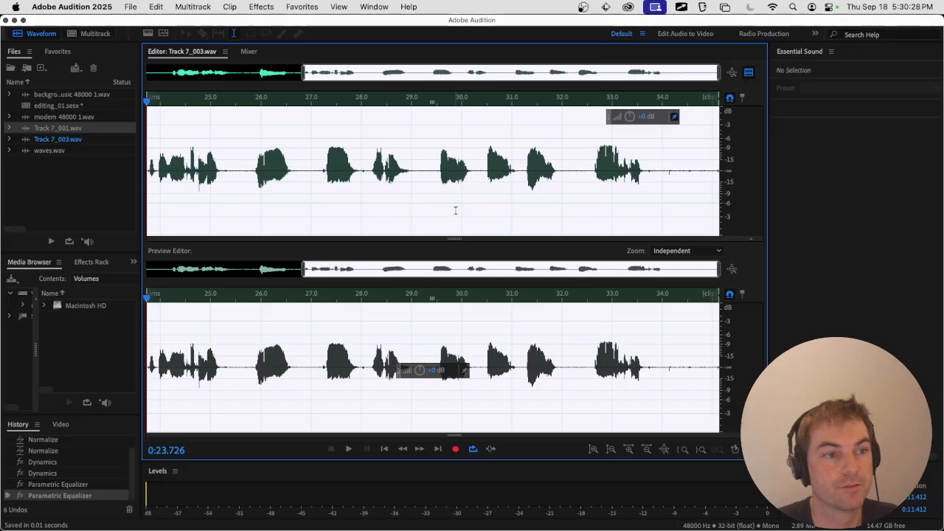
# Return to the multitrack session, move the playhead to 0:00.000 and save editing_01.sesx.
pyautogui.click(95, 34)
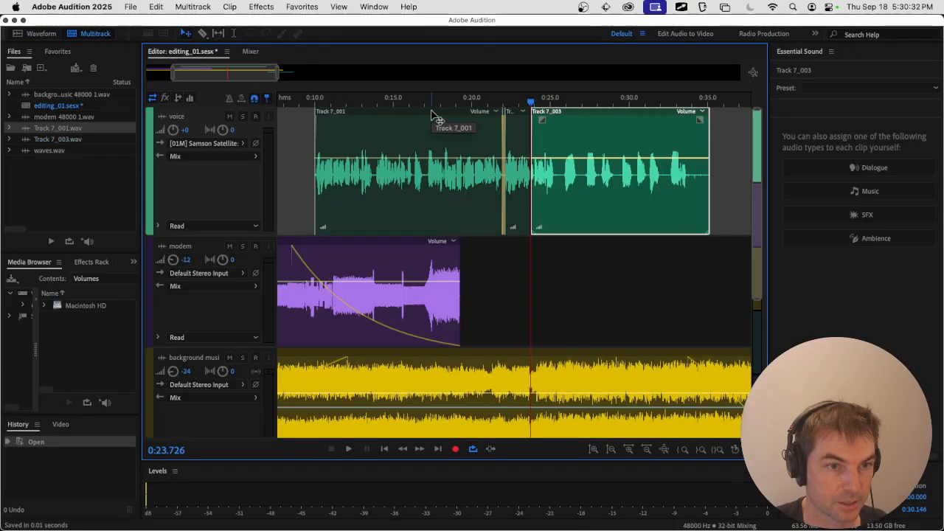
pyautogui.moveTo(412, 99); pyautogui.dragTo(249, 86)
pyautogui.press('super+s')
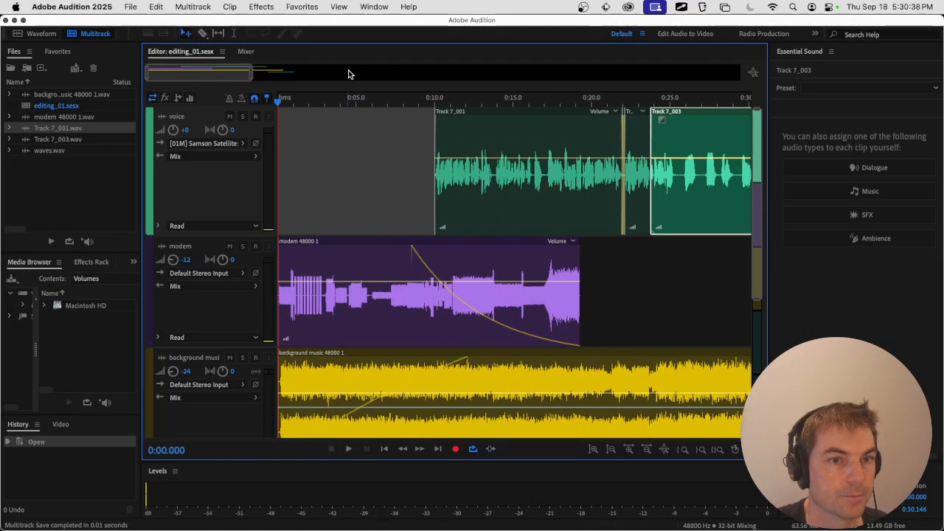
pyautogui.click(753, 72)
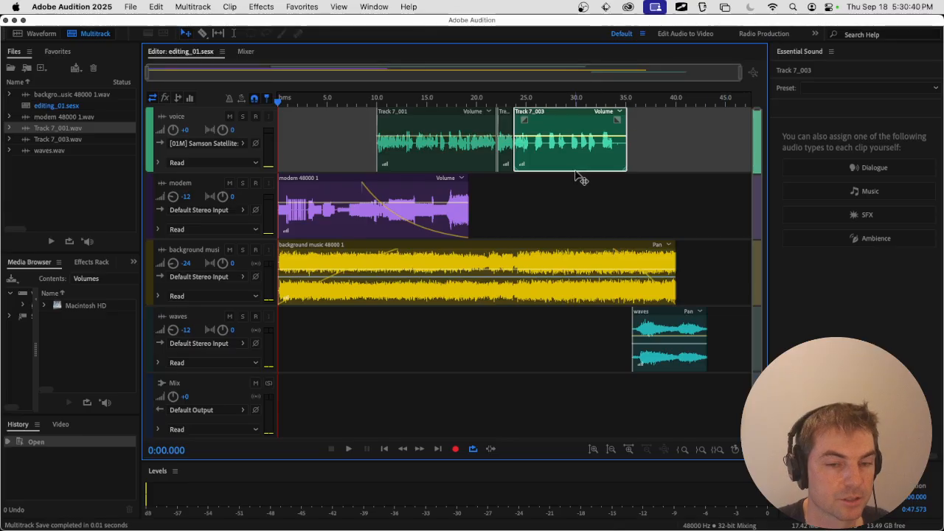
# Switch to the TextEdit notes and highlight the "Mastering, reverb" line.
pyautogui.press('super+Tab')
pyautogui.press('super+Tab')
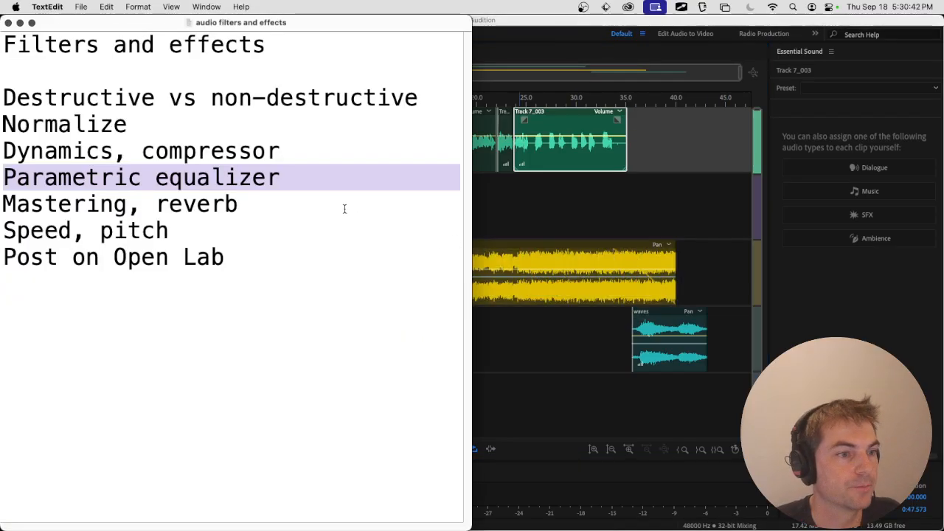
pyautogui.click(205, 219)
pyautogui.moveTo(243, 209); pyautogui.dragTo(3, 210)
pyautogui.moveTo(169, 231); pyautogui.dragTo(17, 208)
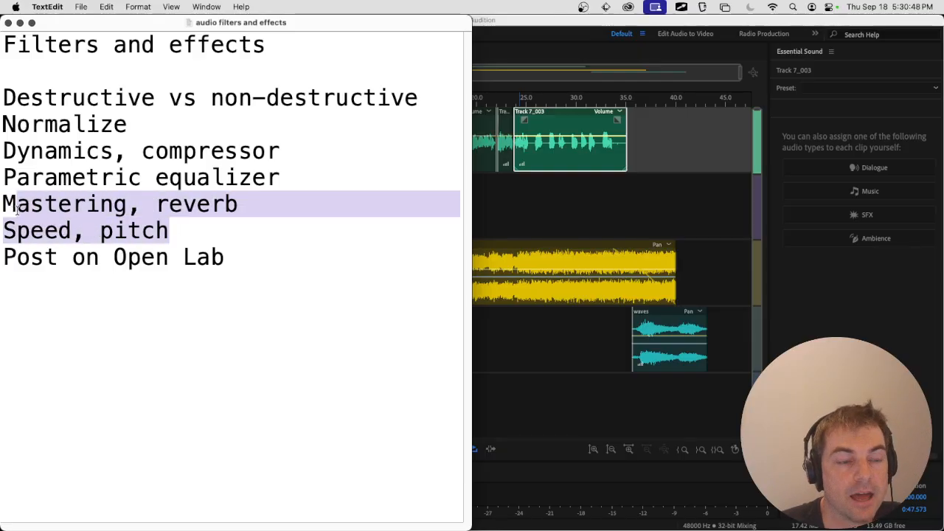
pyautogui.click(102, 219)
pyautogui.moveTo(239, 205); pyautogui.dragTo(168, 231)
pyautogui.click(69, 214)
pyautogui.click(168, 231)
pyautogui.moveTo(237, 204); pyautogui.dragTo(6, 205)
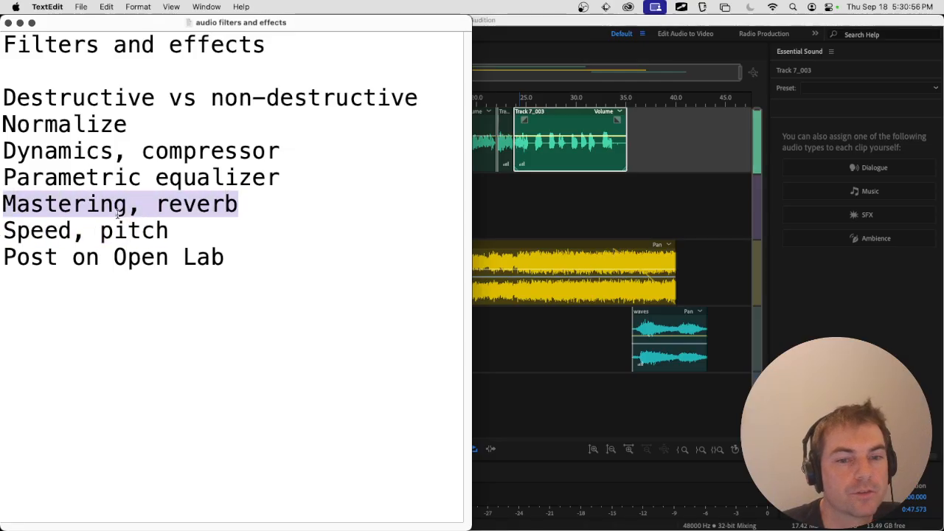
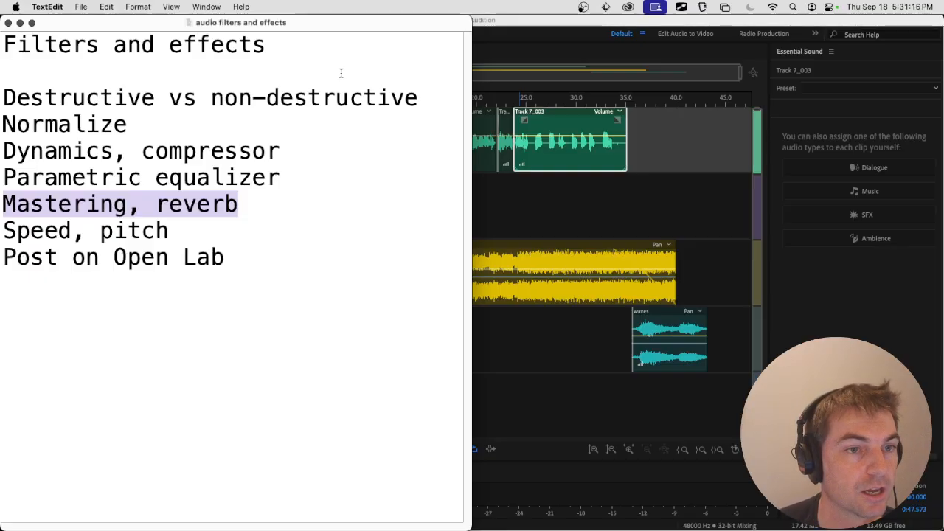
# Switch back to Adobe Audition, save the session and dock the Effects Rack alongside Essential Sound.
pyautogui.click(478, 55)
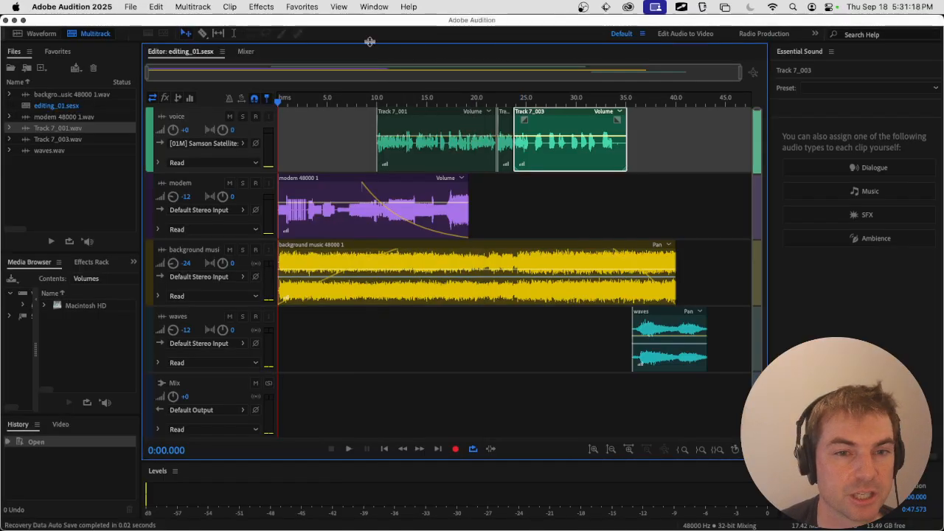
pyautogui.press('super+s')
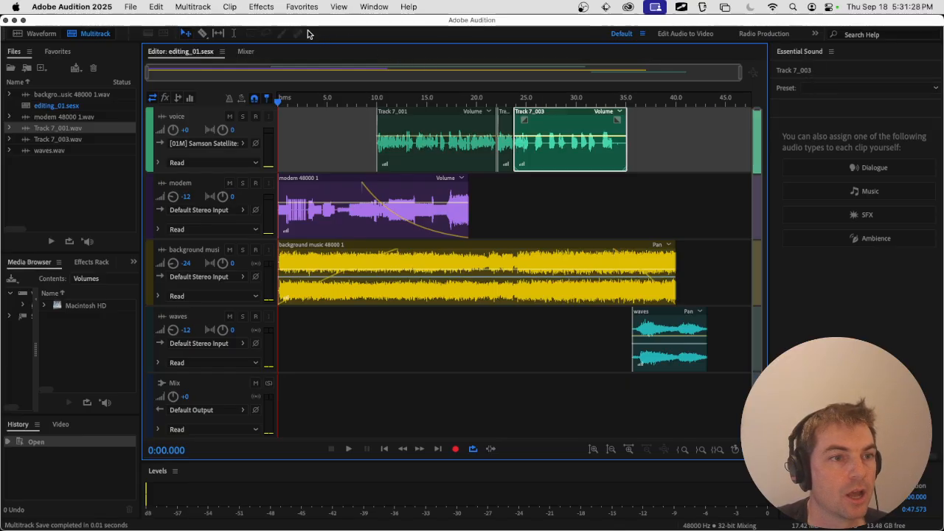
pyautogui.click(262, 9)
pyautogui.moveTo(393, 12)
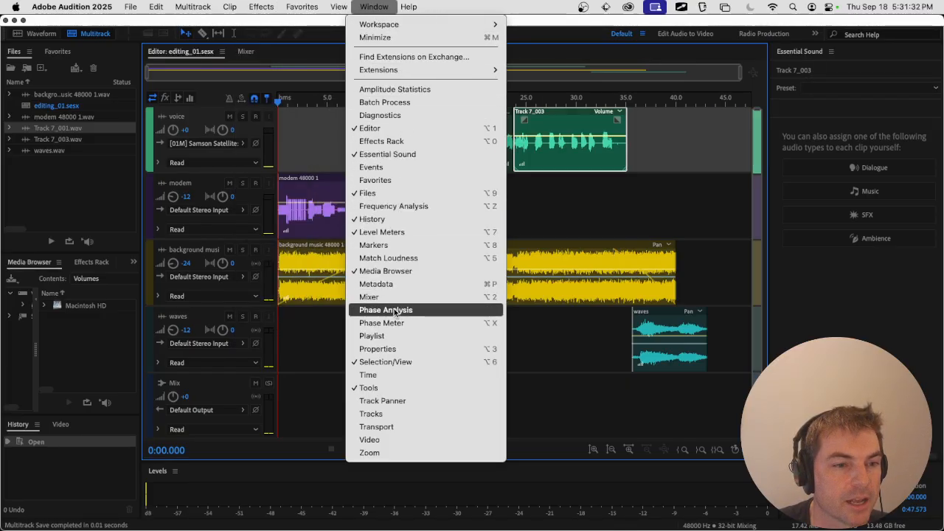
pyautogui.click(396, 141)
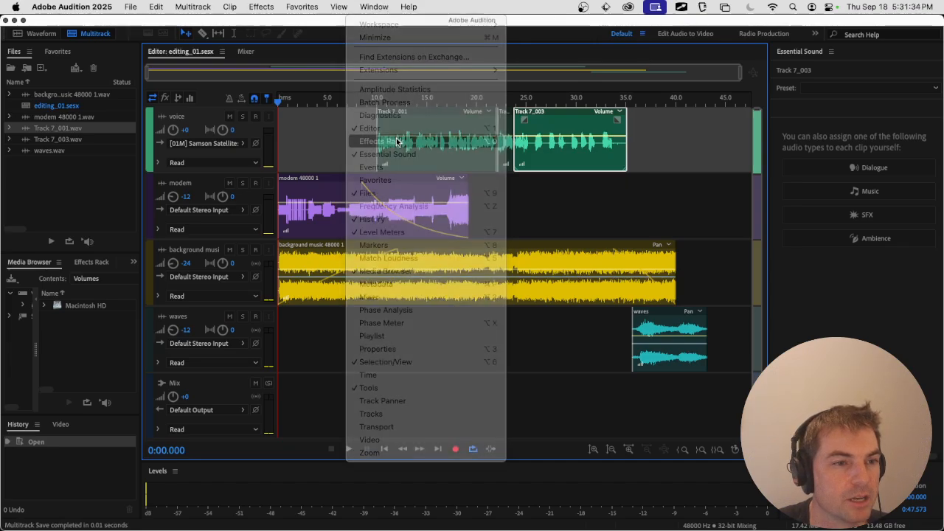
pyautogui.moveTo(71, 264); pyautogui.dragTo(802, 56)
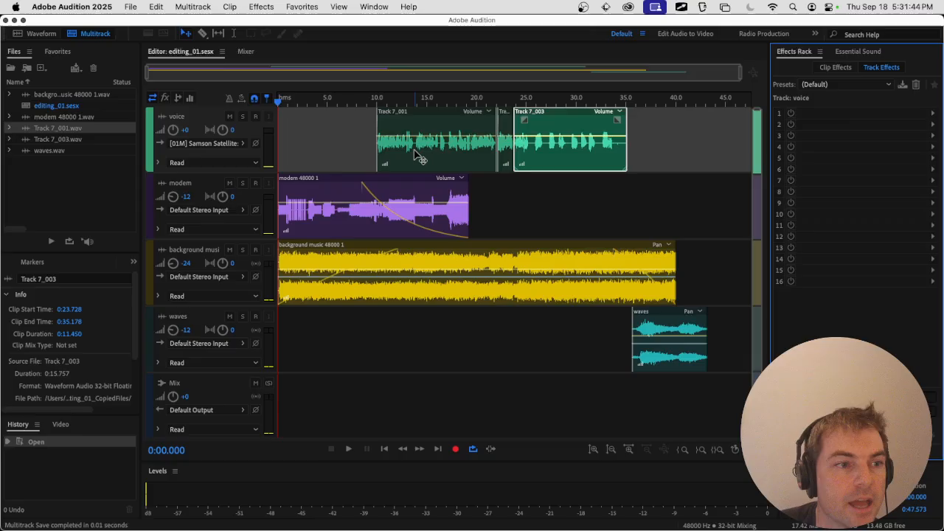
# Compare the clip effects of Track 7_003 and Track 7_001 with the voice track's track effects.
pyautogui.click(848, 70)
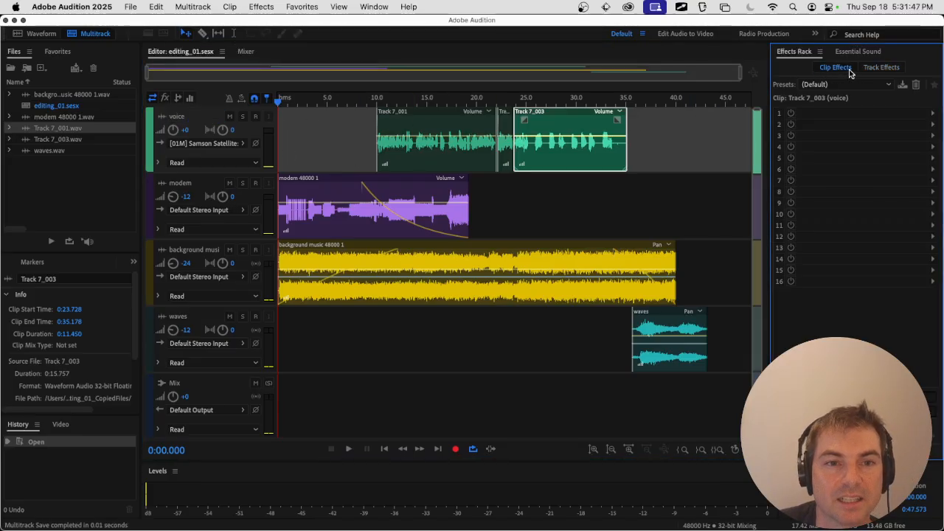
pyautogui.click(463, 123)
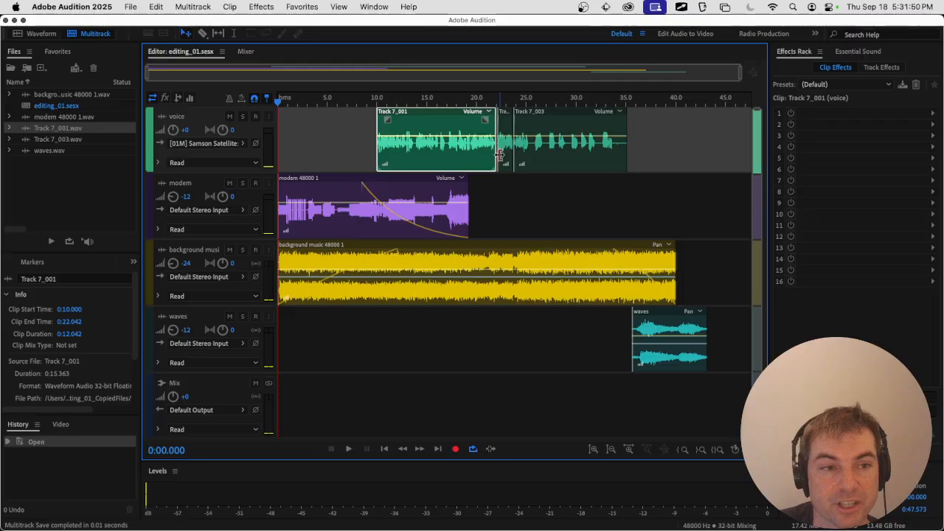
pyautogui.click(879, 69)
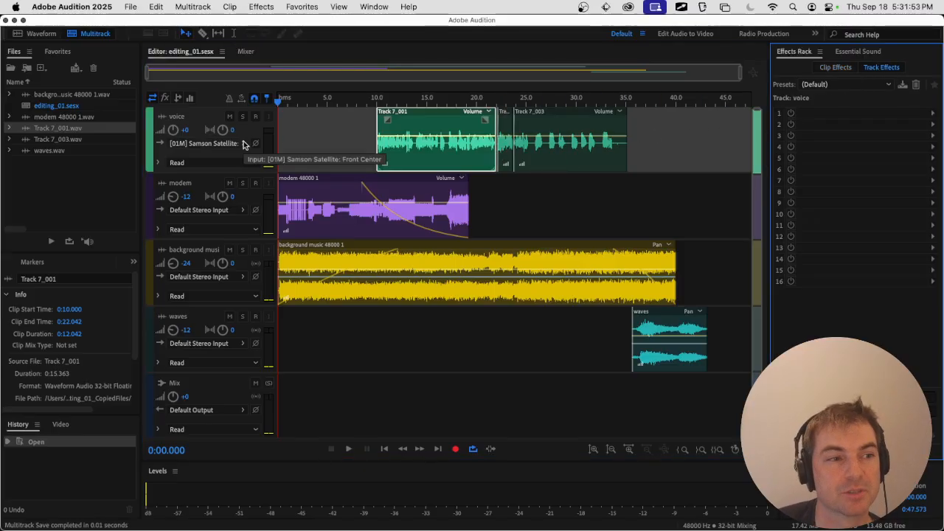
# Add the Mastering effect to slot 1 of the voice track's track effects.
pyautogui.click(188, 118)
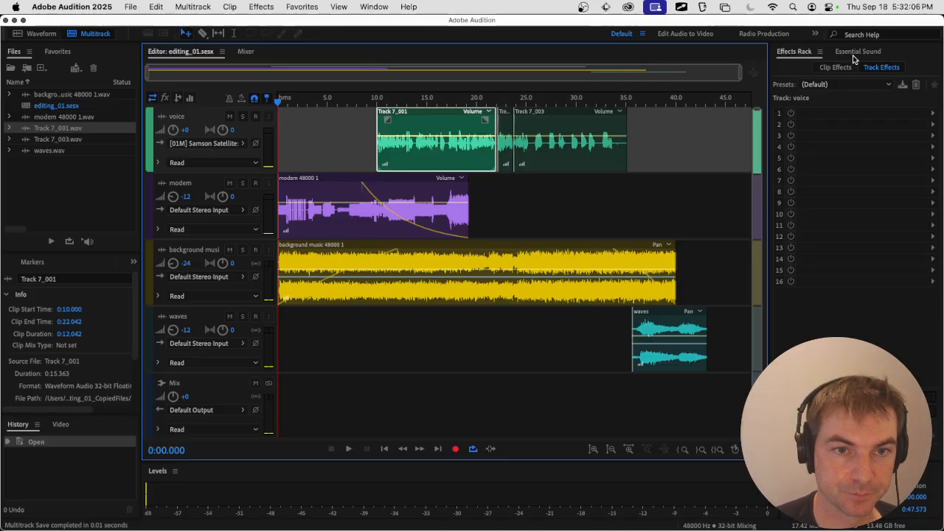
pyautogui.click(877, 71)
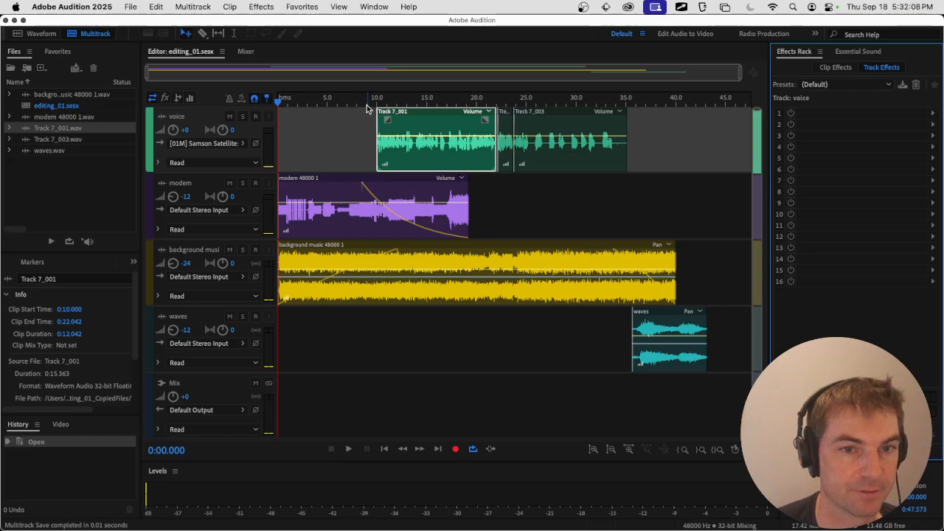
pyautogui.click(932, 113)
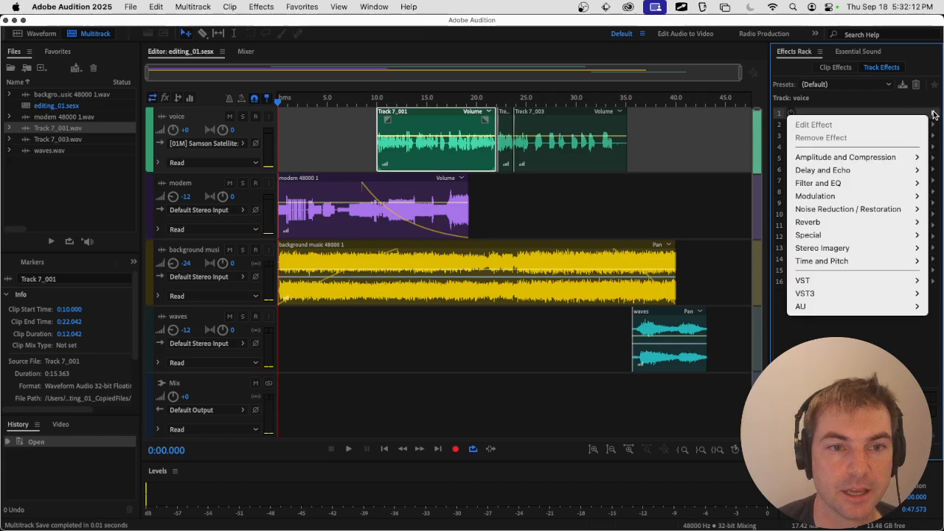
pyautogui.moveTo(888, 158)
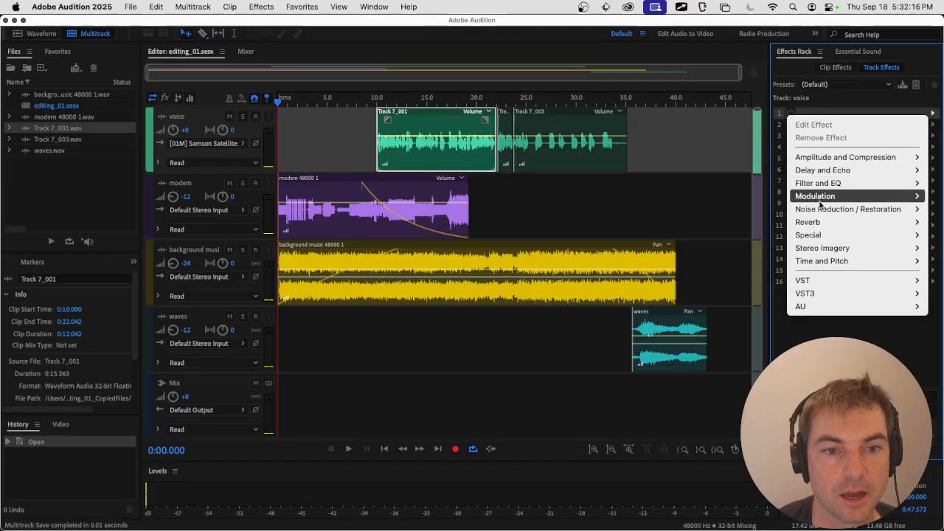
pyautogui.moveTo(817, 224)
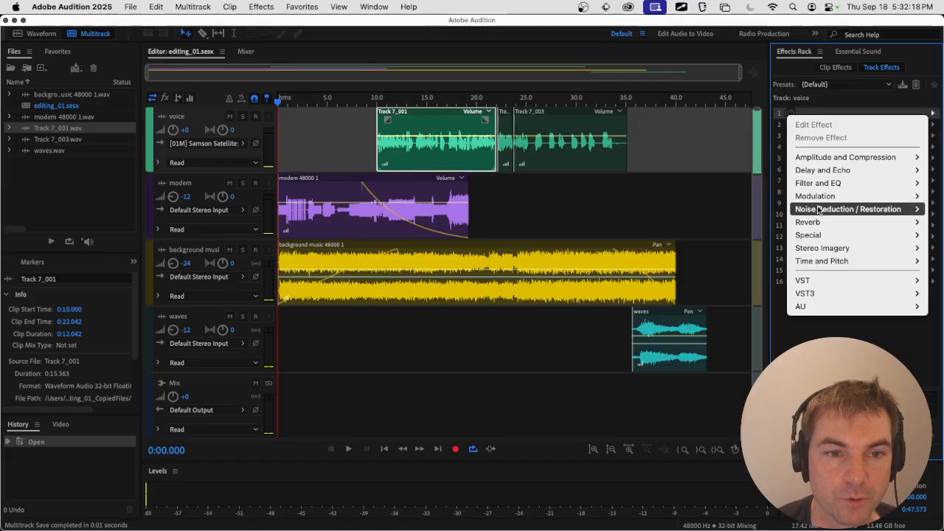
pyautogui.moveTo(820, 263)
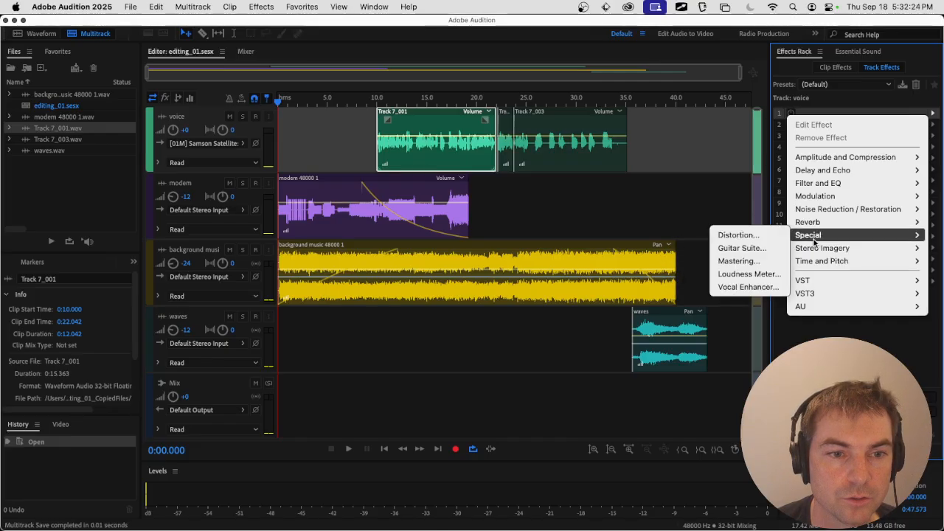
pyautogui.click(775, 261)
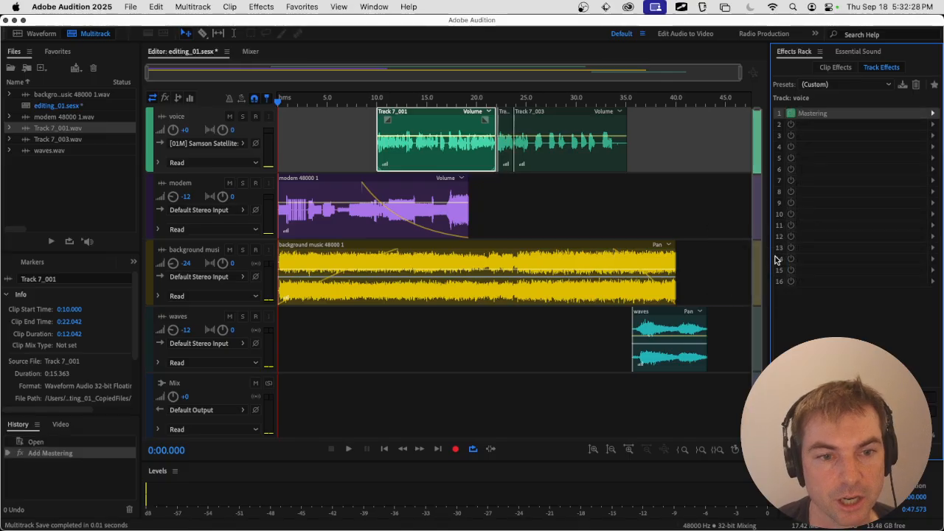
# Solo the voice track and select the time range from about 0:09 to 0:36 spanning all its clips.
pyautogui.moveTo(493, 130); pyautogui.dragTo(526, 197)
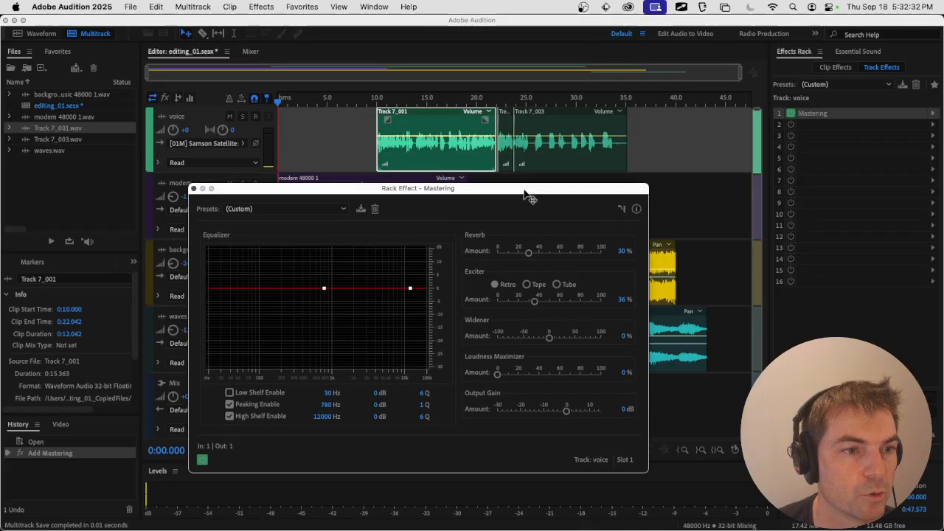
pyautogui.click(244, 119)
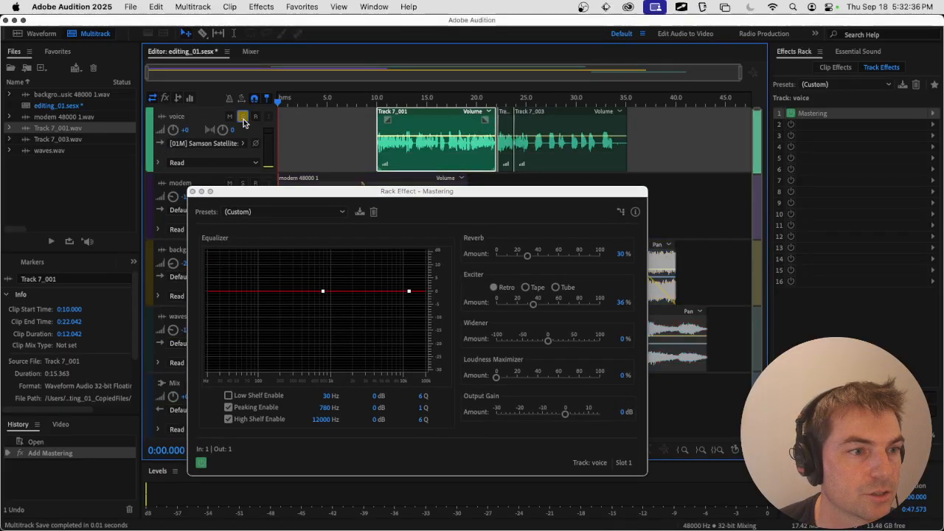
pyautogui.click(384, 99)
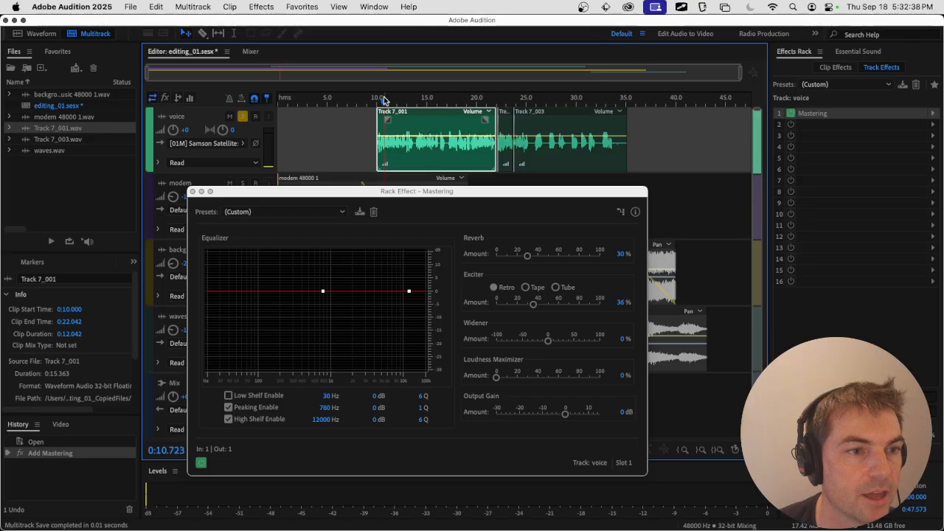
pyautogui.moveTo(370, 112); pyautogui.dragTo(632, 137)
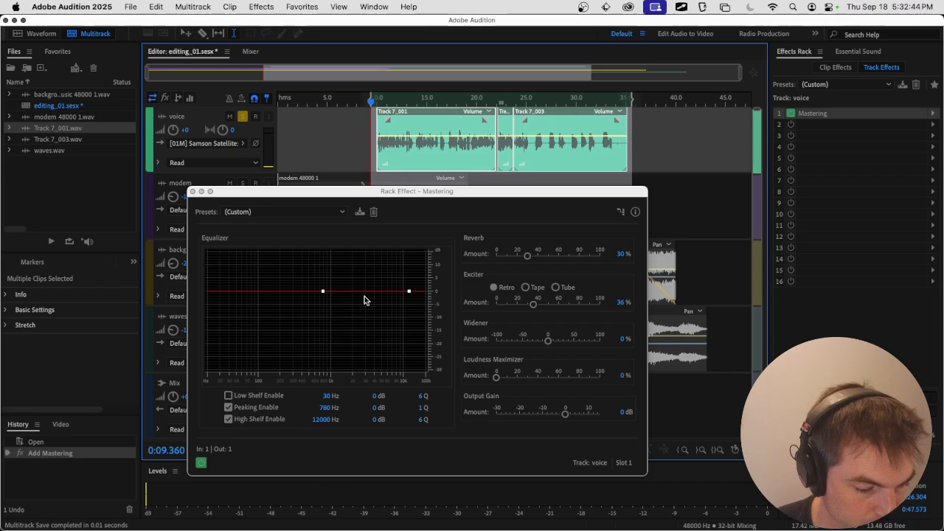
# Play the start of the selected range to hear the soloed voice through the Mastering effect.
pyautogui.moveTo(373, 193); pyautogui.dragTo(406, 93)
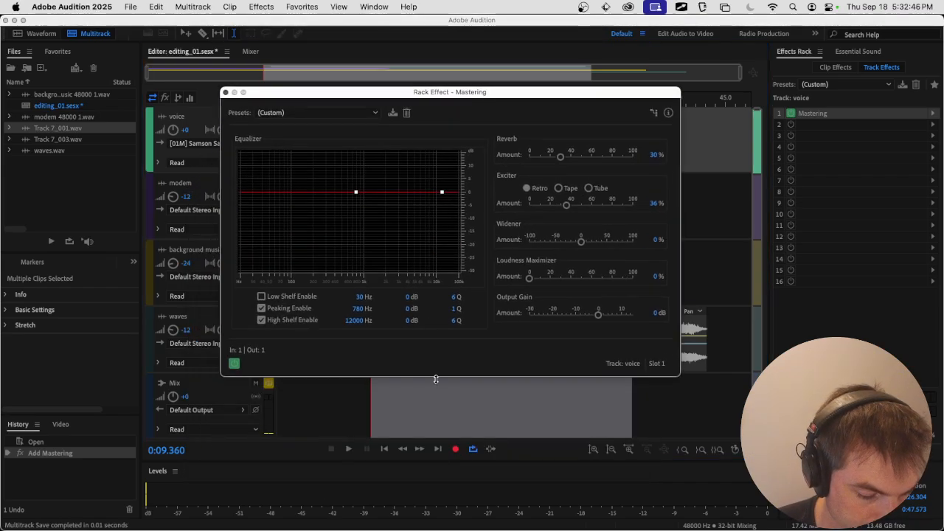
pyautogui.click(348, 449)
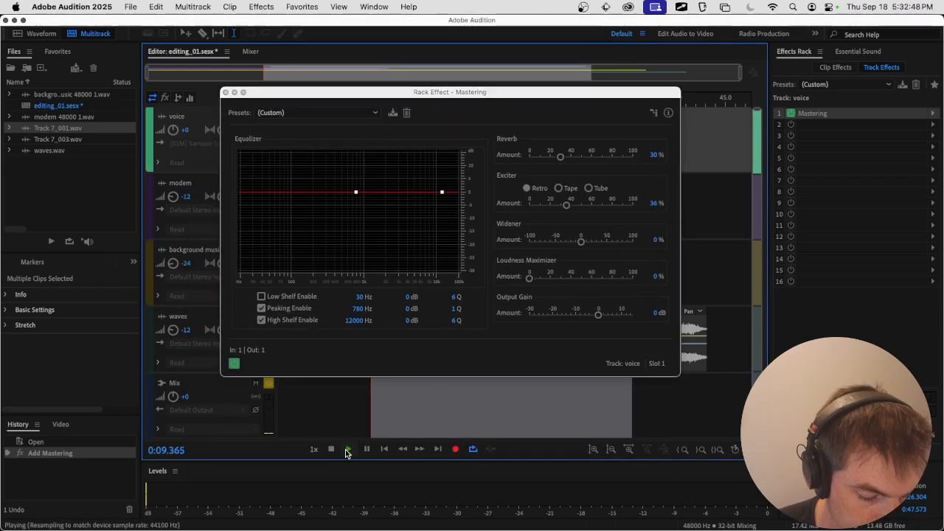
pyautogui.moveTo(419, 91); pyautogui.dragTo(491, 112)
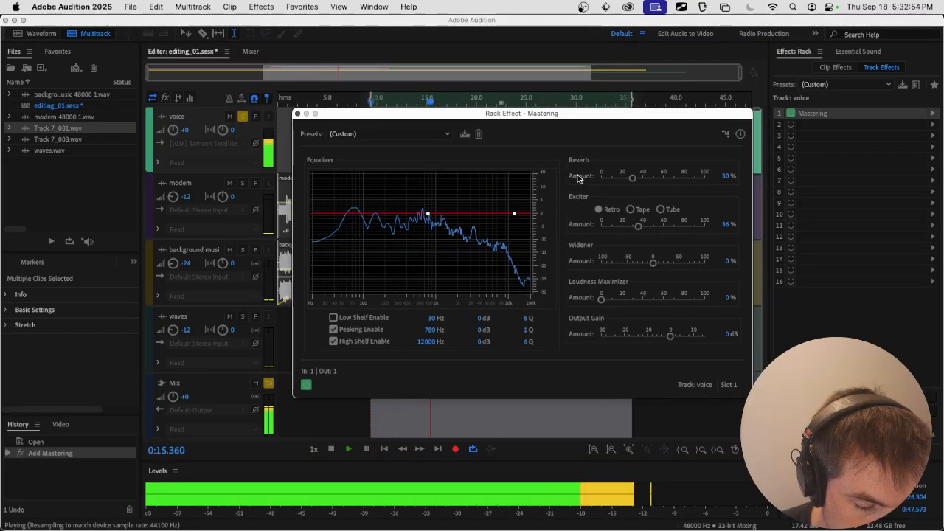
pyautogui.press('space')
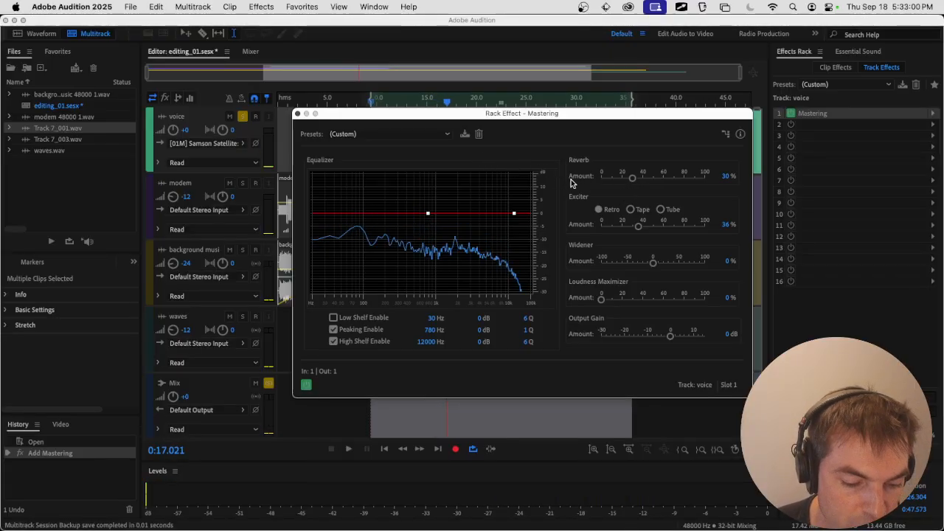
# Set both the Exciter amount and the Widener amount of the voice track's Mastering effect to 0%.
pyautogui.moveTo(638, 224); pyautogui.dragTo(599, 225)
pyautogui.moveTo(652, 263)
pyautogui.mouseDown()
pyautogui.moveTo(610, 267)
pyautogui.moveTo(653, 263)
pyautogui.mouseUp()
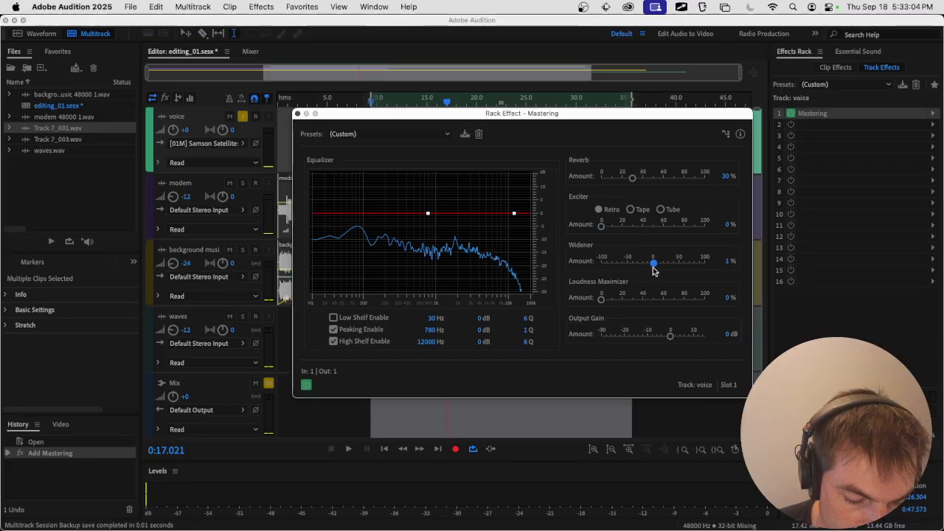
pyautogui.click(724, 261)
pyautogui.write('0')
pyautogui.press('Return')
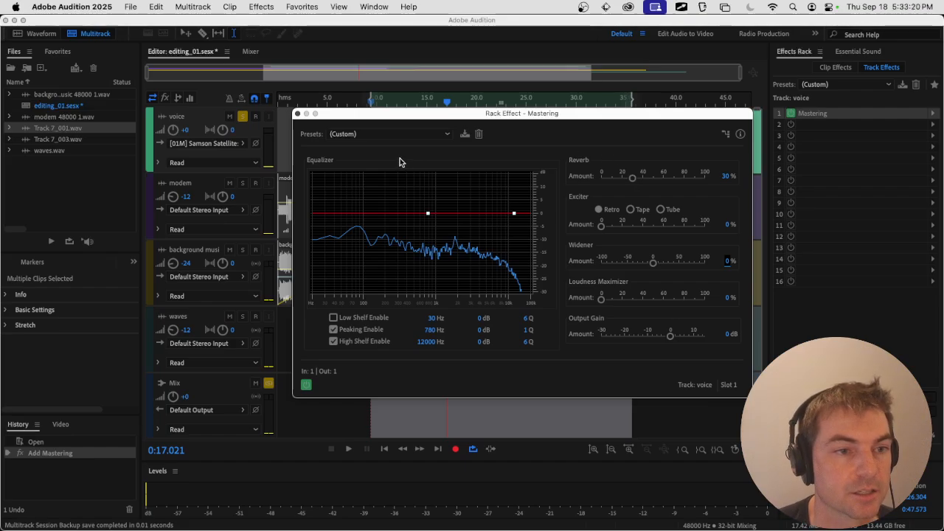
pyautogui.click(387, 137)
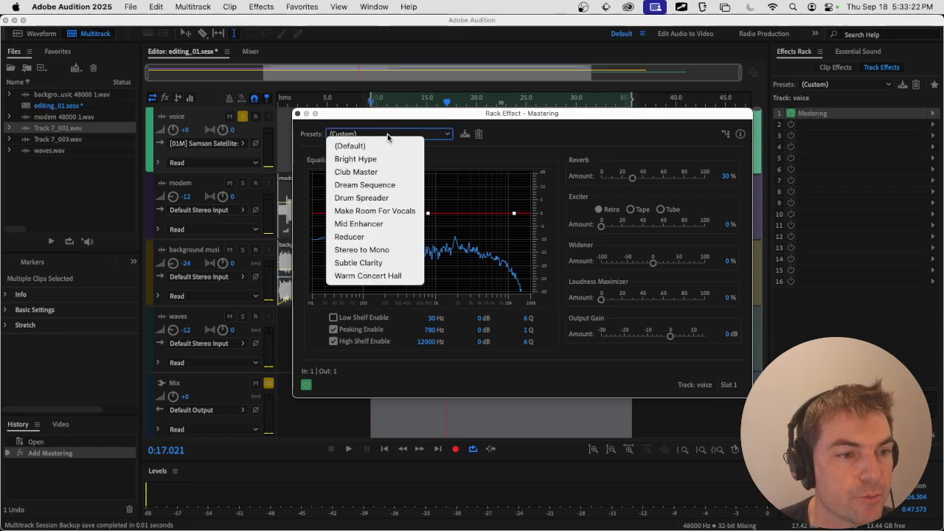
pyautogui.click(482, 141)
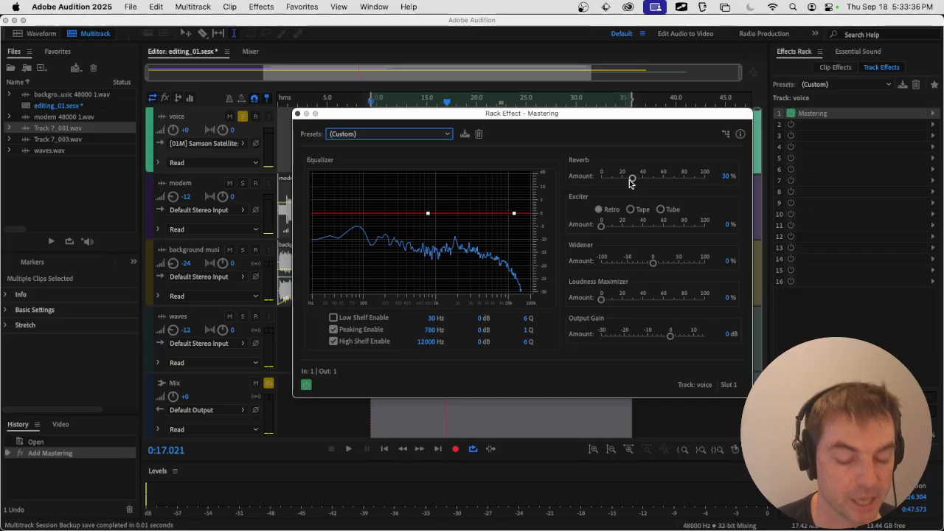
# Raise the Mastering effect's Reverb amount to 100% and play short parts of the voice track to hear it.
pyautogui.moveTo(632, 178); pyautogui.dragTo(719, 186)
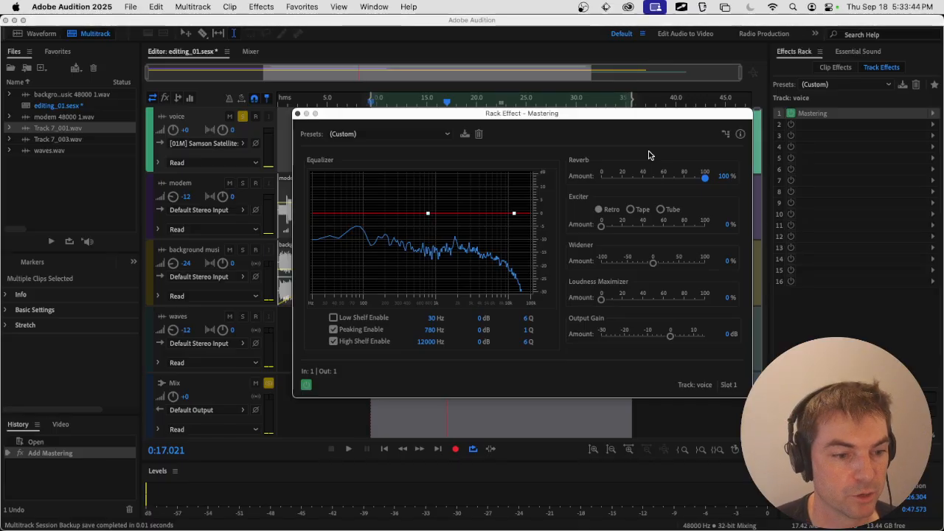
pyautogui.press('space')
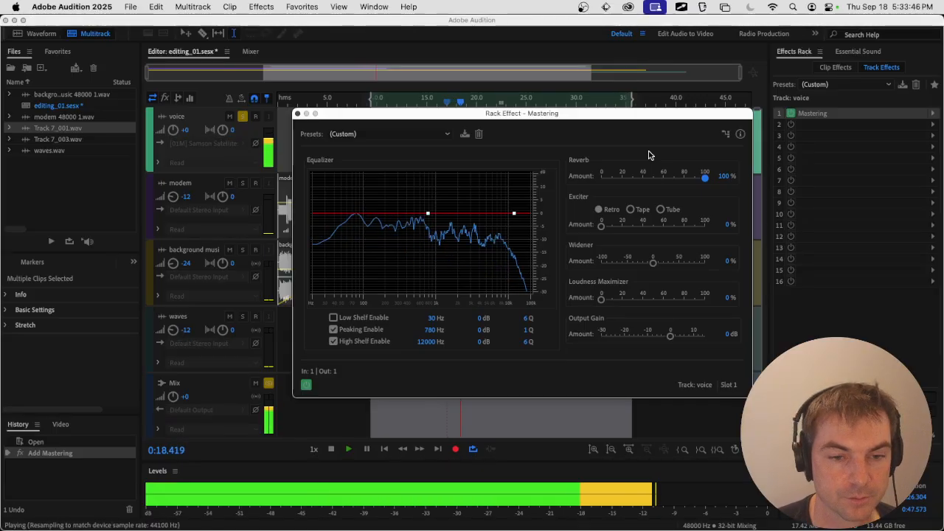
pyautogui.press('space')
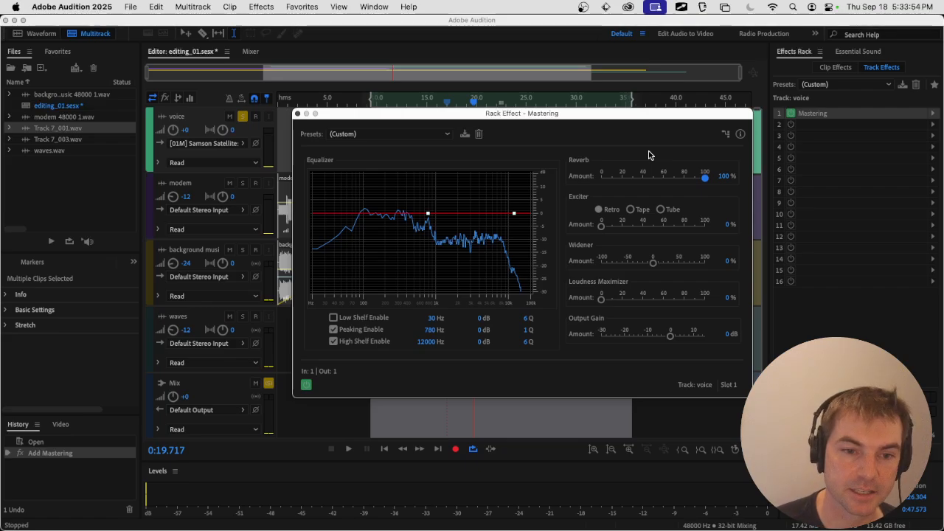
pyautogui.press('space')
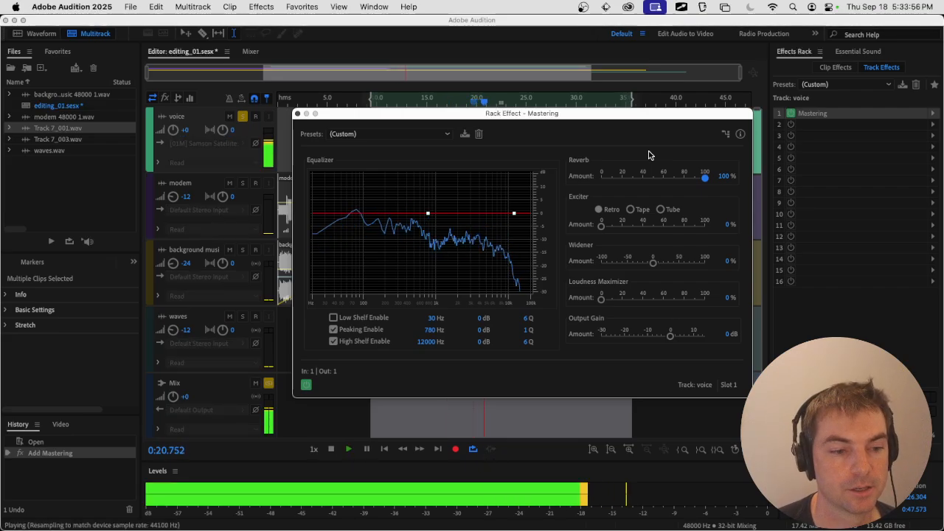
pyautogui.press('space')
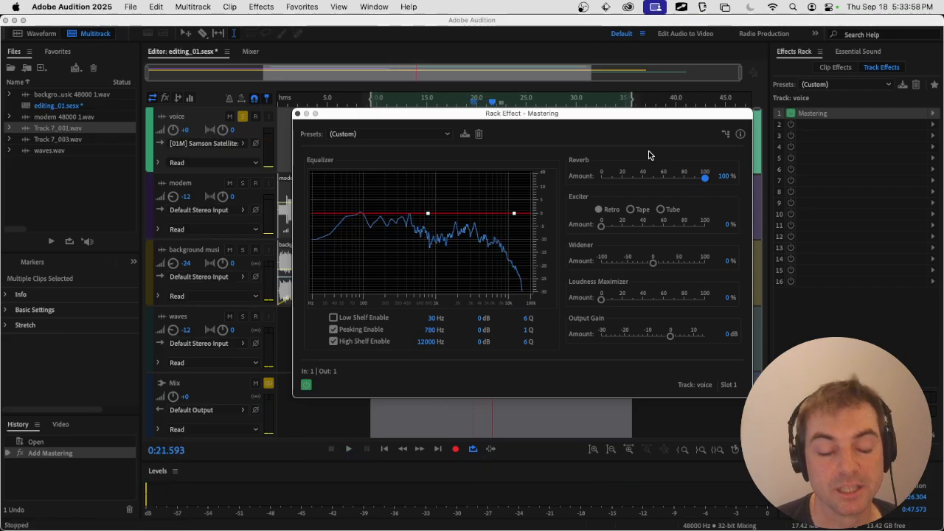
# Set the Mastering effect's Reverb amount to 20% and play a short part of the voice track to hear it.
pyautogui.moveTo(705, 179); pyautogui.dragTo(623, 179)
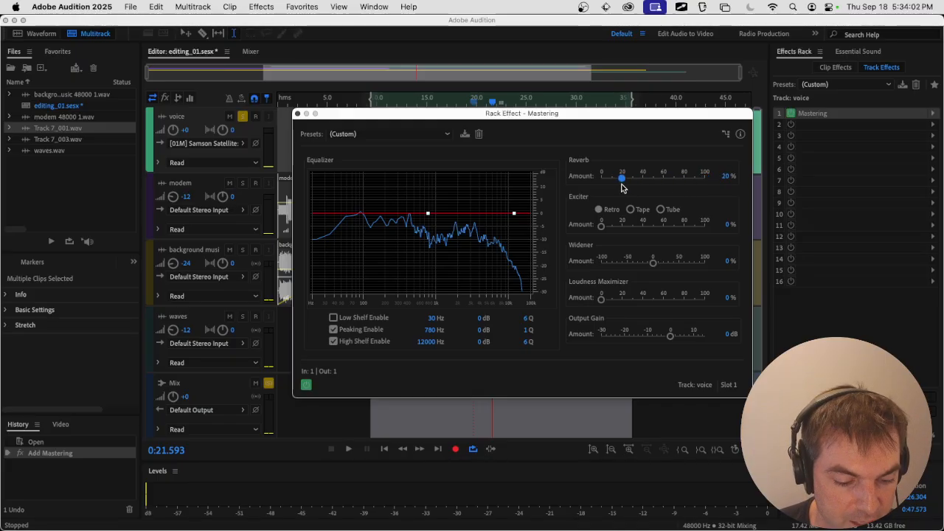
pyautogui.moveTo(622, 184); pyautogui.dragTo(622, 183)
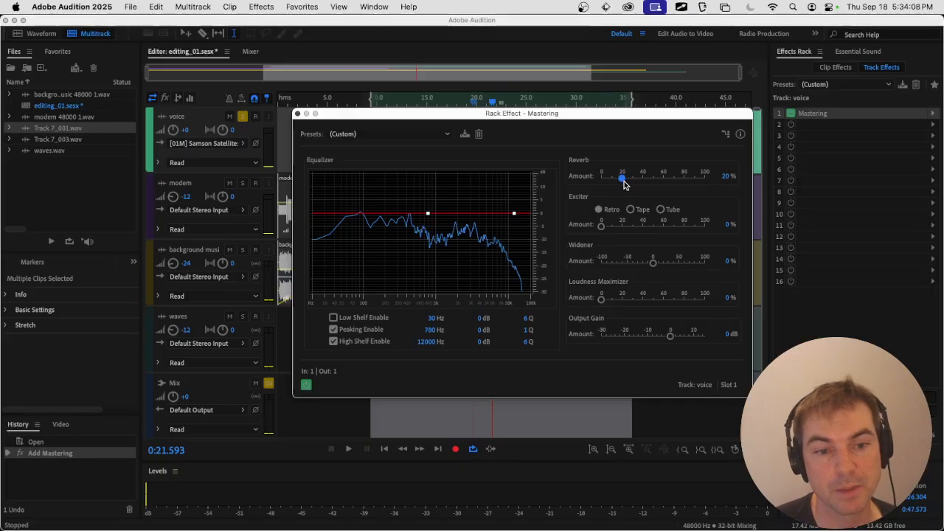
pyautogui.press('space')
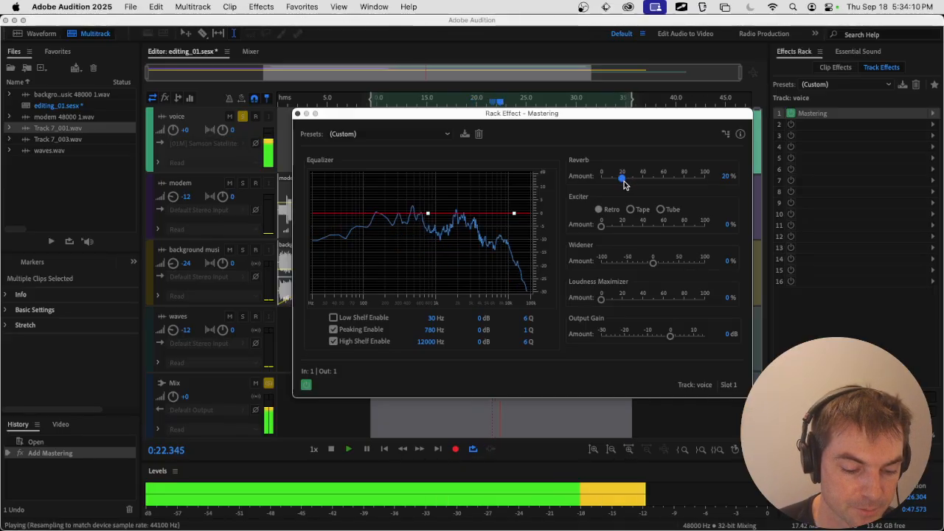
pyautogui.press('space')
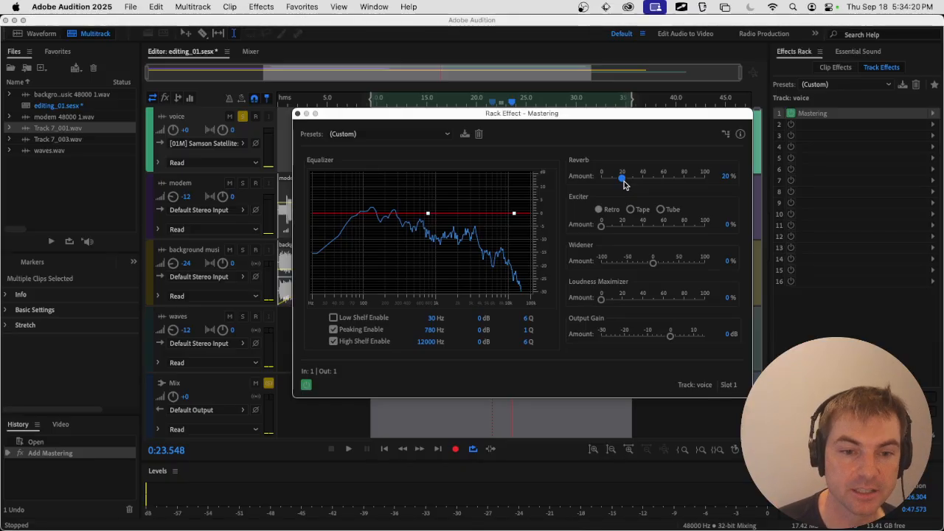
# Try the Tube exciter mode at 100% and play the voice track to hear the distortion.
pyautogui.click(661, 210)
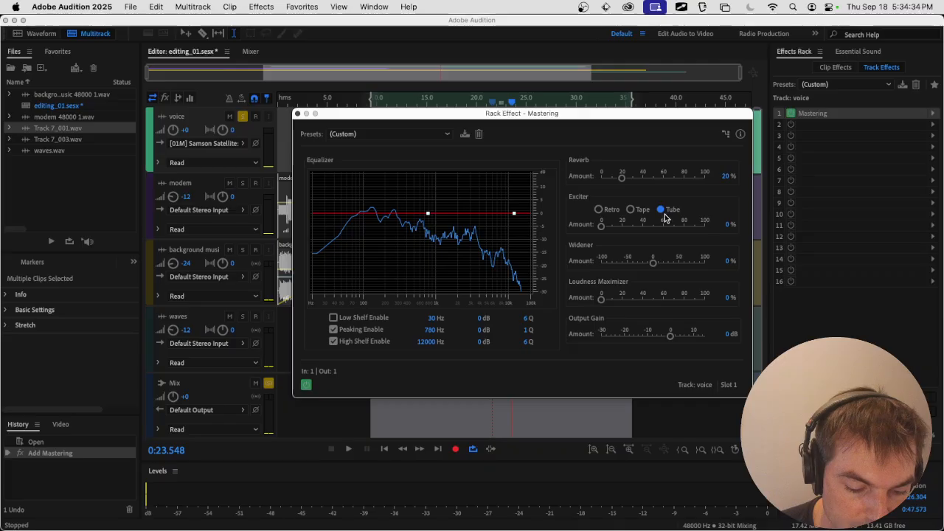
pyautogui.moveTo(602, 227); pyautogui.dragTo(708, 224)
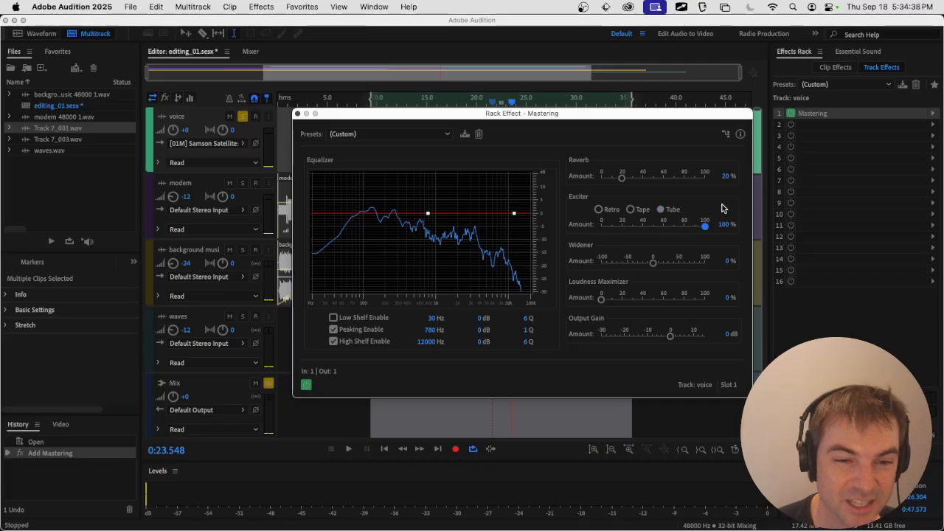
pyautogui.press('space')
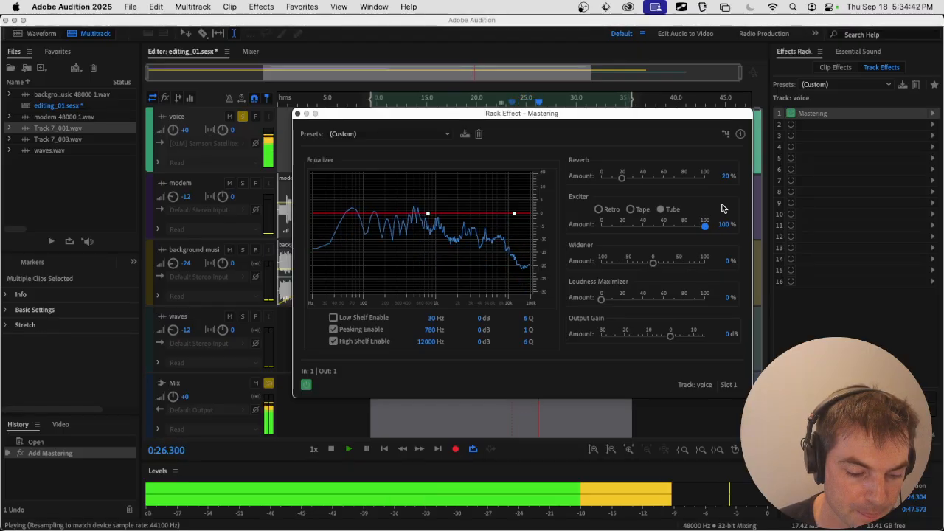
pyautogui.press('space')
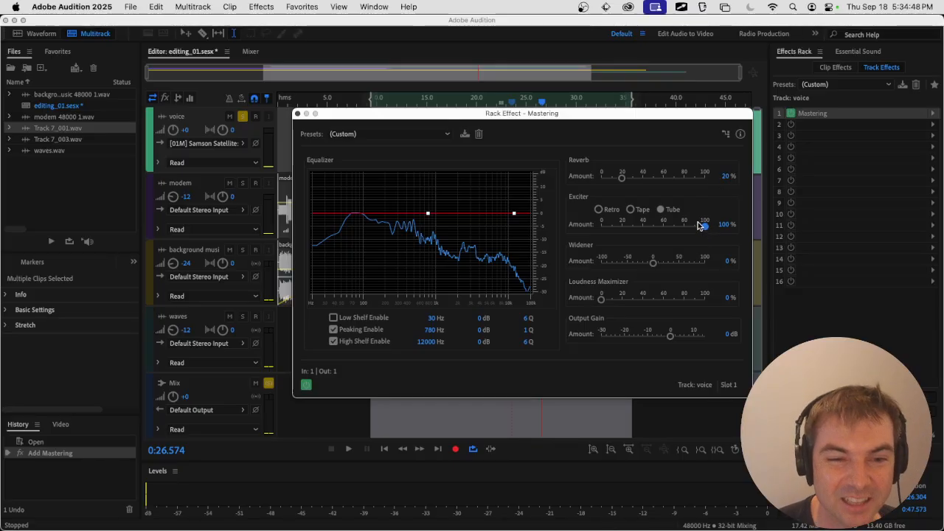
# Set the Exciter amount to 20% and compare the Retro, Tape and Tube modes during playback, settling on Retro.
pyautogui.moveTo(702, 226); pyautogui.dragTo(621, 227)
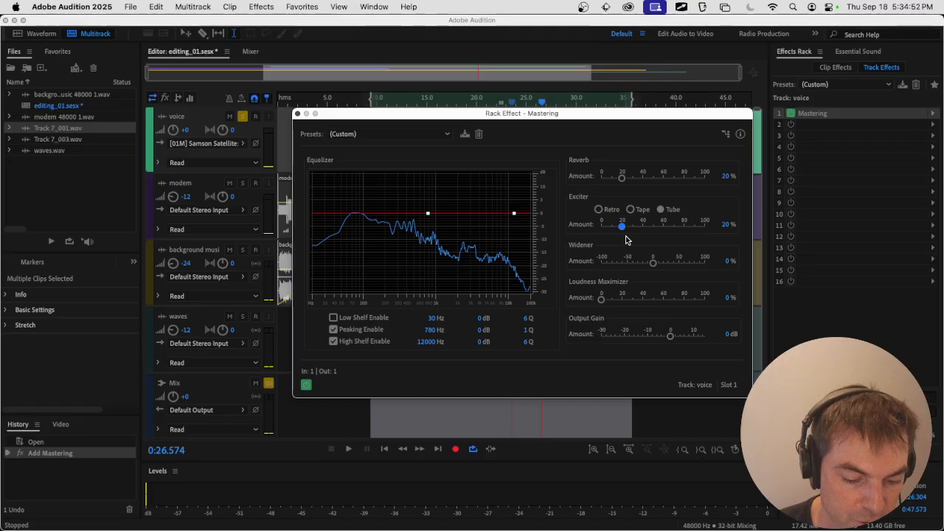
pyautogui.press('space')
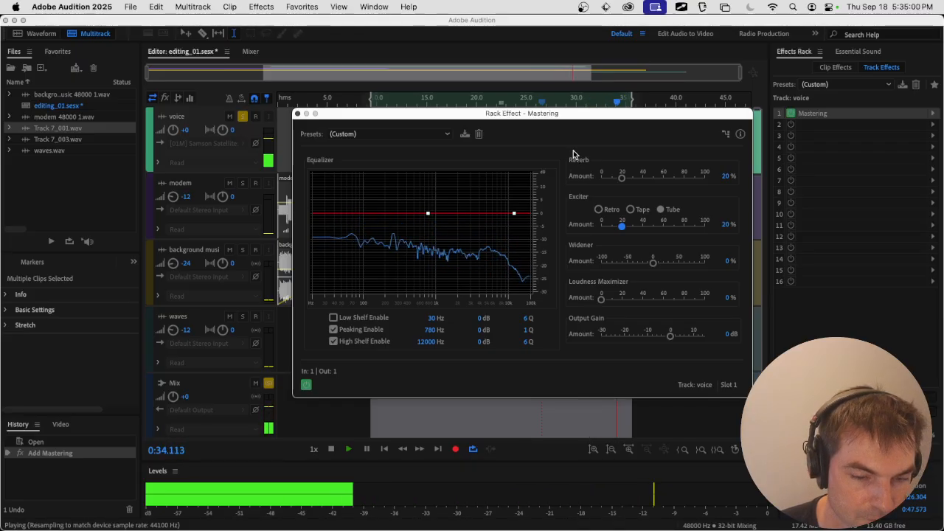
pyautogui.click(609, 210)
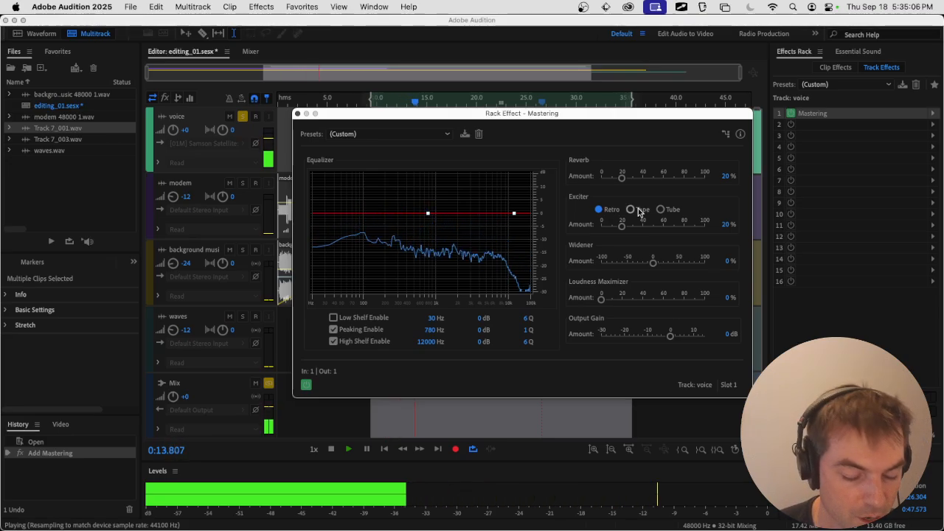
pyautogui.click(638, 211)
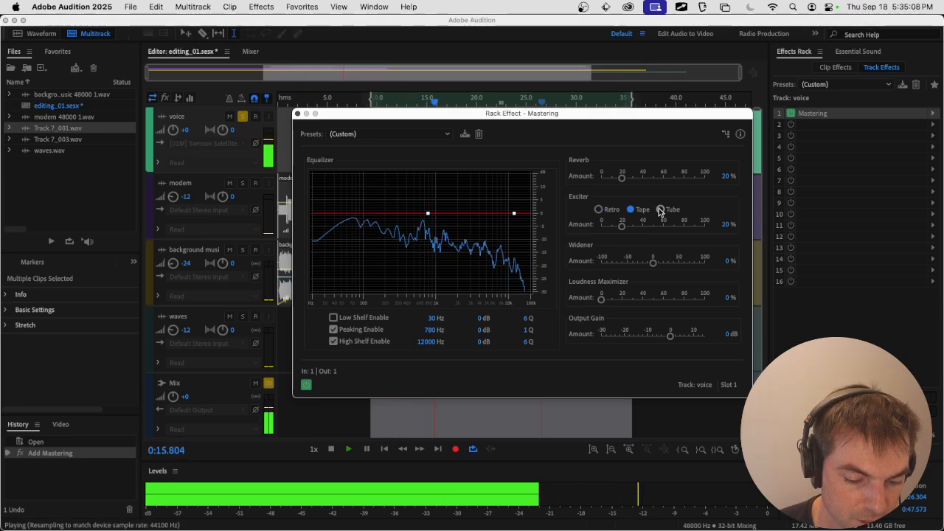
pyautogui.click(659, 211)
pyautogui.click(631, 210)
pyautogui.click(617, 211)
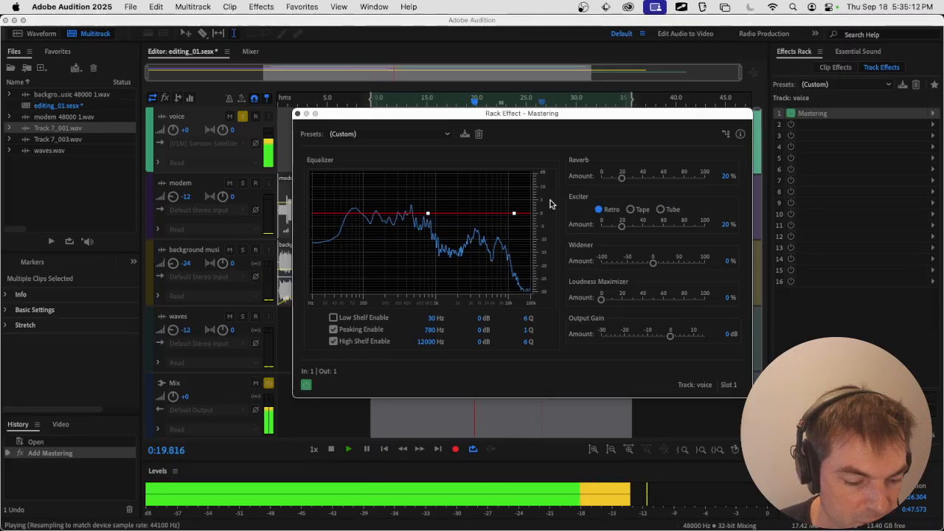
pyautogui.press('space')
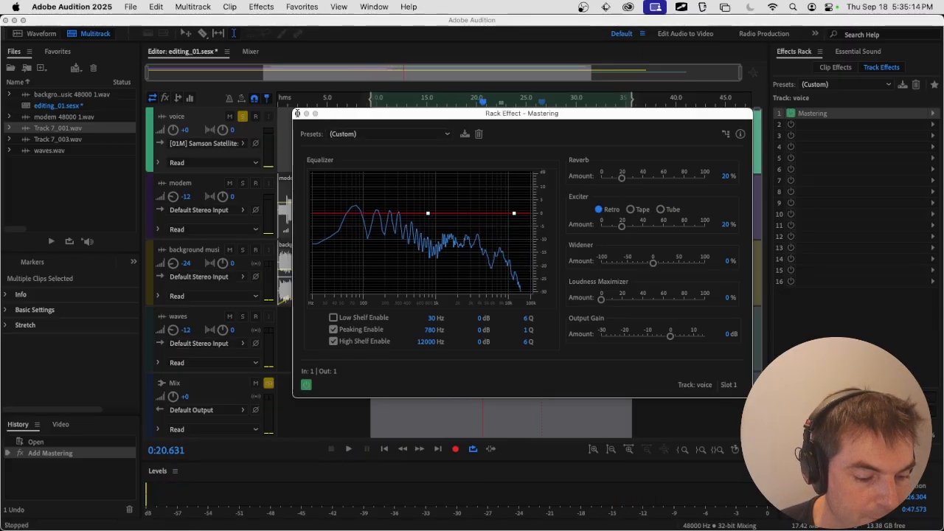
# Close the Mastering settings, save the session, and clear the time selection.
pyautogui.click(297, 114)
pyautogui.press('super+s')
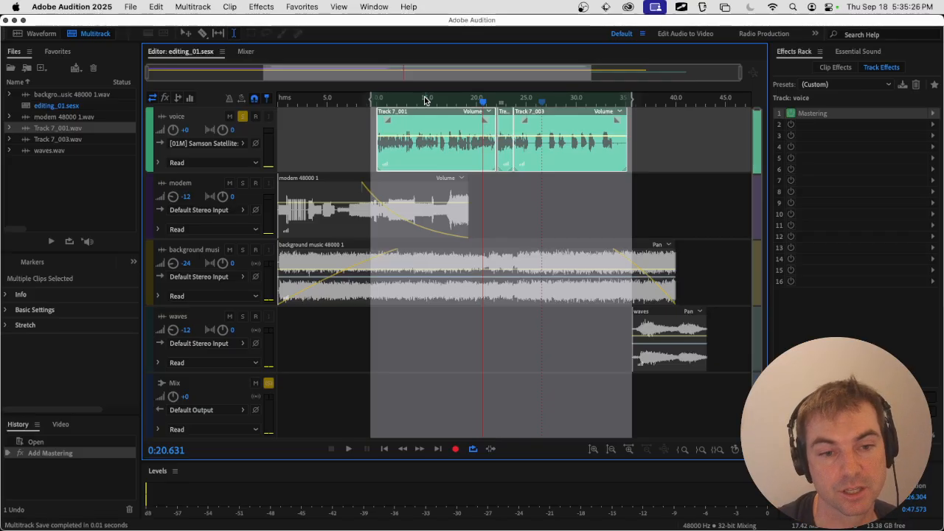
pyautogui.press('g')
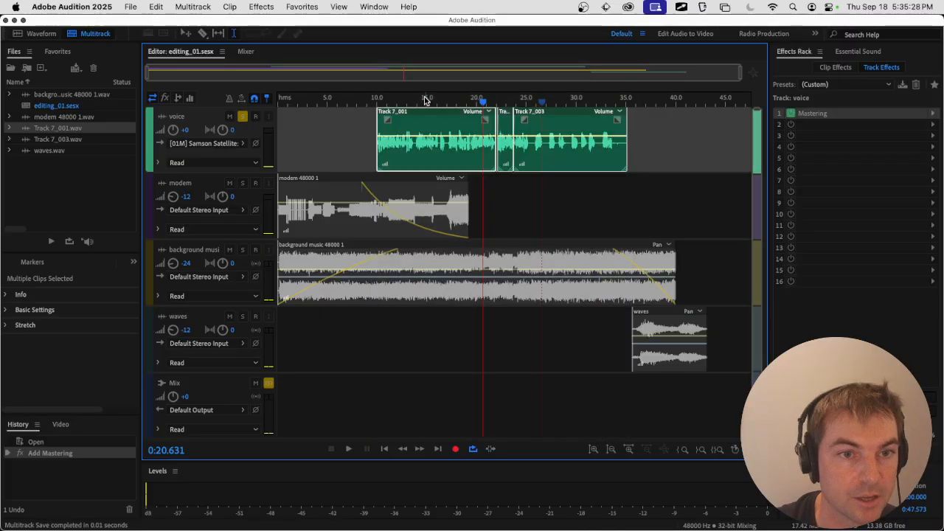
# Play the voice track from about 0:12 while toggling the Mastering effect's power to compare the sound, and save the session.
pyautogui.click(397, 101)
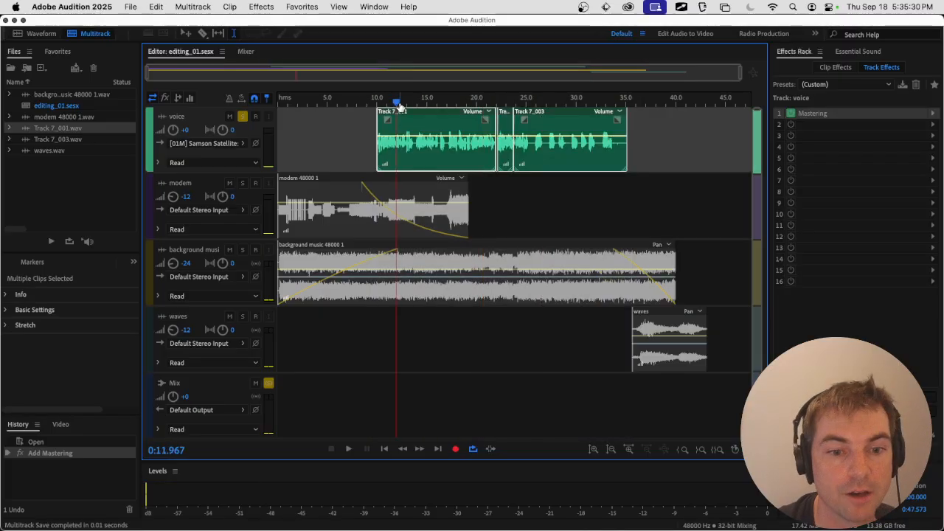
pyautogui.press('space')
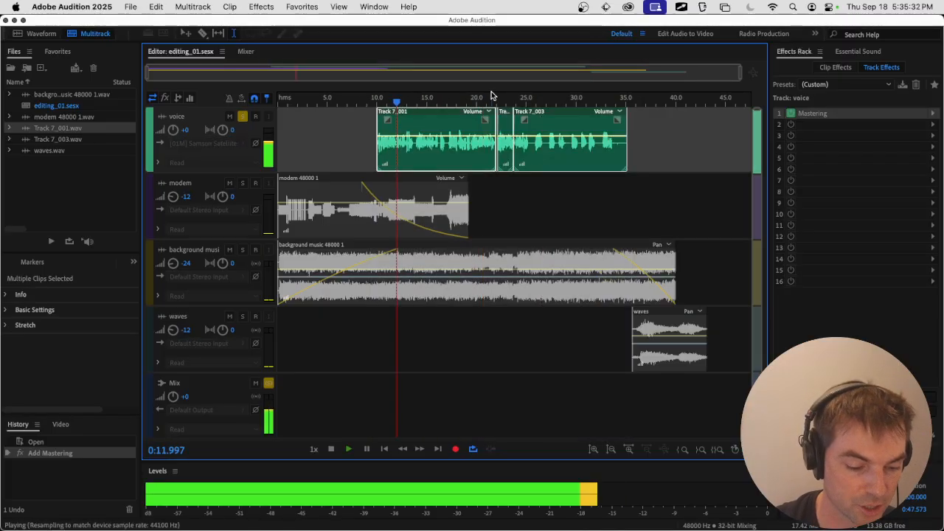
pyautogui.click(790, 114)
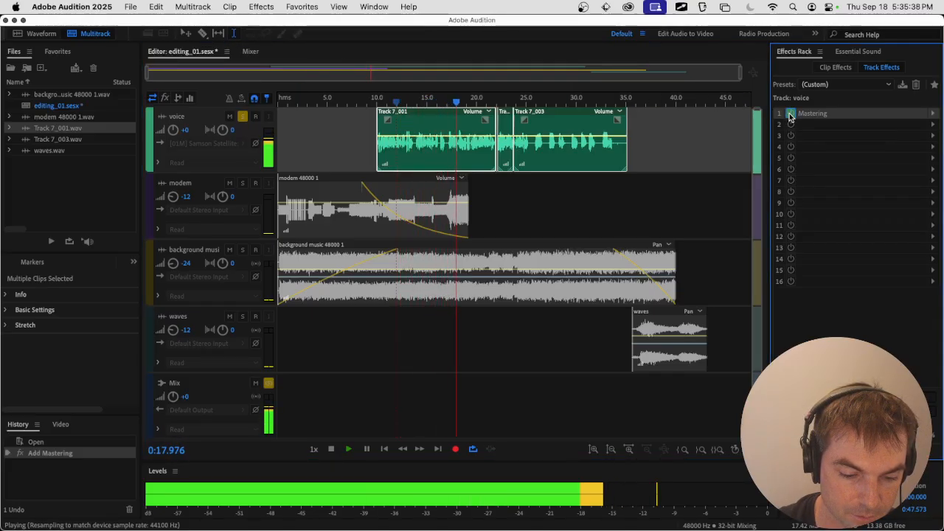
pyautogui.press('space')
pyautogui.press('super+s')
pyautogui.click(932, 125)
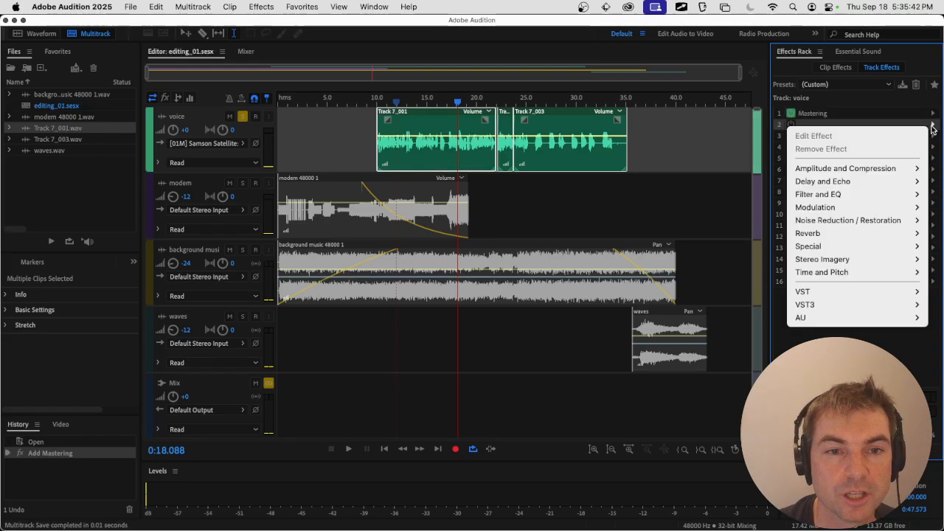
pyautogui.moveTo(895, 170)
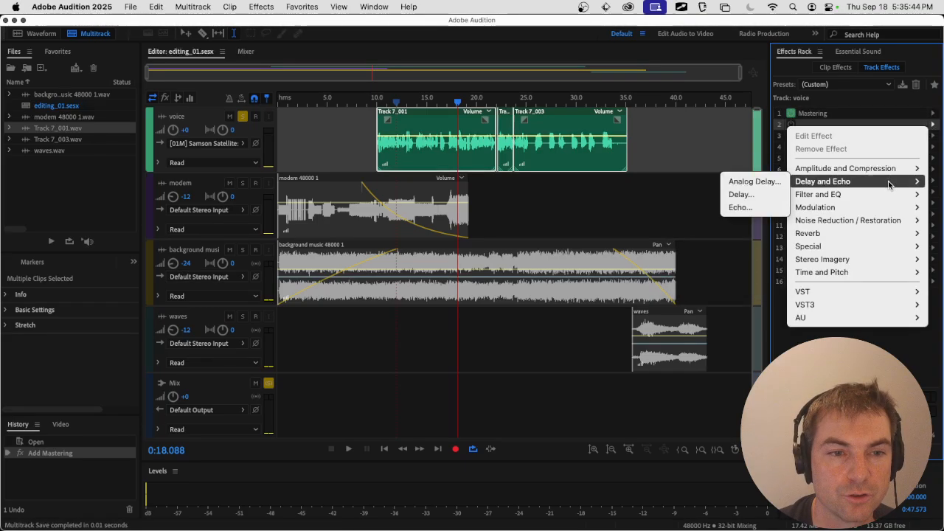
pyautogui.moveTo(887, 209)
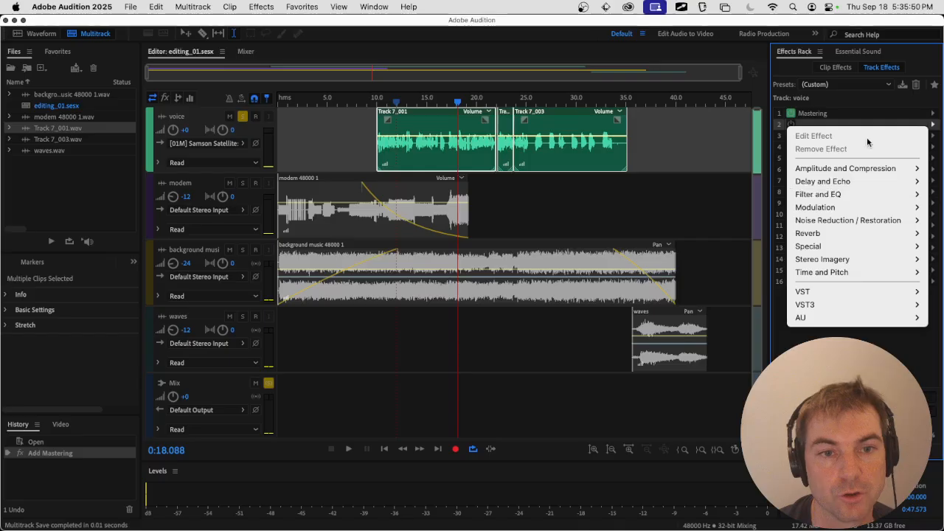
pyautogui.click(851, 103)
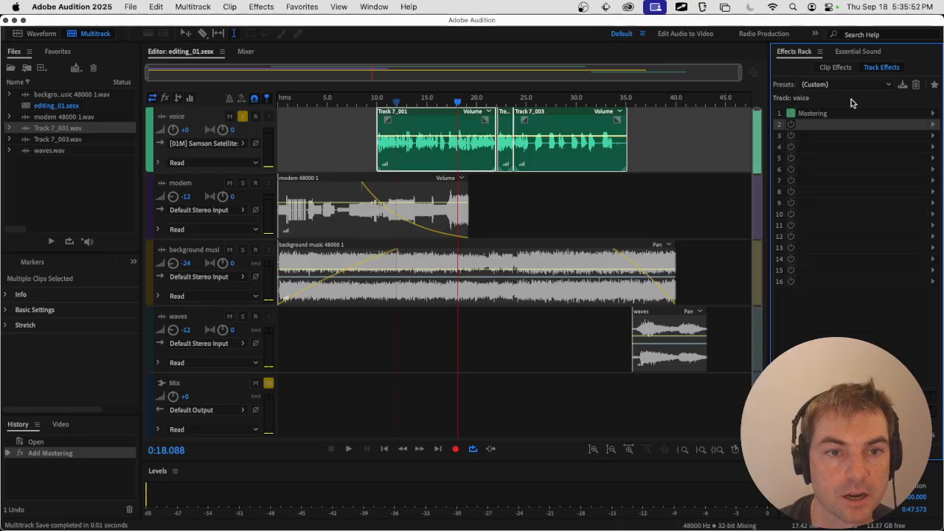
# Switch to the TextEdit notes "audio filters and effects" and highlight the "Speed, pitch" line.
pyautogui.press('super+Tab')
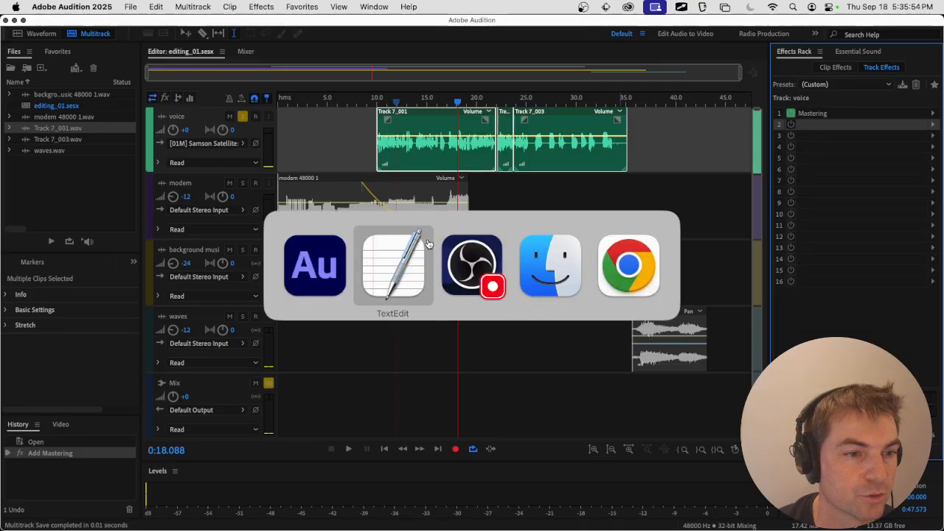
pyautogui.click(365, 269)
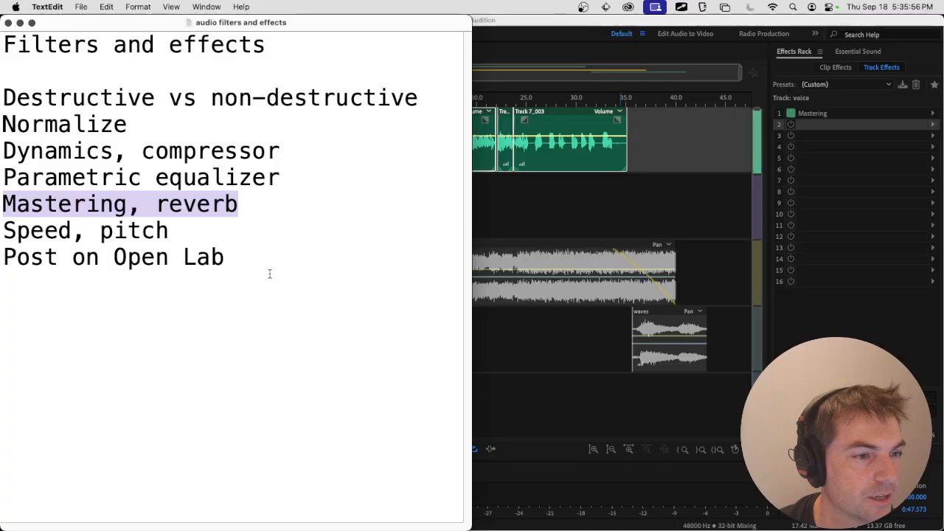
pyautogui.moveTo(205, 232); pyautogui.dragTo(49, 233)
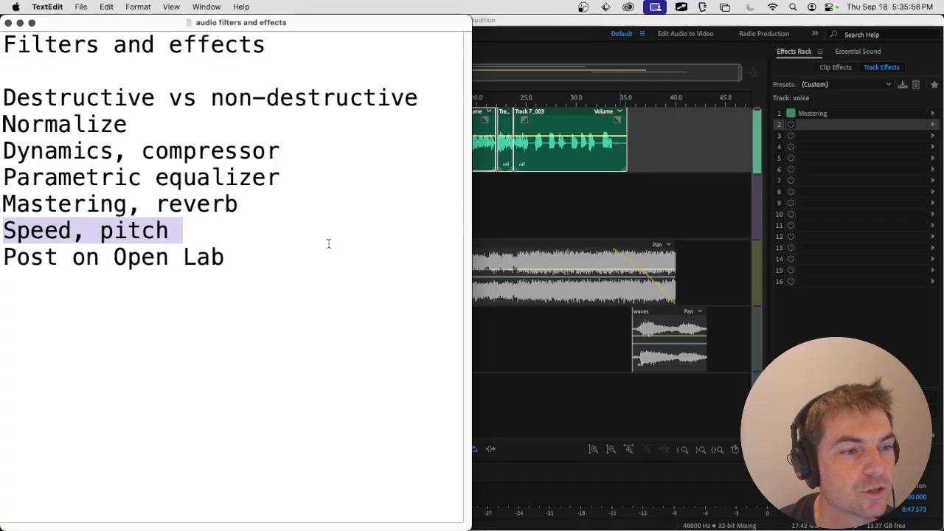
# Switch back to Adobe Audition, turn off solo on the voice track, and open the modem clip in the waveform editor.
pyautogui.click(583, 230)
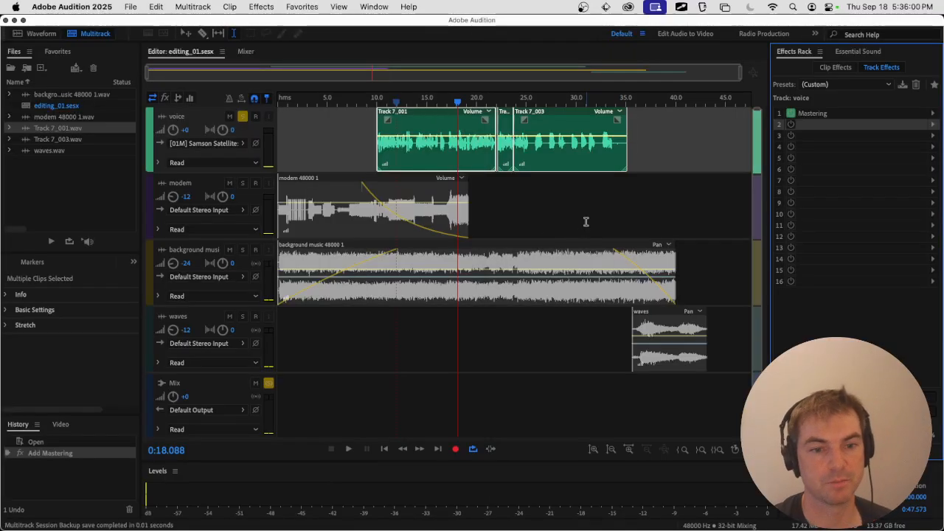
pyautogui.click(241, 118)
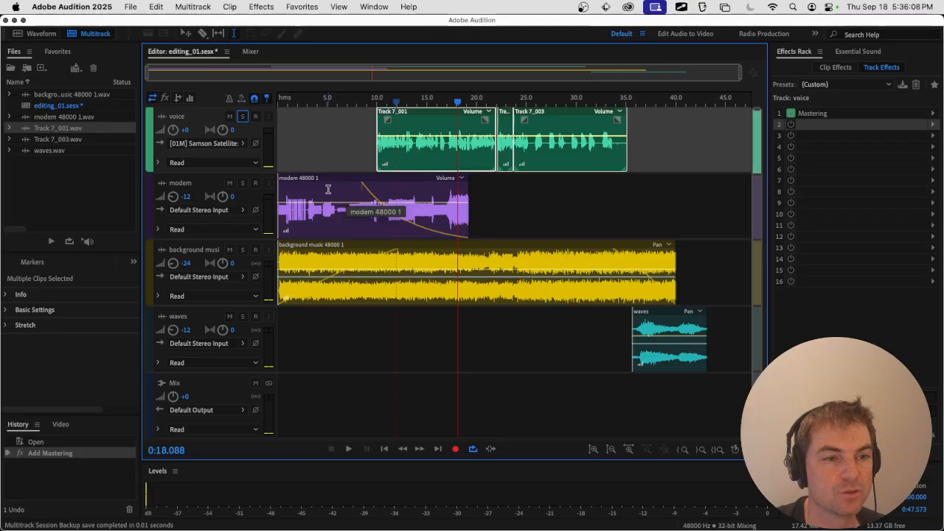
pyautogui.doubleClick(330, 189)
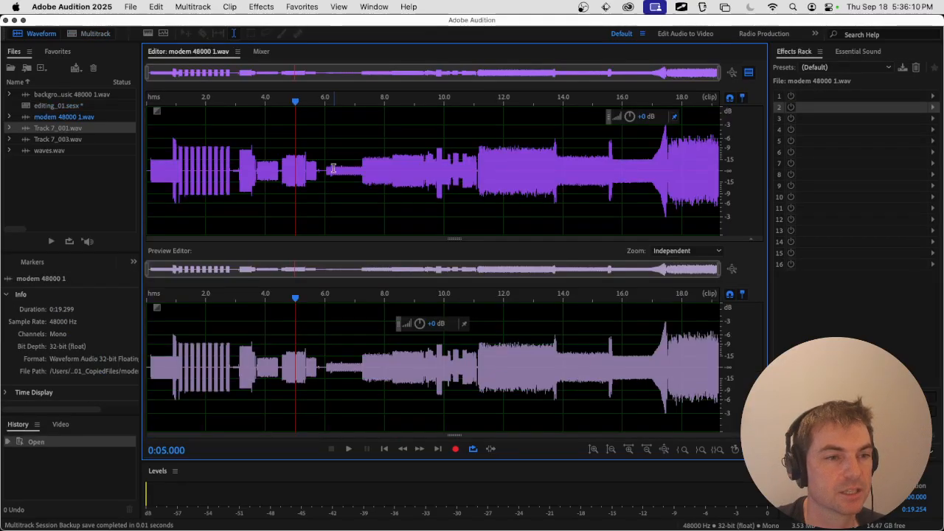
# Select the entire modem waveform and play its opening seconds.
pyautogui.doubleClick(336, 153)
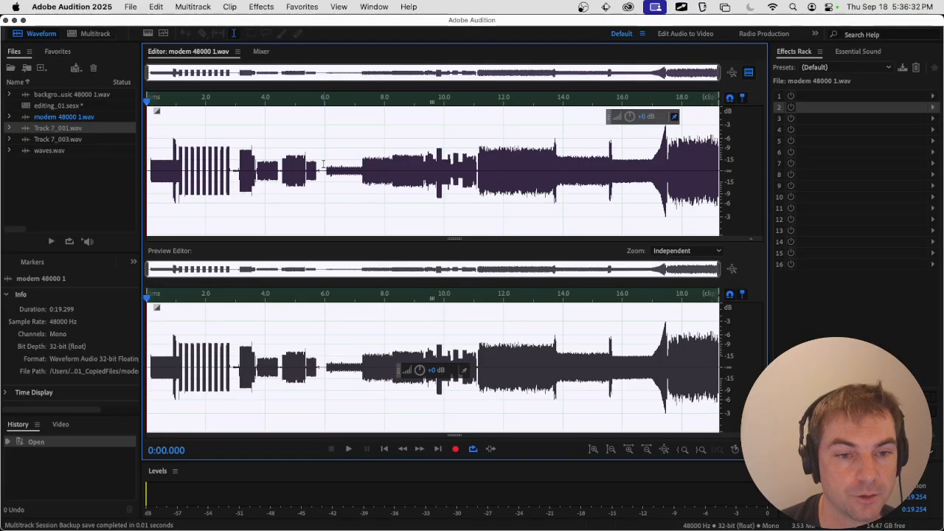
pyautogui.press('space')
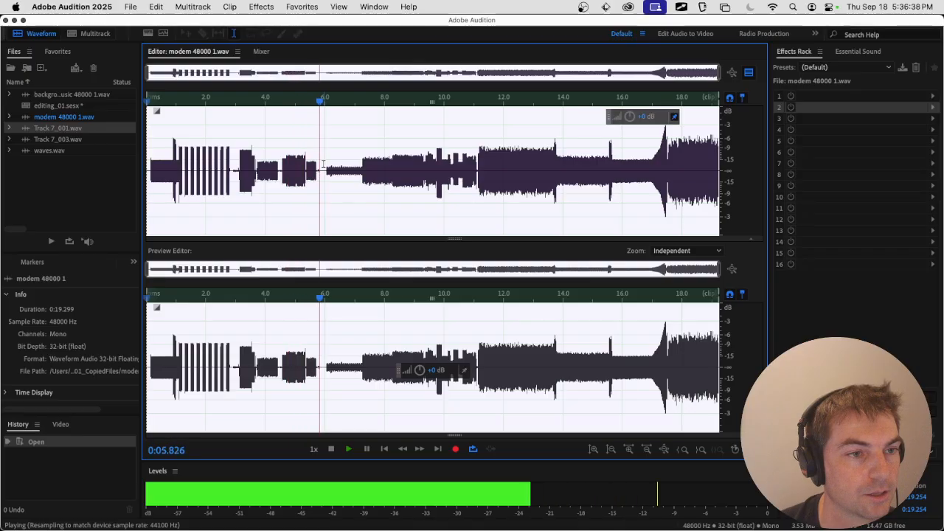
pyautogui.press('space')
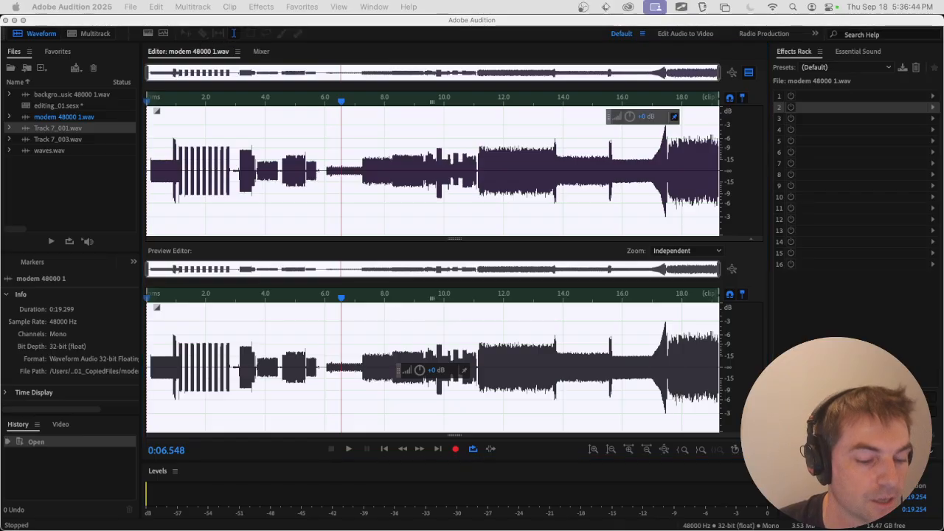
# Open the Stretch and Pitch effect for the selected modem audio and position its window clear of the preview waveform.
pyautogui.click(258, 7)
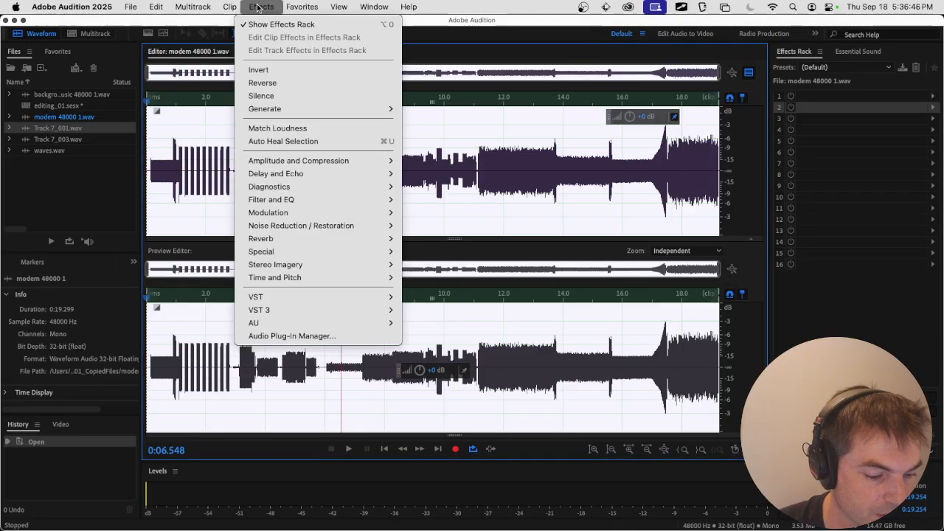
pyautogui.moveTo(336, 276)
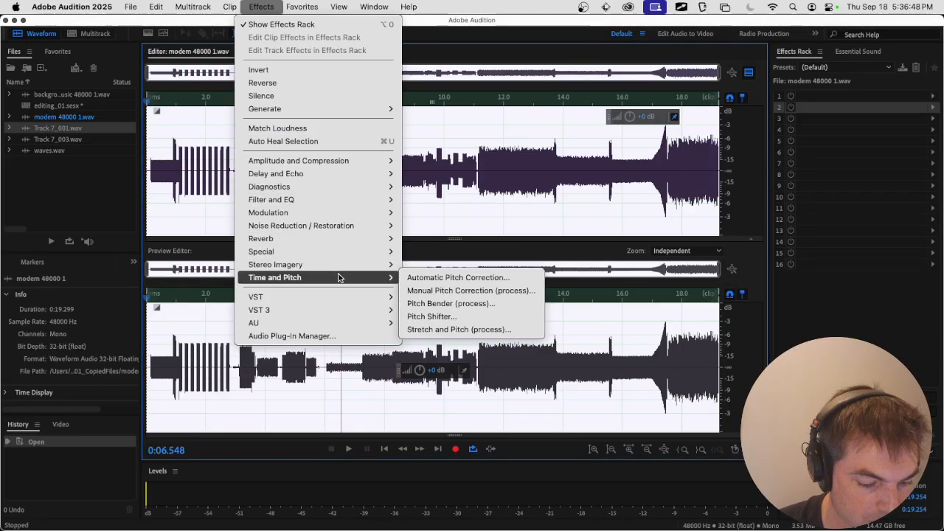
pyautogui.click(480, 330)
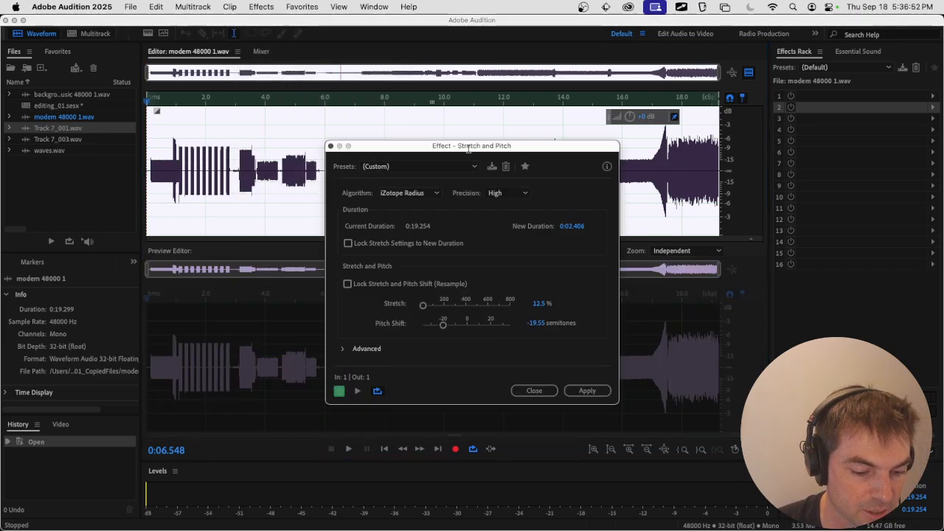
pyautogui.moveTo(467, 145); pyautogui.dragTo(428, 19)
pyautogui.click(360, 39)
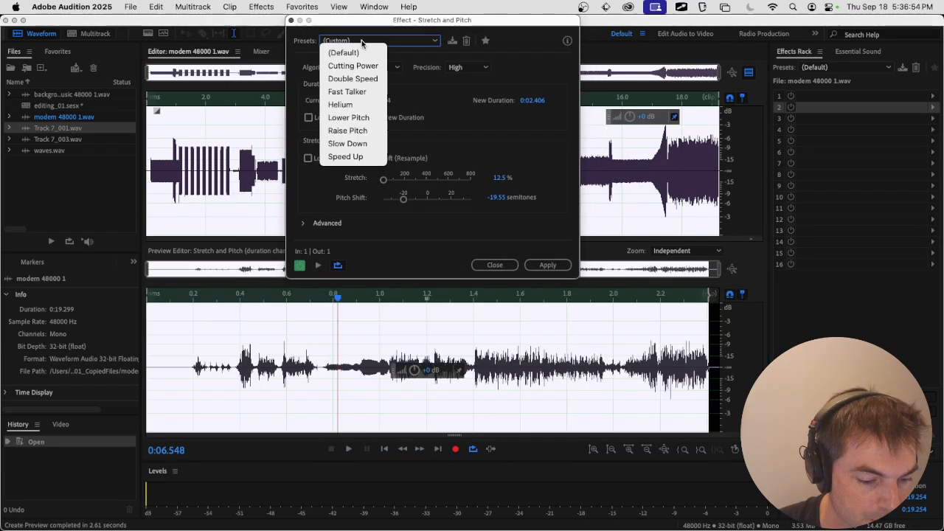
pyautogui.click(366, 38)
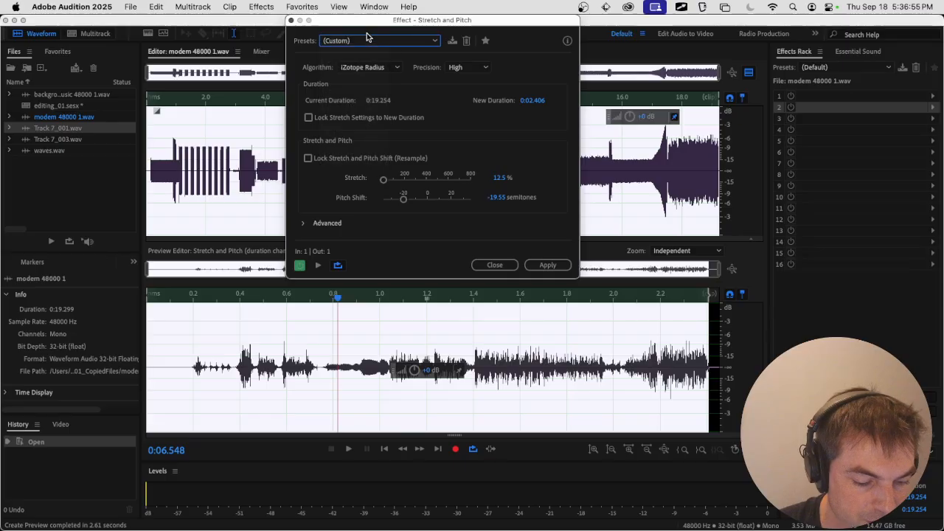
# Try a new duration of 2 seconds for the modem audio and preview the sound.
pyautogui.click(530, 101)
pyautogui.write('2')
pyautogui.press('Return')
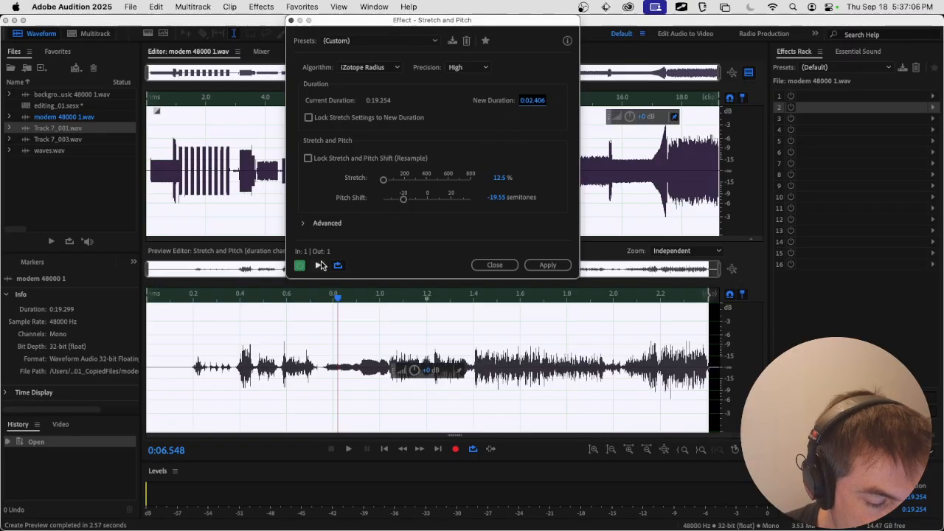
pyautogui.click(315, 266)
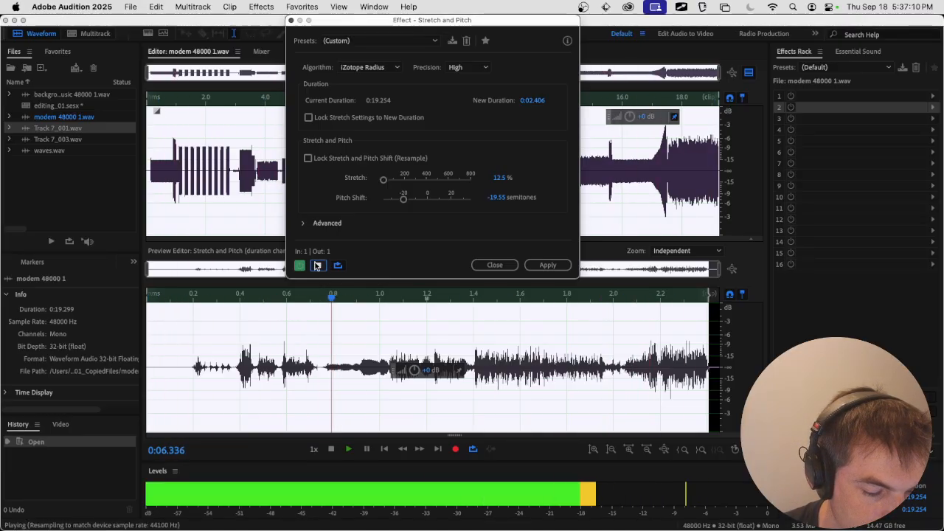
pyautogui.click(318, 266)
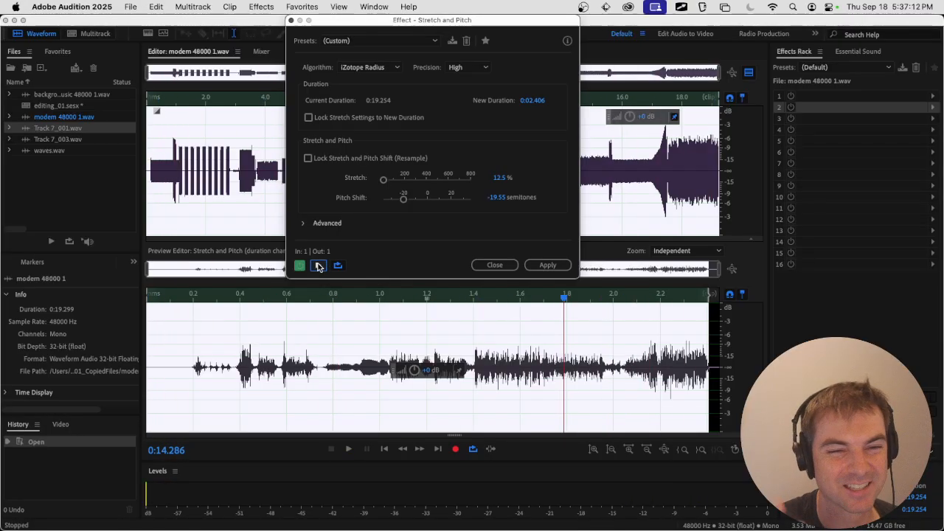
# Change the new duration to 8 seconds and preview the modem audio with its lowered pitch.
pyautogui.click(531, 101)
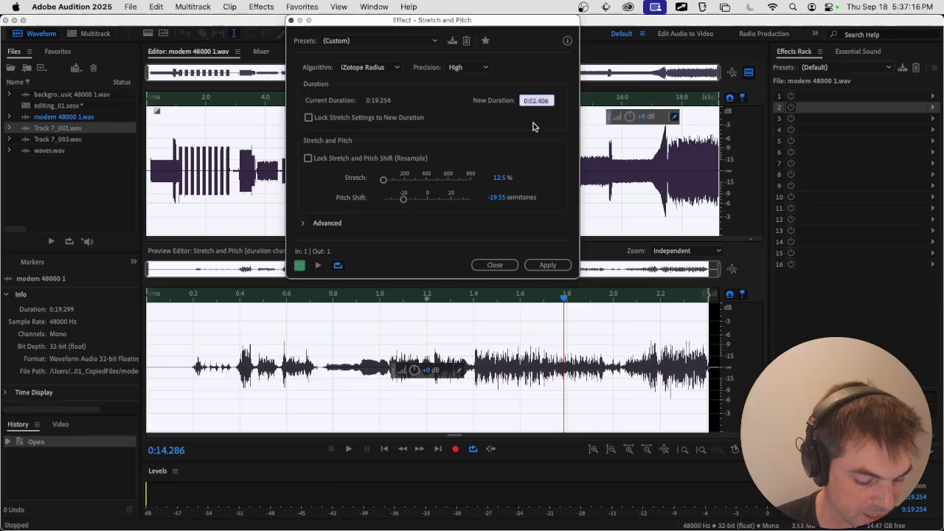
pyautogui.write('8')
pyautogui.press('Return')
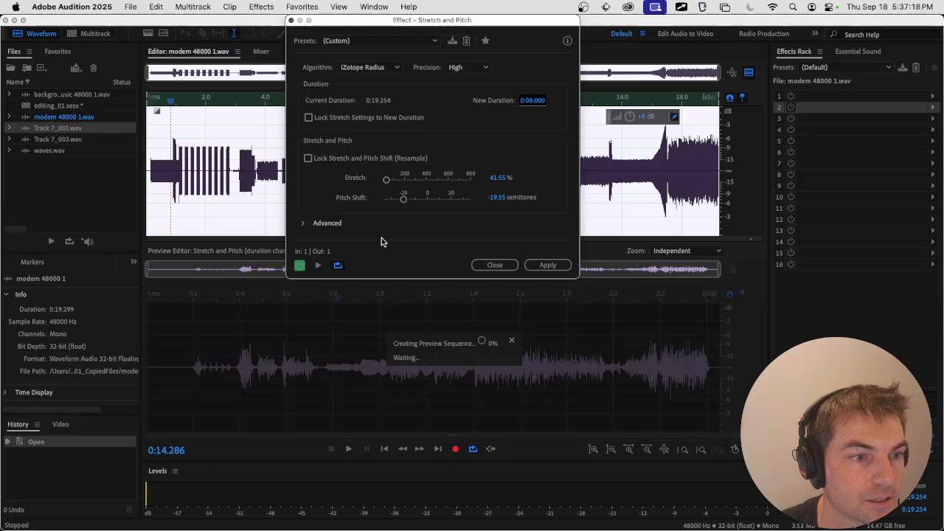
pyautogui.click(320, 266)
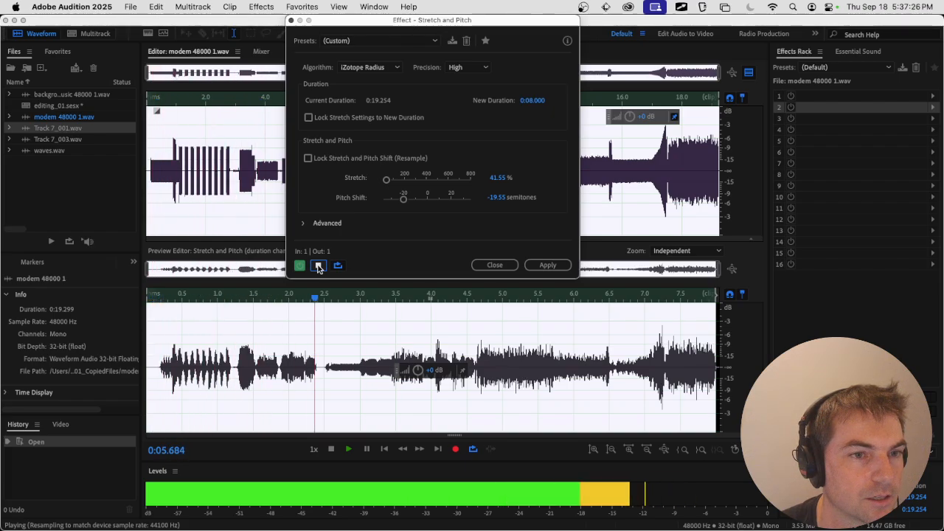
pyautogui.click(318, 266)
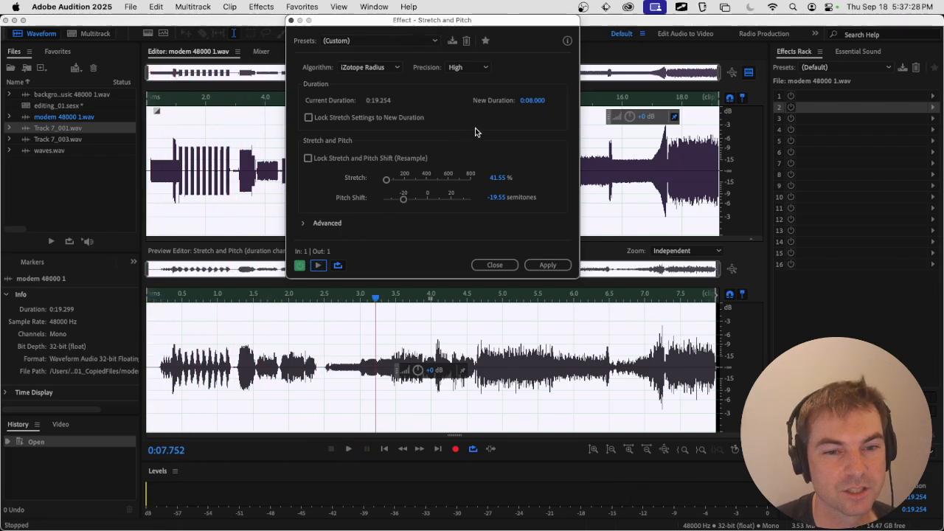
# Bring the pitch shift back near 0 semitones and restore the effect's Default preset.
pyautogui.moveTo(408, 201); pyautogui.dragTo(423, 205)
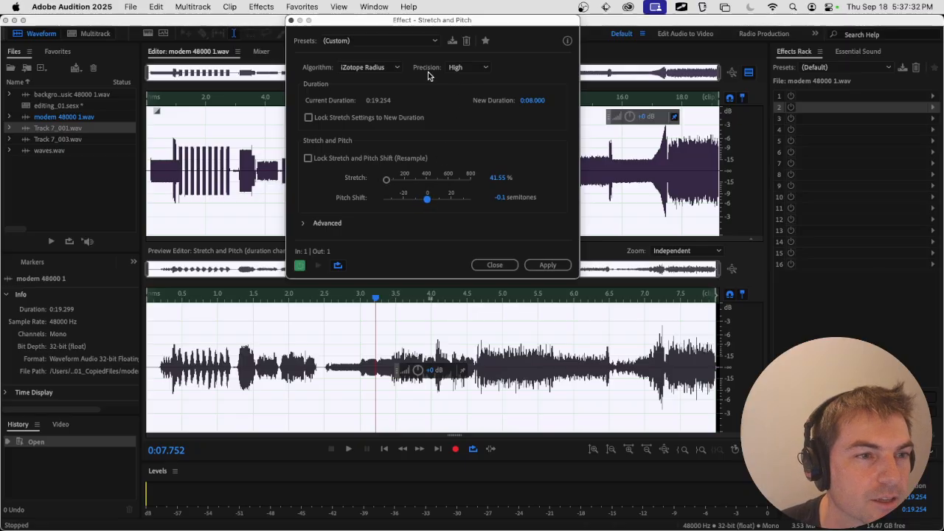
pyautogui.click(427, 41)
pyautogui.click(372, 55)
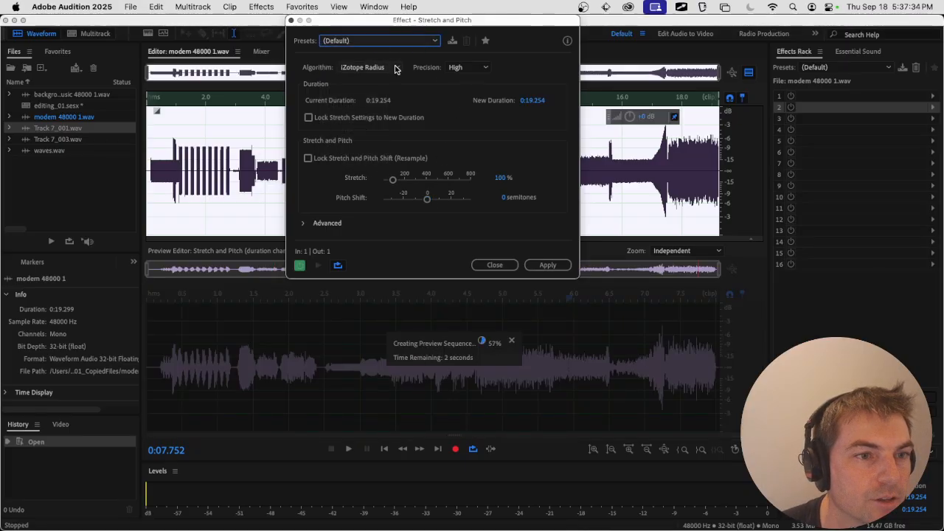
# Set the new duration to 8 seconds with no pitch shift and preview the sped-up modem audio.
pyautogui.click(539, 103)
pyautogui.write('8')
pyautogui.press('Return')
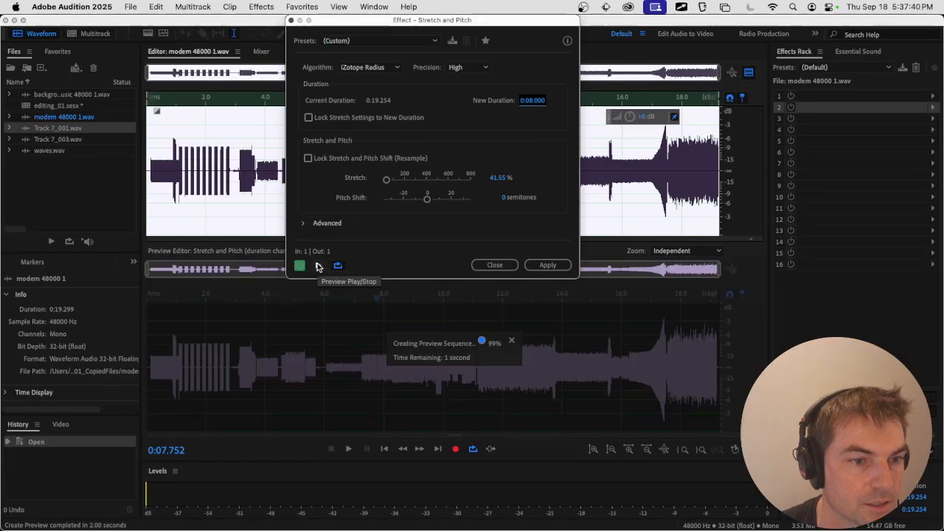
pyautogui.click(319, 266)
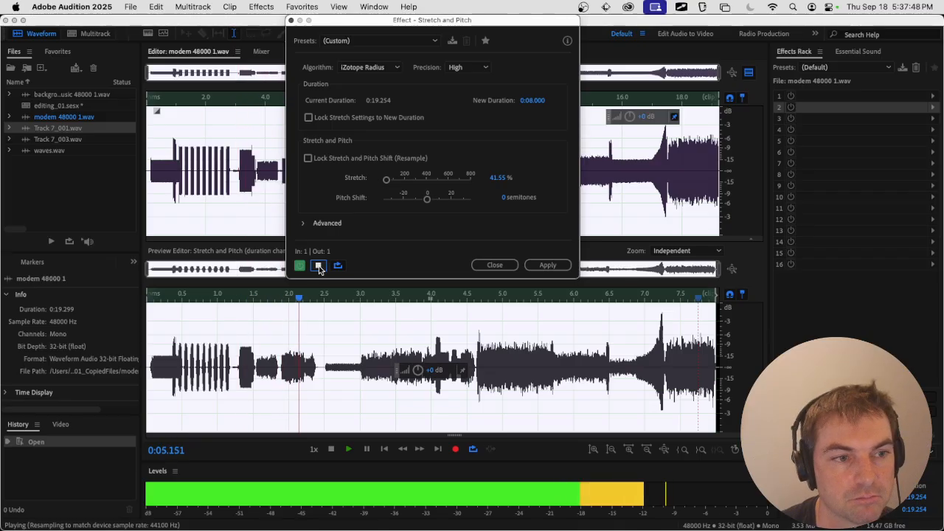
pyautogui.click(319, 267)
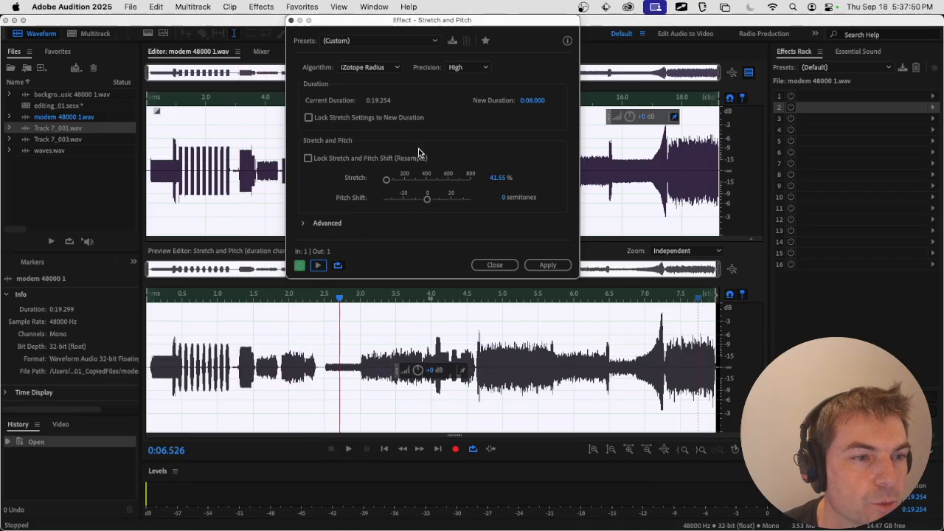
# Toggle Lock Stretch Settings to New Duration on and off, and preview a pitch shift of -17.96 semitones.
pyautogui.click(379, 119)
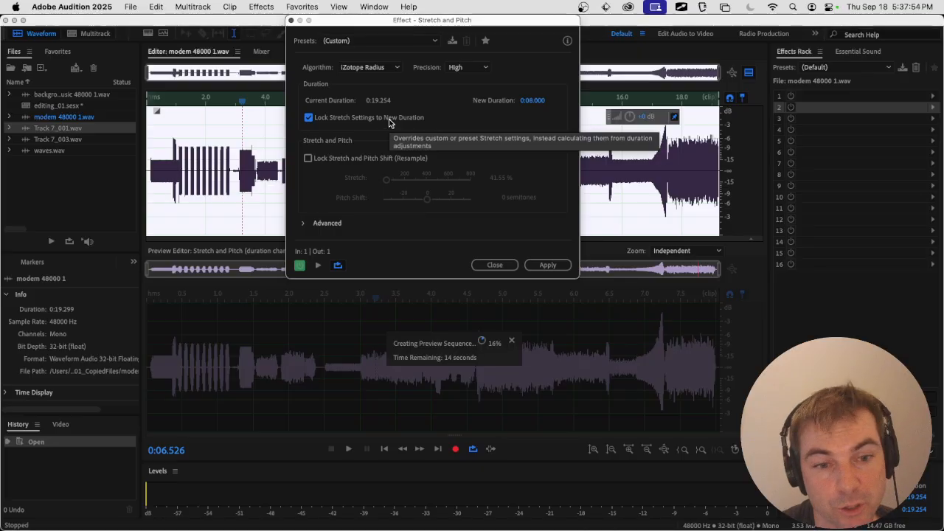
pyautogui.click(389, 123)
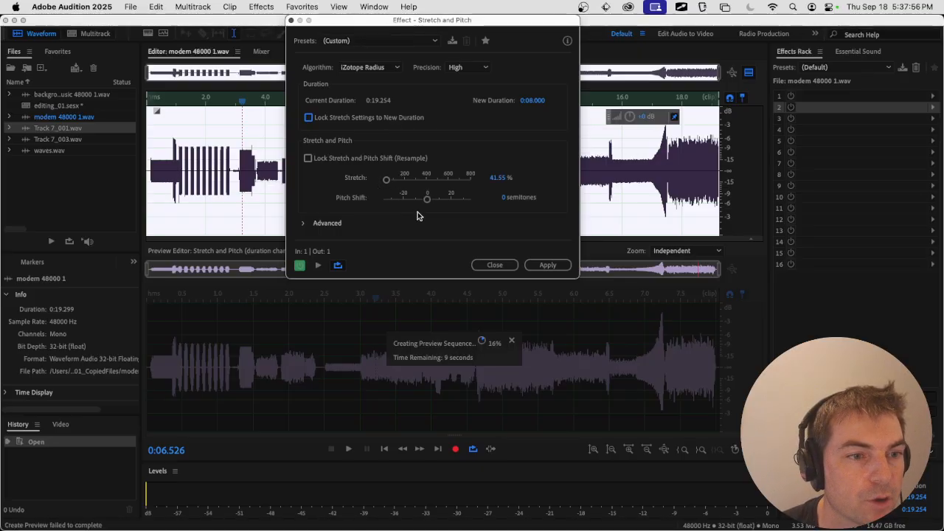
pyautogui.moveTo(426, 199); pyautogui.dragTo(405, 199)
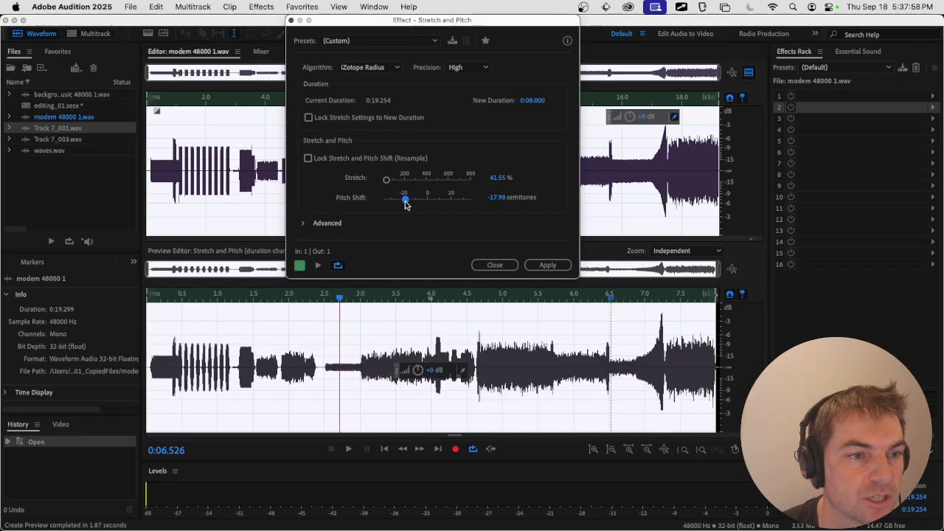
pyautogui.click(320, 265)
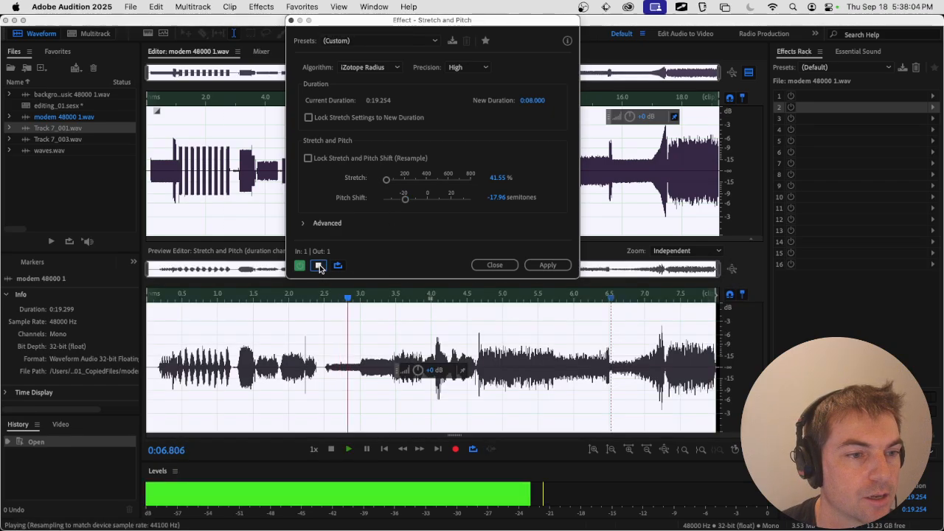
pyautogui.click(319, 266)
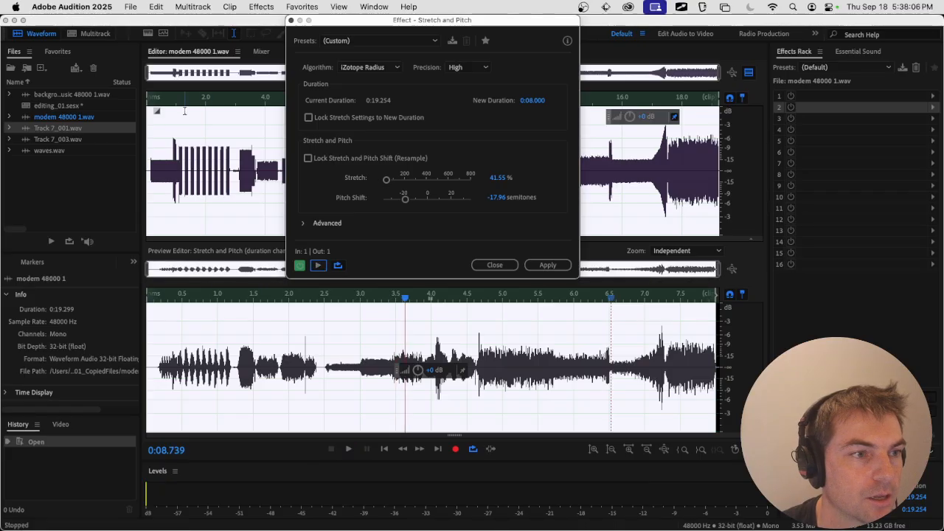
# Raise the pitch shift to -5.9 semitones and preview the modem audio twice.
pyautogui.moveTo(405, 201); pyautogui.dragTo(414, 204)
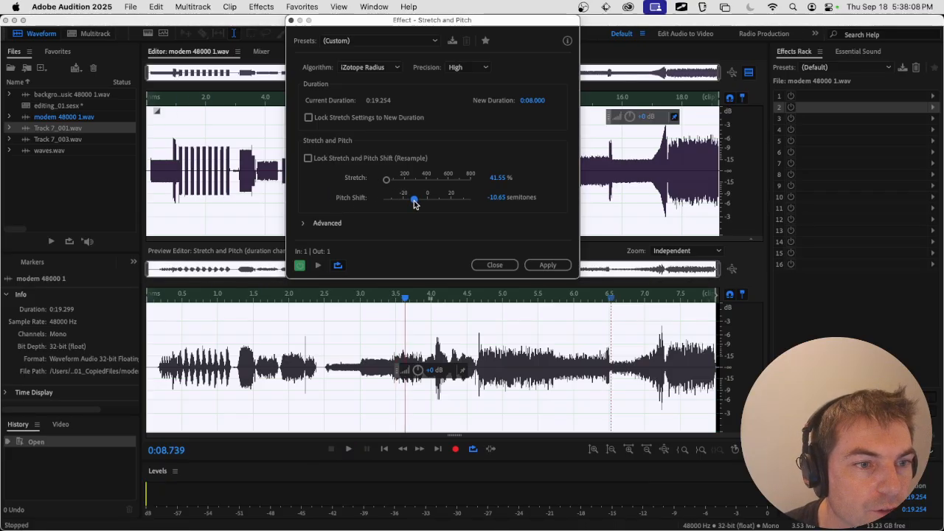
pyautogui.click(319, 267)
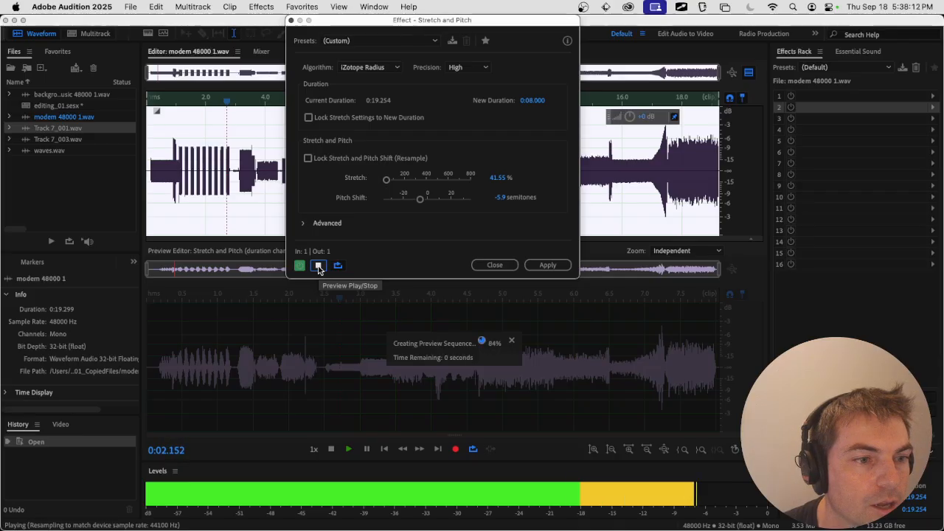
pyautogui.click(318, 266)
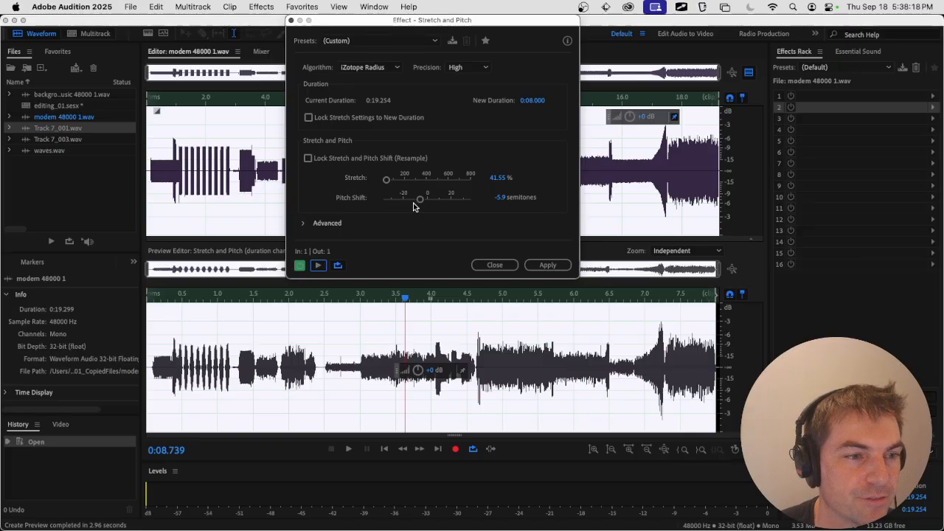
pyautogui.click(319, 267)
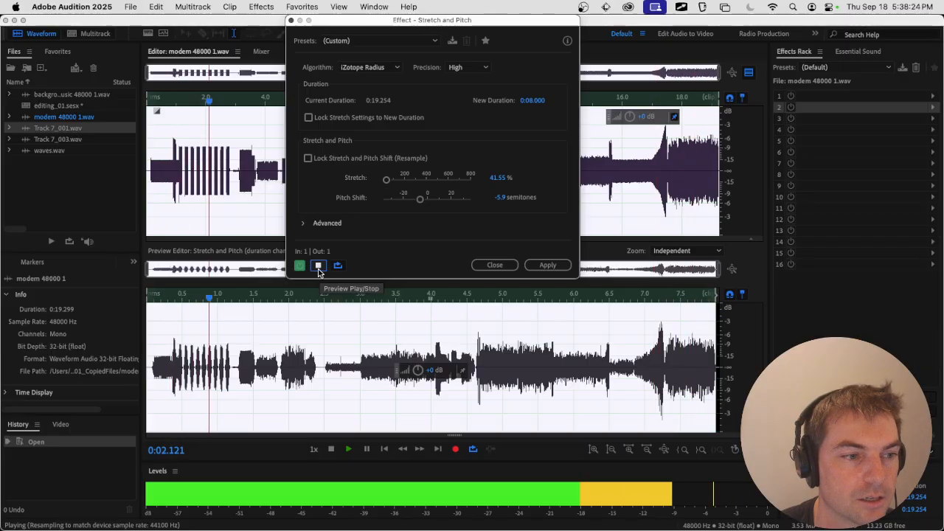
pyautogui.click(319, 267)
# Raise the pitch shift to 7.62 semitones and preview the higher-pitched modem audio.
pyautogui.moveTo(420, 200); pyautogui.dragTo(435, 204)
pyautogui.click(319, 265)
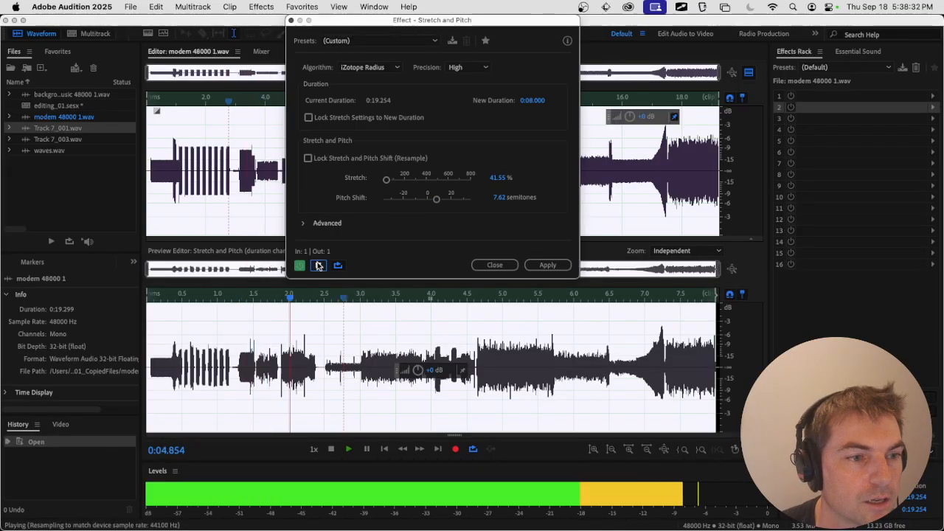
pyautogui.press('space')
# Set the pitch shift of the modem audio to 5 semitones.
pyautogui.moveTo(435, 199); pyautogui.dragTo(422, 205)
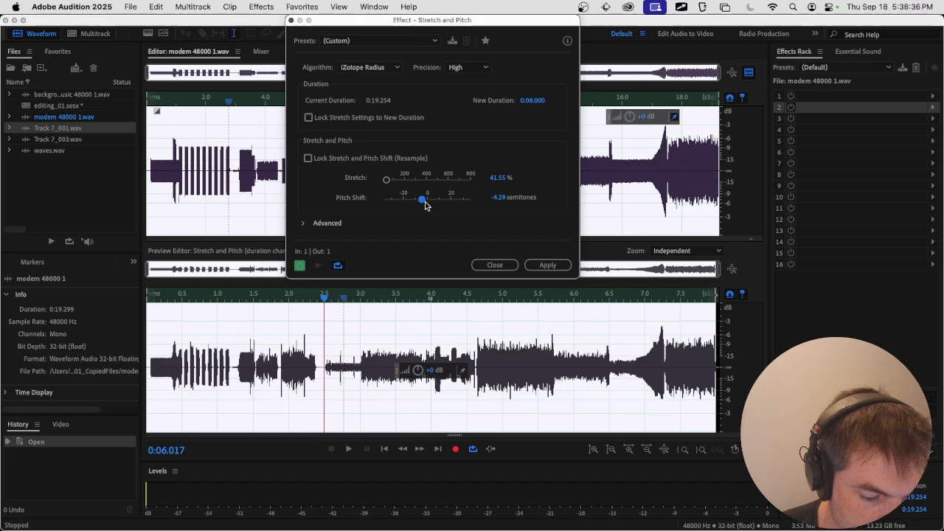
pyautogui.click(499, 199)
pyautogui.write('5')
pyautogui.press('Return')
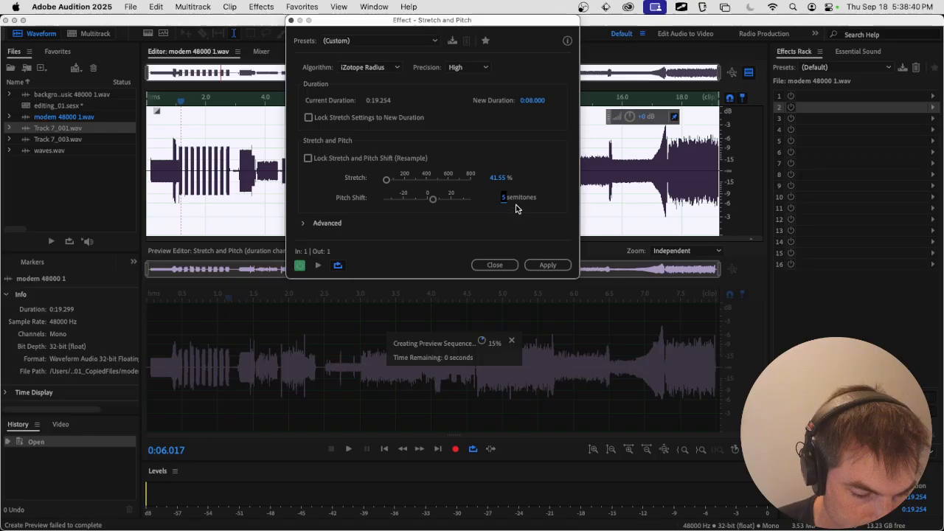
# Set the modem audio's pitch shift to -6 semitones, preview it, and apply Stretch and Pitch.
pyautogui.click(503, 197)
pyautogui.write('-6')
pyautogui.press('Return')
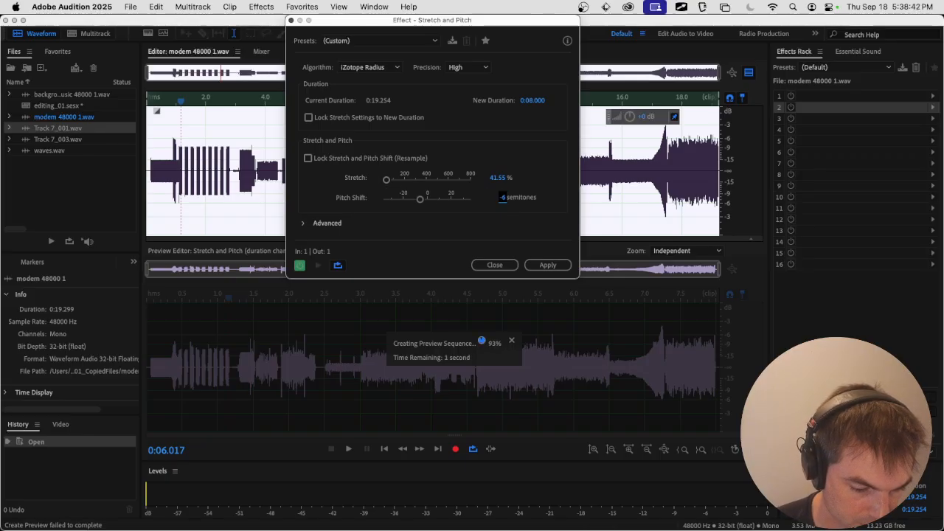
pyautogui.click(318, 265)
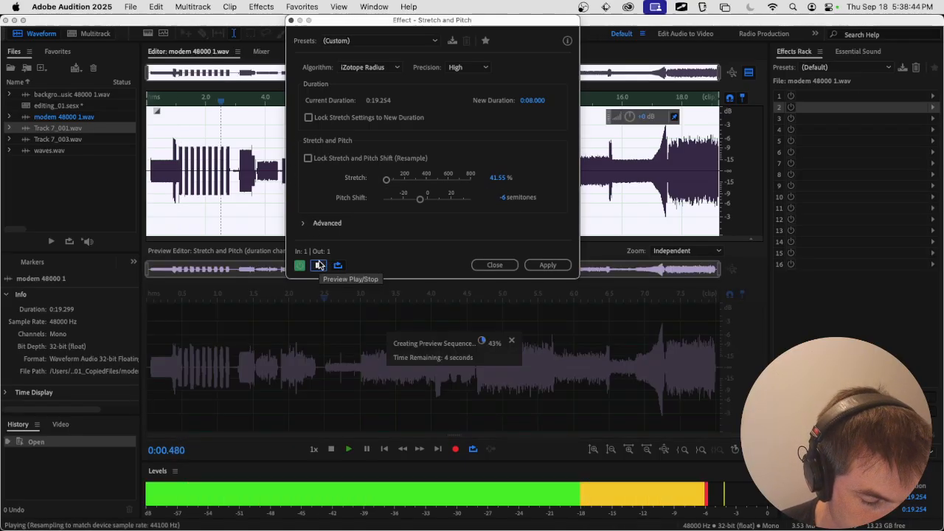
pyautogui.click(547, 265)
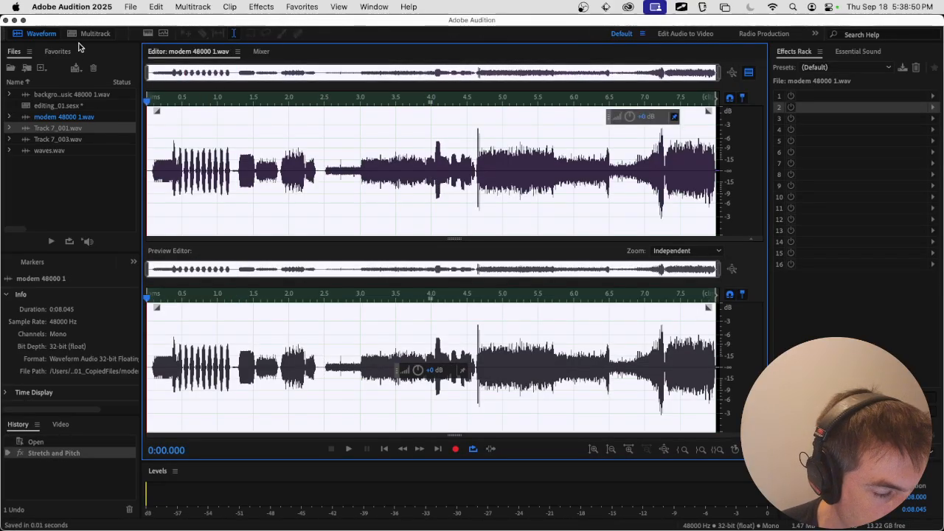
# Return to the multitrack session and trim the empty end of the modem clip to about 8.2 seconds.
pyautogui.click(88, 33)
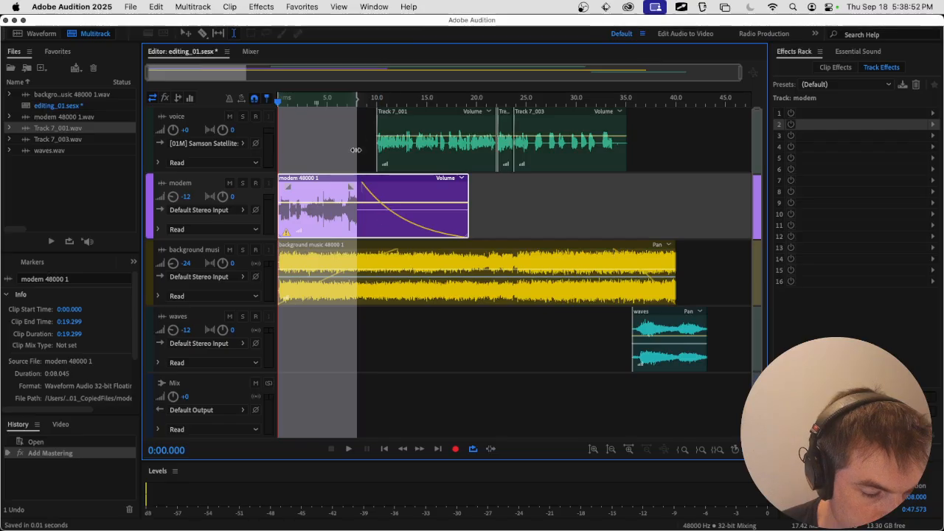
pyautogui.click(389, 192)
pyautogui.click(347, 194)
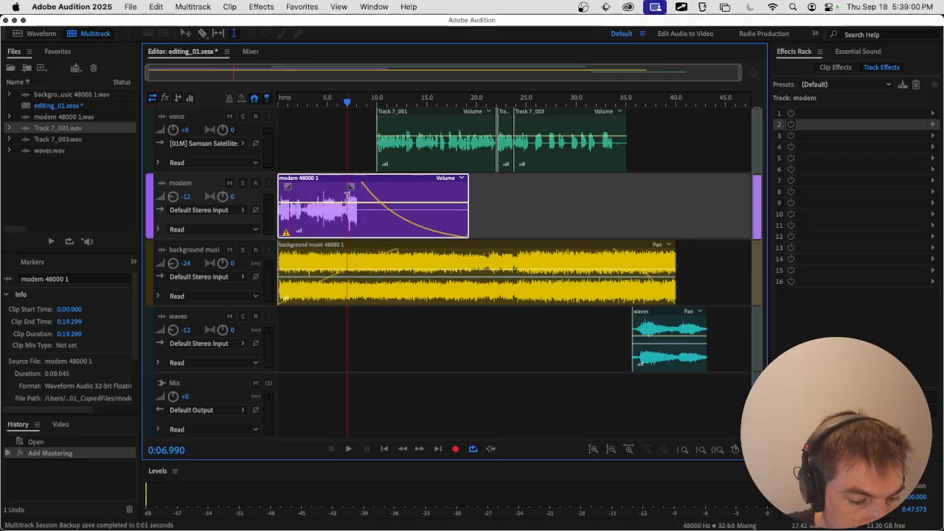
pyautogui.moveTo(467, 189); pyautogui.dragTo(355, 194)
# Play the session from the start through the shortened modem clip, and save the session.
pyautogui.moveTo(349, 101); pyautogui.dragTo(265, 101)
pyautogui.press('space')
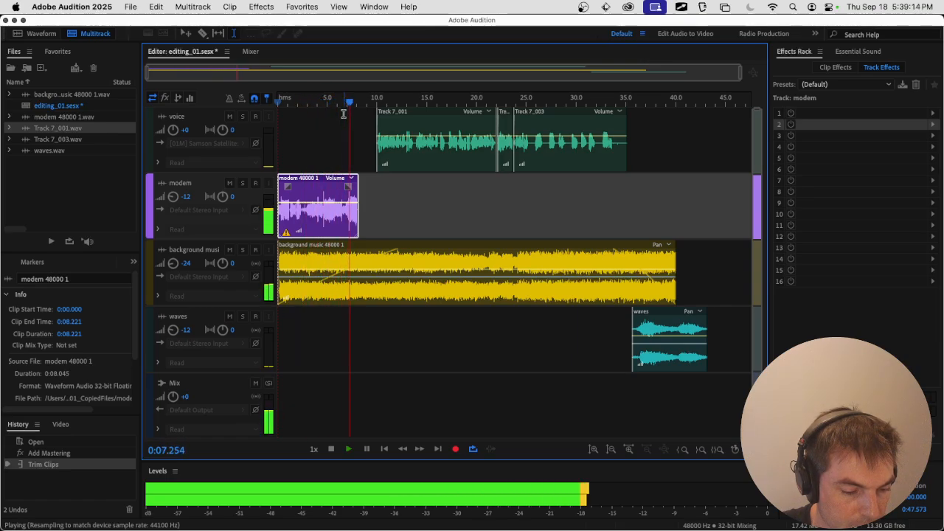
pyautogui.press('space')
pyautogui.press('super+s')
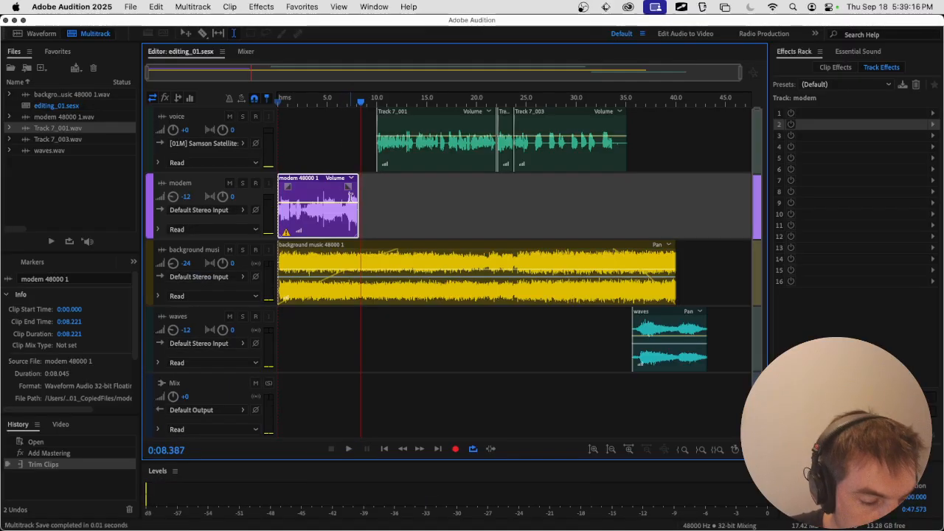
# Add a short fade-out to the end of the modem clip and move the voice clips to start right after it.
pyautogui.moveTo(347, 187); pyautogui.dragTo(339, 184)
pyautogui.moveTo(336, 180); pyautogui.dragTo(331, 182)
pyautogui.moveTo(643, 143); pyautogui.dragTo(425, 163)
pyautogui.click(346, 97)
pyautogui.press('space')
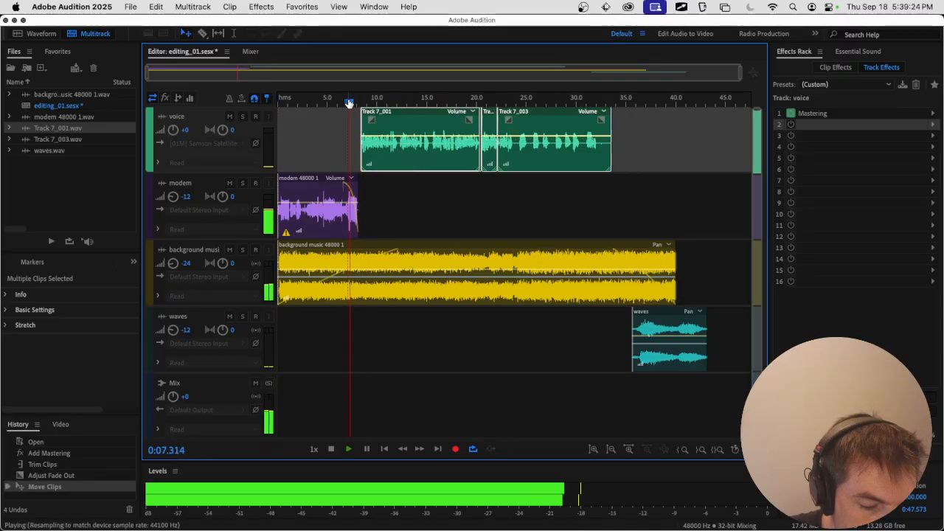
pyautogui.press('space')
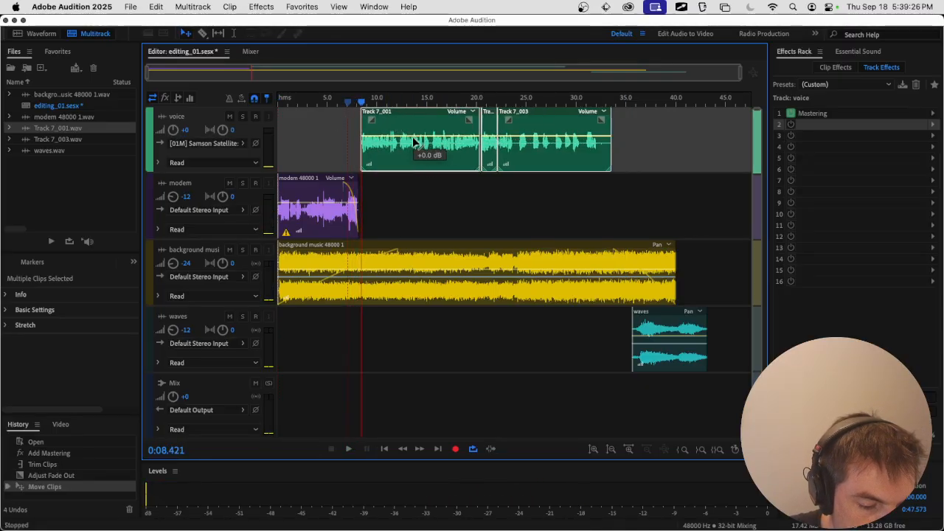
# Move the voice clips earlier to start at about 6 seconds, overlapping the modem clip's end, and save the session.
pyautogui.moveTo(401, 137); pyautogui.dragTo(396, 140)
pyautogui.press('super+z')
pyautogui.moveTo(665, 160); pyautogui.dragTo(425, 160)
pyautogui.click(304, 101)
pyautogui.press('space')
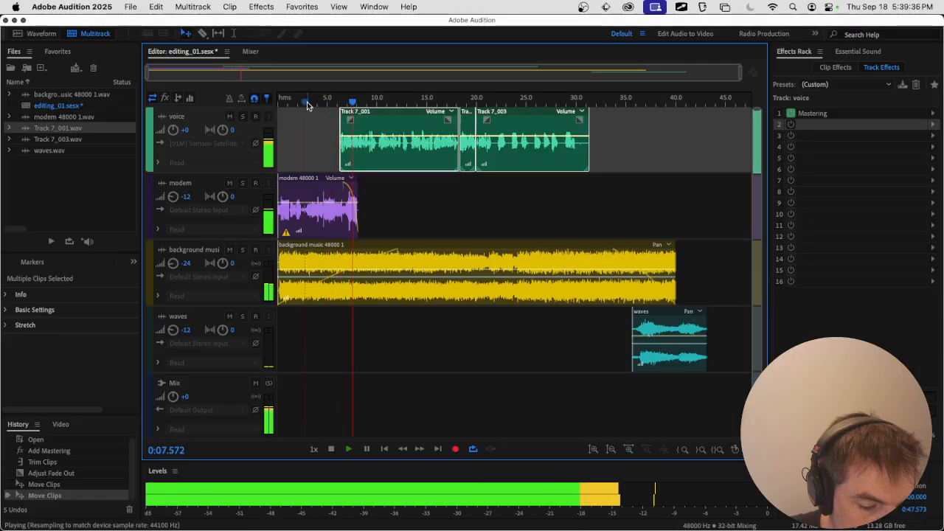
pyautogui.press('space')
pyautogui.press('super+s')
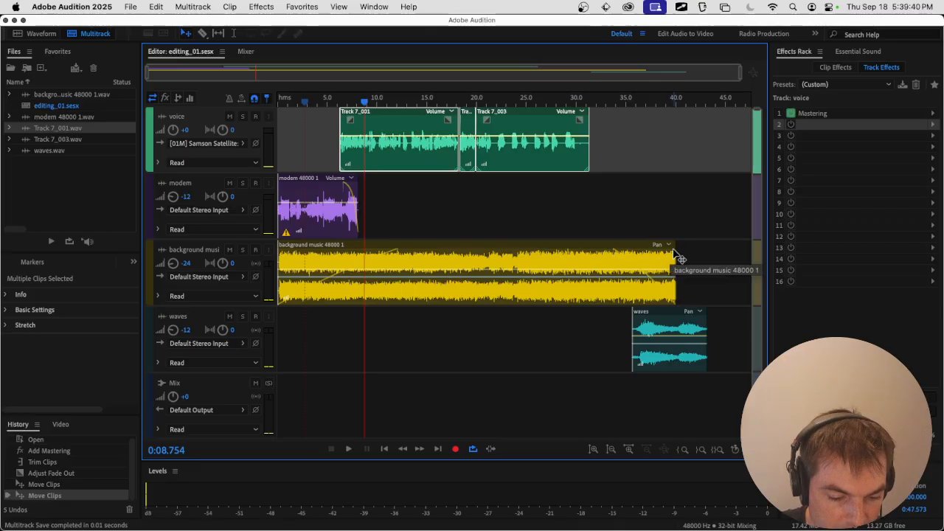
# Trim the background music to end at about 33.2 seconds and move the waves clip to start at about 27.4 seconds.
pyautogui.click(665, 259)
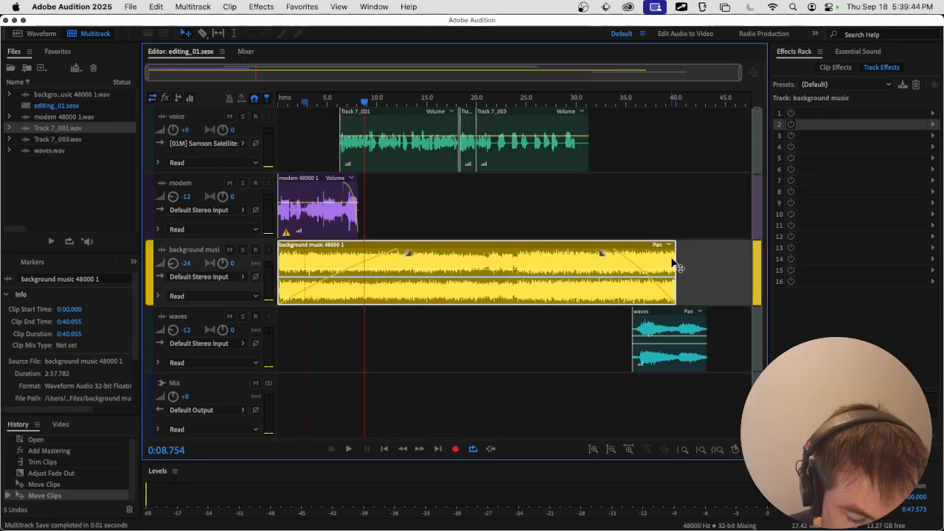
pyautogui.moveTo(674, 263); pyautogui.dragTo(551, 253)
pyautogui.moveTo(632, 255); pyautogui.dragTo(606, 254)
pyautogui.moveTo(674, 319); pyautogui.dragTo(592, 320)
# Play the session's ending, lengthen the background music's fade-out, and save the session.
pyautogui.click(550, 114)
pyautogui.press('space')
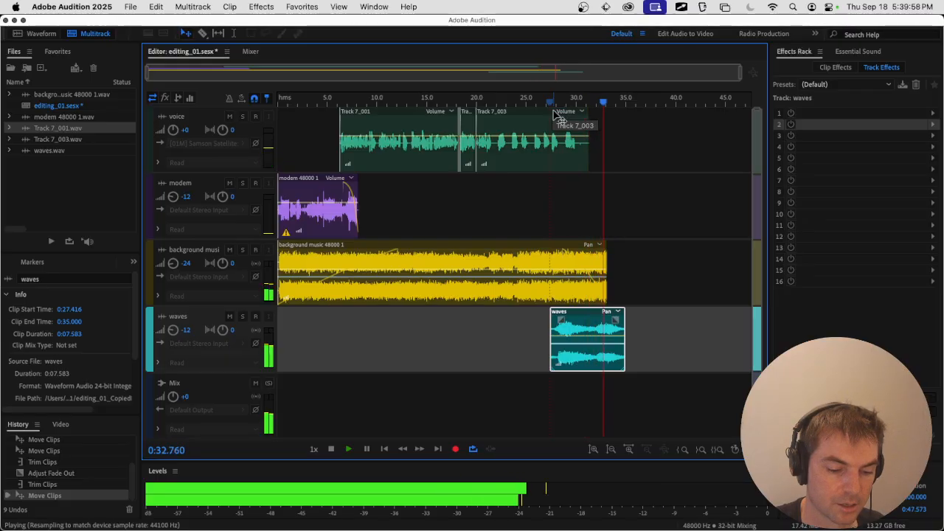
pyautogui.press('space')
pyautogui.moveTo(604, 245); pyautogui.dragTo(542, 254)
pyautogui.press('super+s')
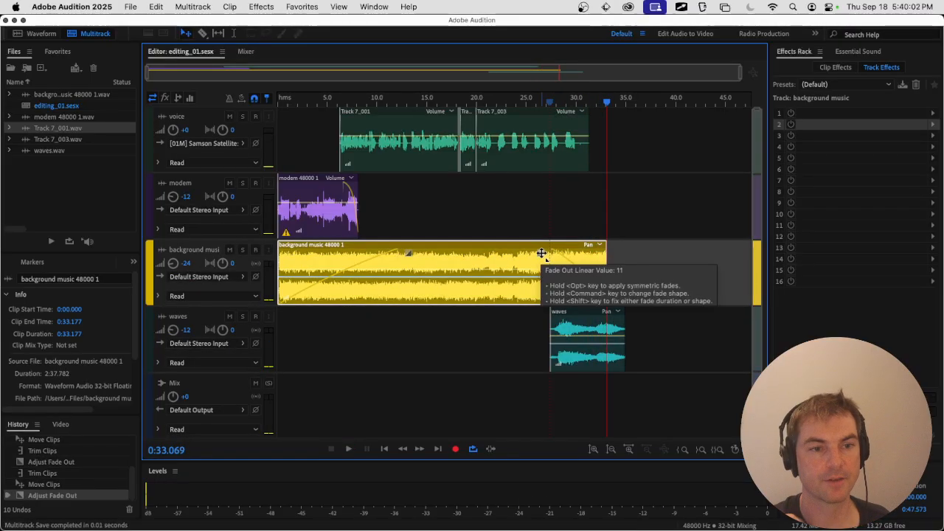
# Switch to TextEdit to review the filters and effects topic list, and return to the Audition session.
pyautogui.press('super+Tab')
pyautogui.press('super+Tab')
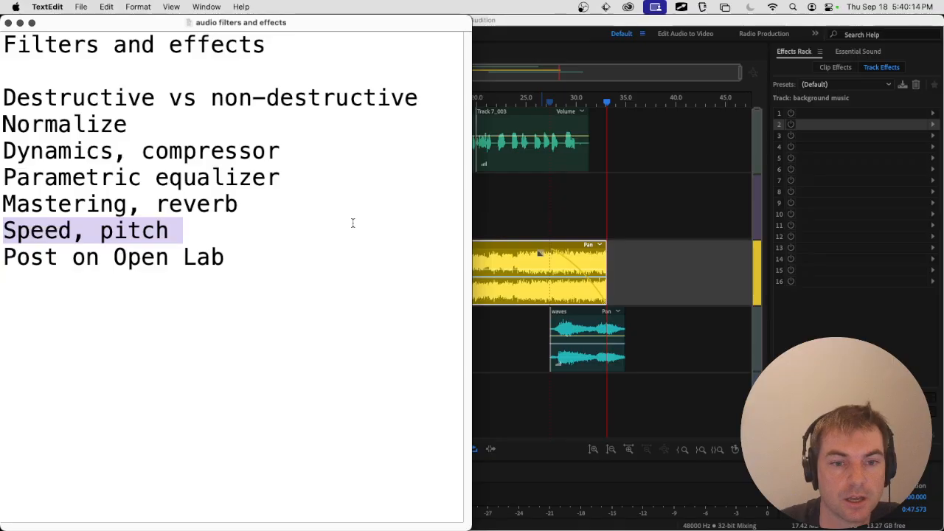
pyautogui.click(331, 238)
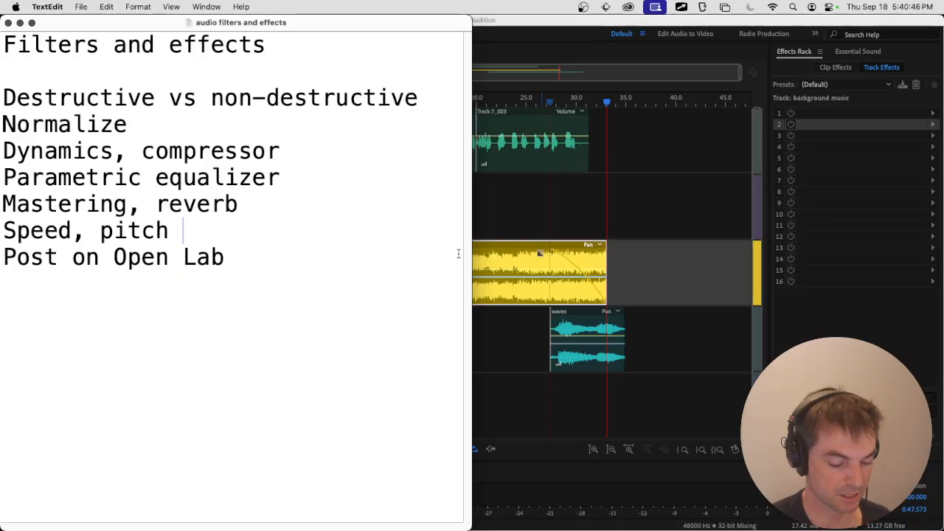
pyautogui.click(474, 283)
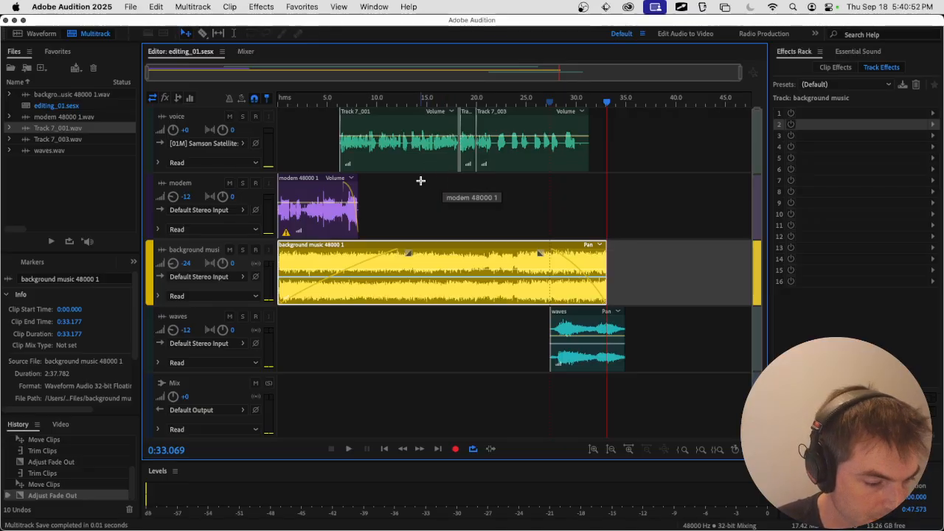
# Start a multitrack mixdown export of the entire session and browse the existing files in the editing folder.
pyautogui.click(137, 6)
pyautogui.moveTo(184, 246)
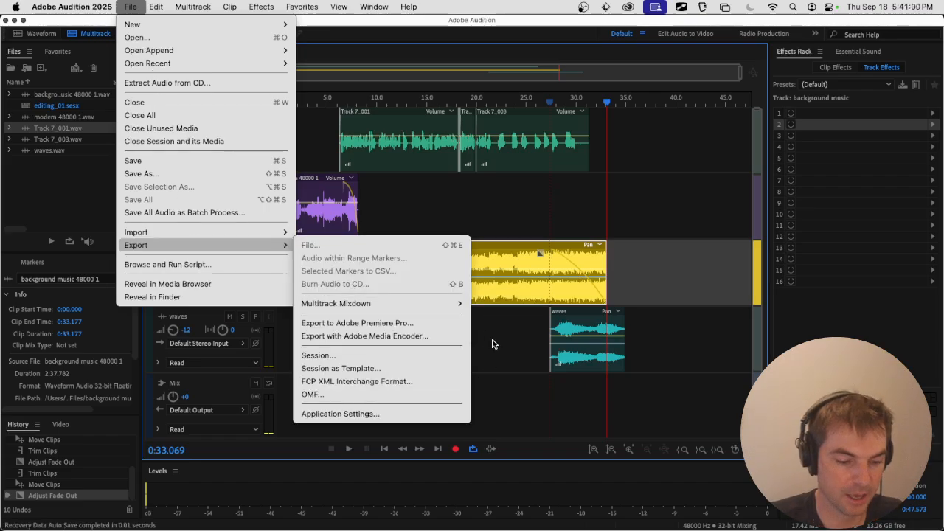
pyautogui.moveTo(457, 303)
pyautogui.click(506, 320)
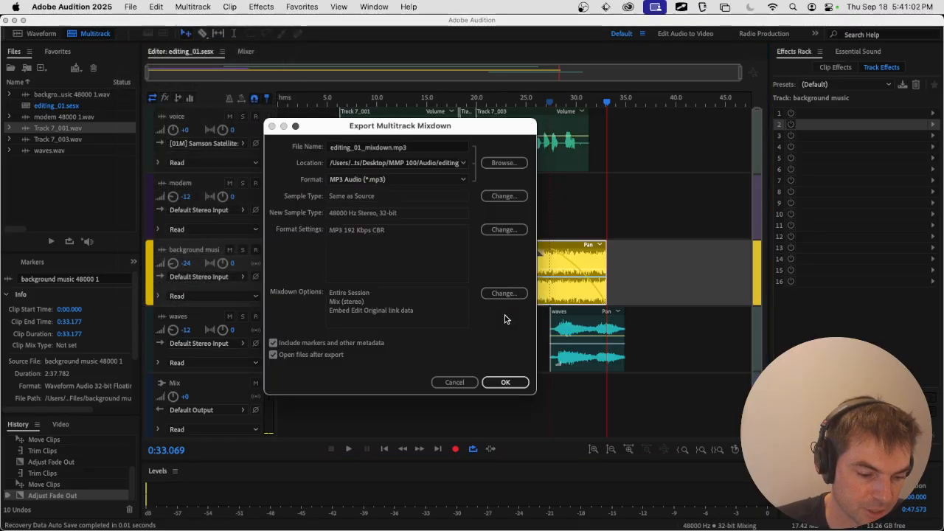
pyautogui.click(503, 163)
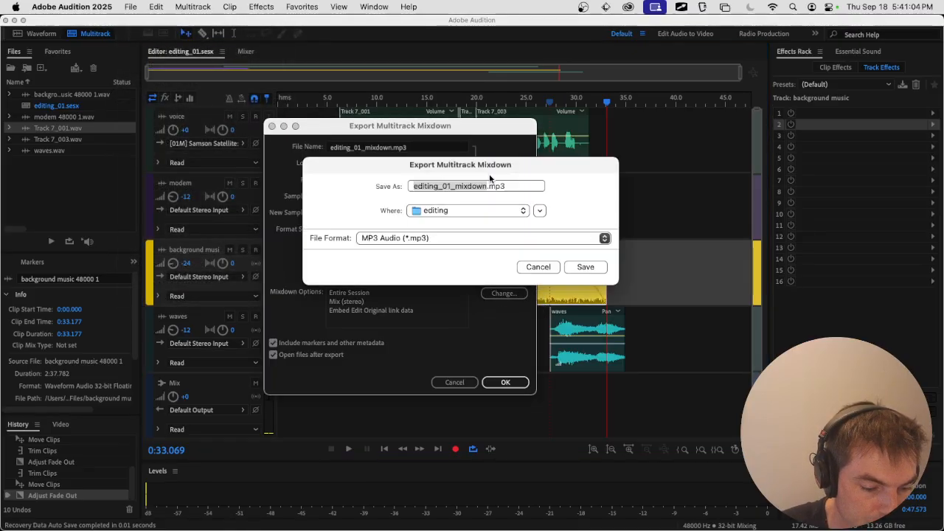
pyautogui.click(539, 210)
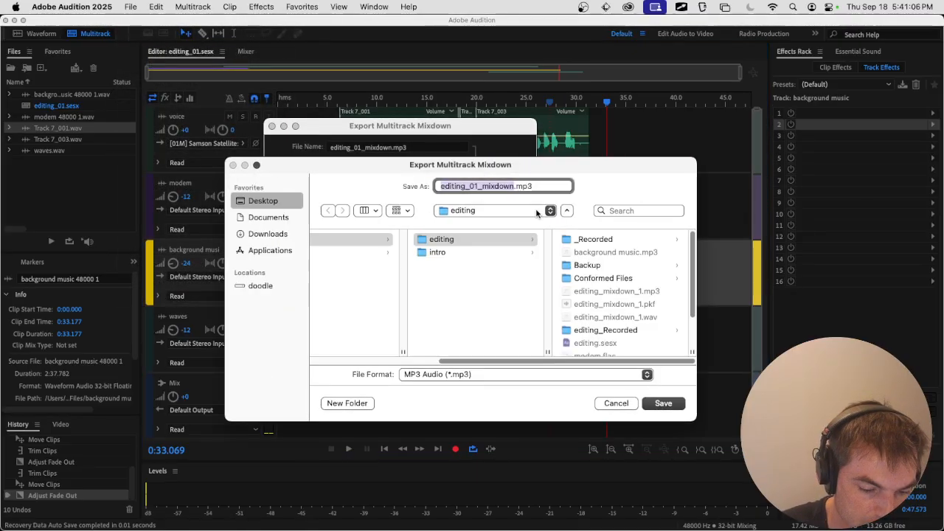
pyautogui.scroll(-3, 613, 265)
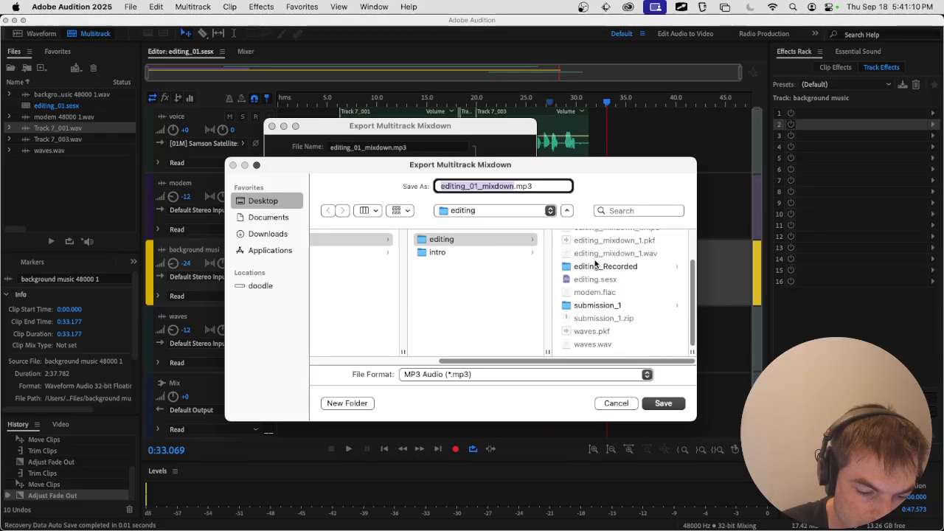
pyautogui.scroll(1, 593, 271)
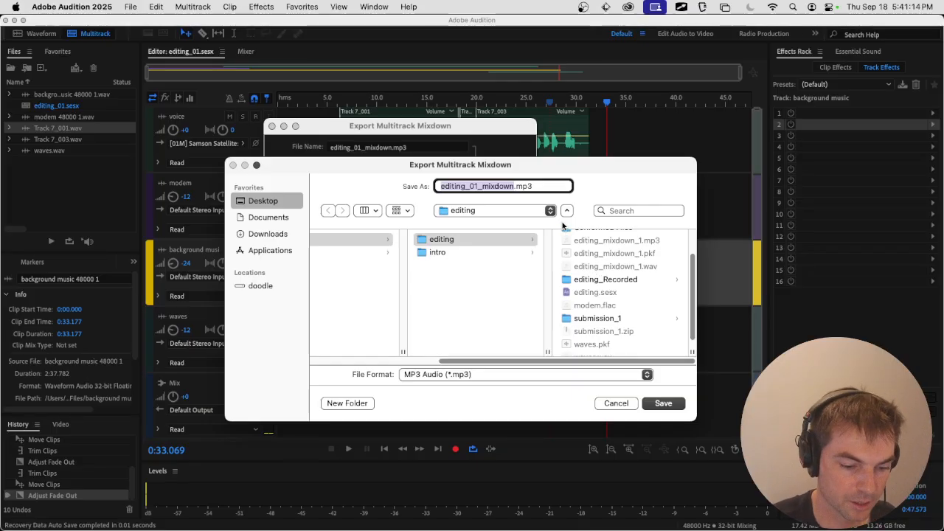
# Name the mixdown editing_mixdown_2.mp3 in the editing folder and export it without markers and other metadata.
pyautogui.press('Right')
pyautogui.press('Left')
pyautogui.press('Left')
pyautogui.press('Left')
pyautogui.press('Left')
pyautogui.press('Left')
pyautogui.press('Left')
pyautogui.press('Left')
pyautogui.press('BackSpace')
pyautogui.press('BackSpace')
pyautogui.press('BackSpace')
pyautogui.write('n_2')
pyautogui.press('Return')
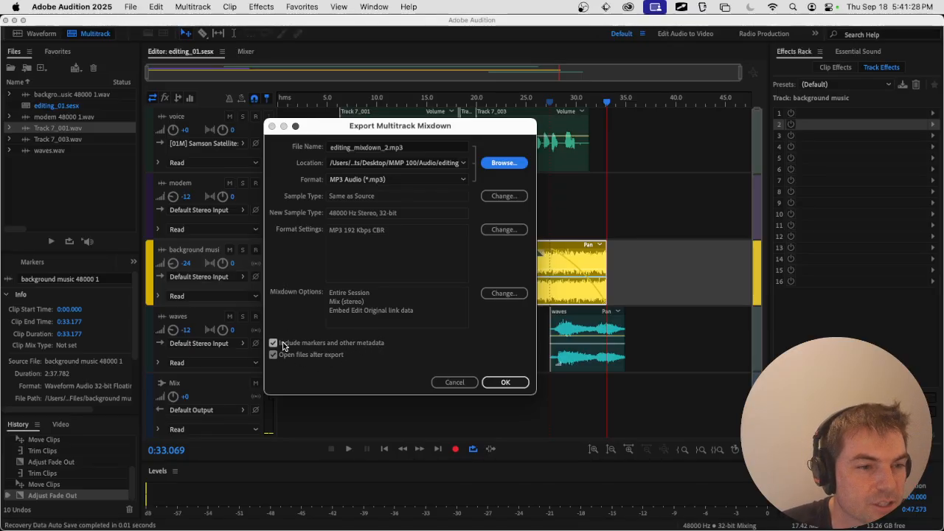
pyautogui.click(336, 344)
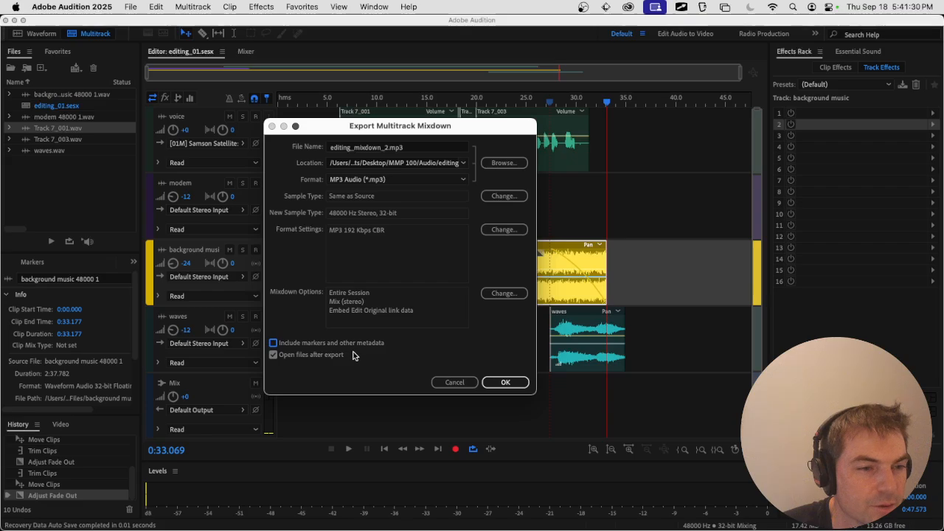
pyautogui.click(492, 382)
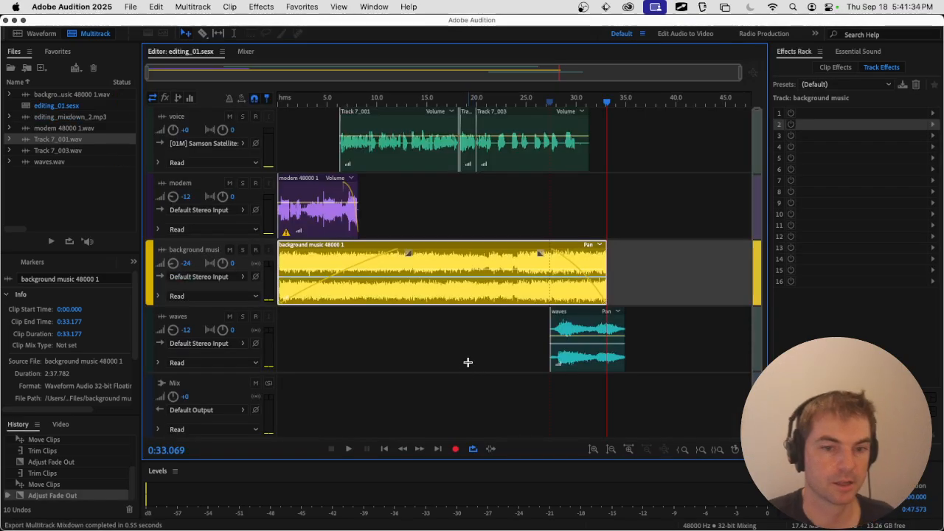
# Switch to Finder and open the editing folder inside MMP 100 and Audio on the Desktop.
pyautogui.press('super+Tab')
pyautogui.press('super+Tab')
pyautogui.press('super+Tab')
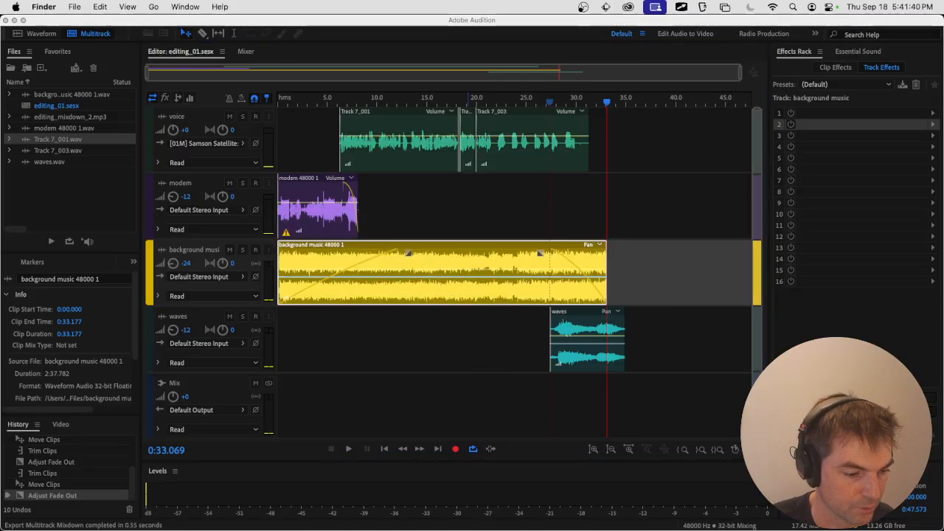
pyautogui.click(28, 78)
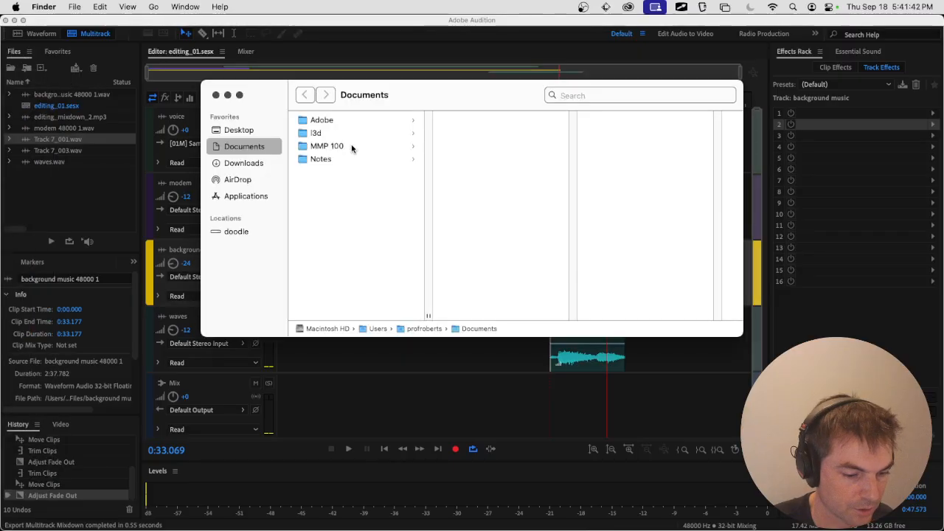
pyautogui.click(241, 130)
pyautogui.click(340, 121)
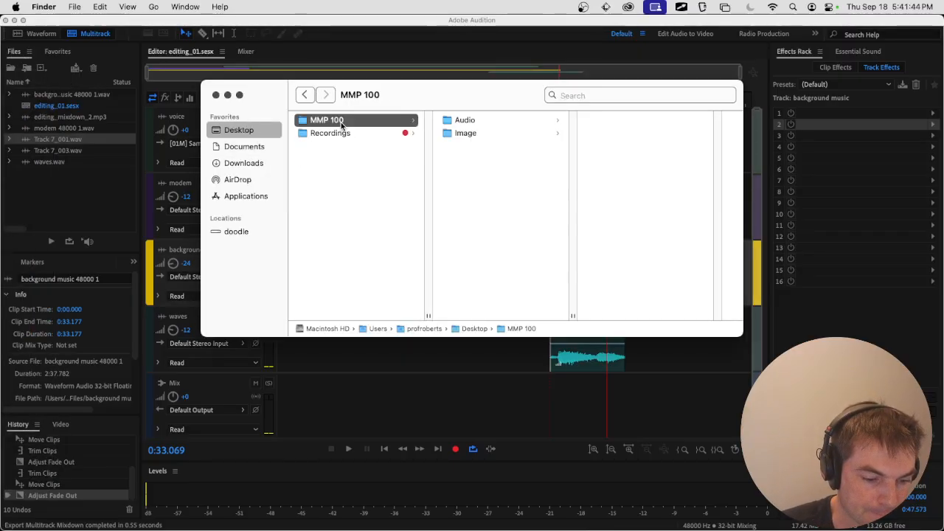
pyautogui.click(491, 120)
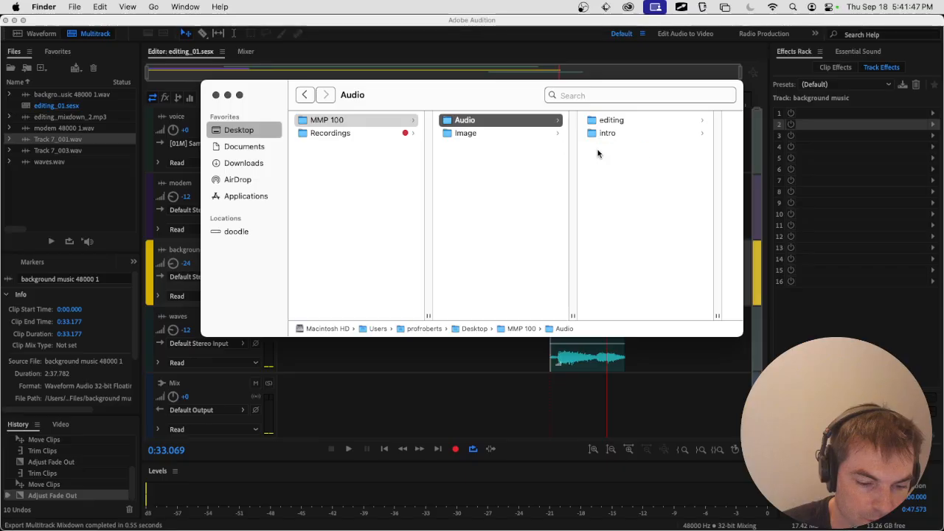
pyautogui.click(650, 122)
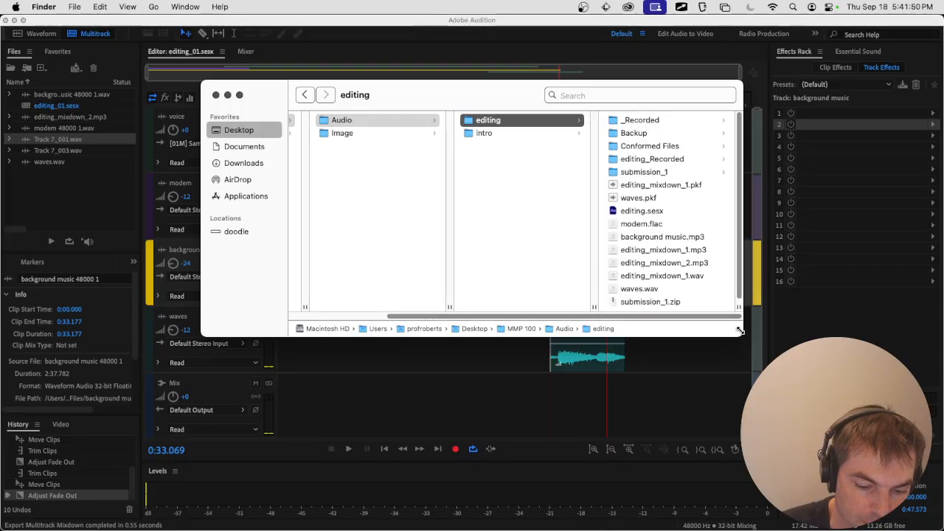
# Enlarge the Finder window and compare the file details of editing_mixdown_1.mp3 and editing_mixdown_2.mp3.
pyautogui.moveTo(740, 335); pyautogui.dragTo(791, 396)
pyautogui.click(737, 250)
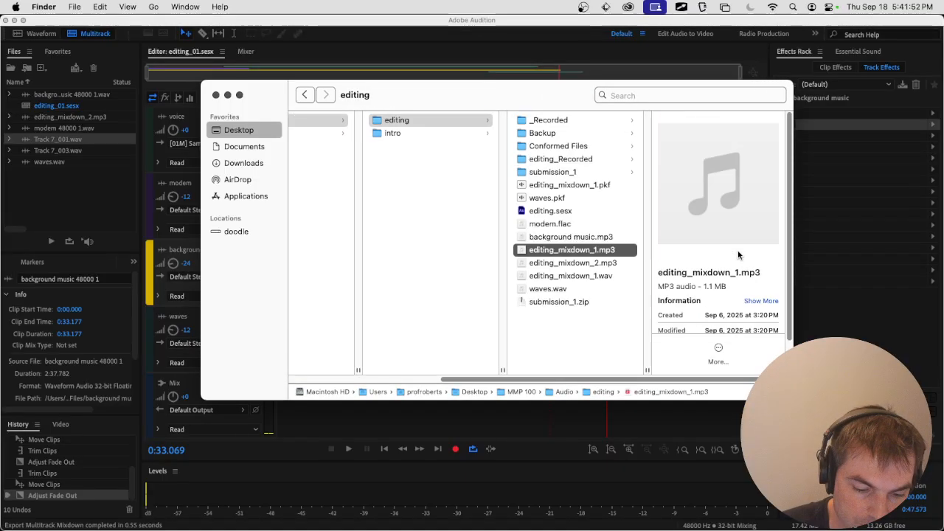
pyautogui.scroll(-2, 737, 258)
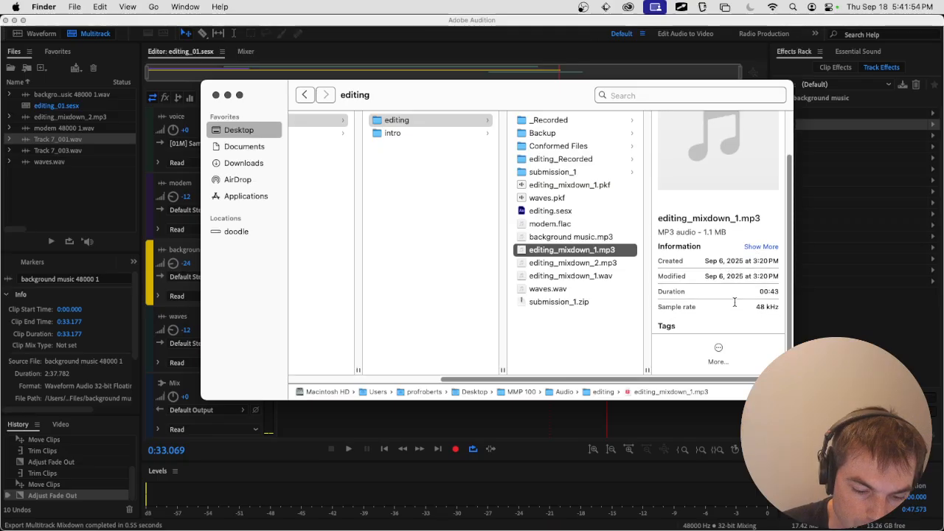
pyautogui.scroll(-1, 734, 303)
pyautogui.press('Down')
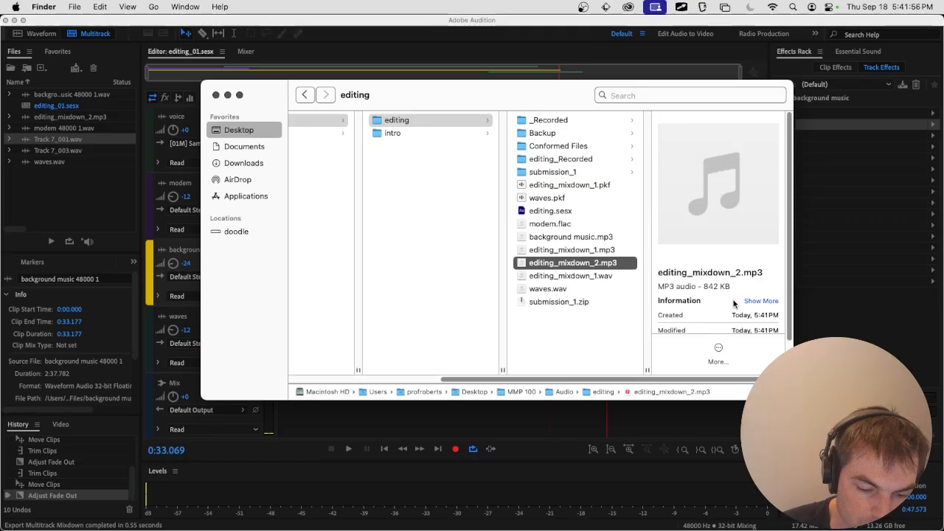
pyautogui.press('Up')
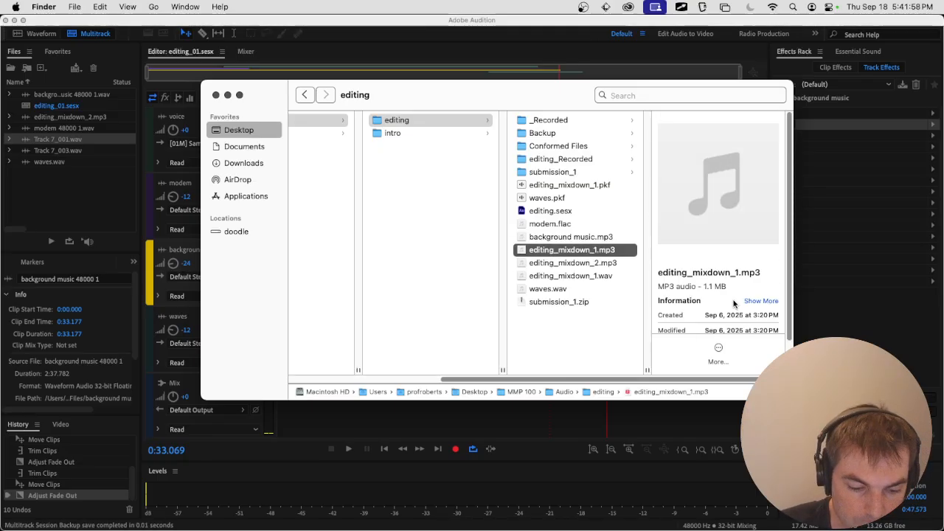
# Compare the size, duration and sample rate of editing_mixdown_1.mp3 and editing_mixdown_2.mp3, and widen the Finder window.
pyautogui.scroll(-3, 720, 280)
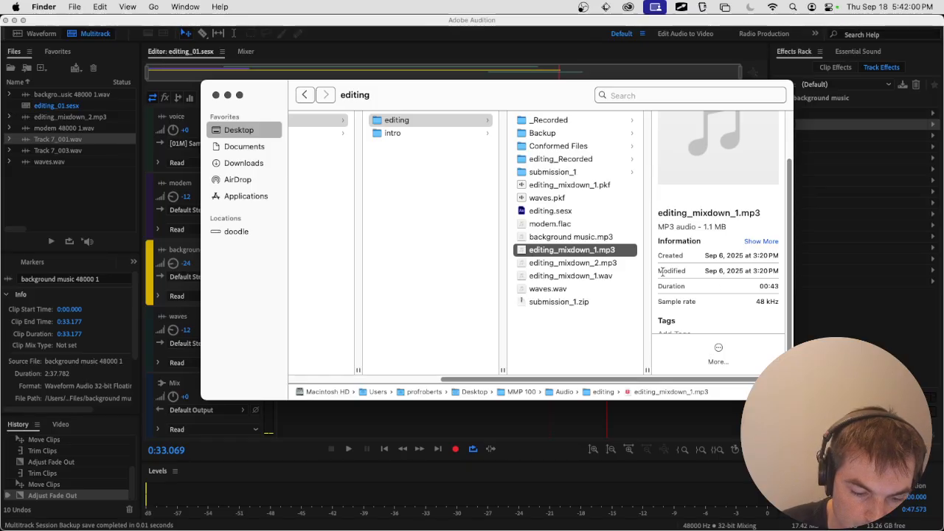
pyautogui.press('Down')
pyautogui.press('Up')
pyautogui.press('Down')
pyautogui.press('Up')
pyautogui.scroll(-3, 667, 277)
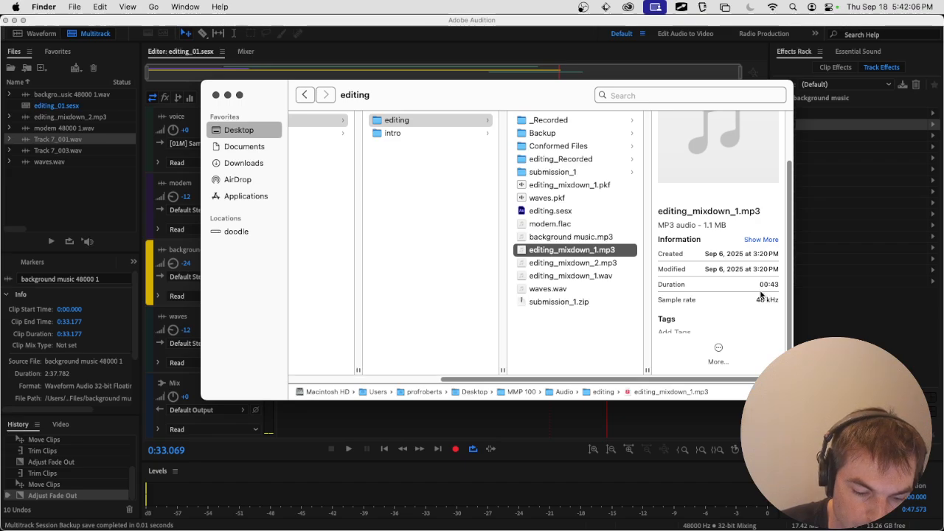
pyautogui.press('Down')
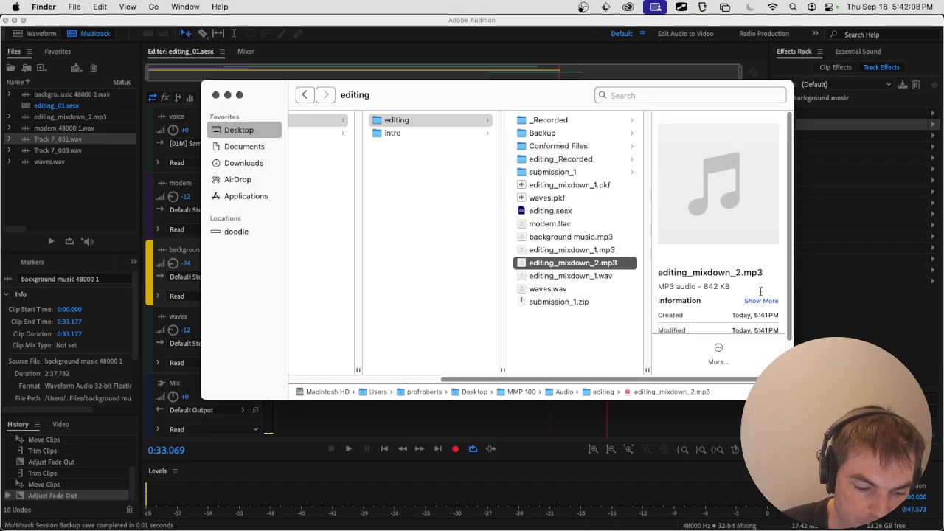
pyautogui.scroll(-2, 760, 293)
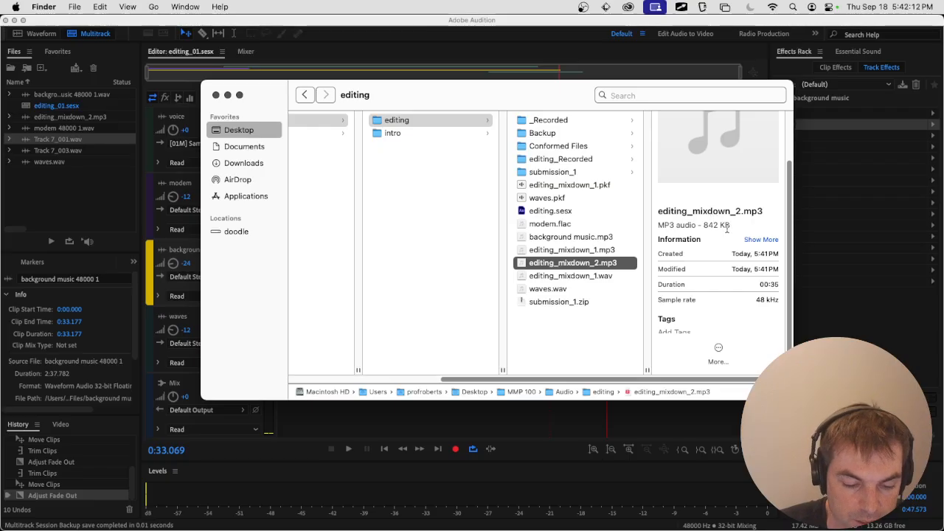
pyautogui.moveTo(794, 266); pyautogui.dragTo(874, 263)
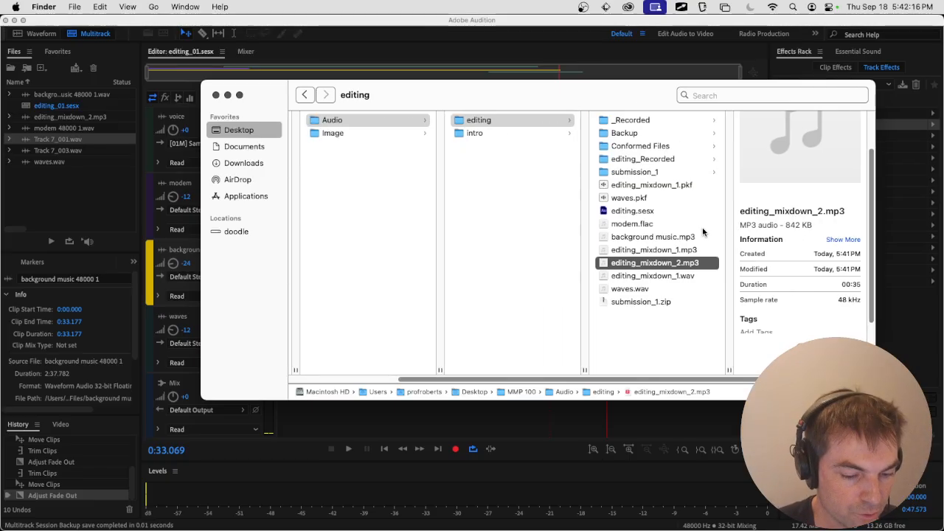
# Switch to Adobe Audition and save the multitrack session.
pyautogui.press('super+Tab')
pyautogui.press('super+s')
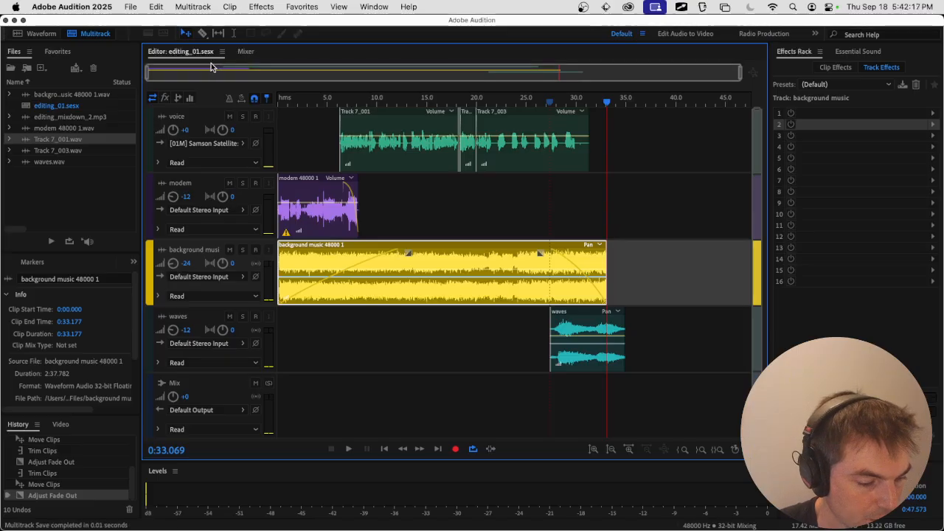
# Export the session as submission_2.sesx into the submission_1 folder, including metadata and copies of the associated files.
pyautogui.click(138, 9)
pyautogui.moveTo(184, 247)
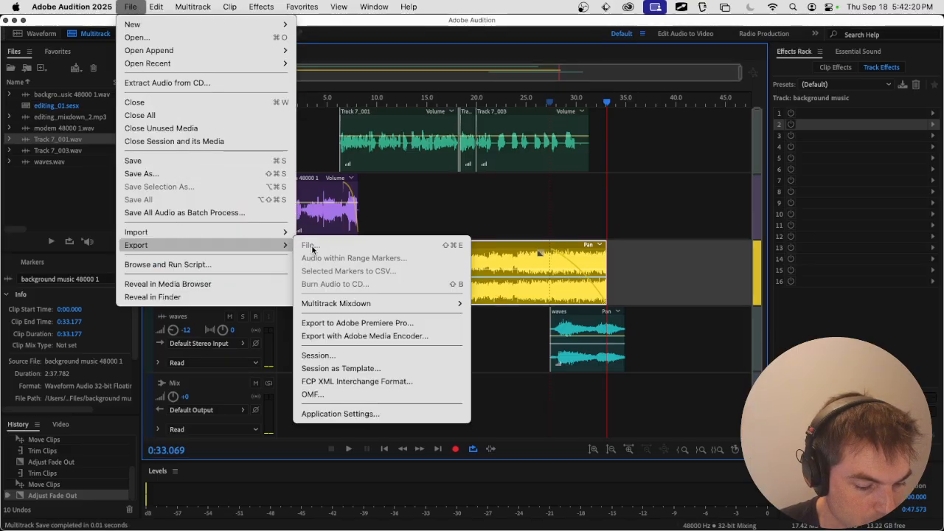
pyautogui.click(360, 354)
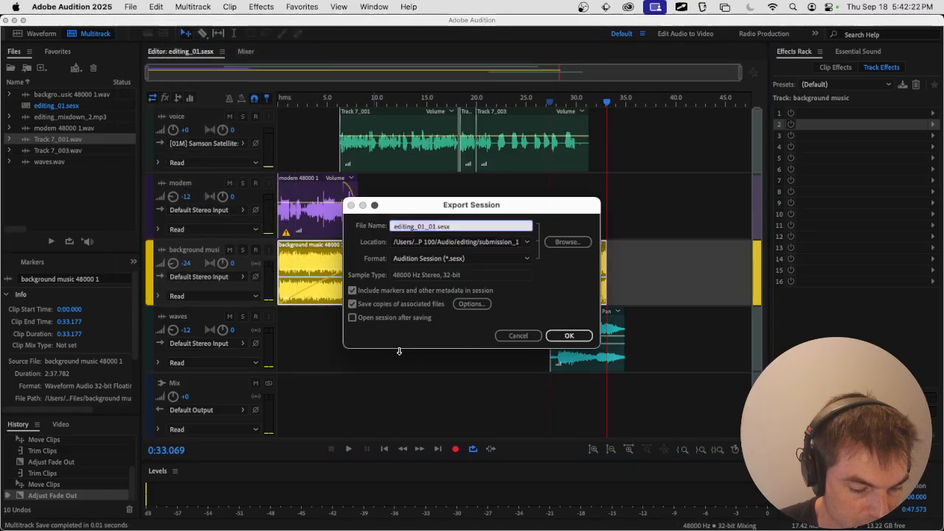
pyautogui.click(435, 227)
pyautogui.press('BackSpace')
pyautogui.press('BackSpace')
pyautogui.press('BackSpace')
pyautogui.press('BackSpace')
pyautogui.press('BackSpace')
pyautogui.write('submissio')
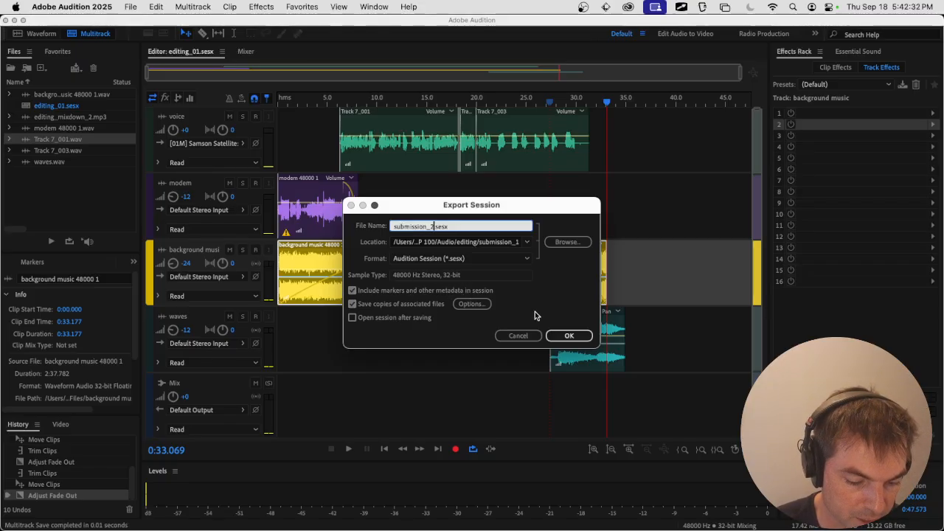
pyautogui.click(566, 335)
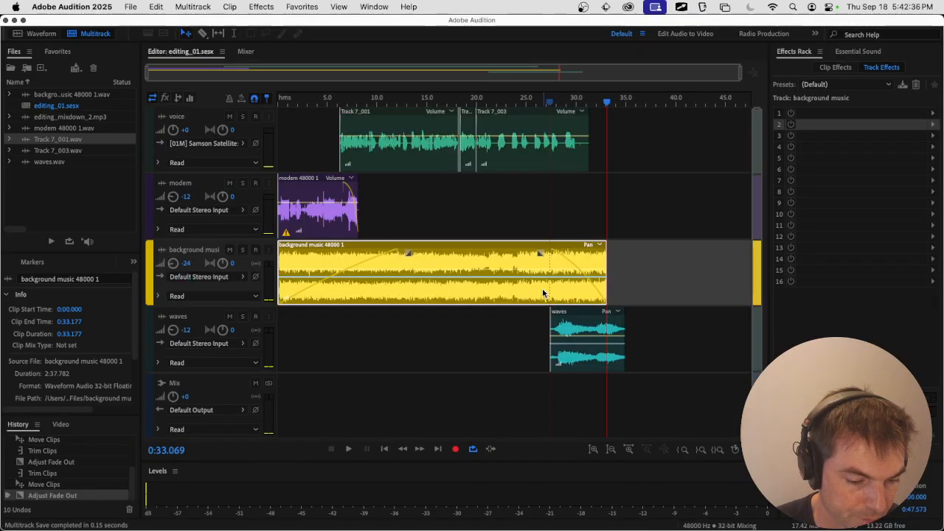
# In Finder, try moving submission_2.sesx and submission_2_CopiedFiles from submission_1 into the editing folder, and undo the move.
pyautogui.press('super+Tab')
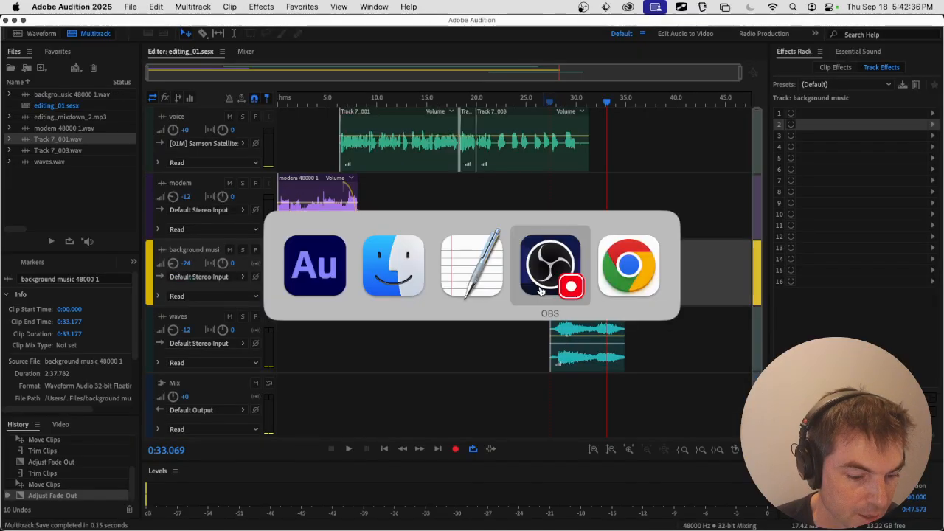
pyautogui.click(376, 293)
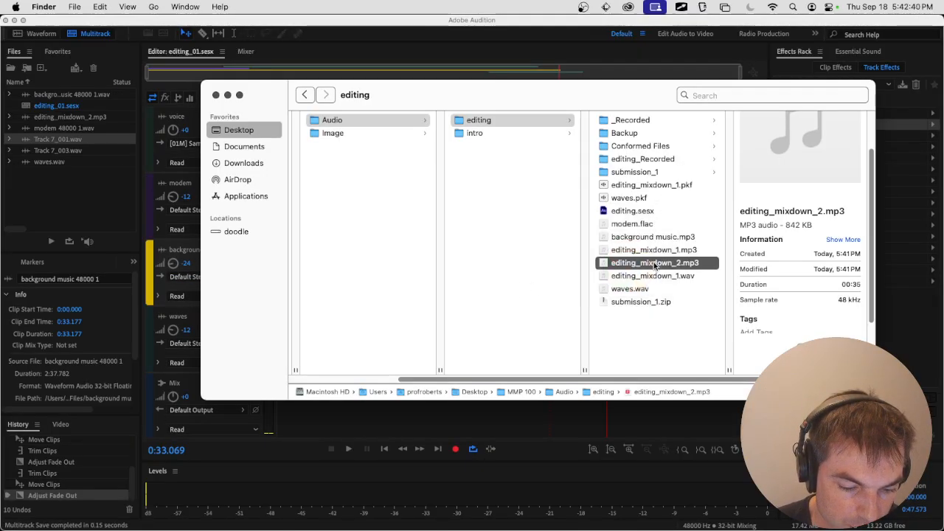
pyautogui.click(645, 312)
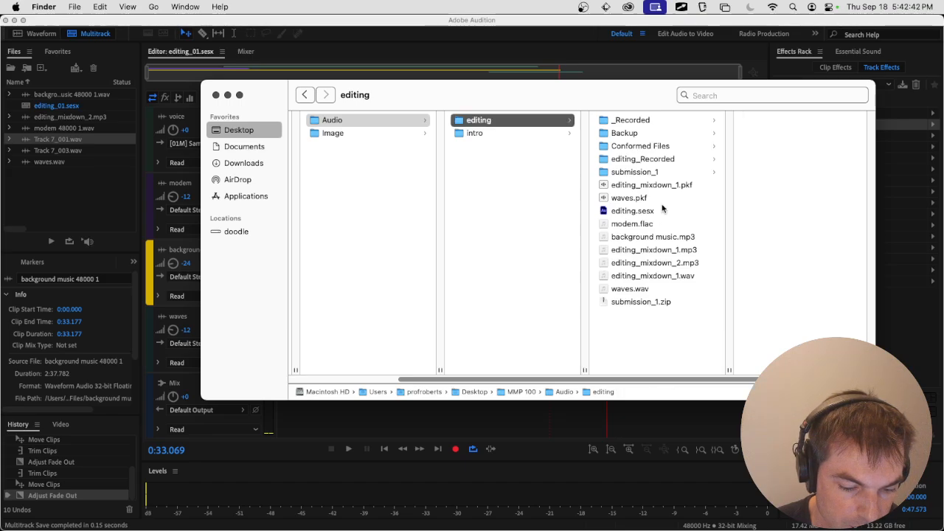
pyautogui.click(649, 172)
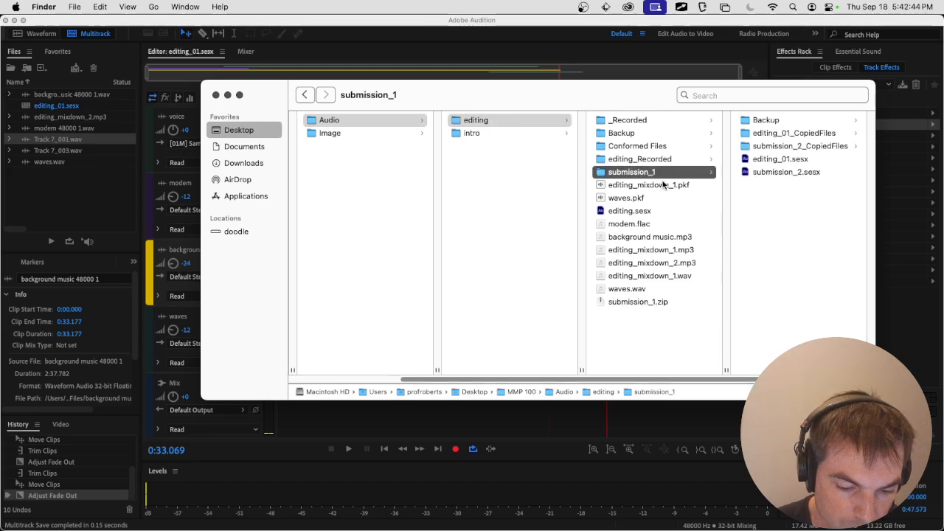
pyautogui.click(748, 175)
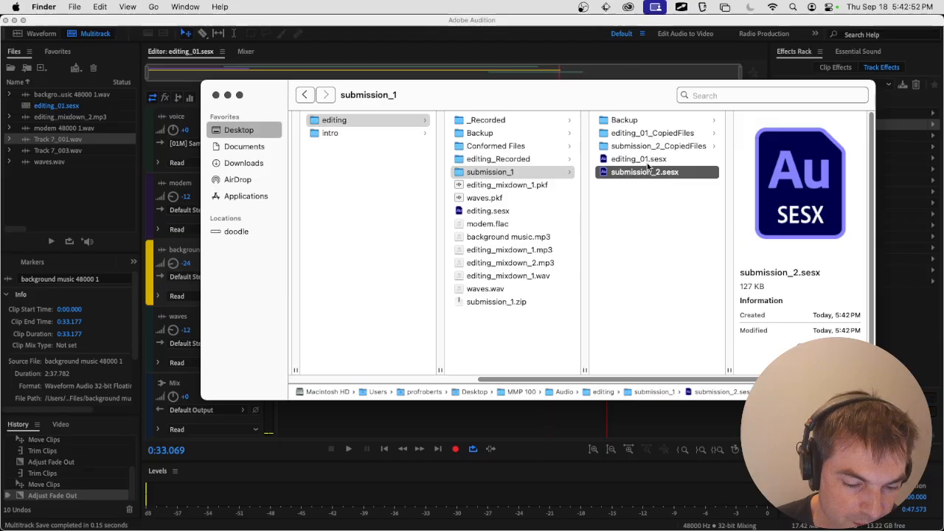
pyautogui.keyDown('super'); pyautogui.click(613, 148); pyautogui.keyUp('super')
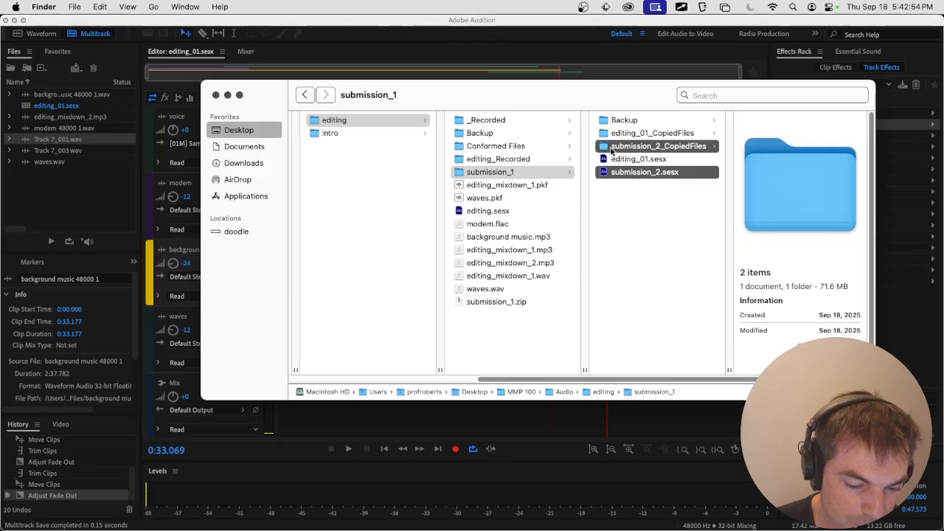
pyautogui.moveTo(609, 150); pyautogui.dragTo(483, 347)
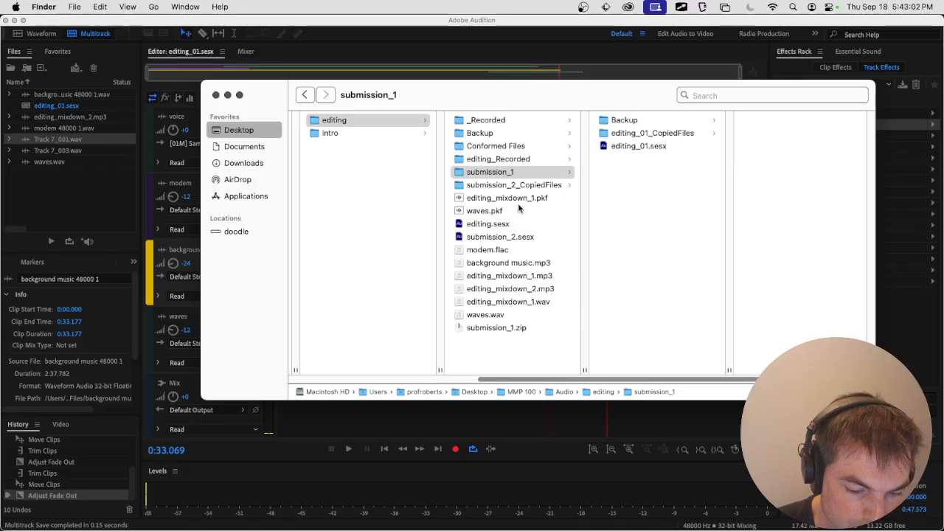
pyautogui.press('super+z')
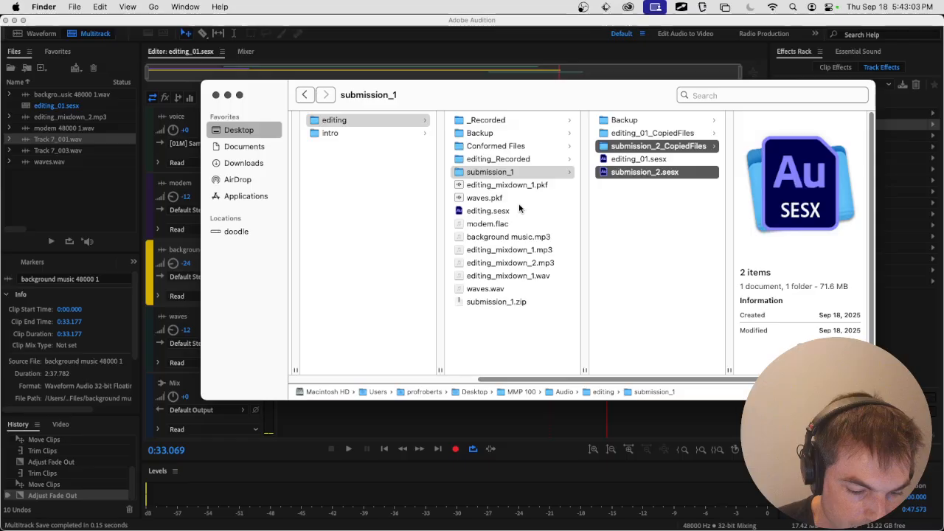
# Delete submission_2.sesx and the submission_2_CopiedFiles folder from the submission_1 folder.
pyautogui.click(630, 228)
pyautogui.click(643, 174)
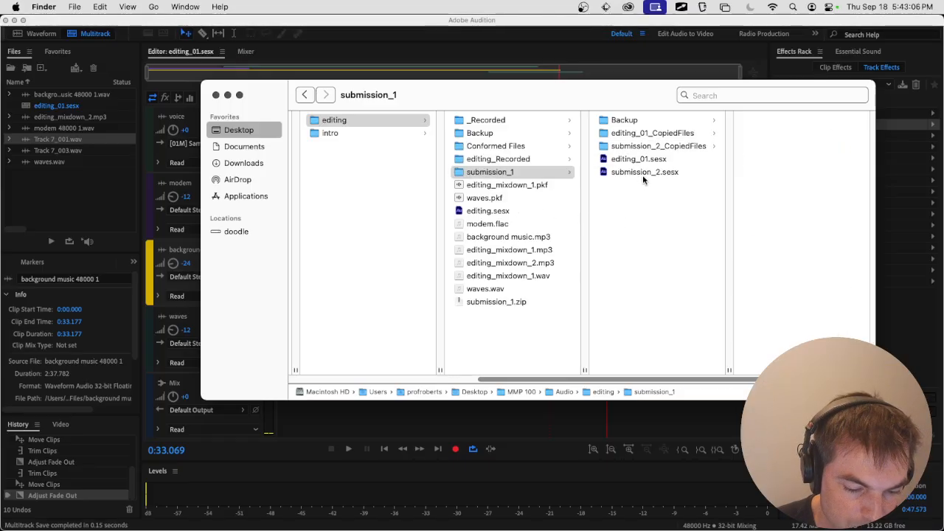
pyautogui.press('super+BackSpace')
pyautogui.press('Up')
pyautogui.press('Up')
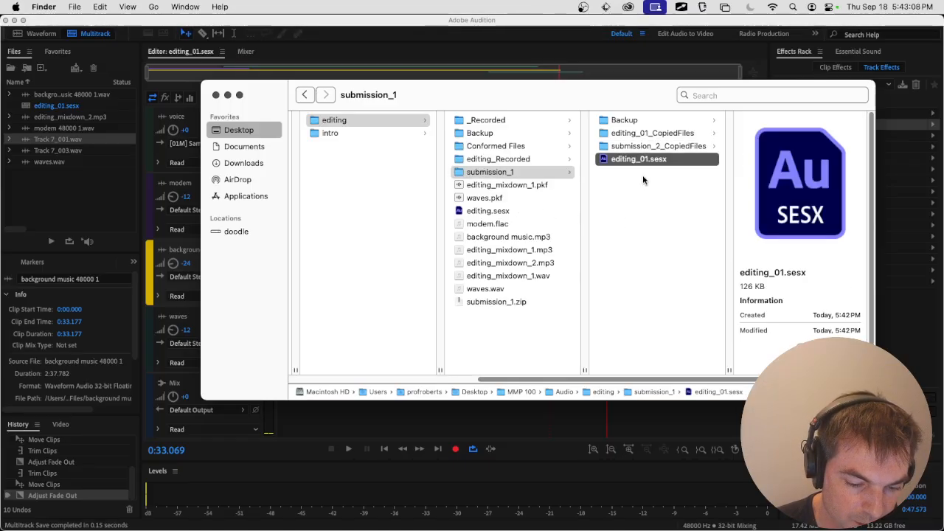
pyautogui.press('super+BackSpace')
# Create a new folder named submission_2 inside the editing folder.
pyautogui.rightClick(642, 174)
pyautogui.click(554, 255)
pyautogui.click(514, 322)
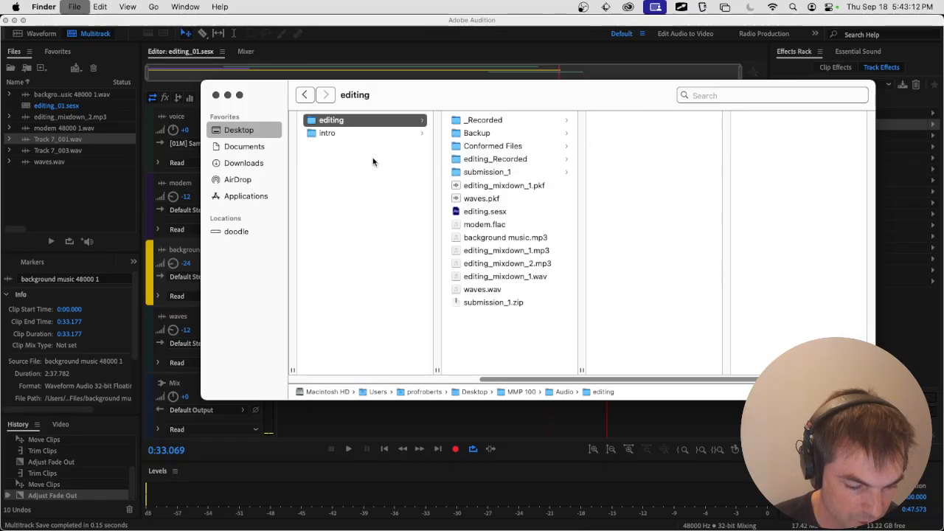
pyautogui.press('super+shift+n')
pyautogui.write('submissions_2')
pyautogui.press('BackSpace')
pyautogui.press('BackSpace')
pyautogui.press('BackSpace')
pyautogui.write('_2')
pyautogui.press('Return')
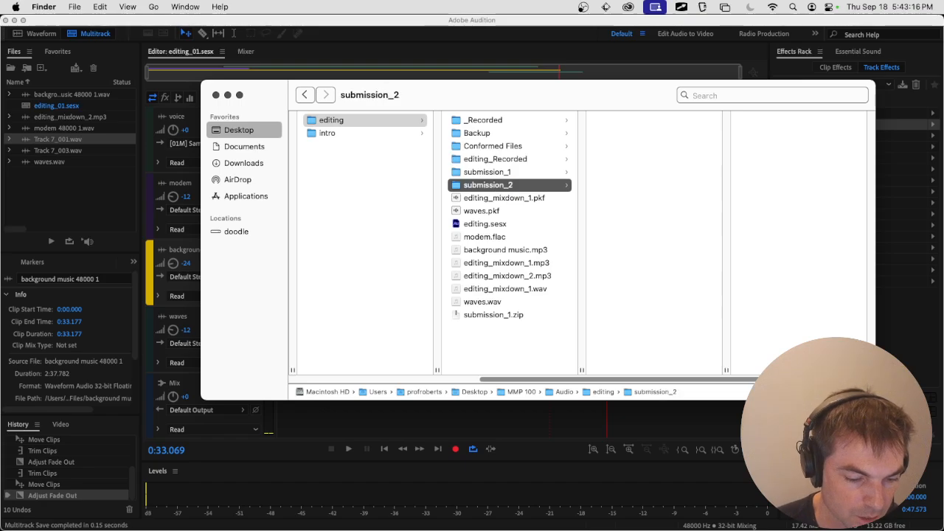
# Switch to Adobe Audition and export the session as editing_01_01.sesx into the submission_2 folder with copies of its associated files.
pyautogui.press('super+Tab')
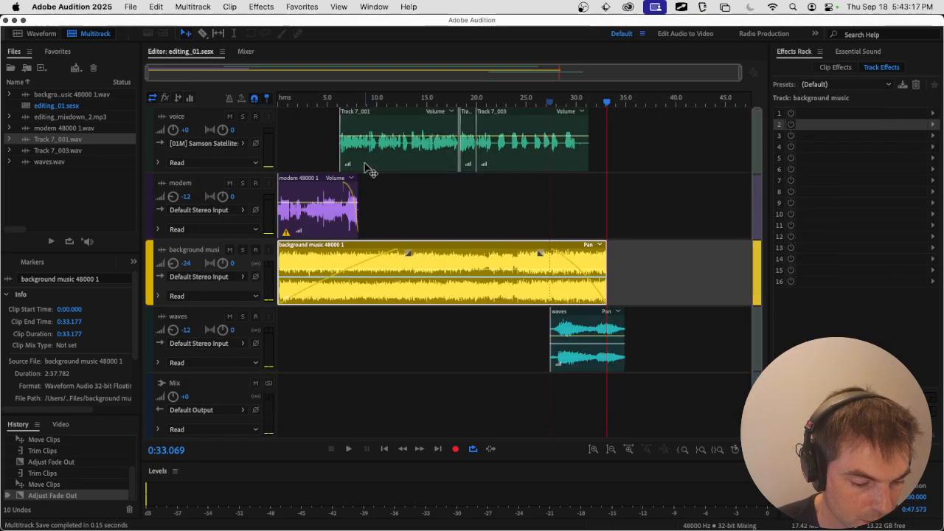
pyautogui.click(130, 7)
pyautogui.moveTo(200, 247)
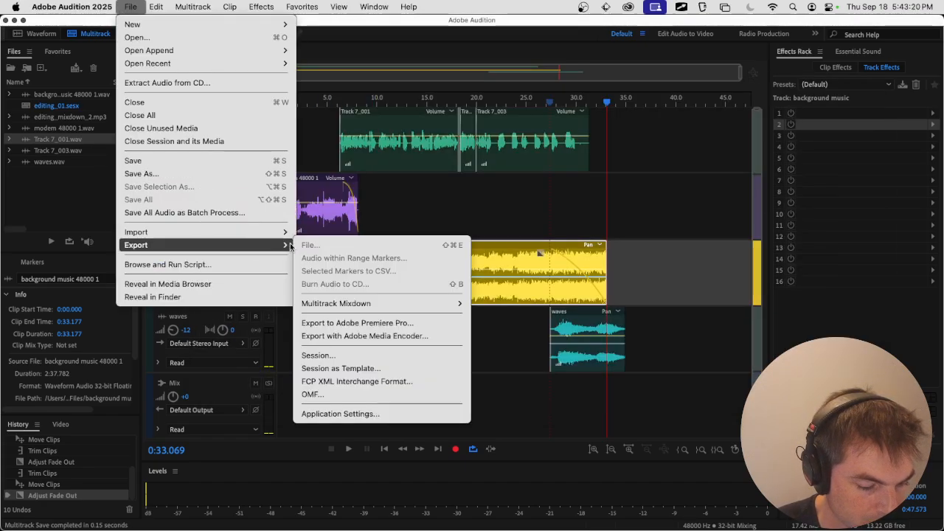
pyautogui.click(364, 355)
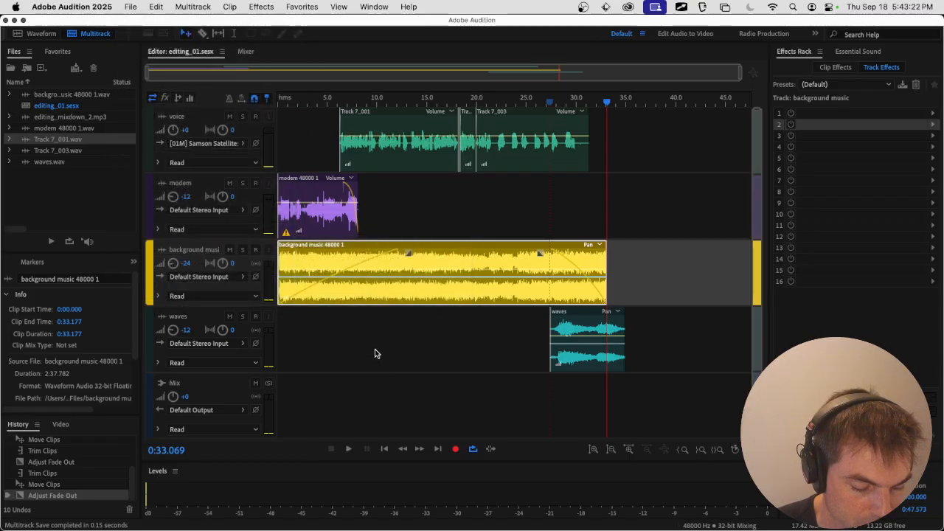
pyautogui.click(575, 244)
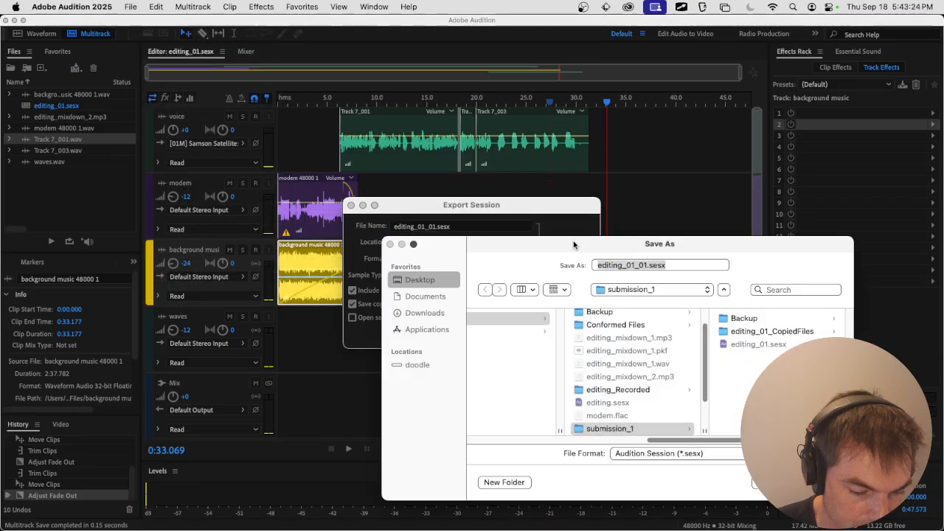
pyautogui.scroll(-3, 639, 402)
pyautogui.click(638, 398)
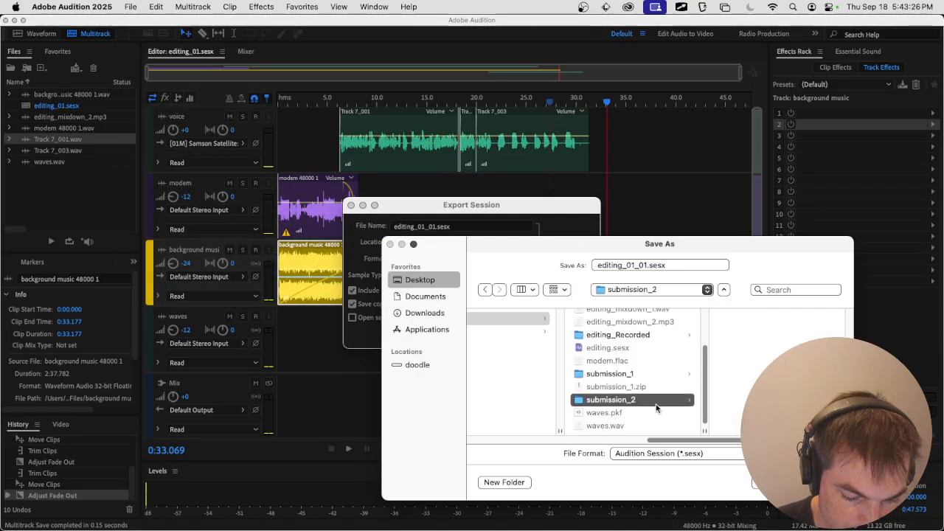
pyautogui.press('Return')
pyautogui.click(568, 337)
# Switch to Finder, check the exported session and copied files in submission_2, and compress that folder into a ZIP archive.
pyautogui.press('super+Tab')
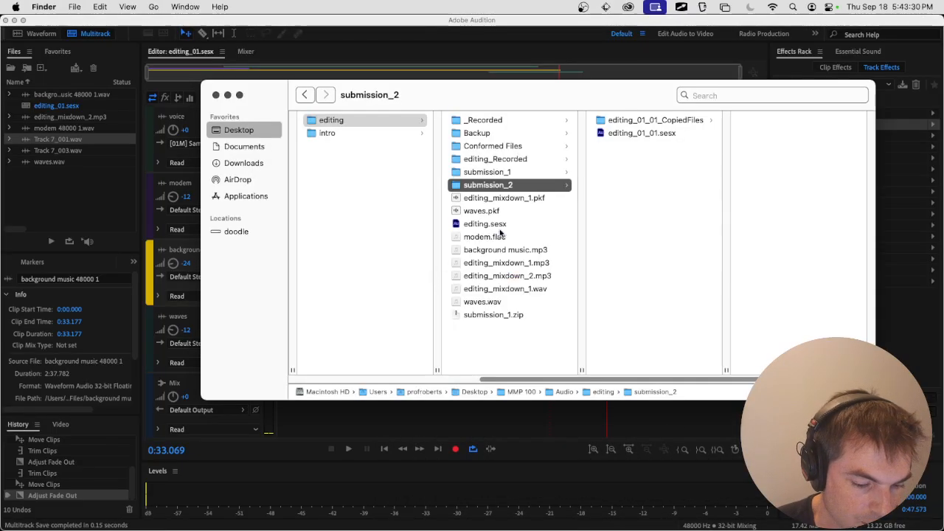
pyautogui.click(661, 134)
pyautogui.click(671, 121)
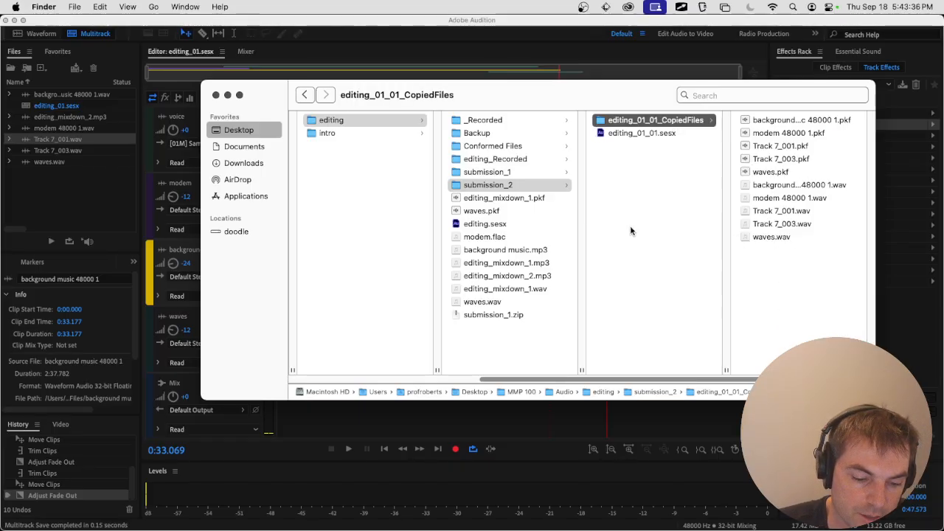
pyautogui.click(528, 189)
pyautogui.rightClick(516, 186)
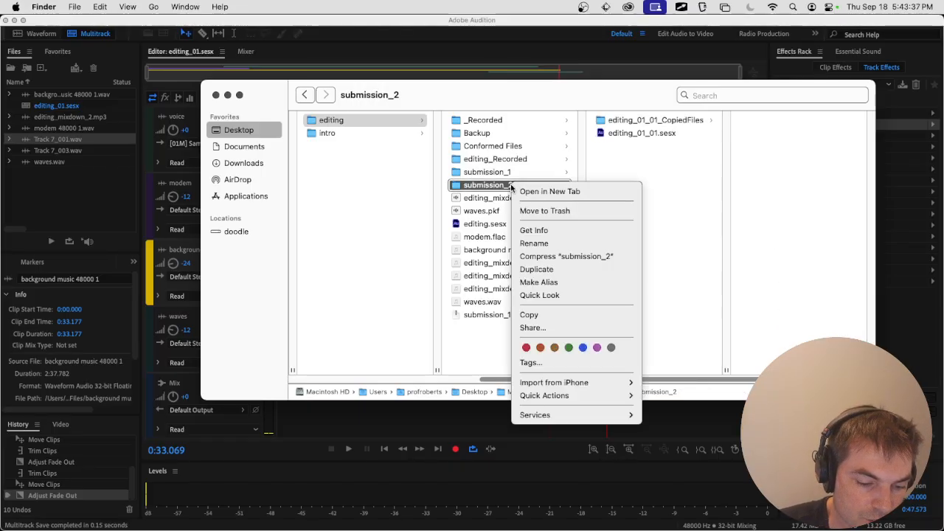
pyautogui.click(561, 257)
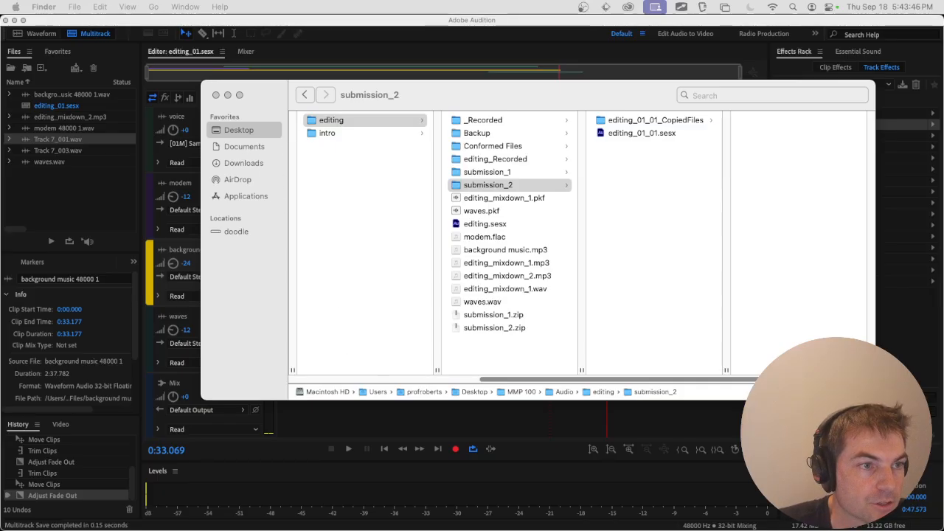
# Switch to Chrome, log in to OpenLab and start a new post on the MMP 100 Fall 2025 site.
pyautogui.press('super+Tab')
pyautogui.press('super+Tab')
pyautogui.press('super+Tab')
pyautogui.press('super+Tab')
pyautogui.scroll(15, 347, 177)
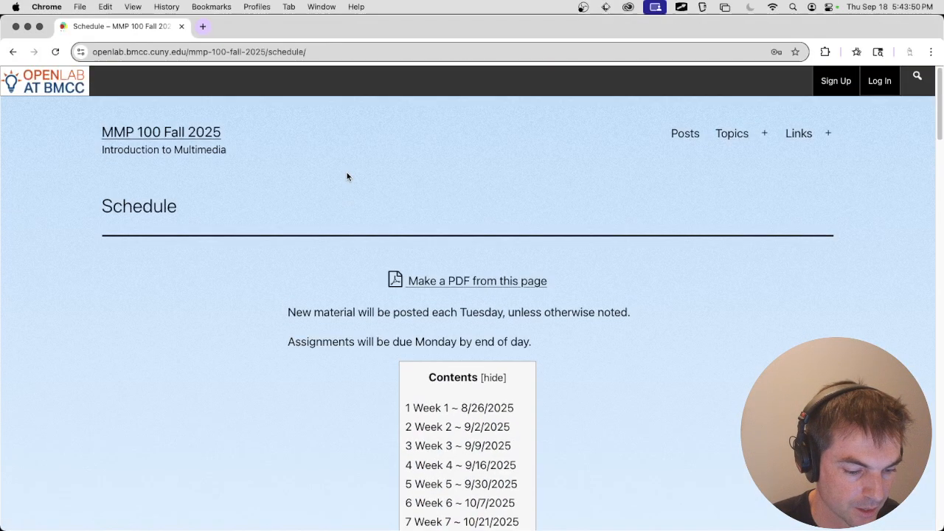
pyautogui.click(879, 81)
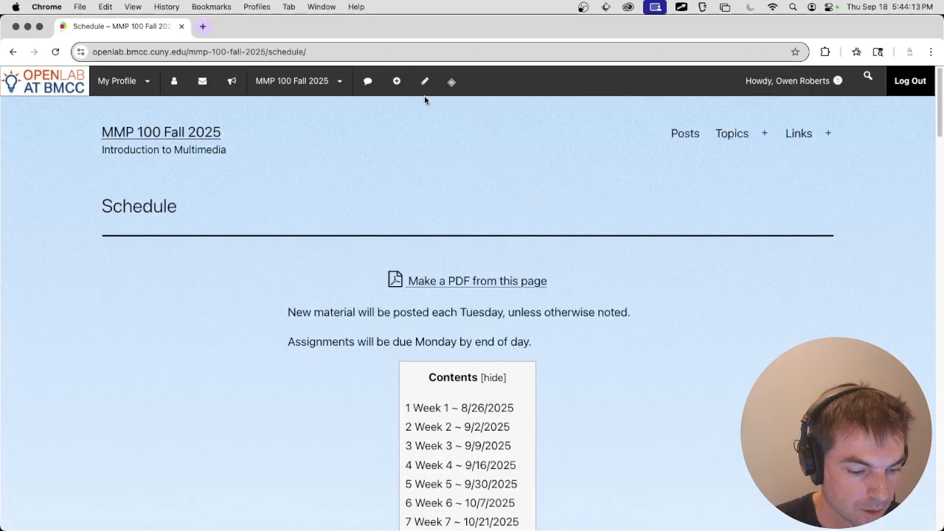
pyautogui.moveTo(396, 82)
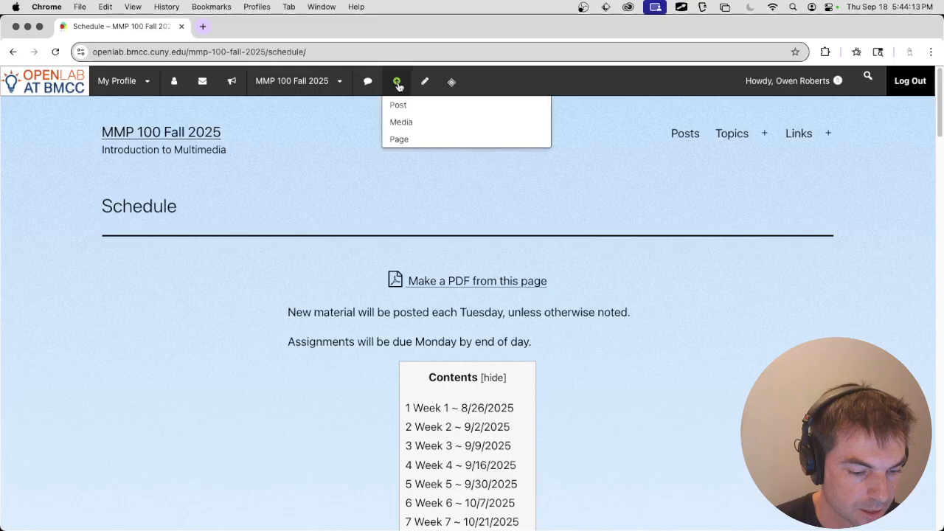
pyautogui.click(398, 103)
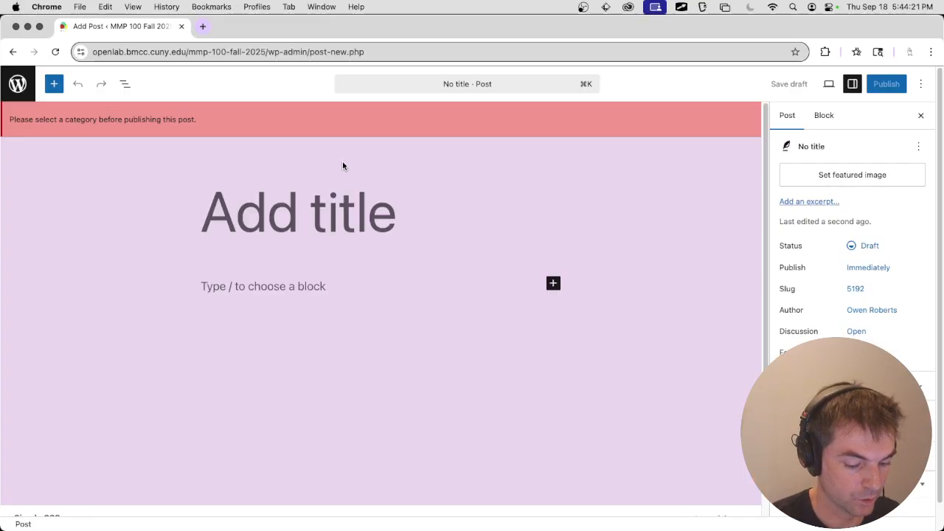
# Title the post "Audio update" and insert editing_mixdown_2.mp3 from Finder's editing folder into the post body.
pyautogui.write('Audio update')
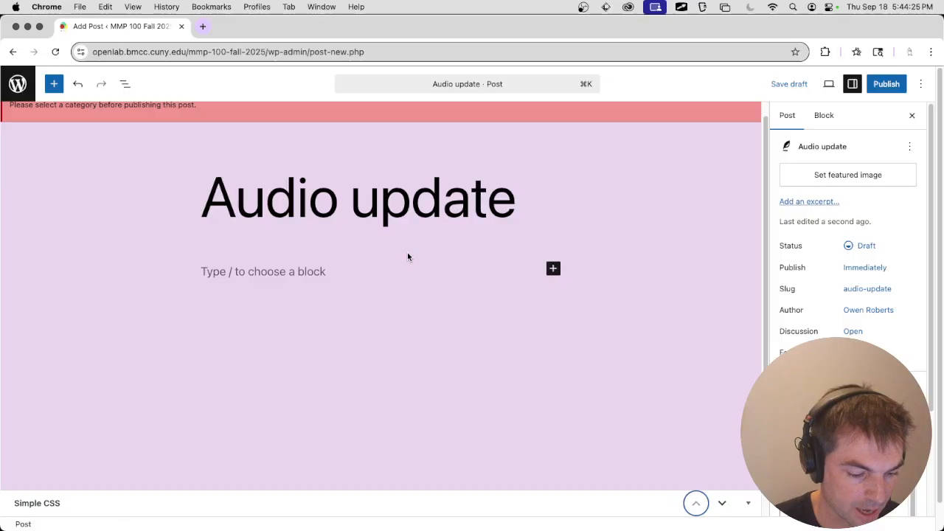
pyautogui.click(399, 268)
pyautogui.press('super+Tab')
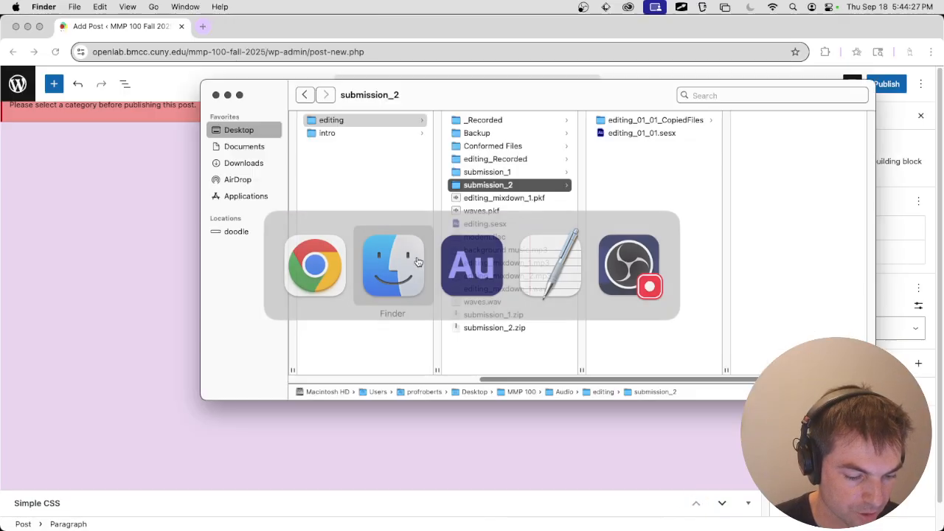
pyautogui.click(506, 275)
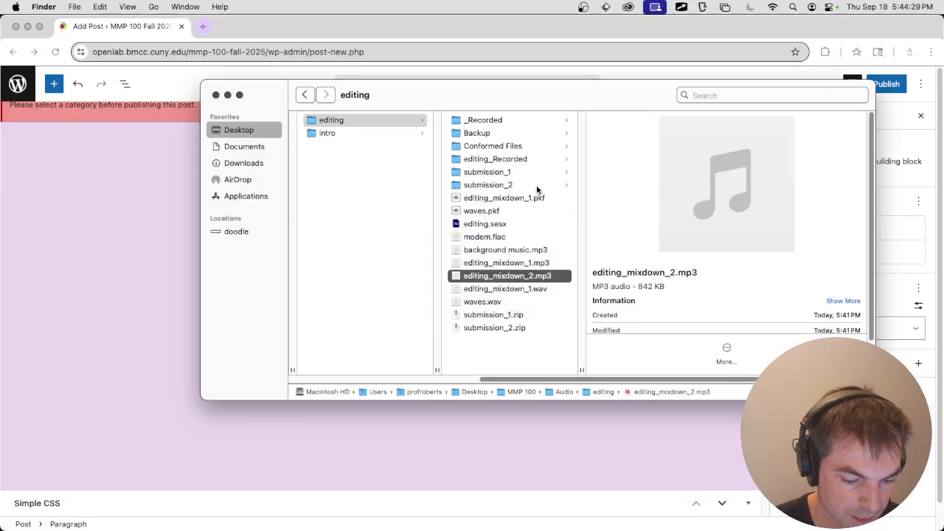
pyautogui.moveTo(488, 93); pyautogui.dragTo(705, 115)
pyautogui.moveTo(668, 296); pyautogui.dragTo(353, 293)
# Write below the audio: "In this edit, I fixed up the voice recording using compression, EQ and normalization, and I sped up the modem sound effect.".
pyautogui.click(583, 329)
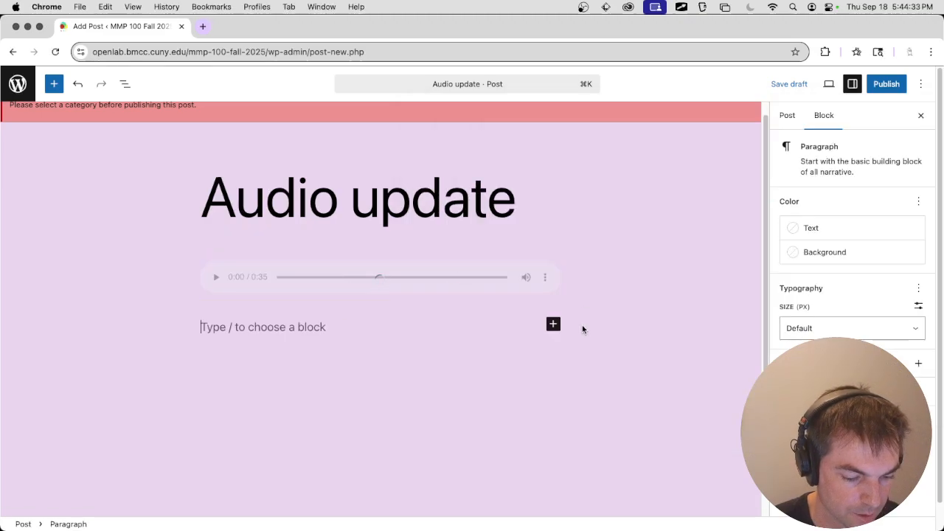
pyautogui.write('In this edit, I add')
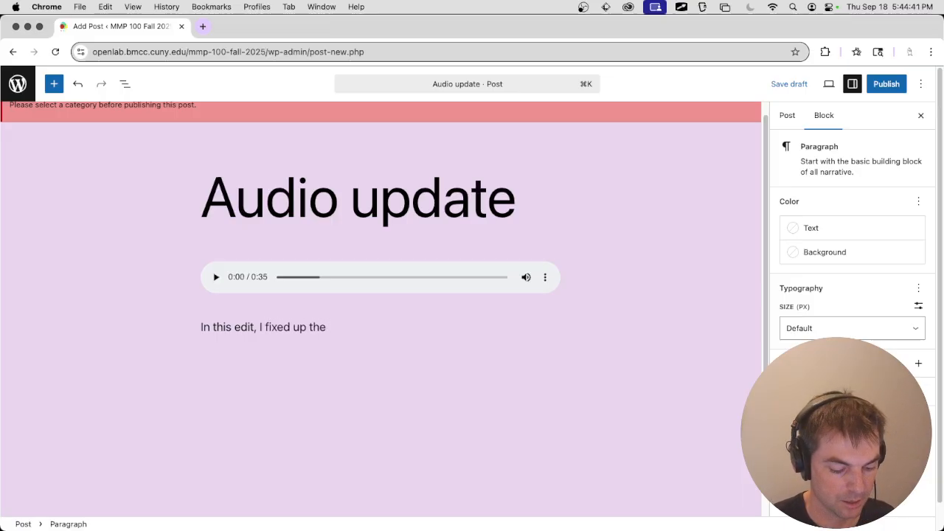
pyautogui.write('recording')
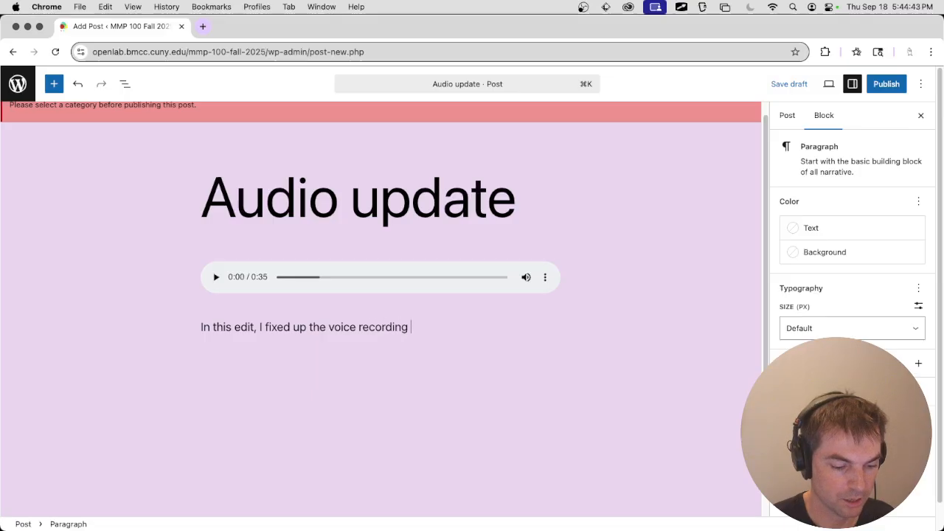
pyautogui.write('using compressi')
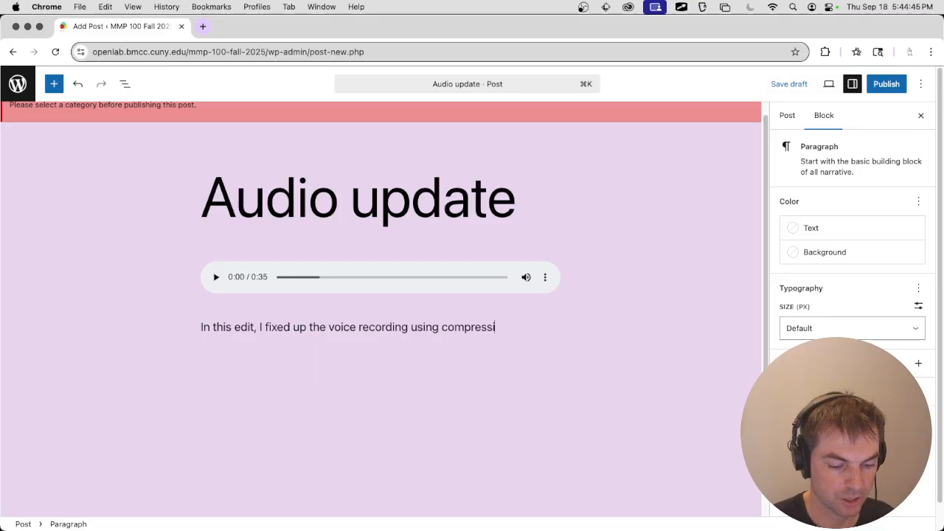
pyautogui.write('on, EQ and normalization, and')
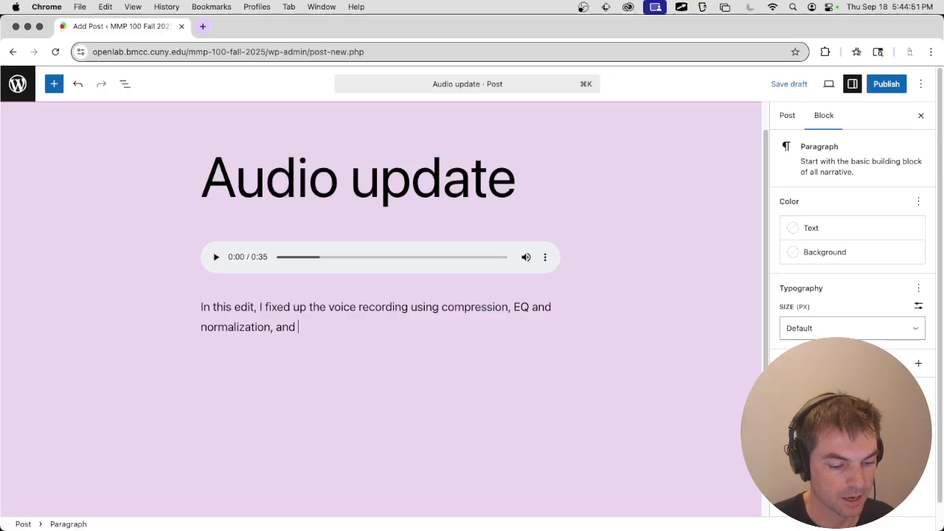
pyautogui.write(' I sped up the modem sound effect.')
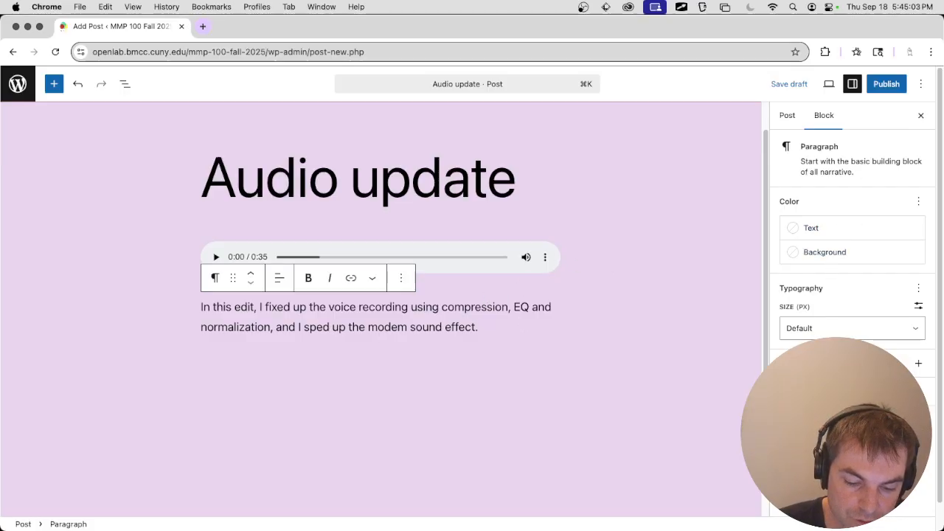
# Assign the post to the Audio and Weekly Blog Post categories and publish it.
pyautogui.click(786, 119)
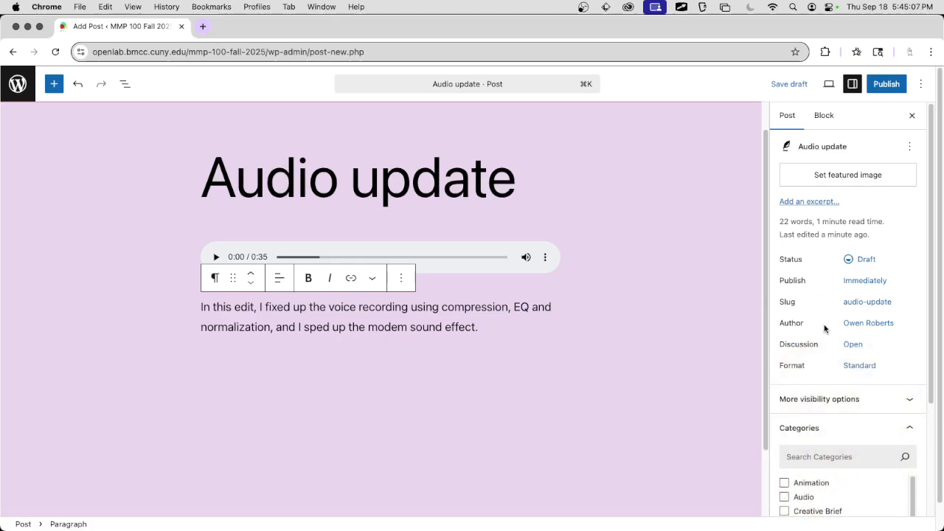
pyautogui.scroll(-3, 829, 435)
pyautogui.click(806, 399)
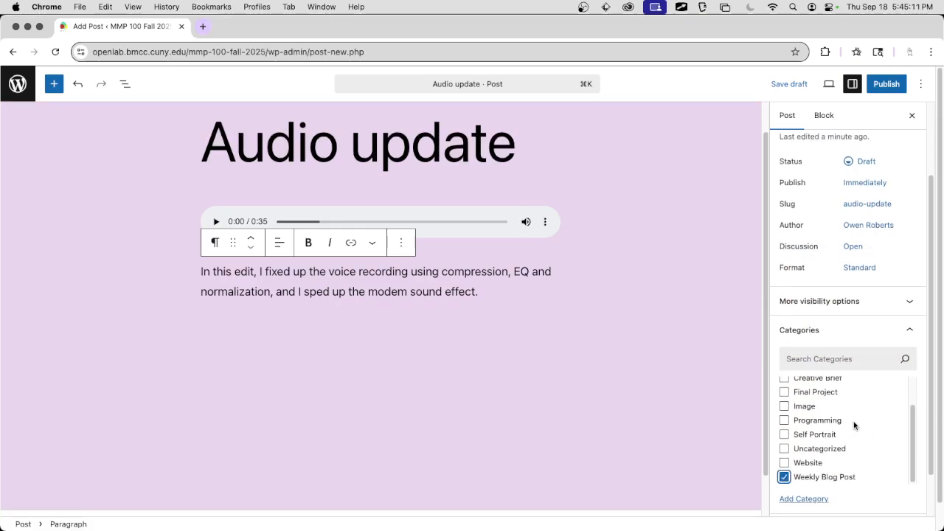
pyautogui.scroll(5, 858, 422)
pyautogui.click(886, 85)
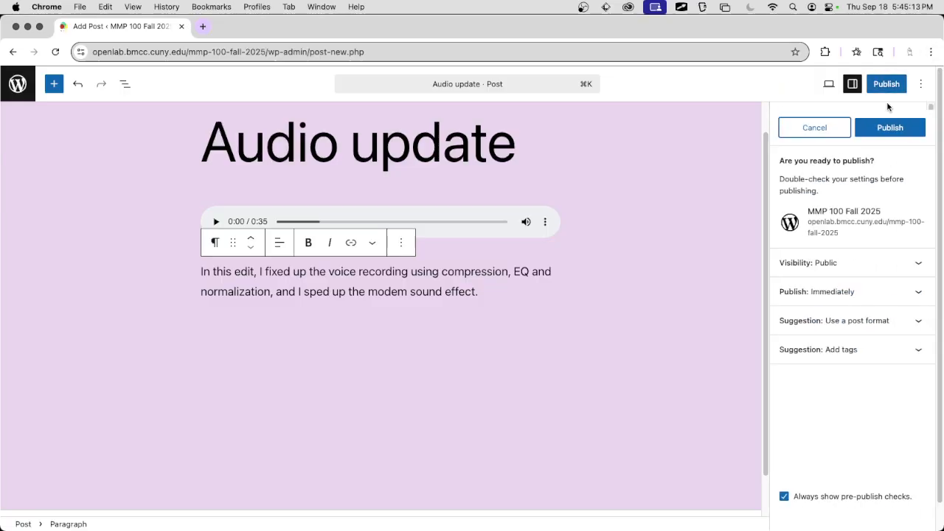
pyautogui.click(877, 129)
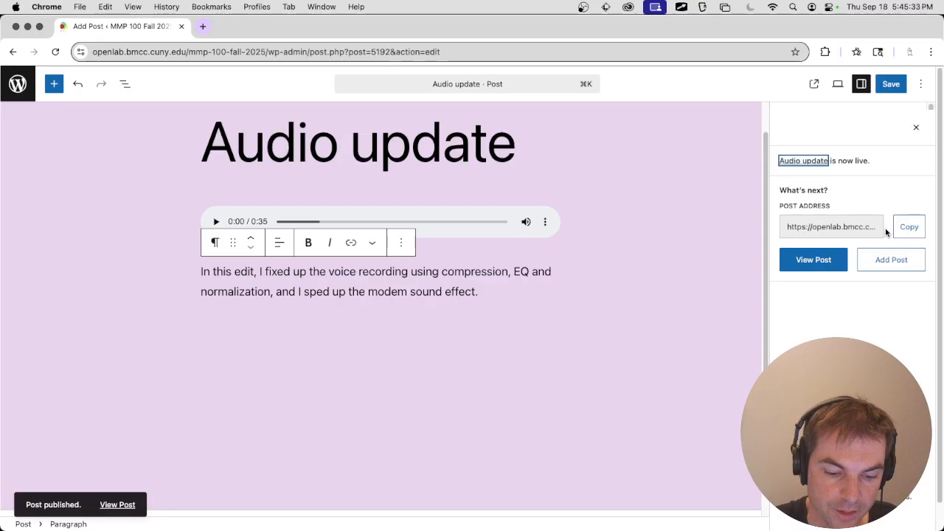
# View the published Audio update post and copy its web address.
pyautogui.click(814, 260)
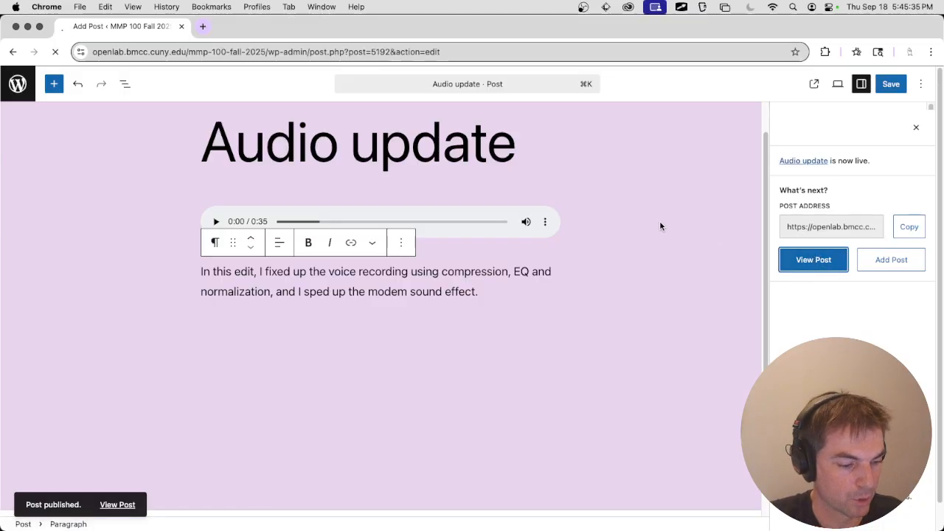
pyautogui.scroll(-4, 561, 193)
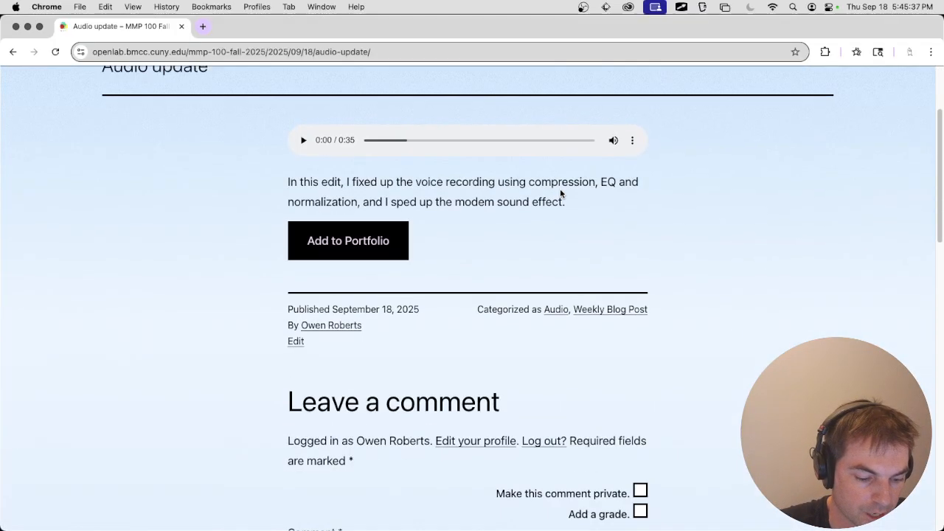
pyautogui.scroll(4, 560, 194)
pyautogui.click(414, 53)
pyautogui.press('super+c')
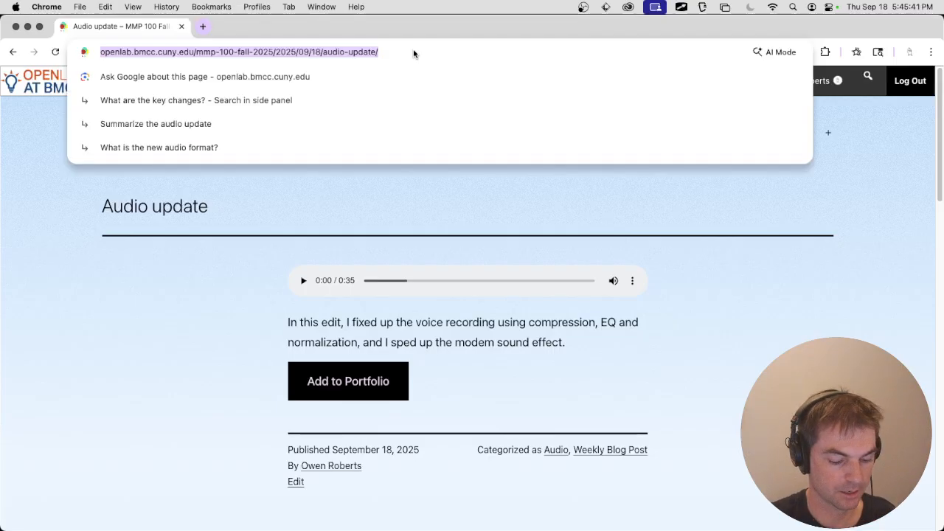
# Open Brightspace in a new browser tab and enter the MMP 100 (0502) Fall 2025 course.
pyautogui.press('super+t')
pyautogui.write('brigh')
pyautogui.press('Return')
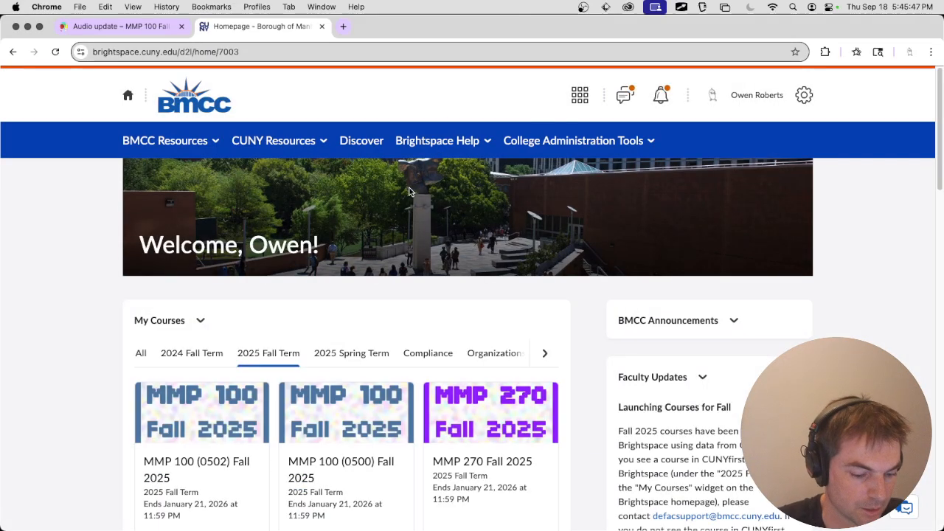
pyautogui.scroll(-2, 409, 187)
pyautogui.click(238, 327)
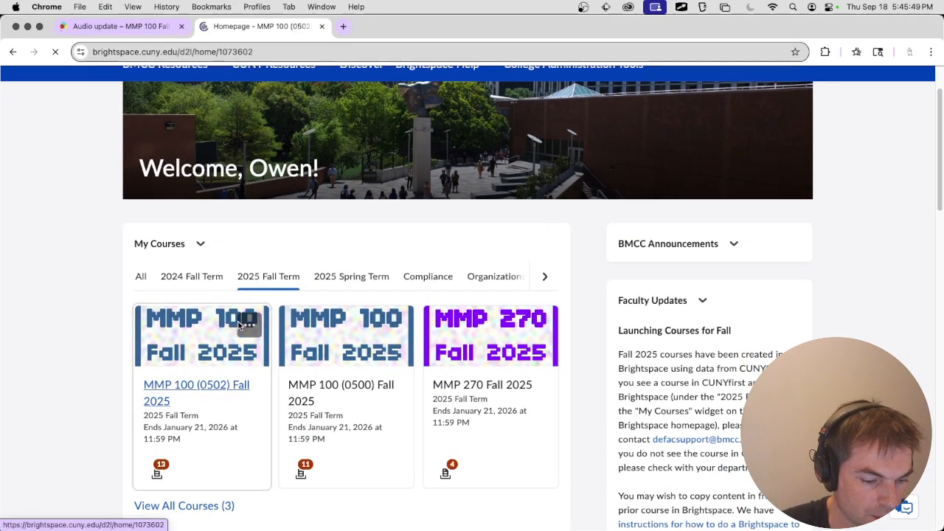
# Switch the course to the learner view.
pyautogui.click(730, 111)
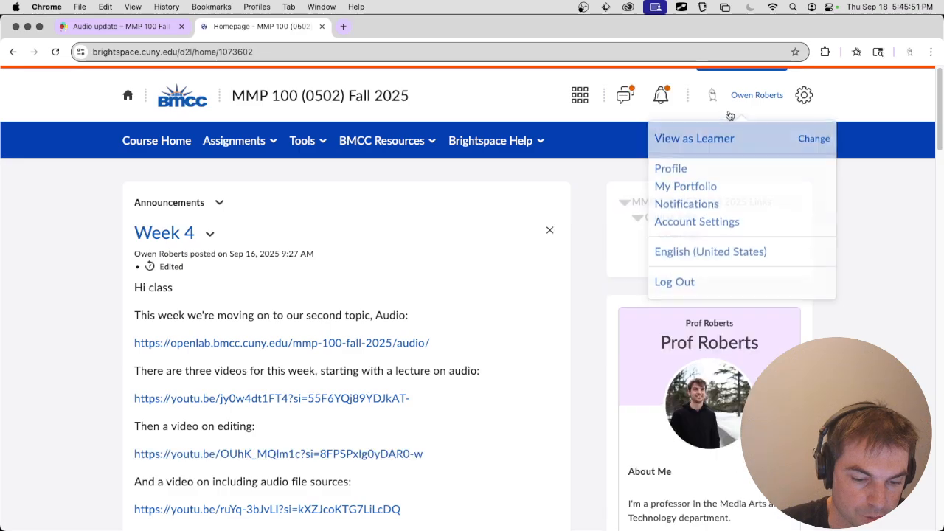
pyautogui.moveTo(709, 139); pyautogui.dragTo(676, 142)
pyautogui.click(642, 142)
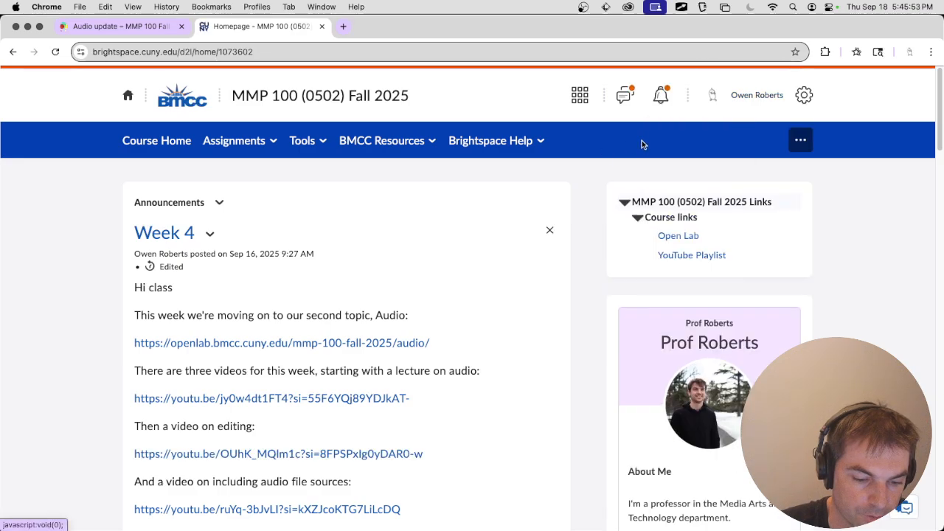
pyautogui.click(734, 107)
pyautogui.click(700, 137)
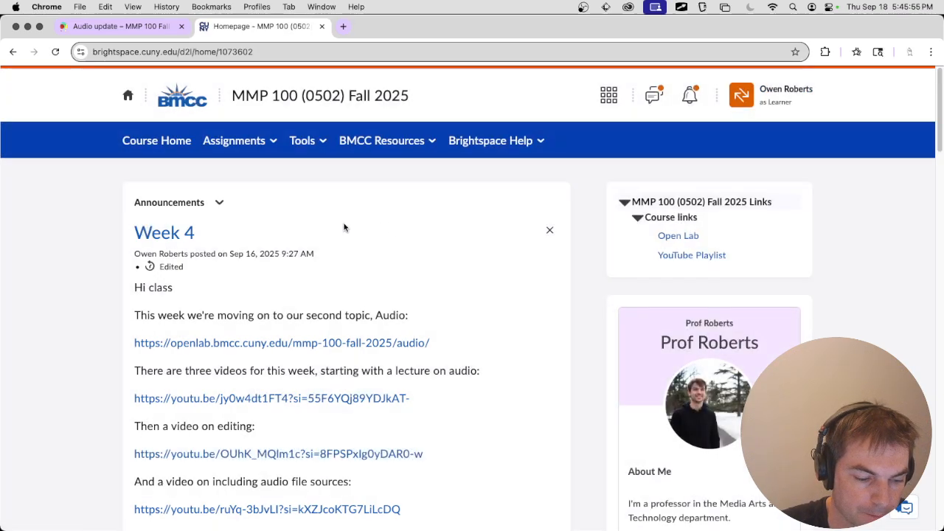
# Open the "Blog post 4: Audio edit" assignment from the course's assignment list.
pyautogui.click(241, 143)
pyautogui.click(243, 175)
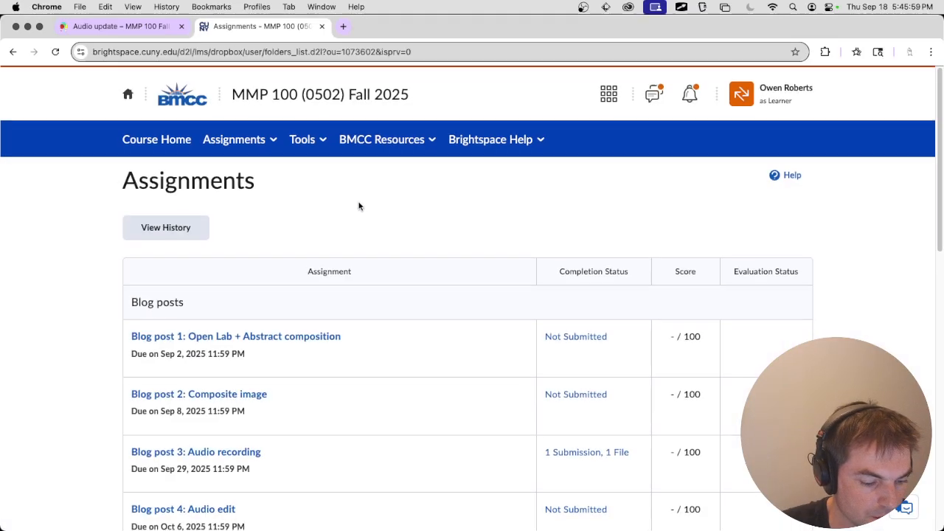
pyautogui.scroll(-3, 309, 203)
pyautogui.scroll(-1, 251, 357)
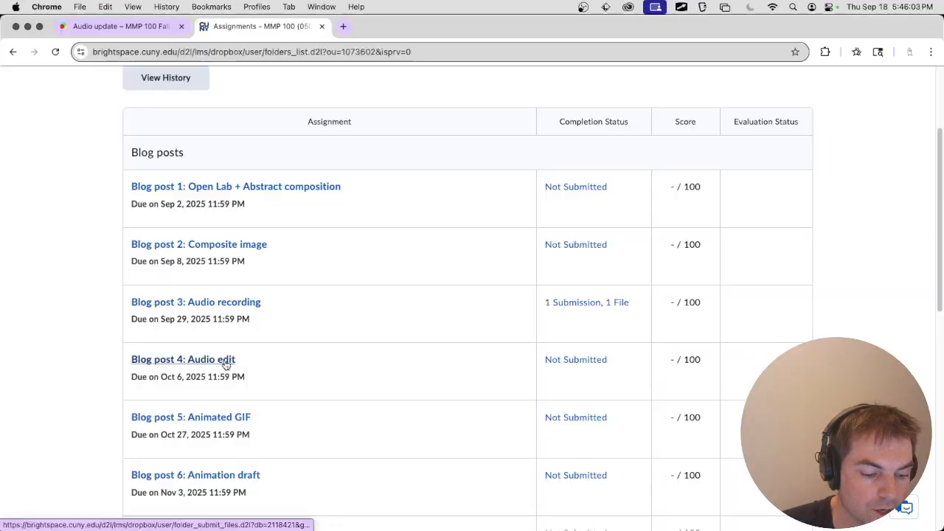
pyautogui.click(225, 361)
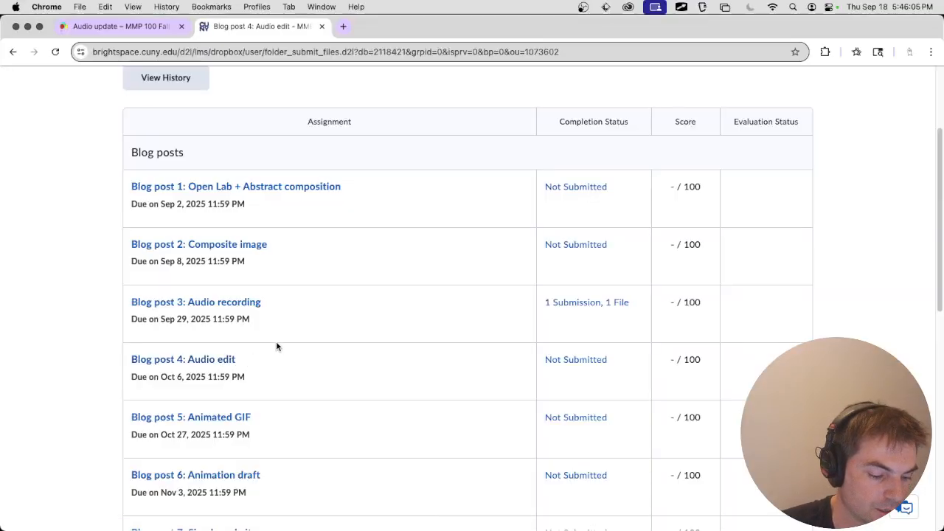
# Paste the copied Audio update post link into the assignment submission's comments.
pyautogui.scroll(-1, 287, 317)
pyautogui.scroll(-10, 295, 309)
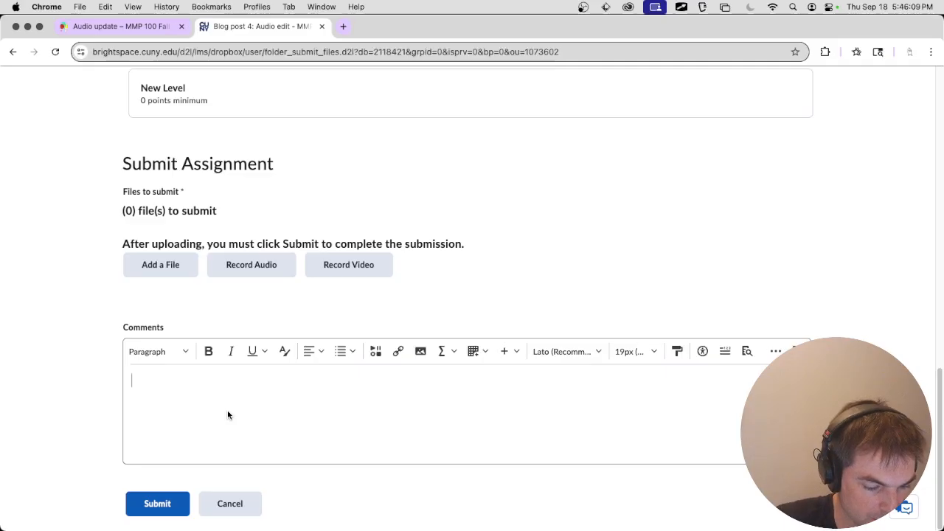
pyautogui.press('super+v')
# Attach submission_2.zip from the editing folder on the Desktop and submit the assignment.
pyautogui.click(190, 271)
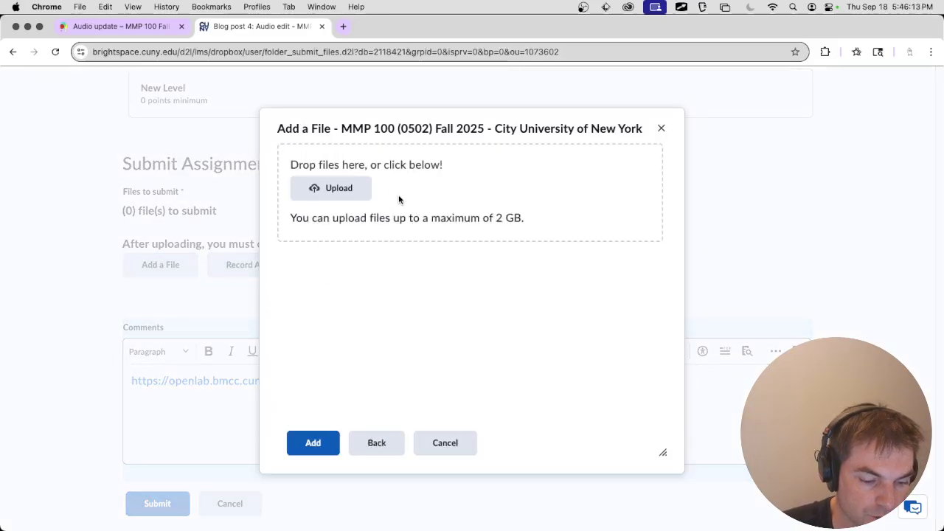
pyautogui.click(400, 231)
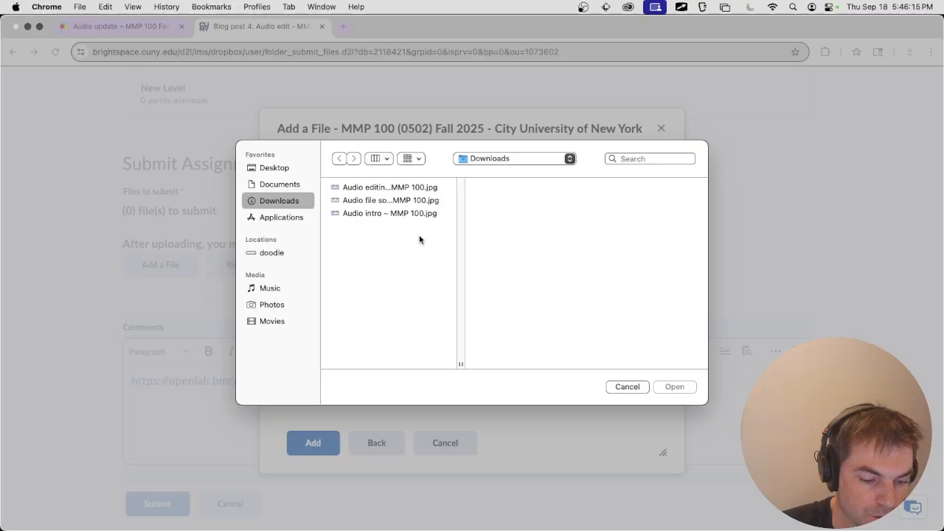
pyautogui.click(272, 168)
pyautogui.click(360, 187)
pyautogui.click(495, 189)
pyautogui.click(586, 193)
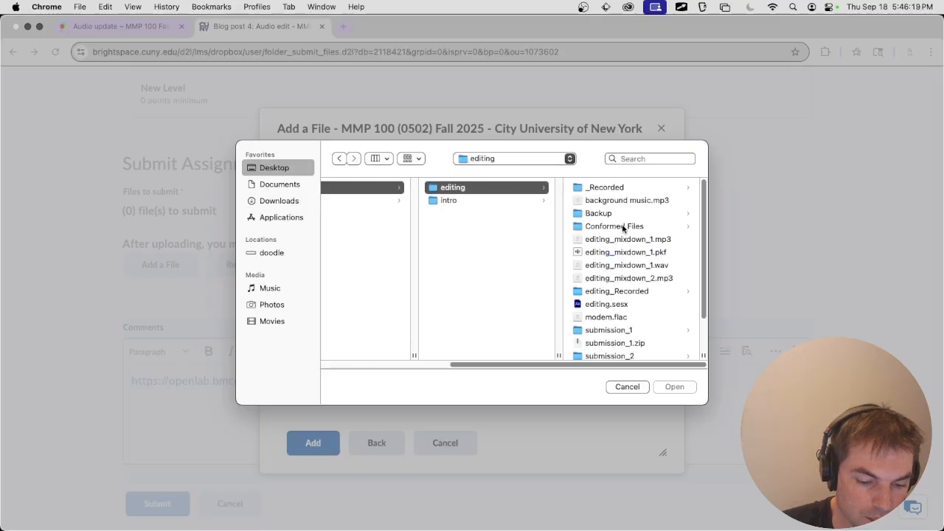
pyautogui.scroll(-3, 625, 250)
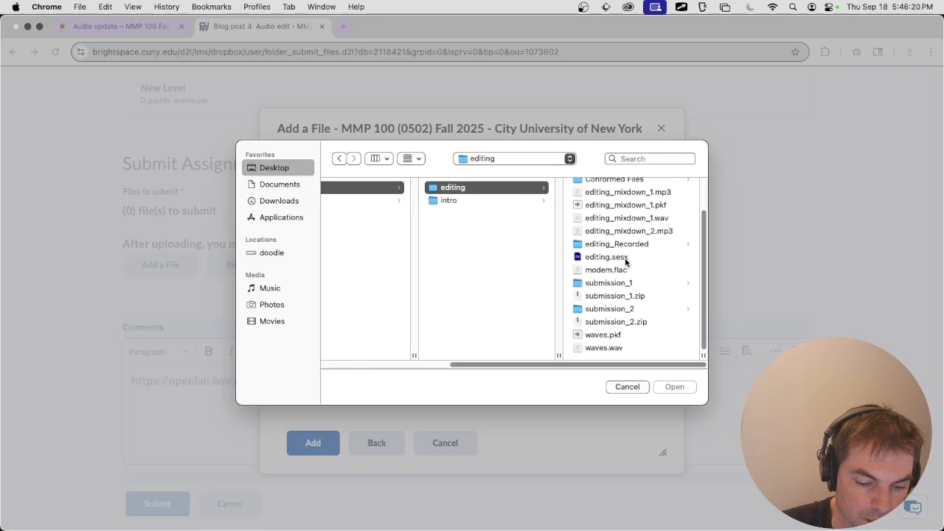
pyautogui.click(625, 322)
pyautogui.click(674, 387)
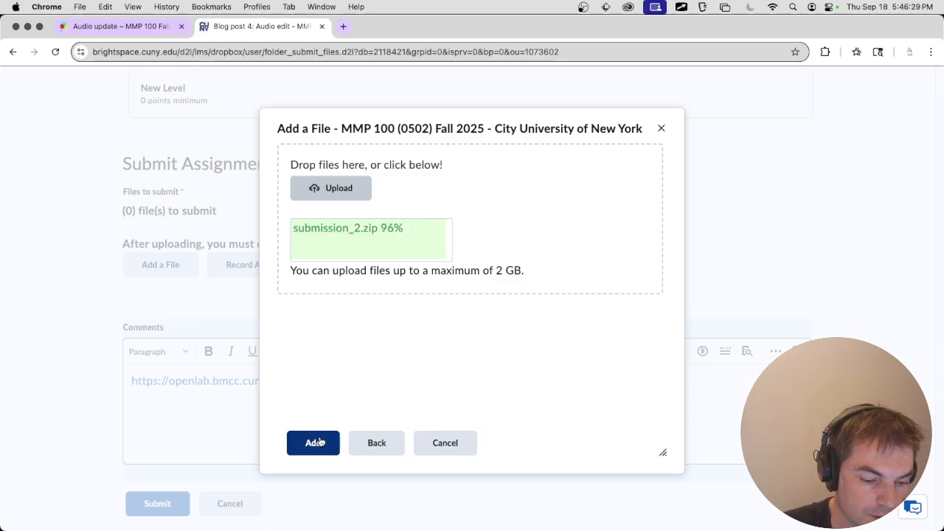
pyautogui.click(319, 441)
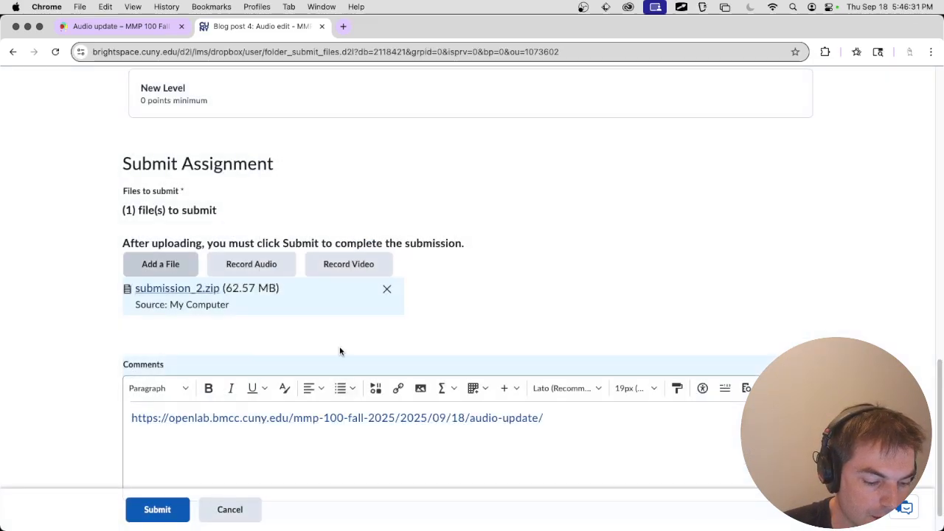
pyautogui.click(157, 509)
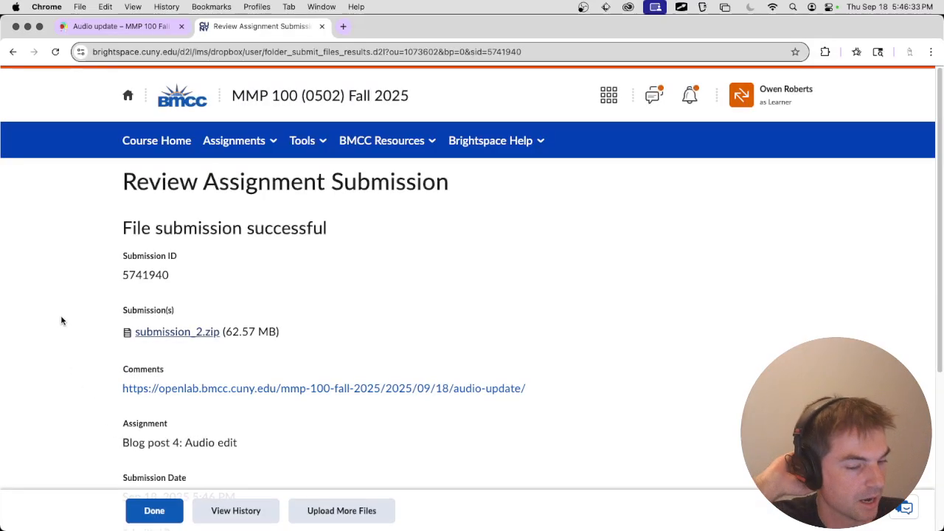